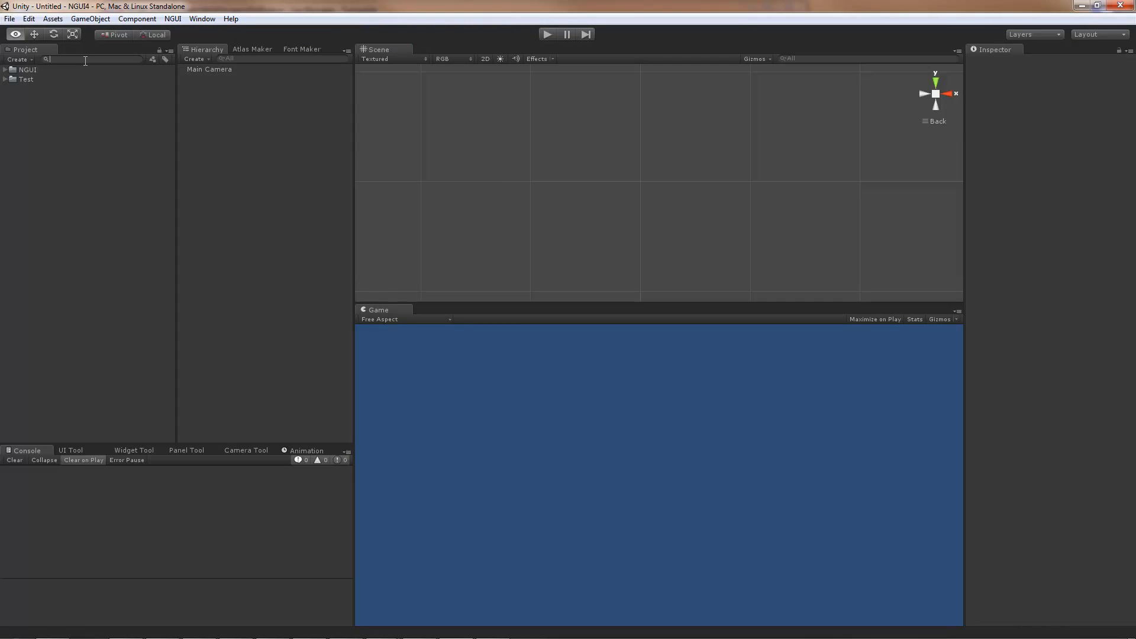
# Search the project for "example", open the Example 0 - Control Widgets scene and inspect its simple progress bar.
pyautogui.write('example')
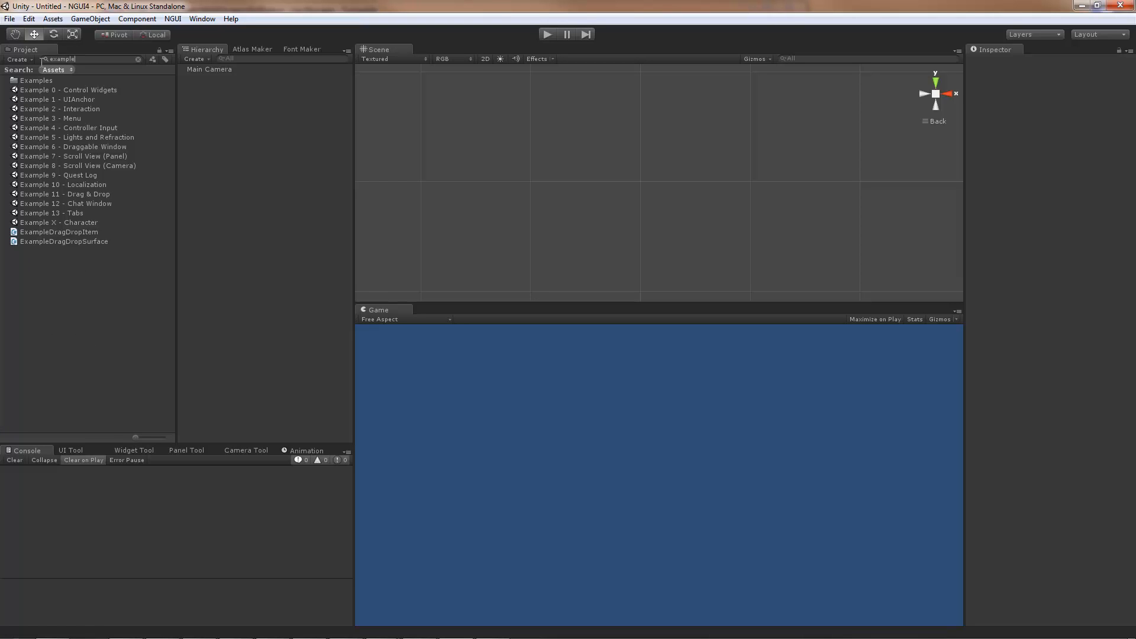
pyautogui.doubleClick(62, 89)
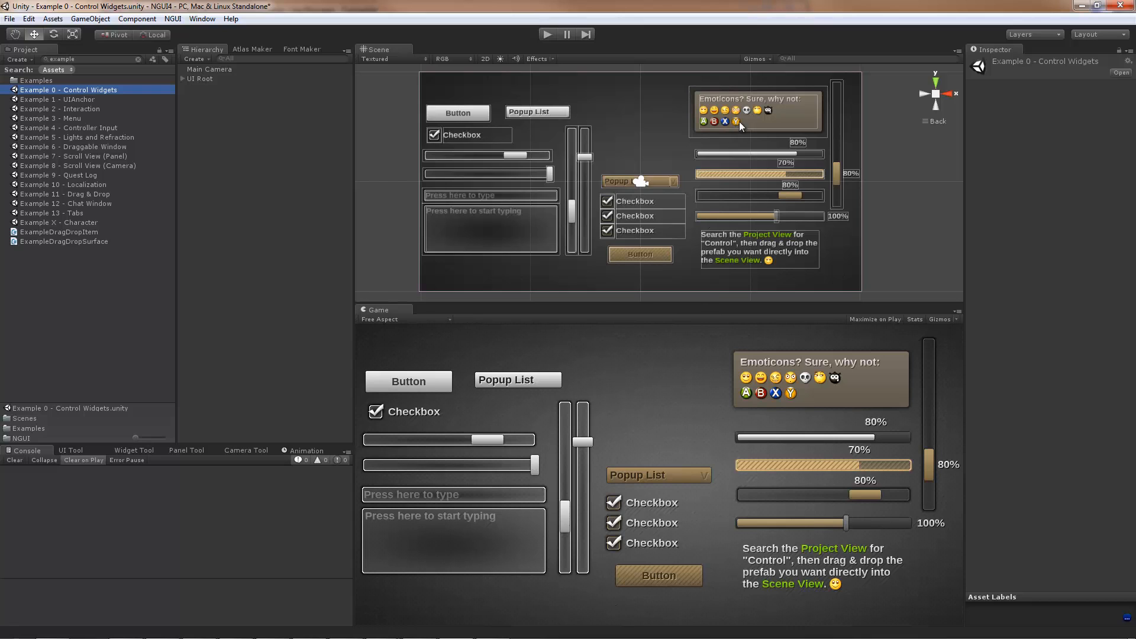
pyautogui.click(733, 154)
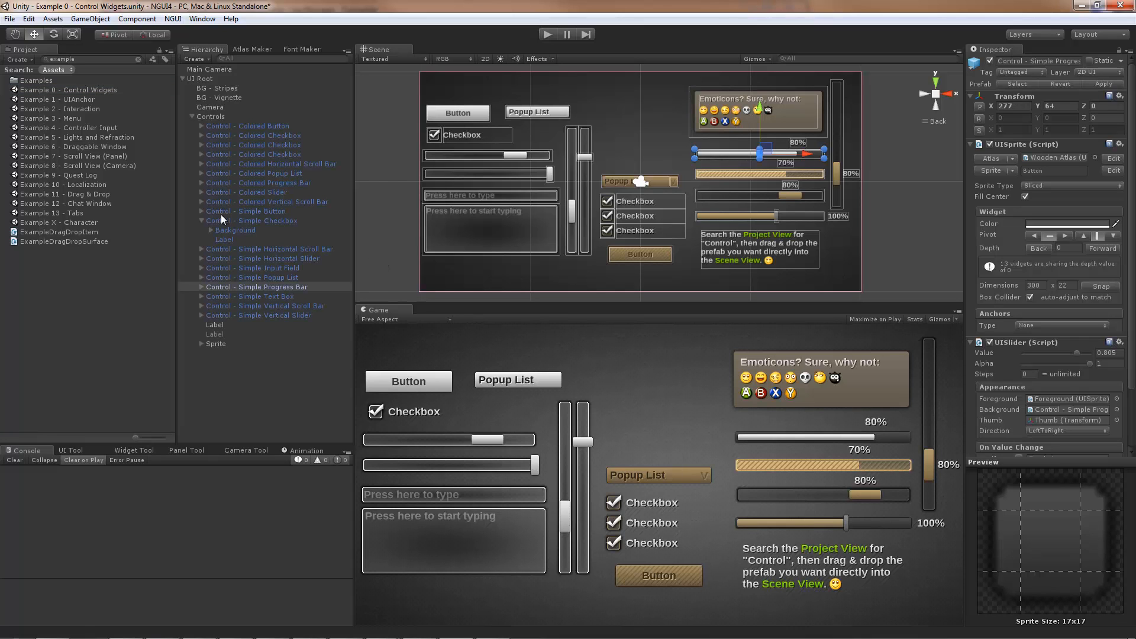
pyautogui.click(201, 220)
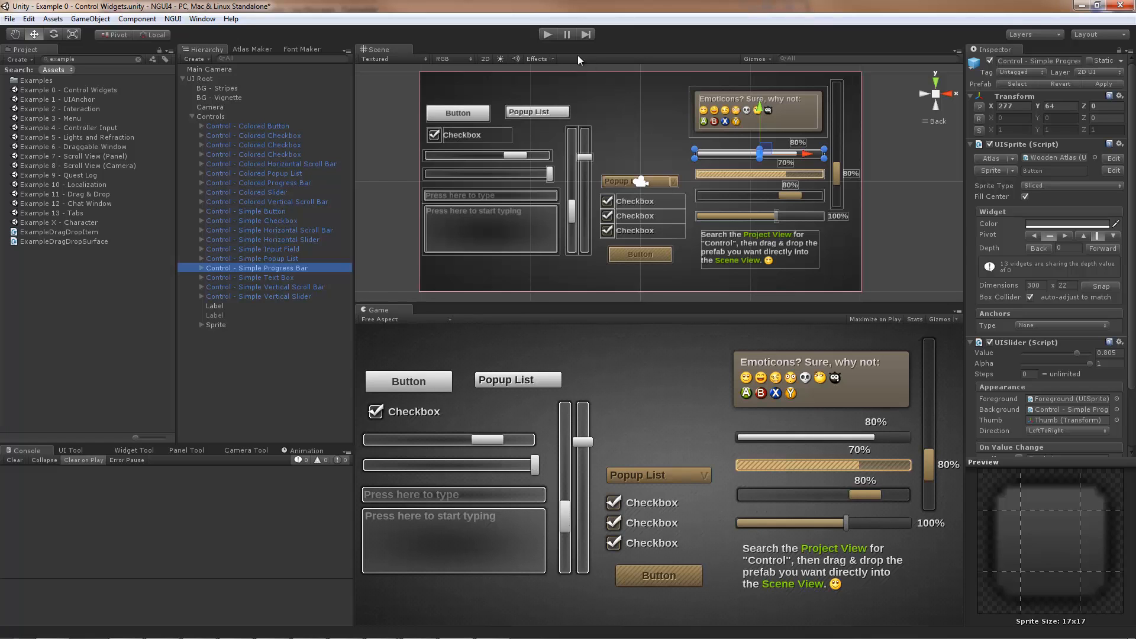
# Run the scene and try out the three colored checkboxes in the game view.
pyautogui.click(547, 35)
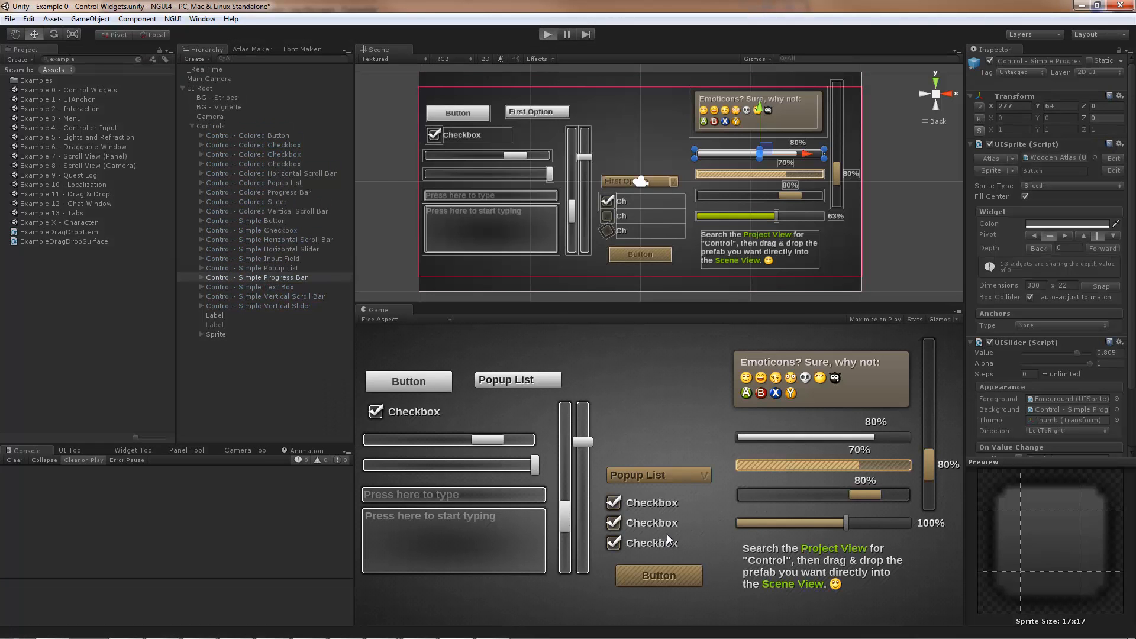
pyautogui.click(651, 523)
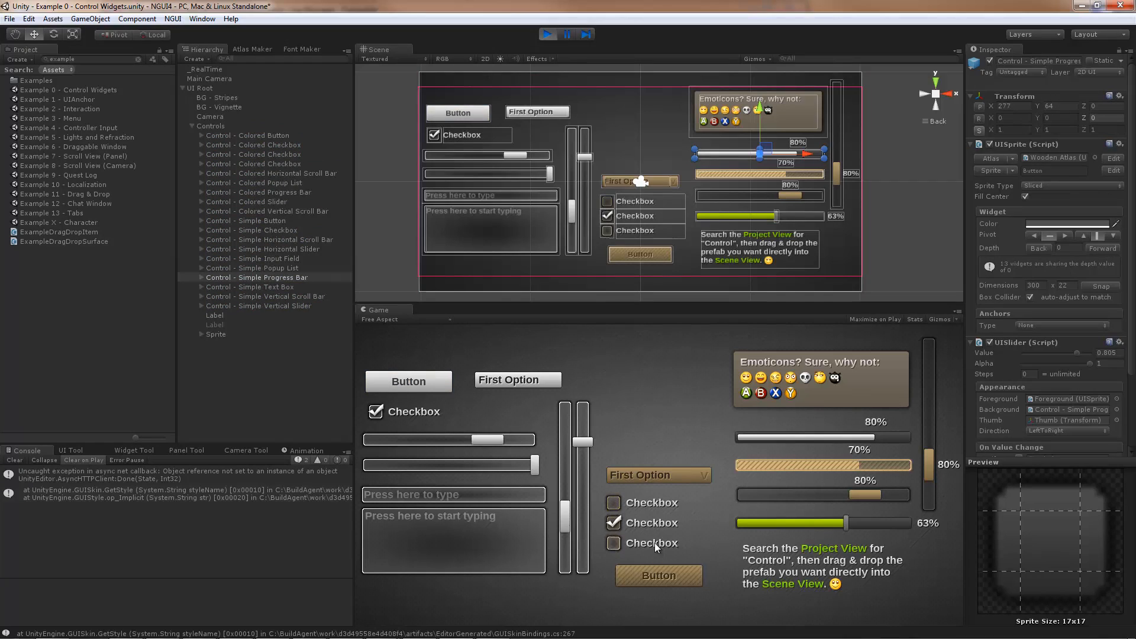
pyautogui.click(654, 542)
pyautogui.click(655, 498)
pyautogui.click(655, 523)
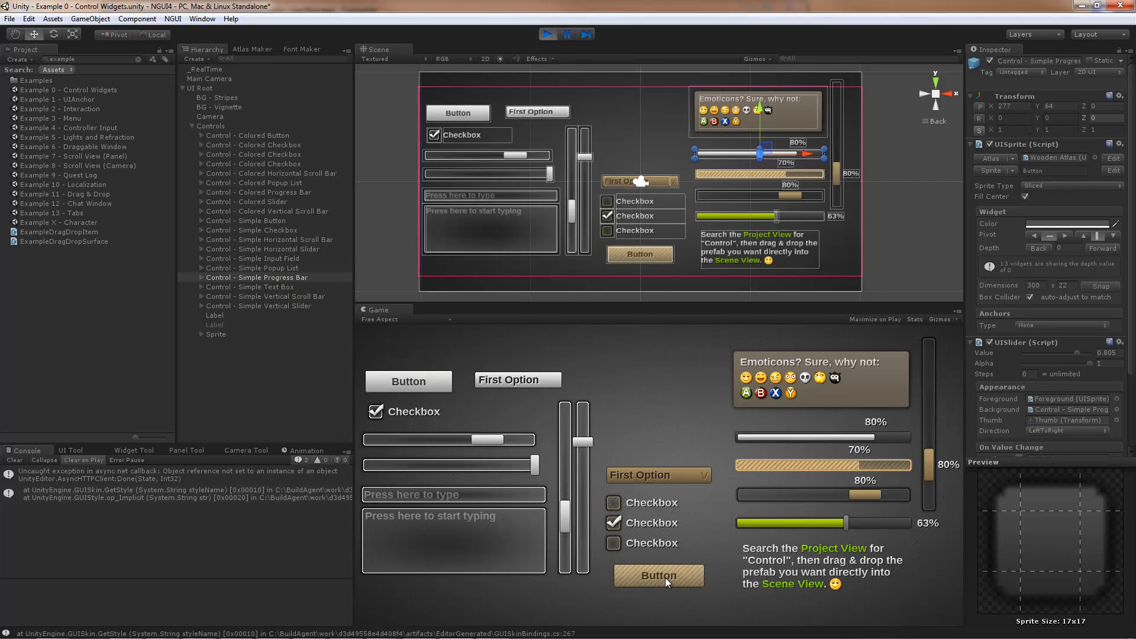
# Try out the colored sliders, progress bar and scroll bars in the running scene, and stop playback.
pyautogui.moveTo(566, 510)
pyautogui.mouseDown()
pyautogui.moveTo(576, 446)
pyautogui.moveTo(569, 515)
pyautogui.mouseUp()
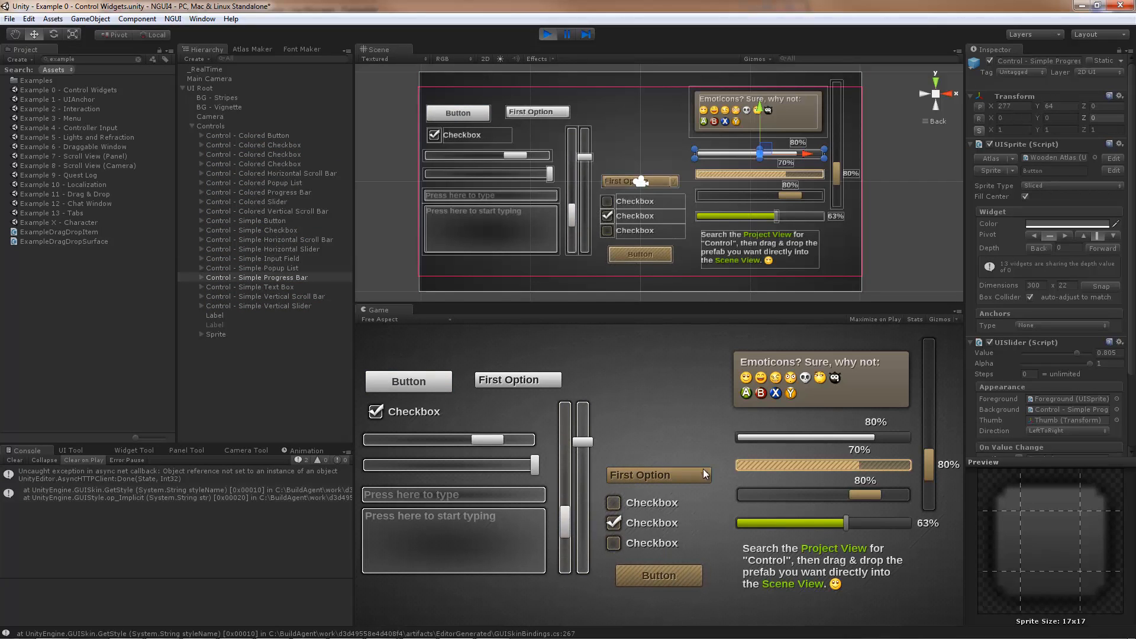
pyautogui.moveTo(869, 467); pyautogui.dragTo(867, 440)
pyautogui.moveTo(878, 492)
pyautogui.mouseDown()
pyautogui.moveTo(795, 496)
pyautogui.moveTo(865, 494)
pyautogui.mouseUp()
pyautogui.moveTo(846, 523); pyautogui.dragTo(849, 523)
pyautogui.moveTo(920, 468); pyautogui.dragTo(924, 398)
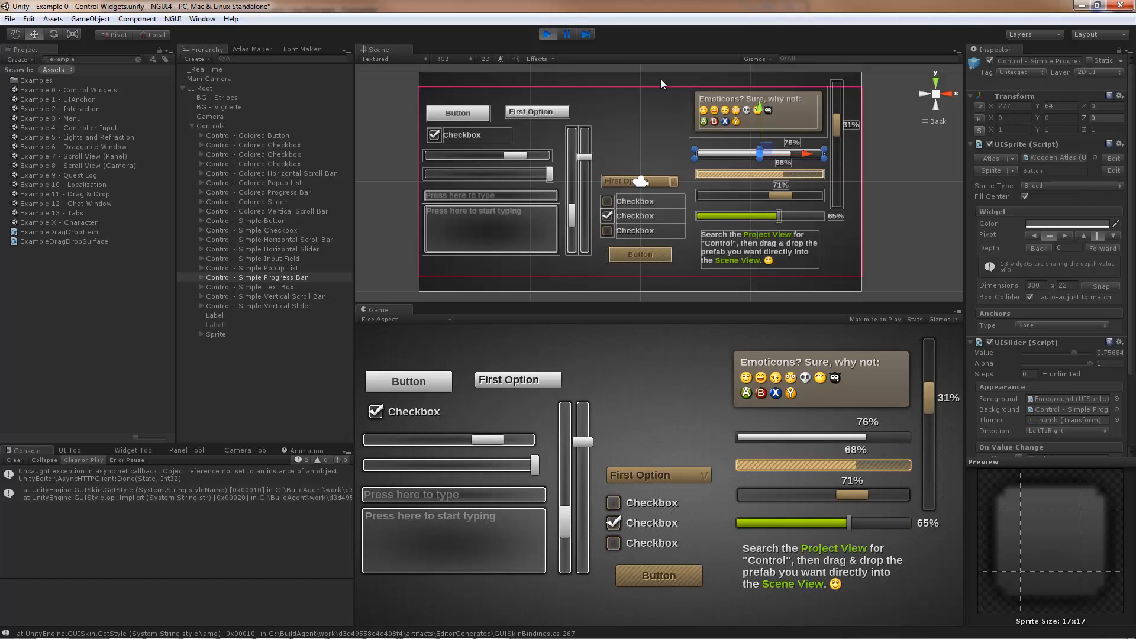
pyautogui.click(546, 35)
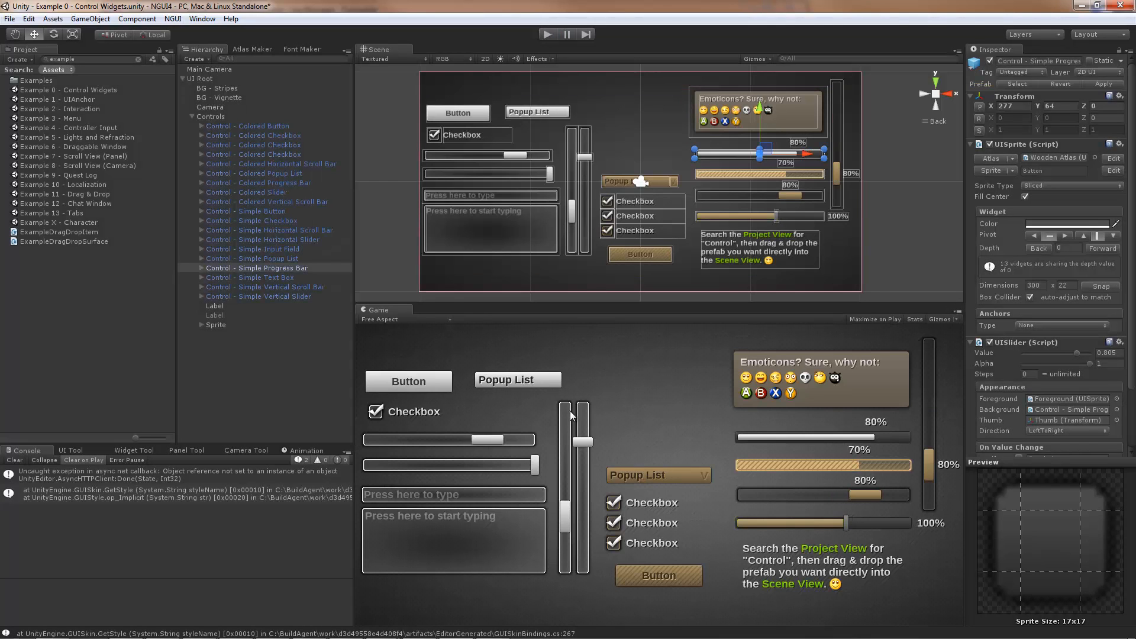
# Create a new empty scene and search the project for "button".
pyautogui.click(11, 19)
pyautogui.click(22, 31)
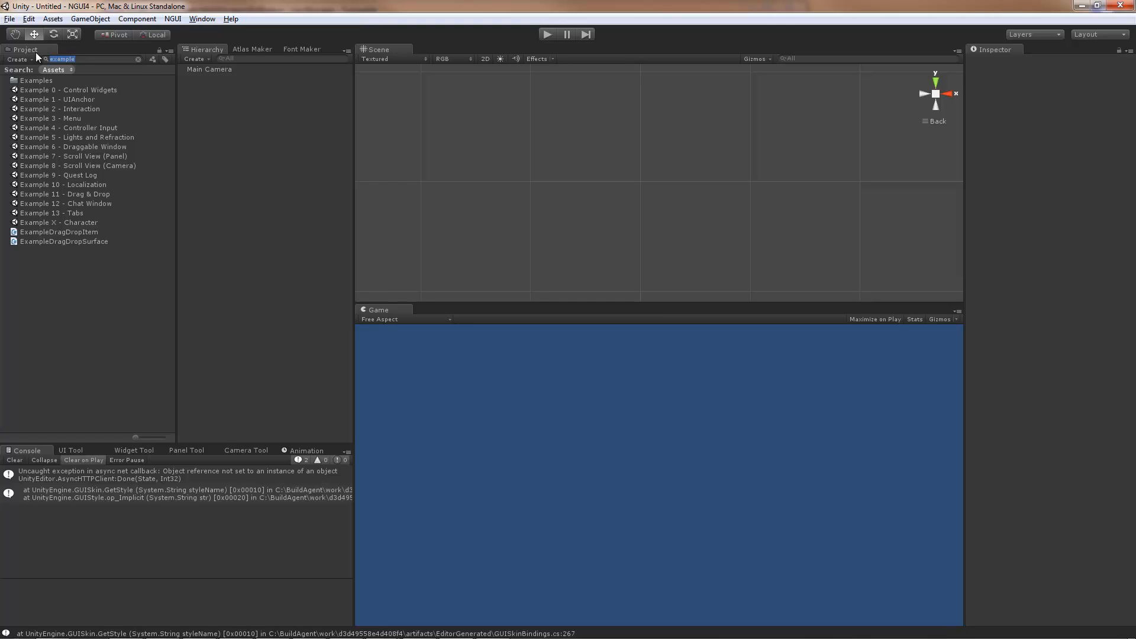
pyautogui.write('button')
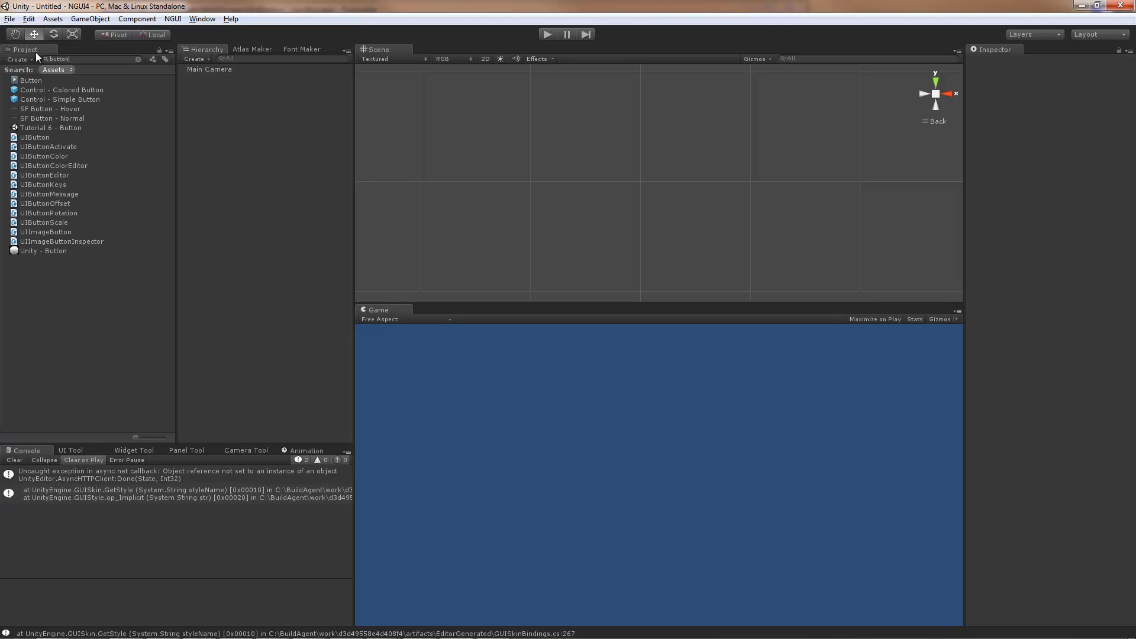
# Place two Control - Colored Button prefabs near the upper-left corner of the UI area, one beneath the other.
pyautogui.click(77, 90)
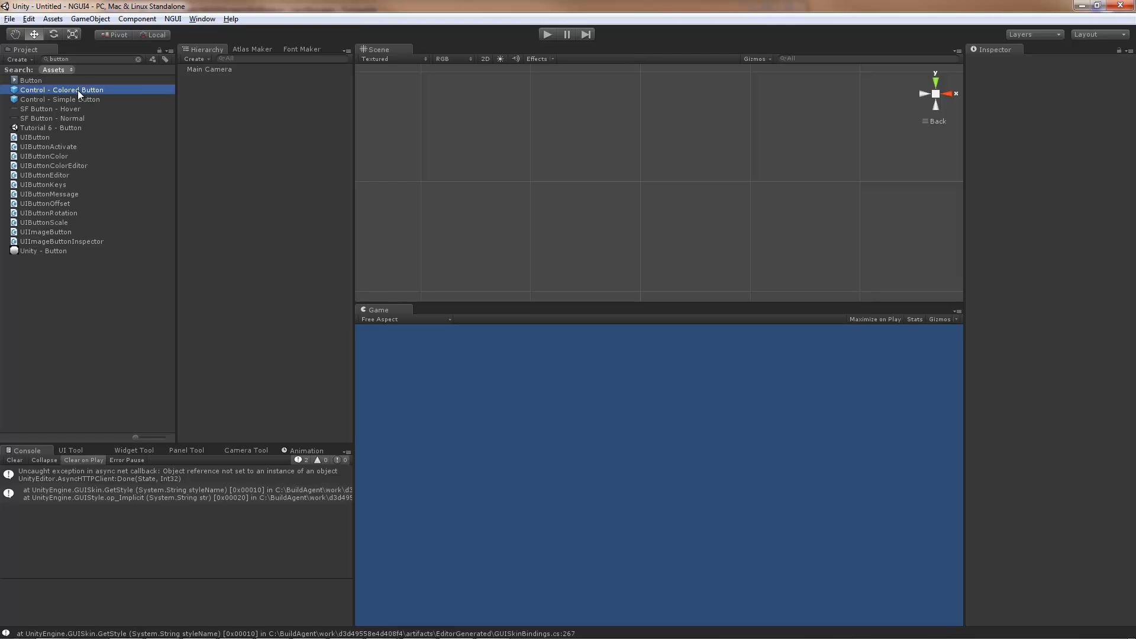
pyautogui.moveTo(77, 90); pyautogui.dragTo(484, 94)
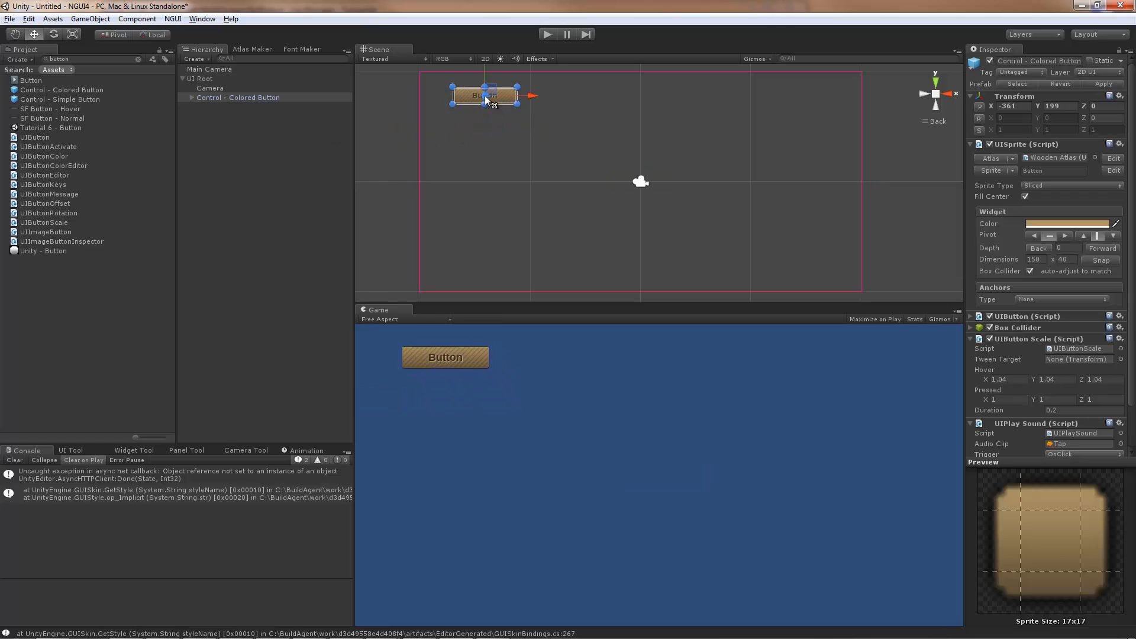
pyautogui.moveTo(58, 89); pyautogui.dragTo(484, 125)
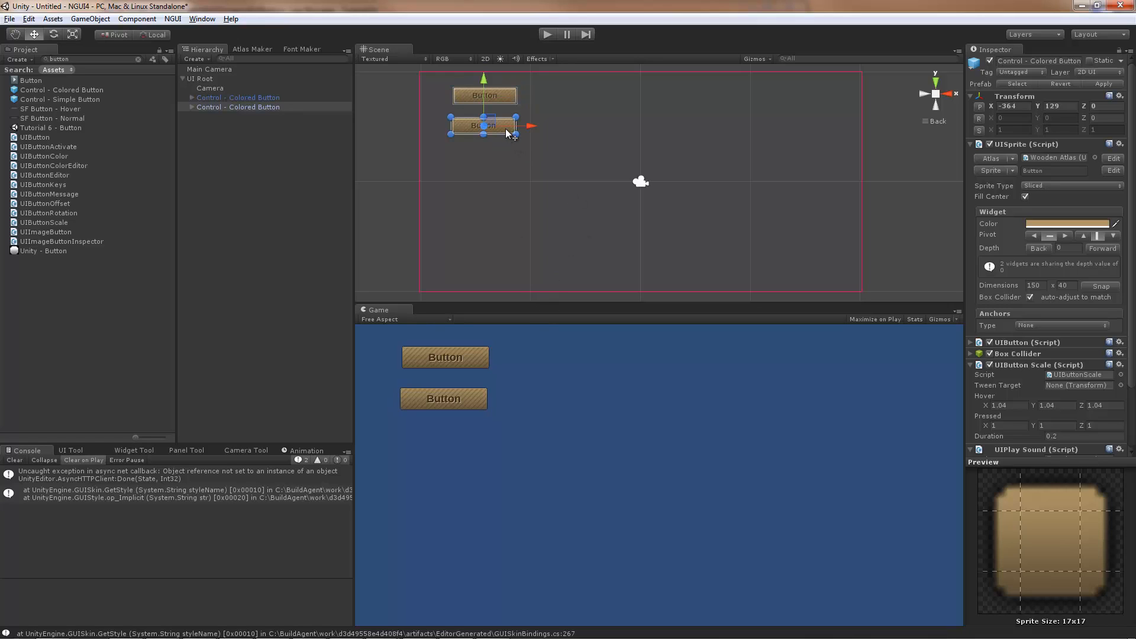
# Move the second button down, away from the first, and stretch it to about 300 x 84.
pyautogui.moveTo(503, 126)
pyautogui.mouseDown()
pyautogui.moveTo(501, 116)
pyautogui.moveTo(576, 105)
pyautogui.moveTo(516, 128)
pyautogui.moveTo(503, 121)
pyautogui.mouseUp()
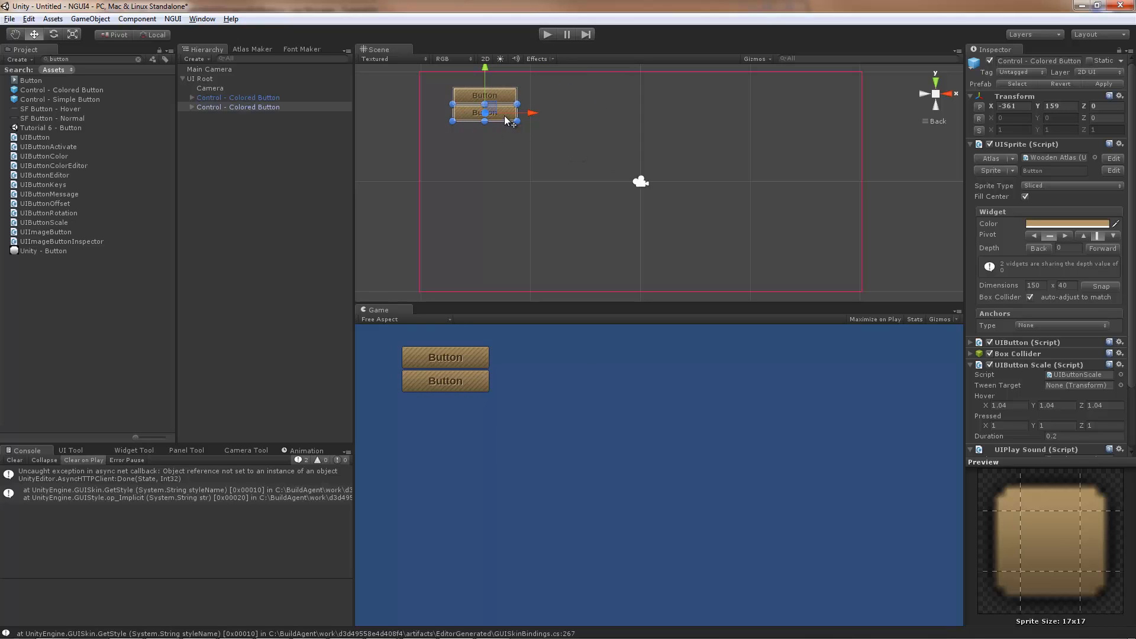
pyautogui.moveTo(504, 116)
pyautogui.mouseDown()
pyautogui.moveTo(506, 129)
pyautogui.moveTo(515, 124)
pyautogui.moveTo(505, 120)
pyautogui.mouseUp()
pyautogui.moveTo(519, 123); pyautogui.dragTo(563, 176)
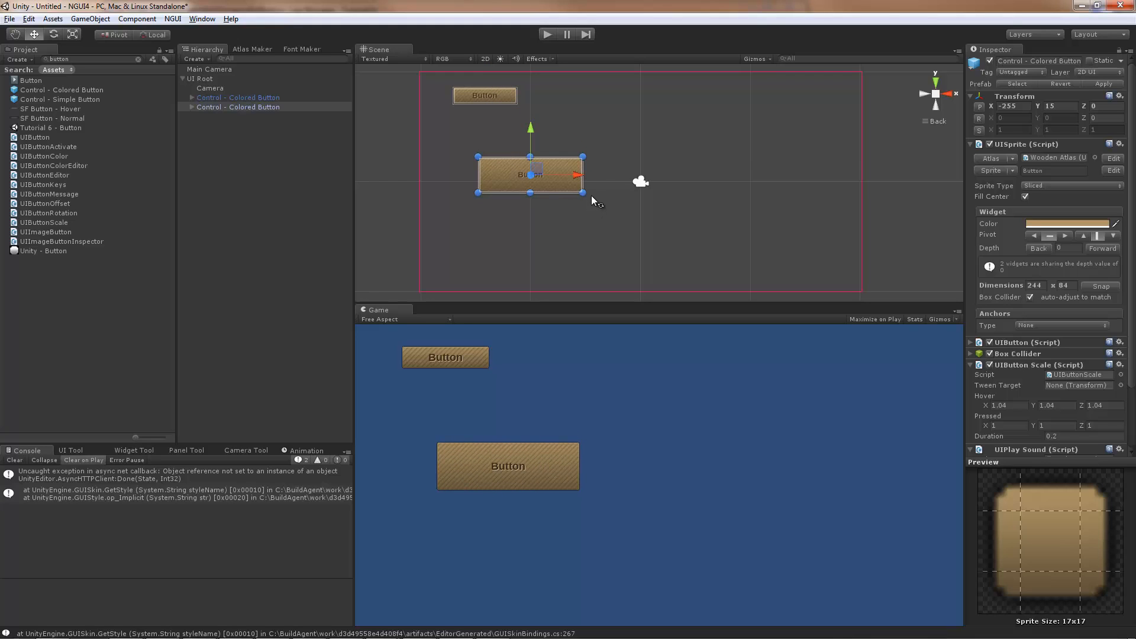
pyautogui.moveTo(588, 203)
pyautogui.mouseDown()
pyautogui.moveTo(548, 238)
pyautogui.moveTo(513, 238)
pyautogui.moveTo(578, 211)
pyautogui.moveTo(590, 177)
pyautogui.moveTo(582, 151)
pyautogui.moveTo(573, 219)
pyautogui.moveTo(531, 239)
pyautogui.moveTo(583, 208)
pyautogui.moveTo(589, 162)
pyautogui.moveTo(587, 193)
pyautogui.moveTo(581, 164)
pyautogui.moveTo(584, 185)
pyautogui.moveTo(562, 219)
pyautogui.moveTo(582, 187)
pyautogui.moveTo(580, 161)
pyautogui.moveTo(589, 193)
pyautogui.mouseUp()
pyautogui.press('ctrl')
pyautogui.moveTo(586, 176); pyautogui.dragTo(608, 177)
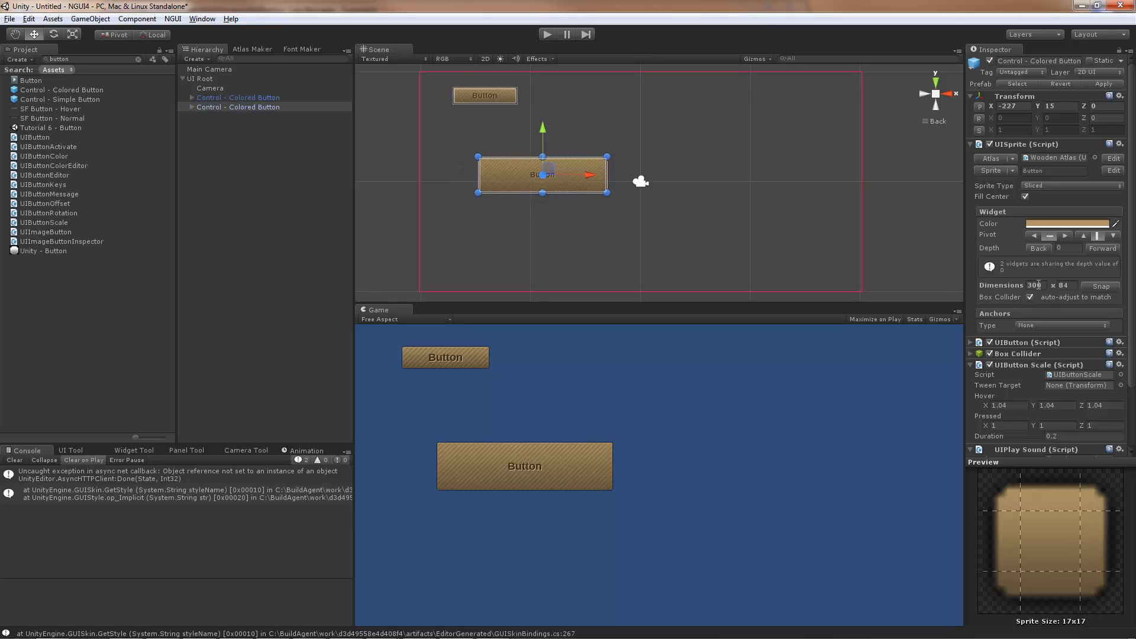
# Set the second button's dimensions to 250 x 60 and test its hover response in a short run of the scene.
pyautogui.click(1039, 286)
pyautogui.write('250')
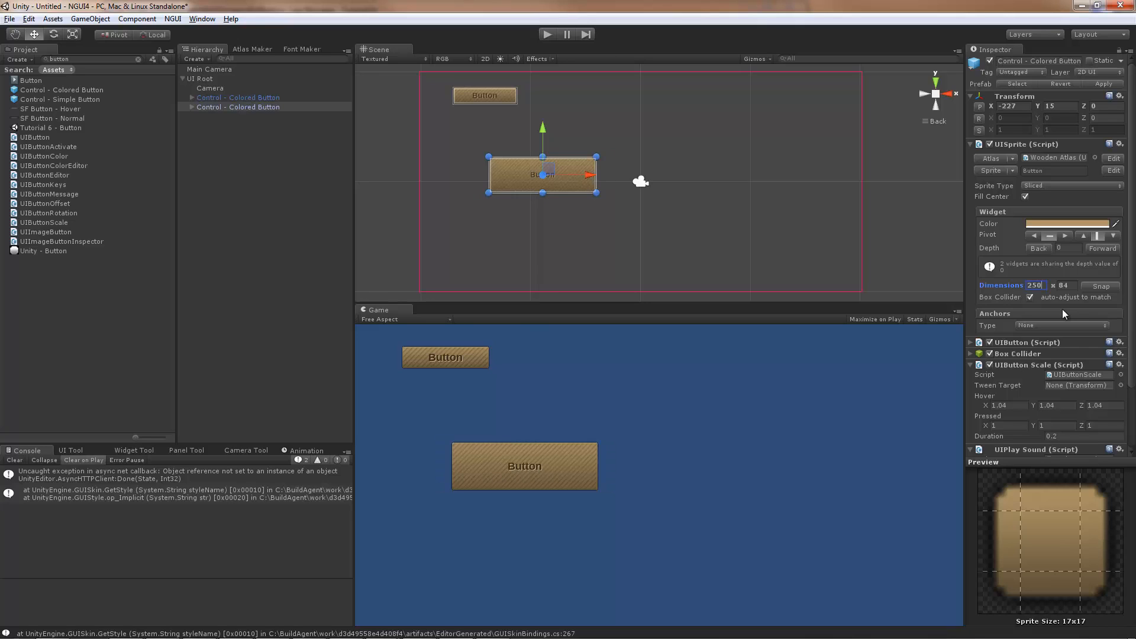
pyautogui.press('Tab')
pyautogui.write('60')
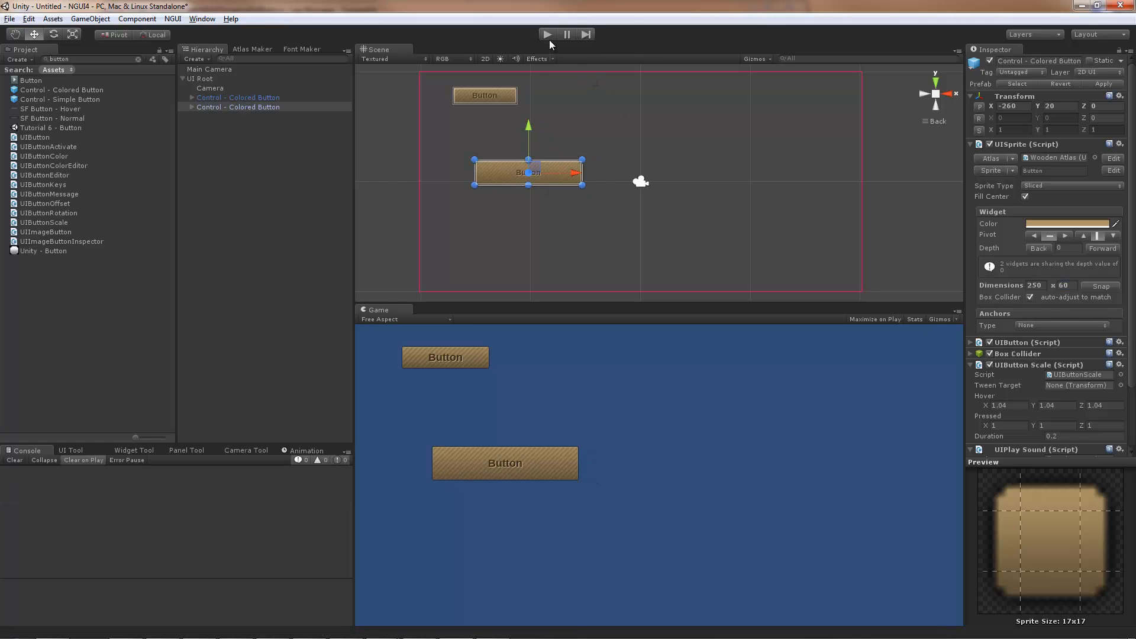
pyautogui.click(548, 34)
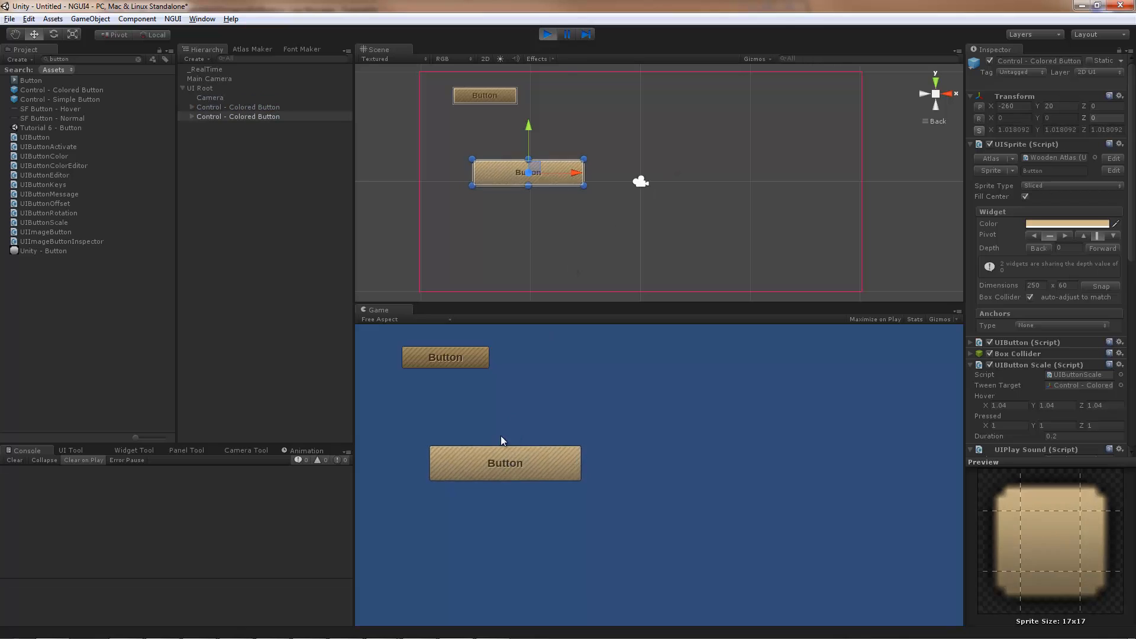
pyautogui.click(548, 34)
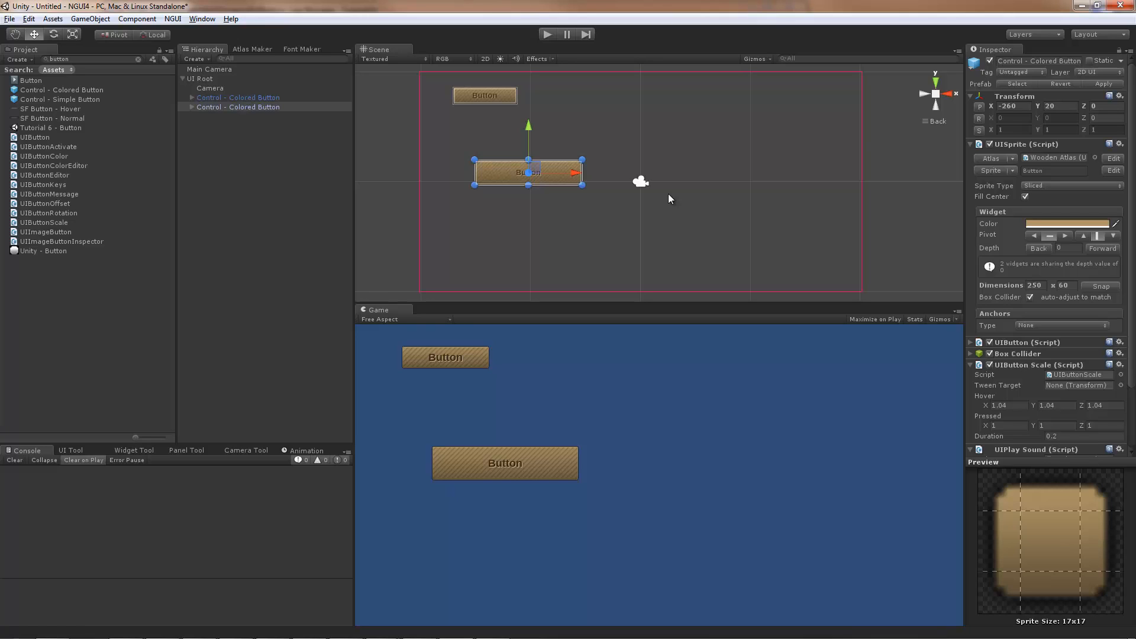
# Examine the second button's UIButton settings and the properties of its Label and Overlay children.
pyautogui.click(1015, 345)
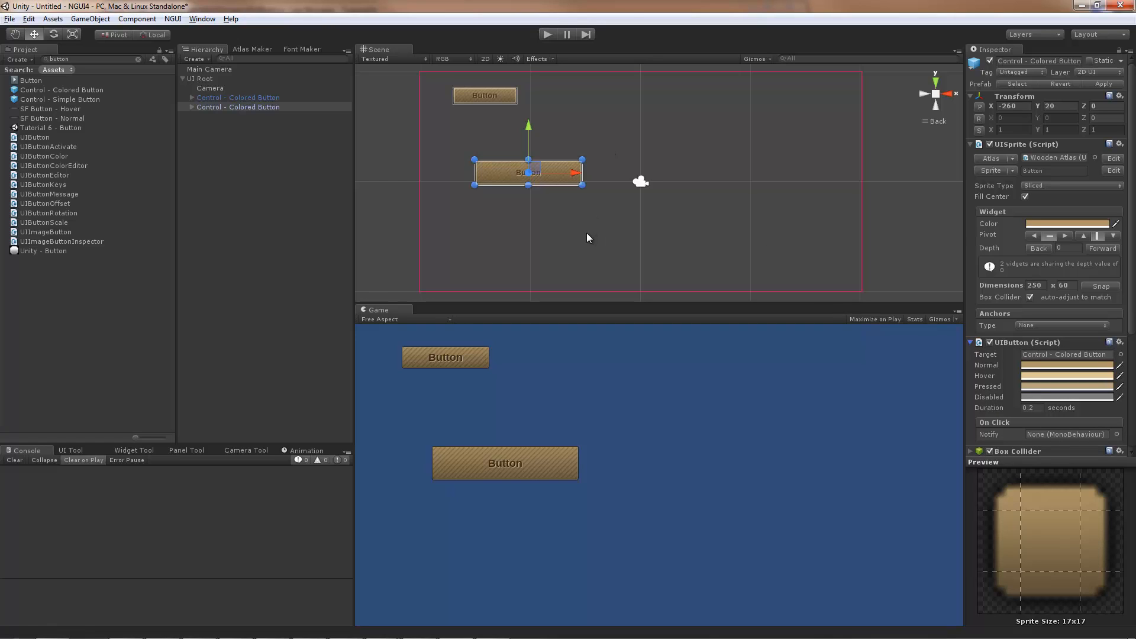
pyautogui.click(192, 107)
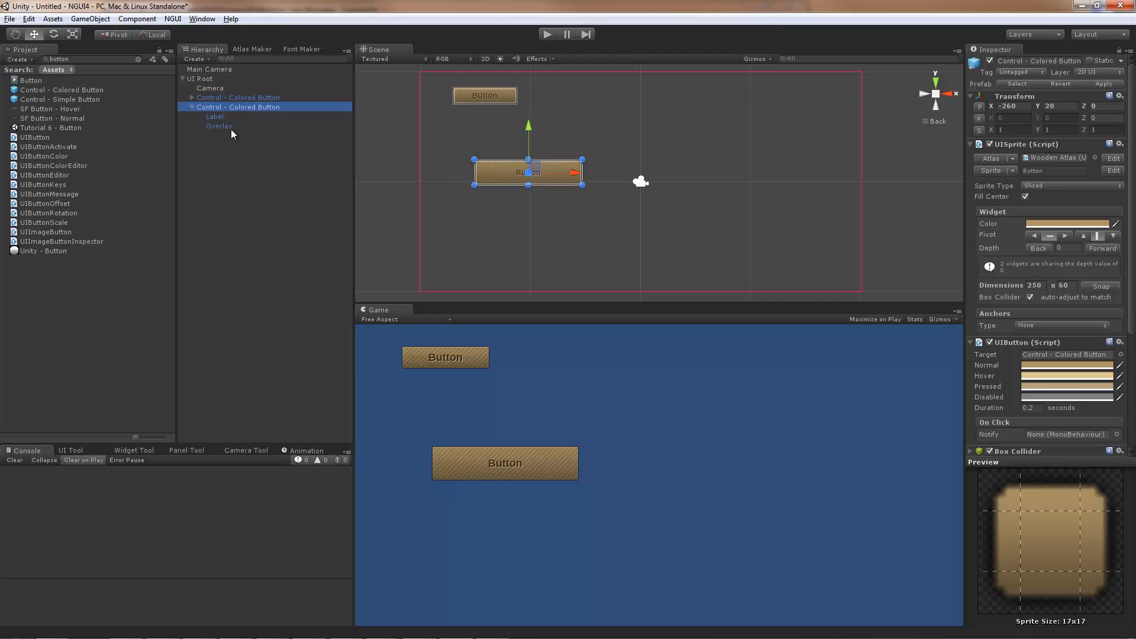
pyautogui.click(226, 119)
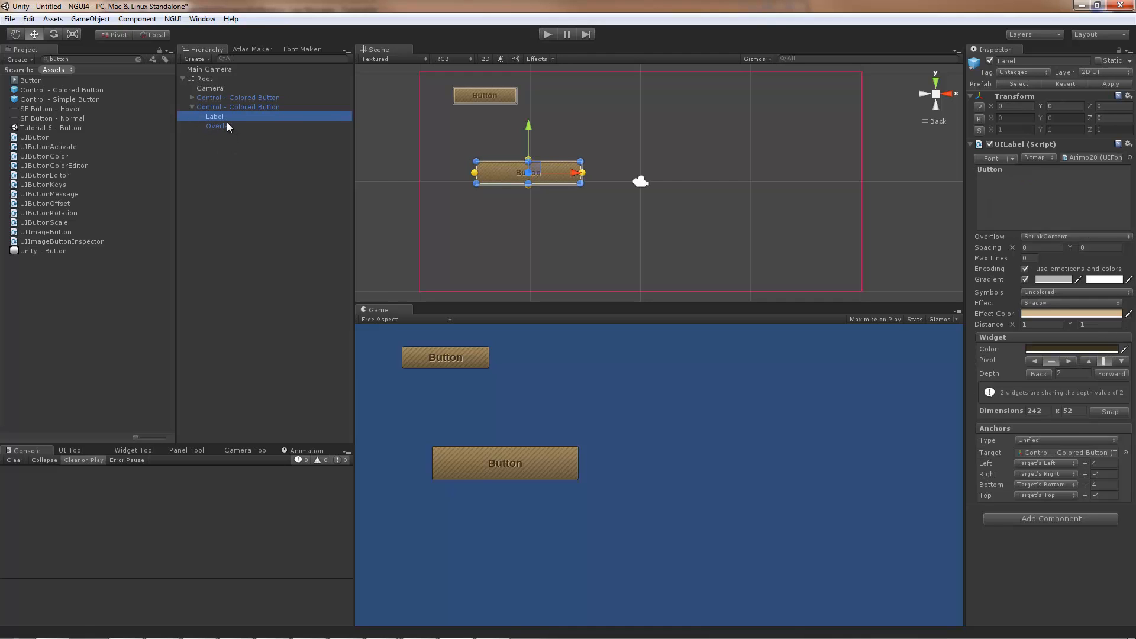
pyautogui.click(224, 128)
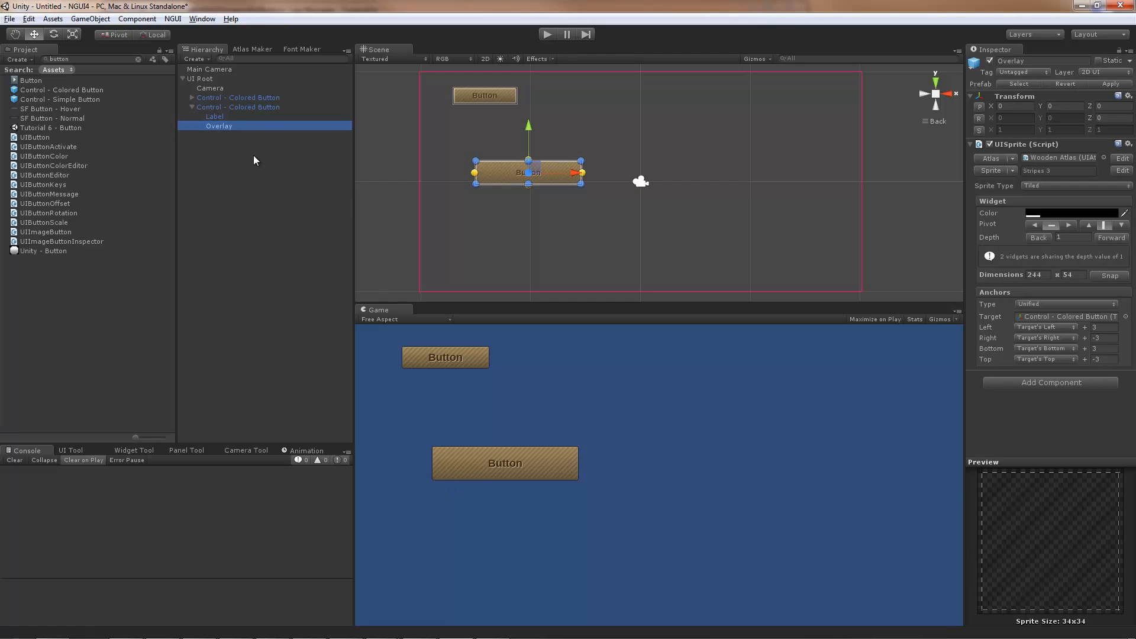
pyautogui.click(230, 107)
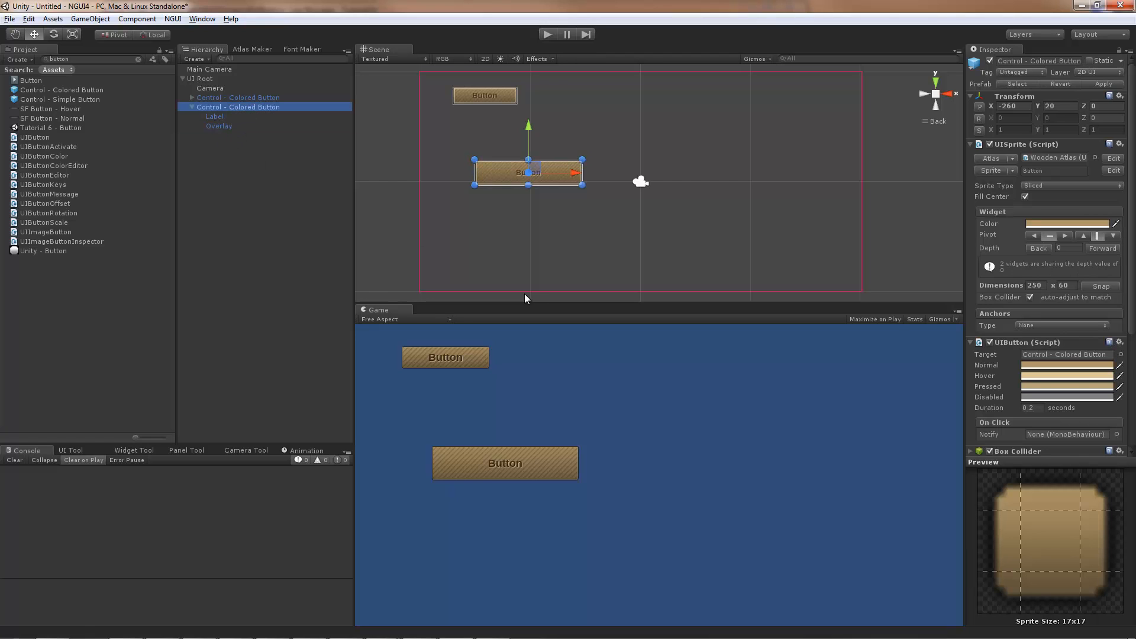
# Pick the larger button's label in the scene view, and switch the selection to the Overlay widget underneath it.
pyautogui.click(517, 176)
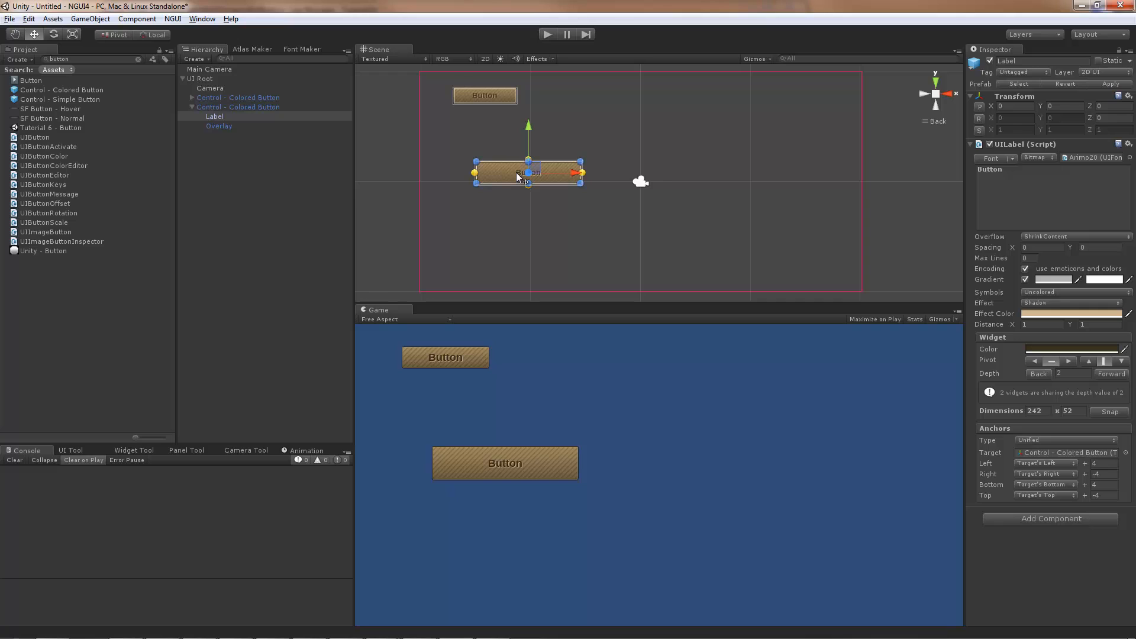
pyautogui.rightClick(547, 176)
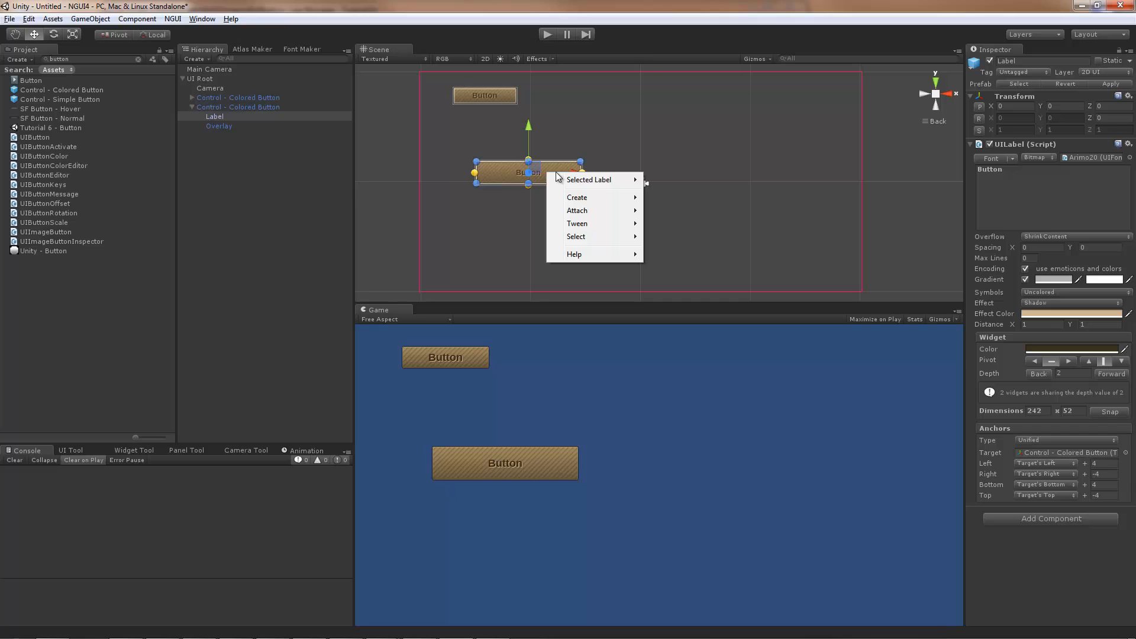
pyautogui.moveTo(591, 235)
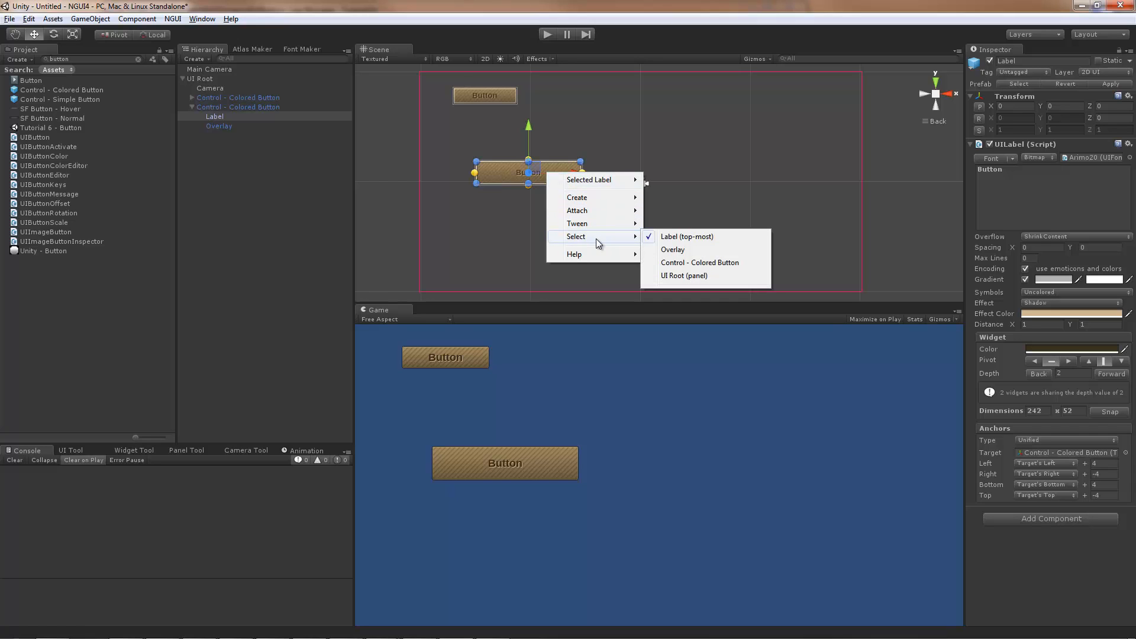
pyautogui.click(704, 250)
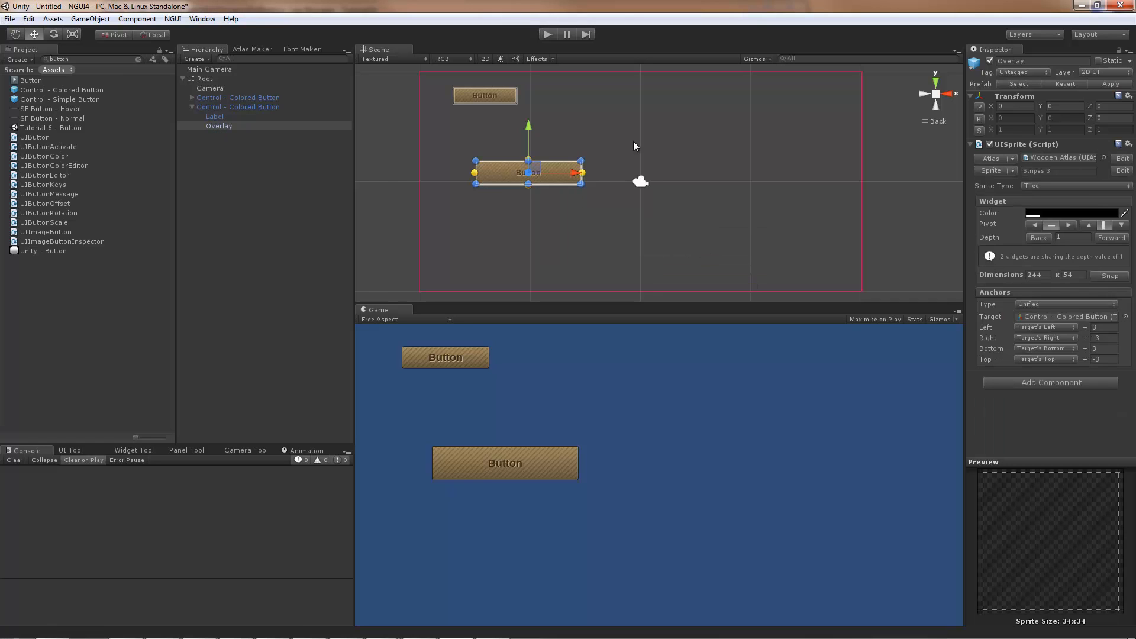
# Change the larger button's label text to "Hello World!".
pyautogui.click(553, 172)
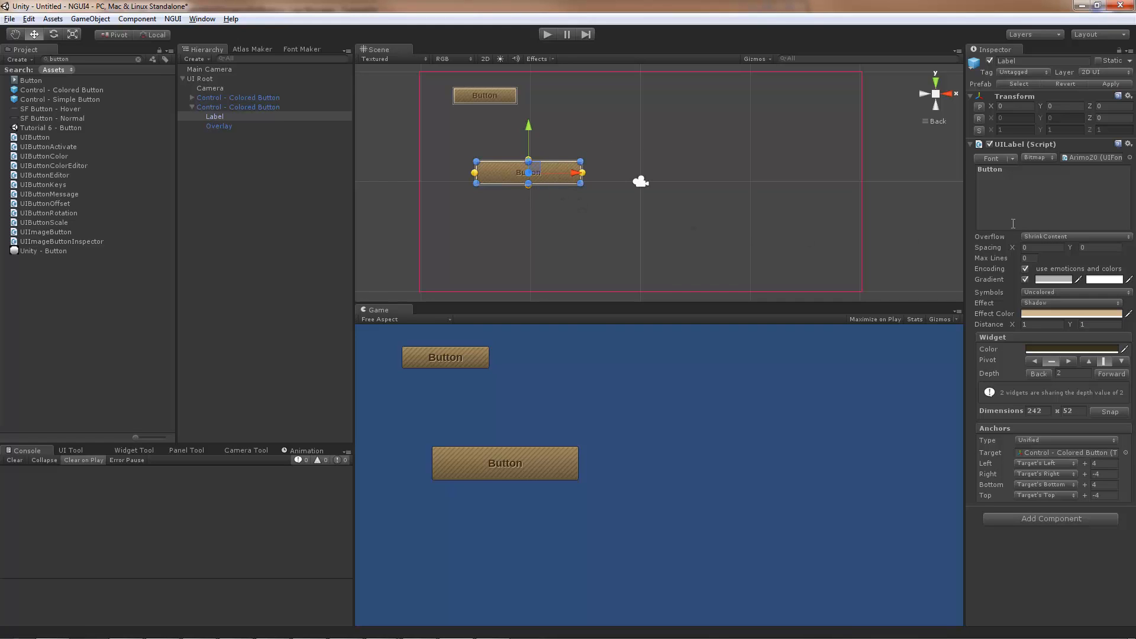
pyautogui.click(1020, 184)
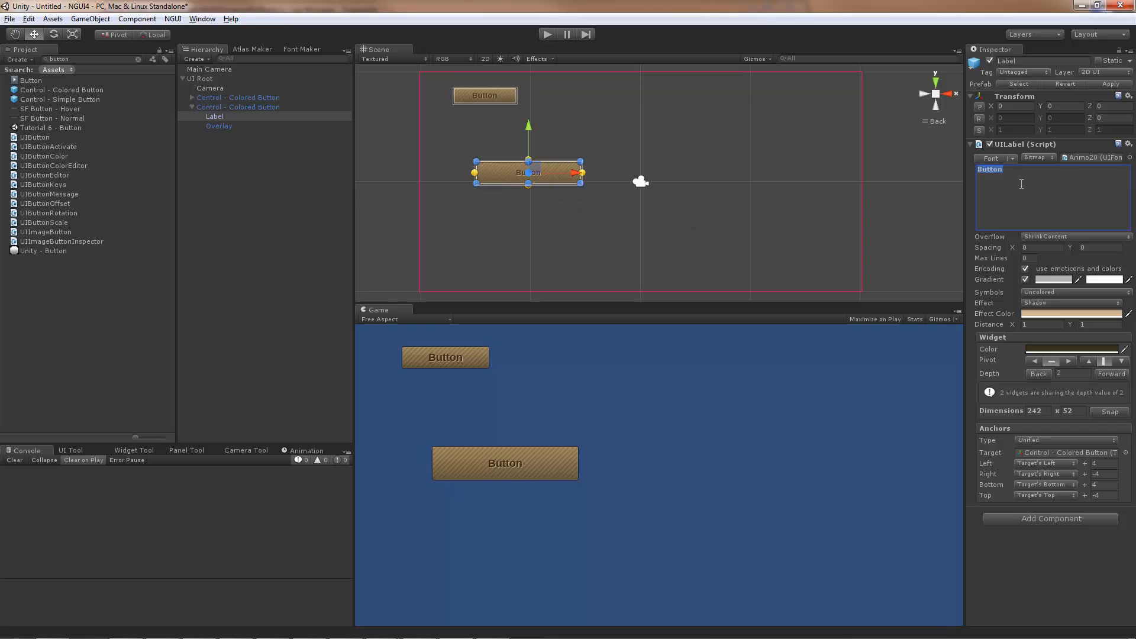
pyautogui.write('Hello World!')
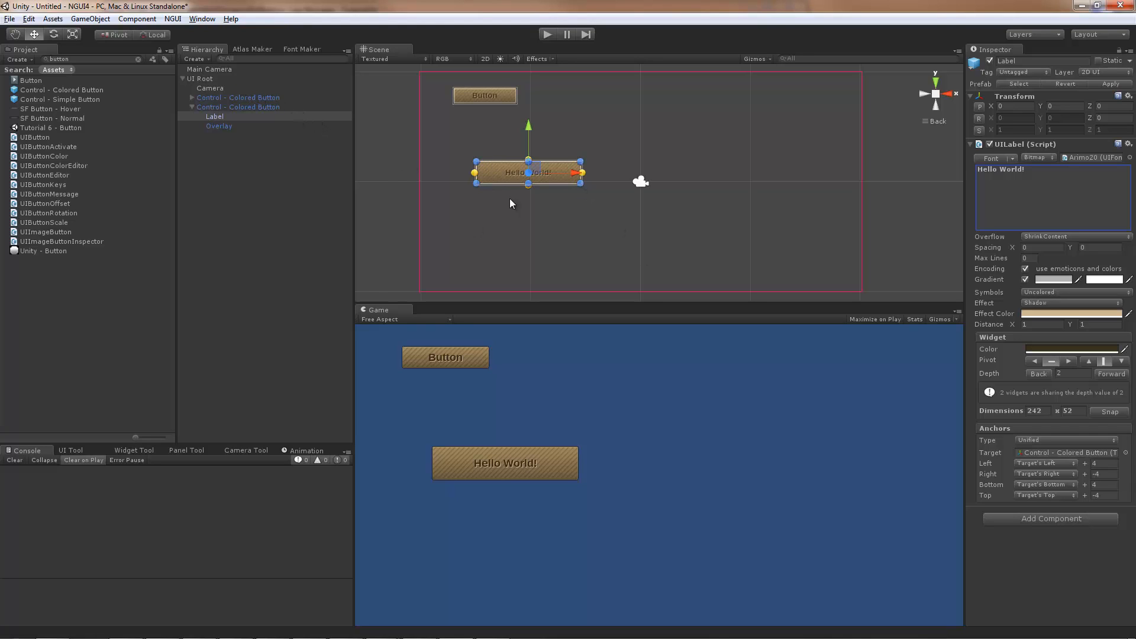
# Create a new Sprite widget under UI Root.
pyautogui.click(223, 79)
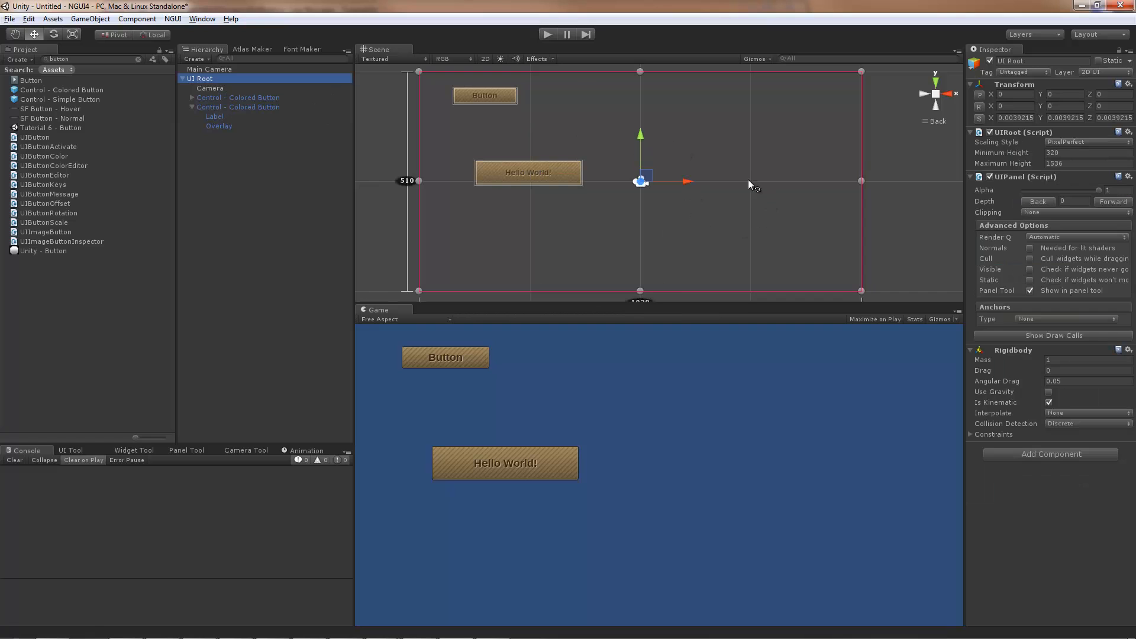
pyautogui.rightClick(665, 114)
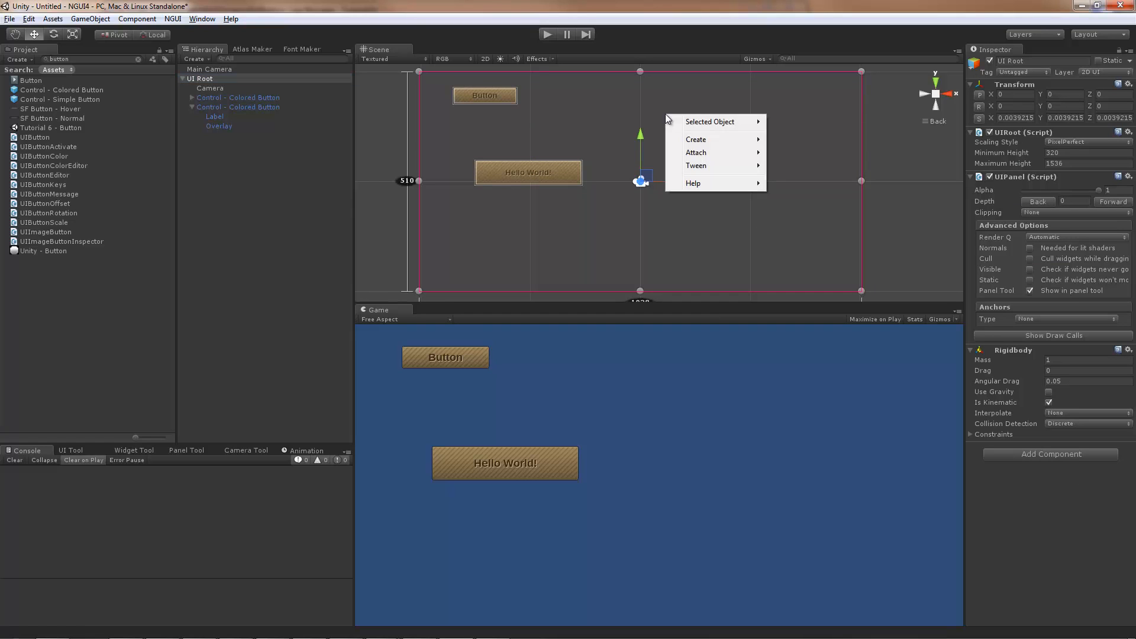
pyautogui.moveTo(699, 142)
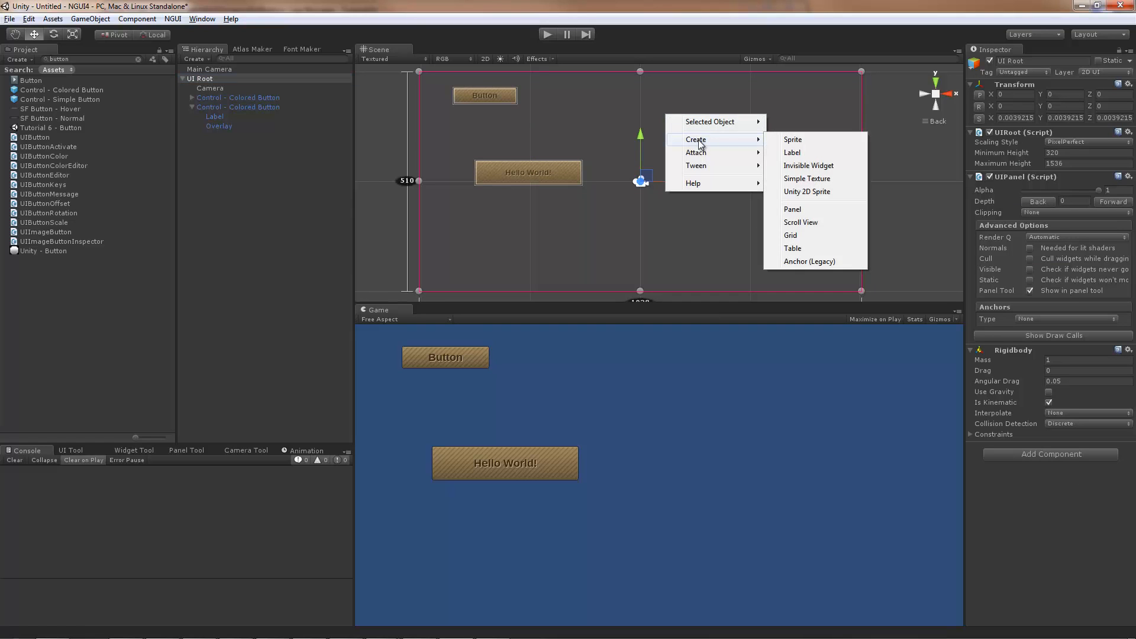
pyautogui.click(831, 141)
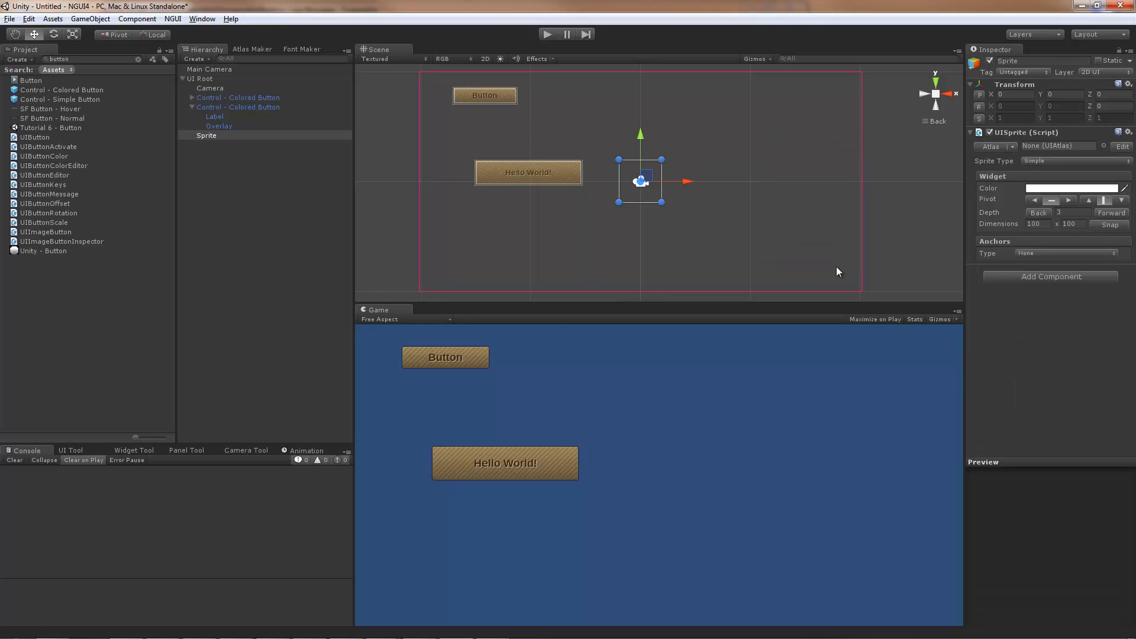
# Assign the Wooden Atlas to the new sprite and choose its Window sprite image.
pyautogui.click(1003, 148)
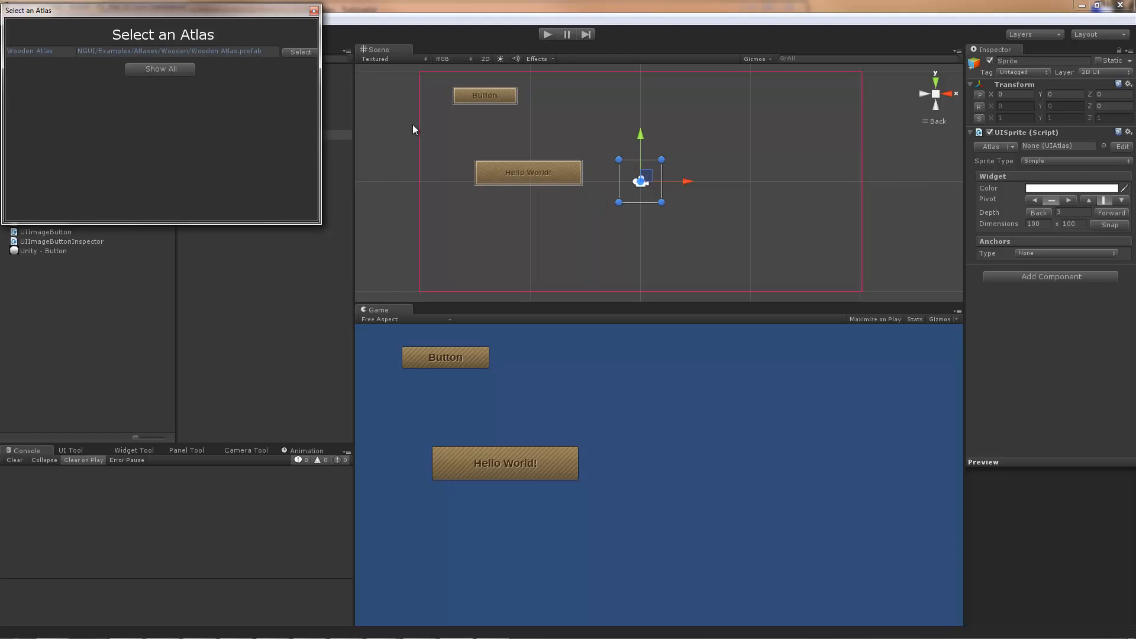
pyautogui.click(297, 52)
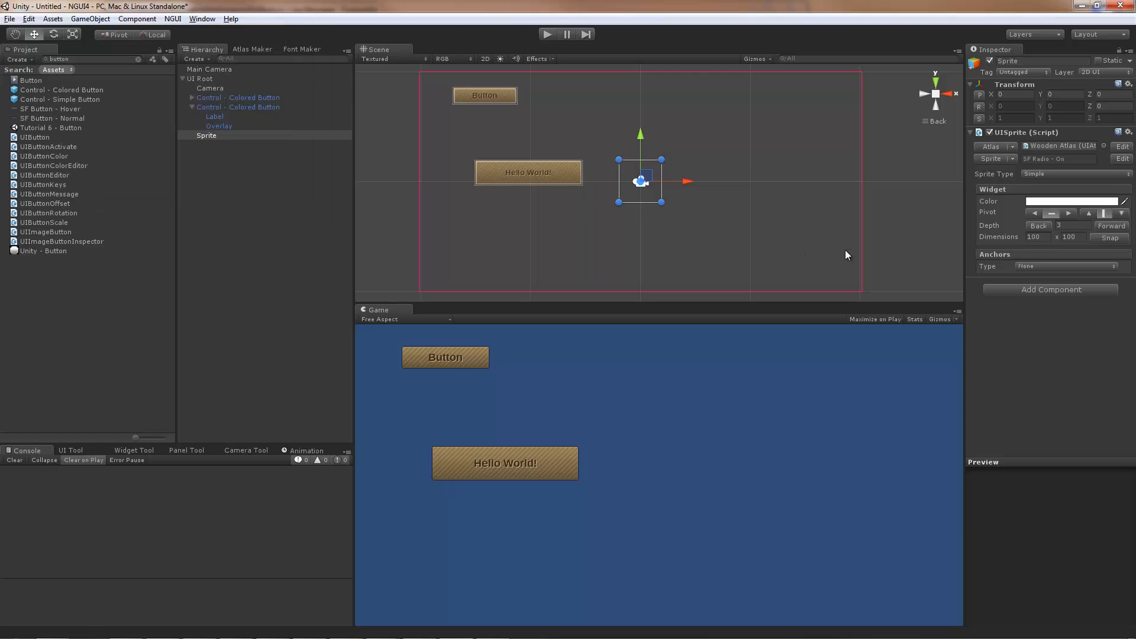
pyautogui.click(1005, 159)
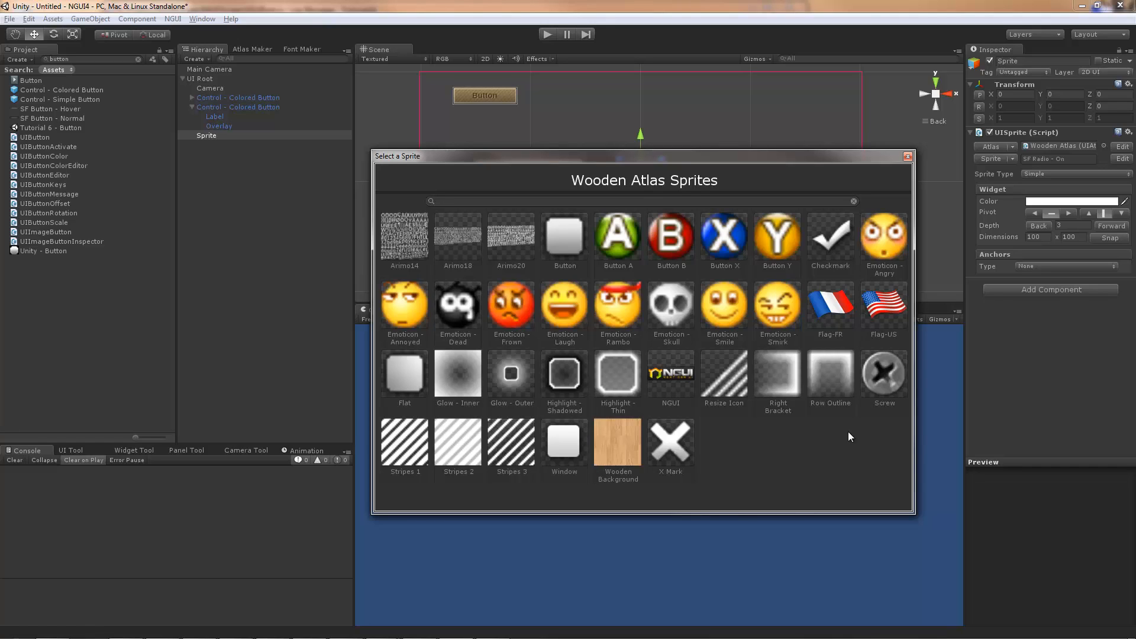
pyautogui.doubleClick(562, 439)
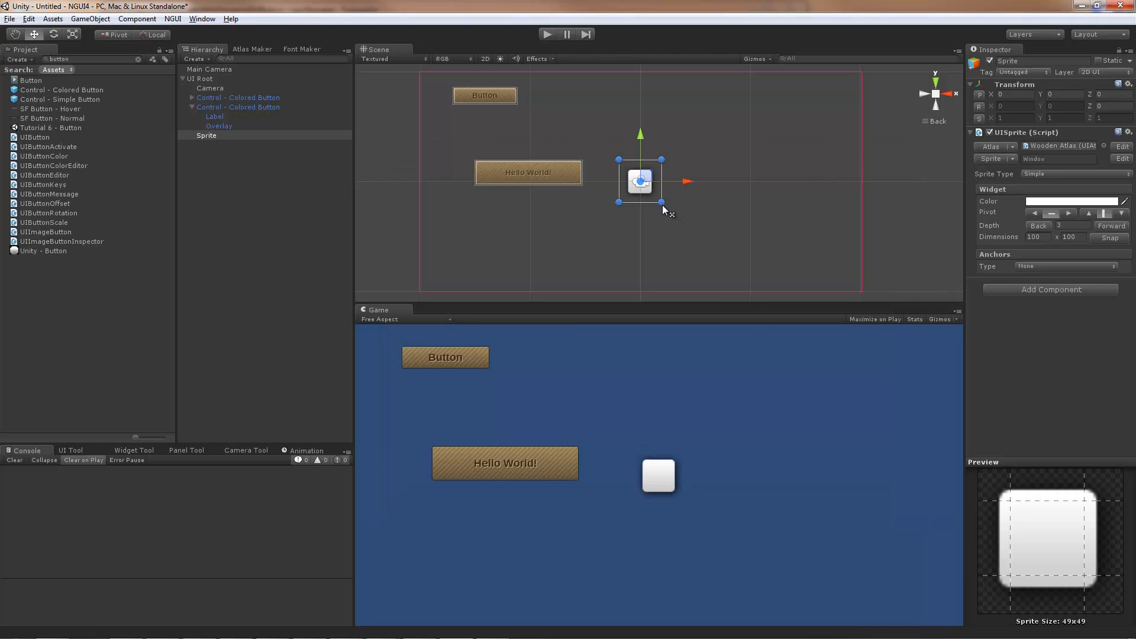
# Enlarge the Window sprite to about 320 x 232 and set its Sprite Type to Sliced.
pyautogui.moveTo(663, 205); pyautogui.dragTo(756, 259)
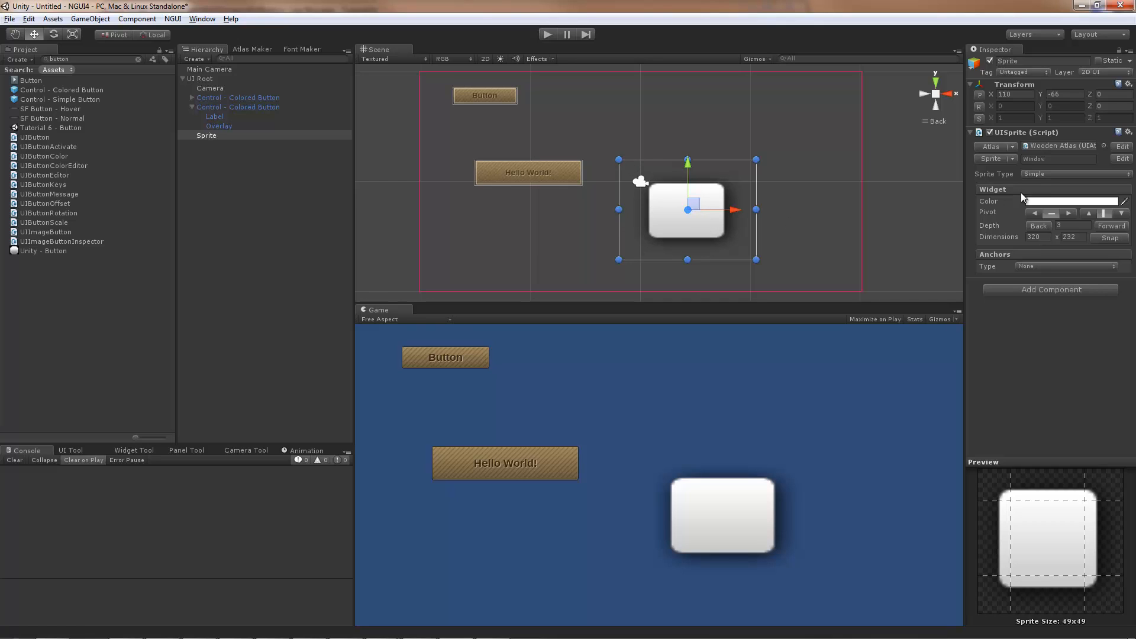
pyautogui.click(1051, 173)
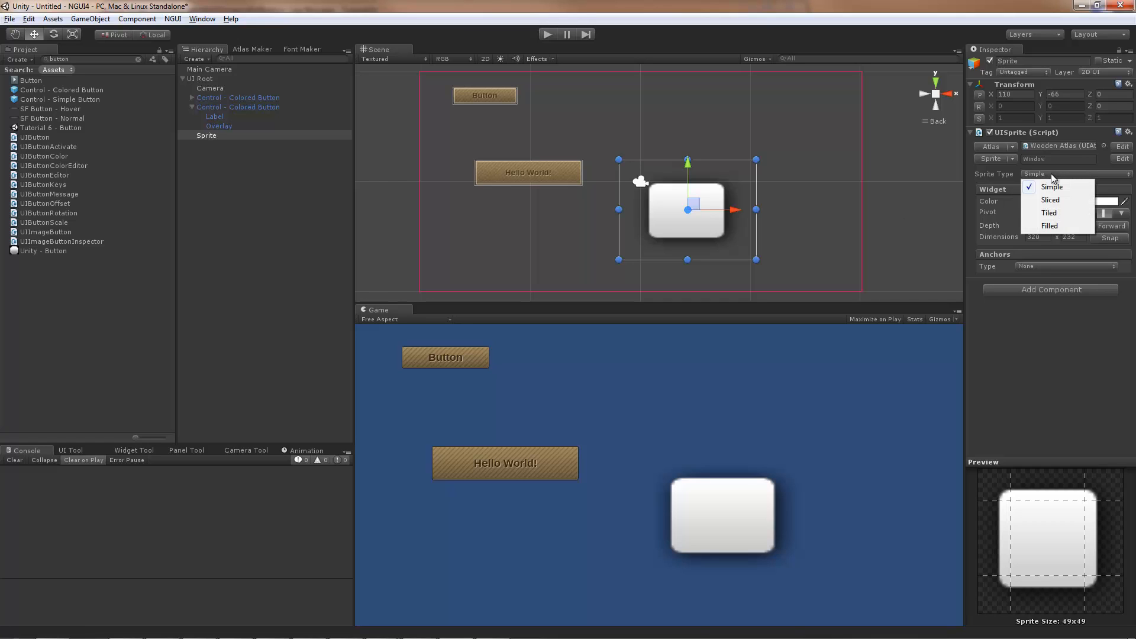
pyautogui.click(1050, 200)
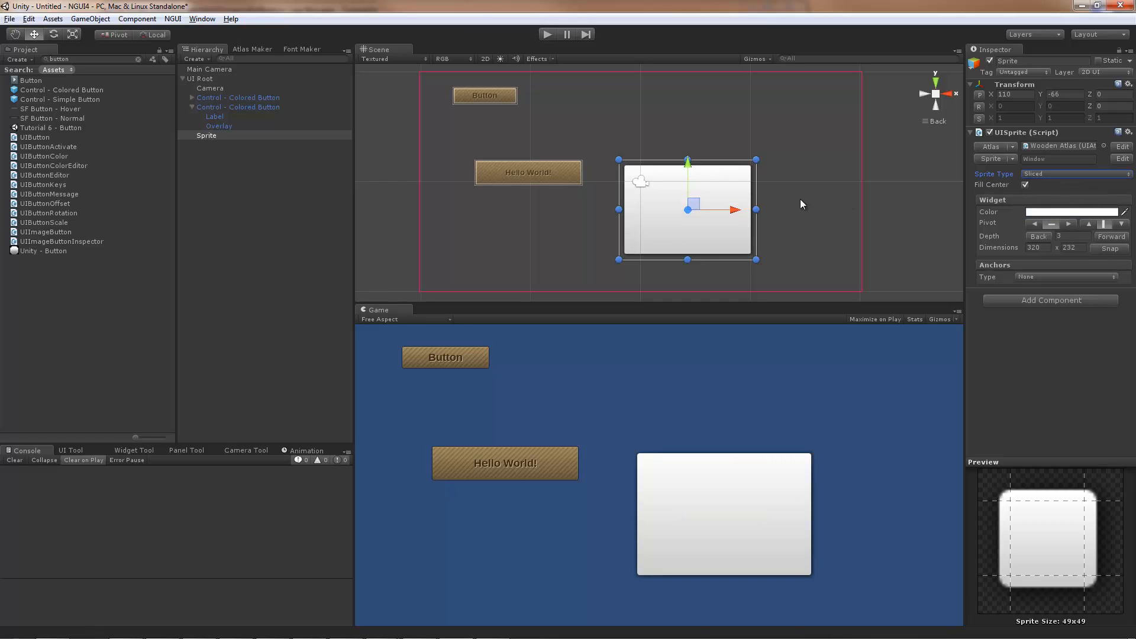
# Display the scene view in Textured Wire mode and focus closely on the sliced sprite's geometry.
pyautogui.click(376, 59)
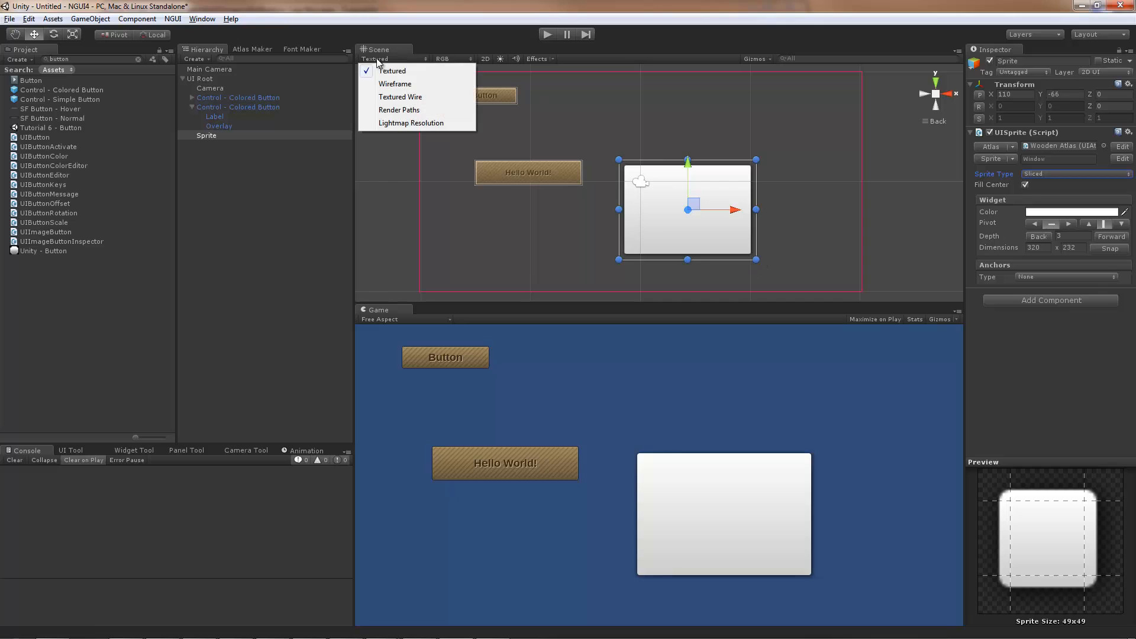
pyautogui.click(416, 100)
pyautogui.moveTo(757, 242); pyautogui.dragTo(693, 214, button='middle')
pyautogui.scroll(4, 693, 215)
pyautogui.scroll(3, 693, 214)
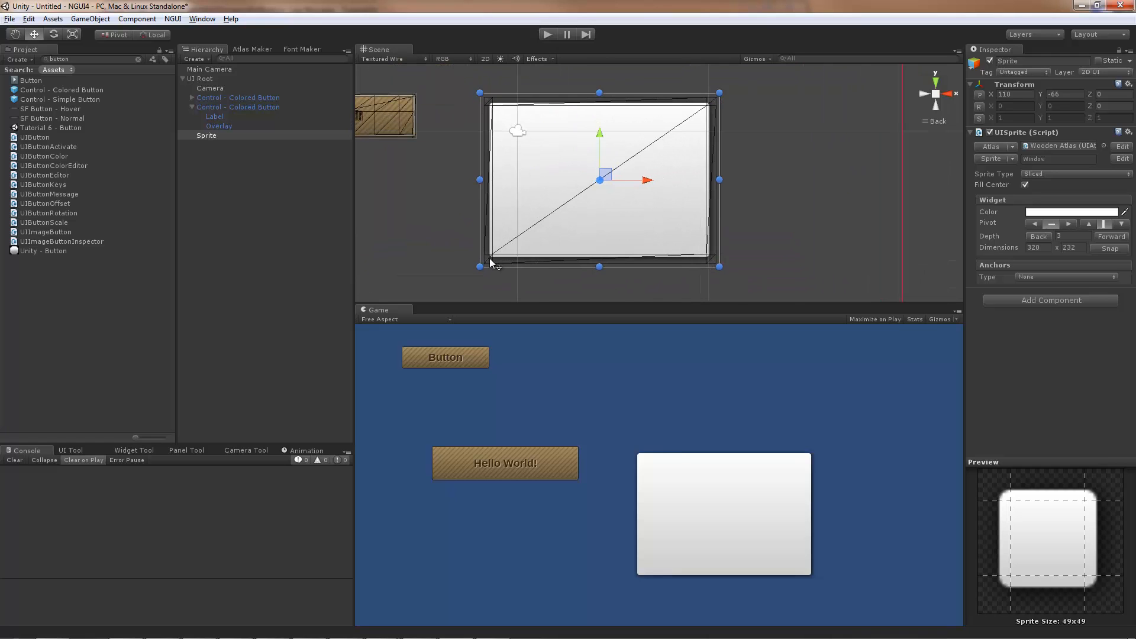
# Resize the sliced sprite to about 338 x 242 and move it to about X 84, Y 20.
pyautogui.moveTo(720, 265); pyautogui.dragTo(687, 271)
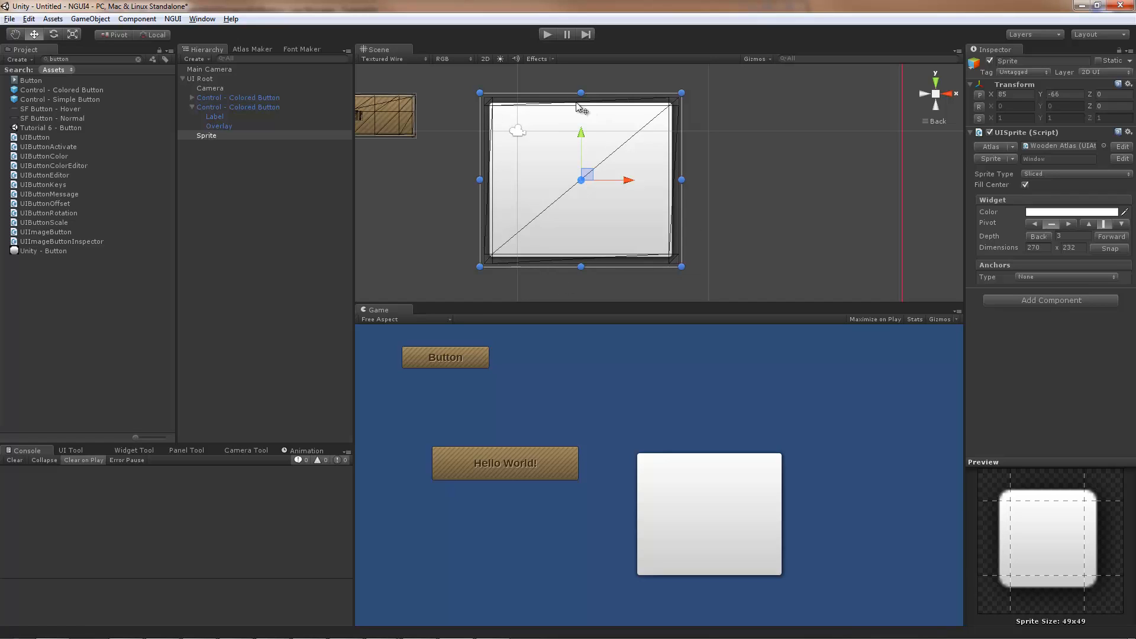
pyautogui.moveTo(683, 268); pyautogui.dragTo(736, 279)
pyautogui.scroll(-2, 666, 207)
pyautogui.scroll(-4, 668, 206)
pyautogui.moveTo(666, 204); pyautogui.dragTo(653, 169)
pyautogui.moveTo(722, 155); pyautogui.dragTo(743, 201, button='middle')
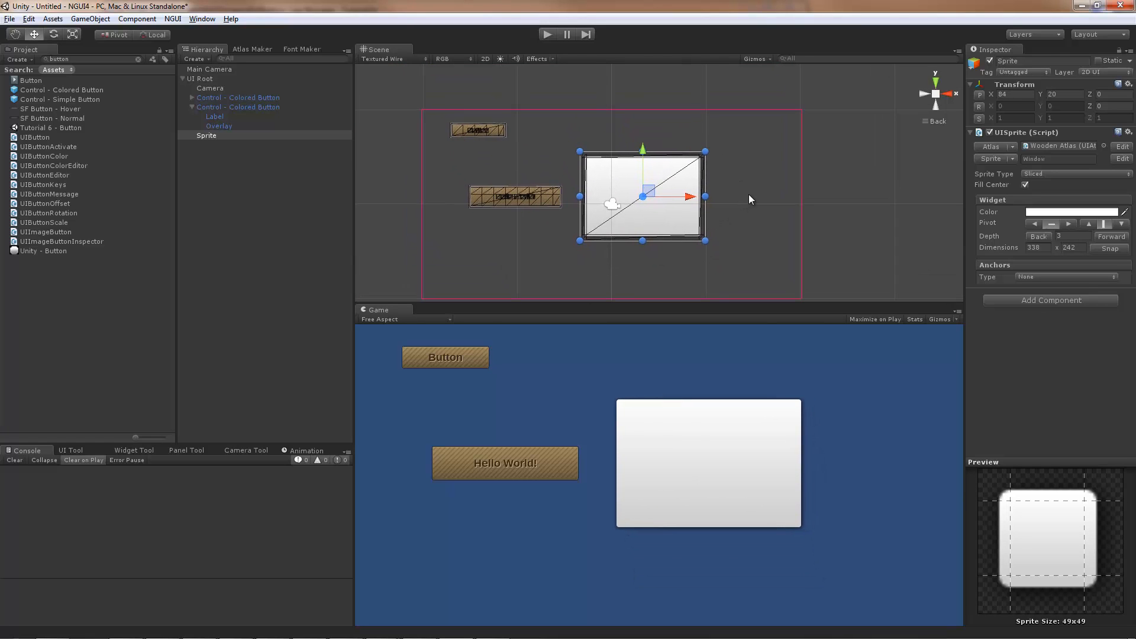
# Return the scene view to Textured mode and shrink the sprite to a button shape of about 208 x 78.
pyautogui.click(390, 60)
pyautogui.click(391, 71)
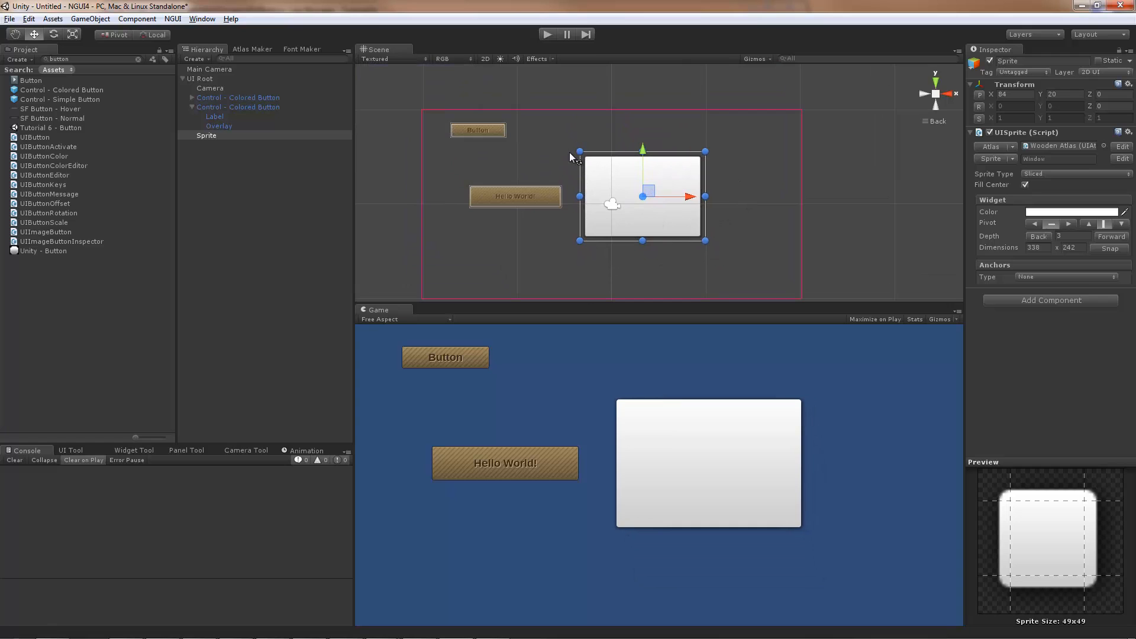
pyautogui.moveTo(585, 155); pyautogui.dragTo(629, 212)
pyautogui.moveTo(727, 209); pyautogui.dragTo(694, 173, button='middle')
pyautogui.scroll(2, 695, 176)
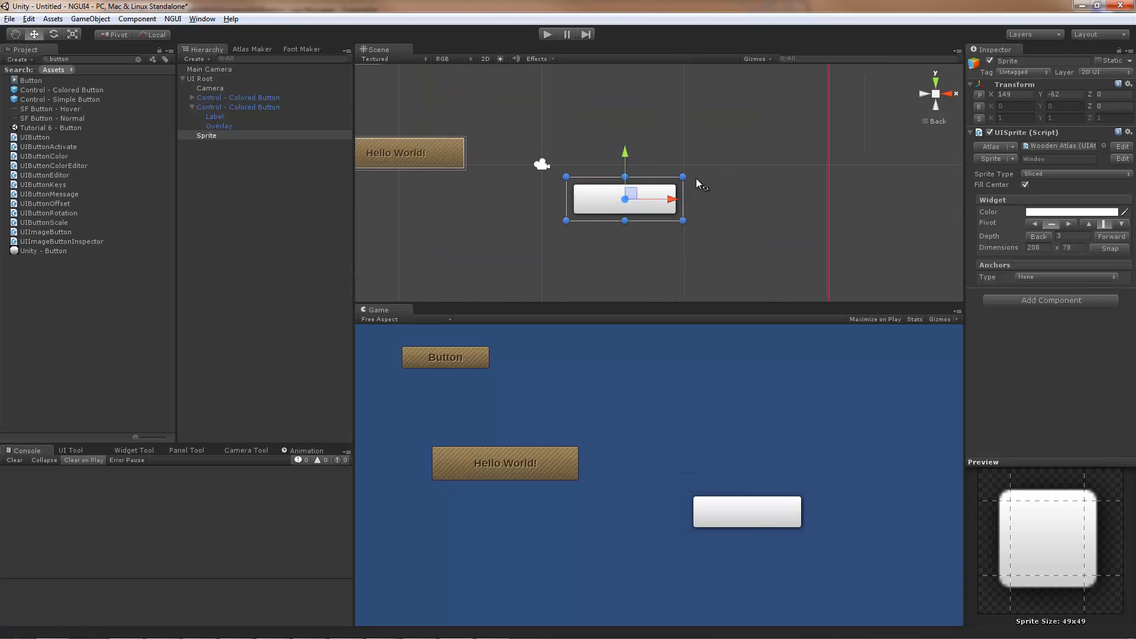
# Create a label as a child of the button-shaped sprite.
pyautogui.rightClick(628, 200)
pyautogui.moveTo(676, 221)
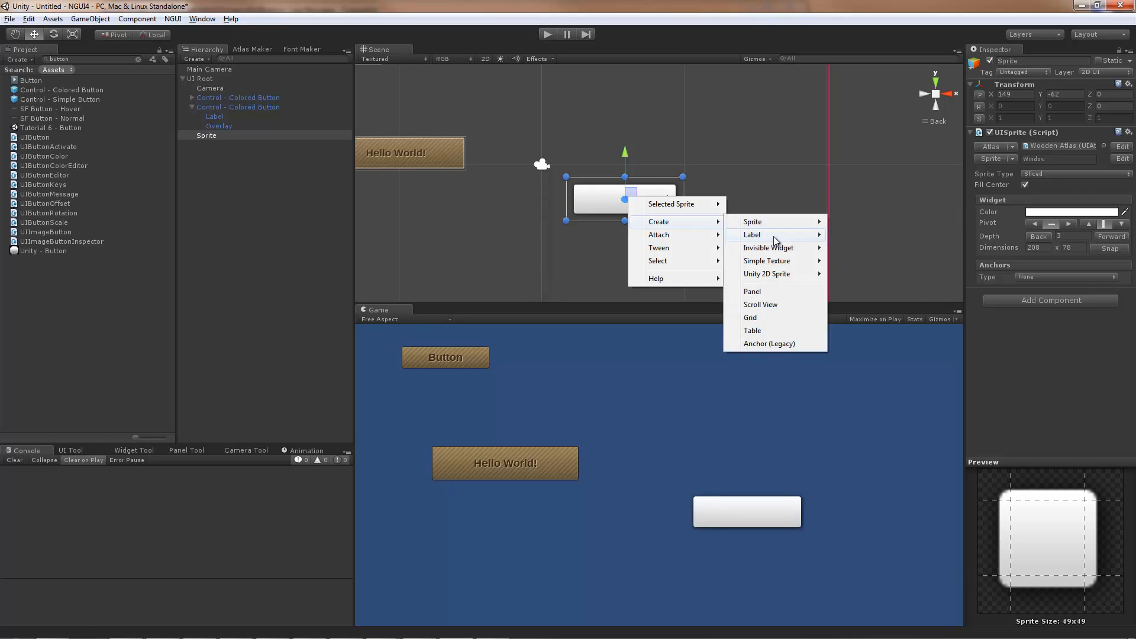
pyautogui.moveTo(772, 234)
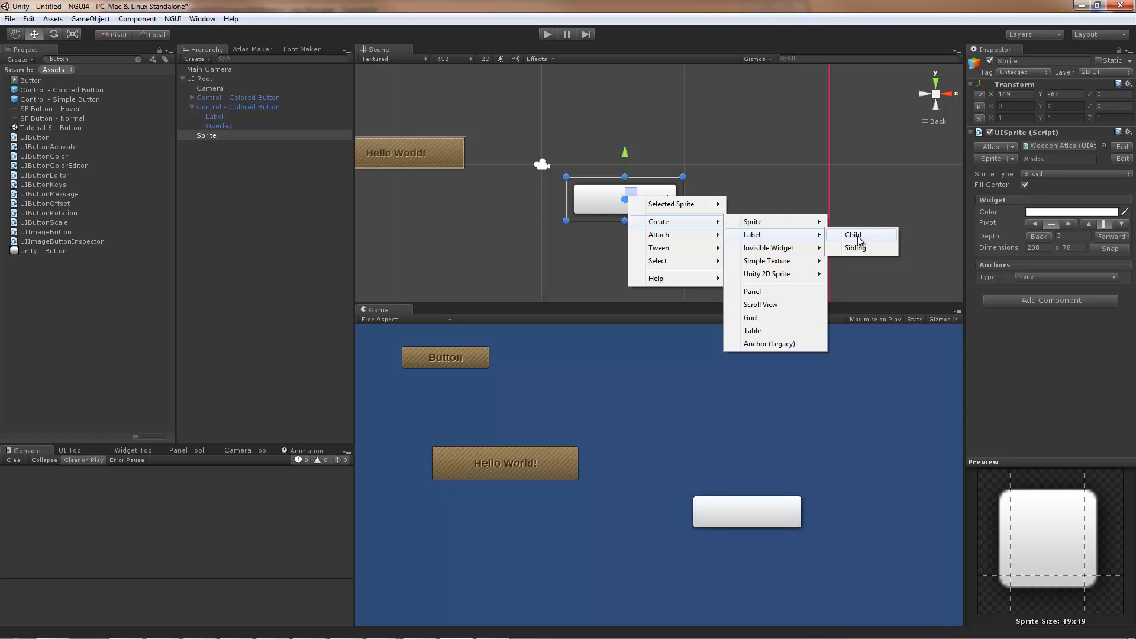
pyautogui.click(855, 235)
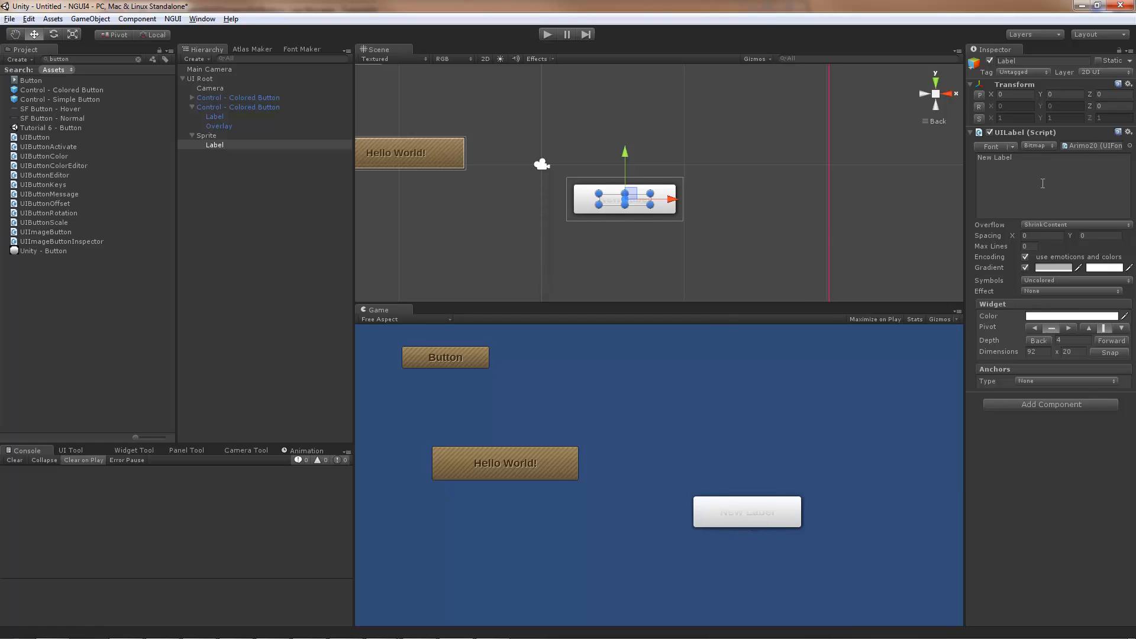
# Try out the new label's color in the color picker, settling on pure white.
pyautogui.click(1053, 317)
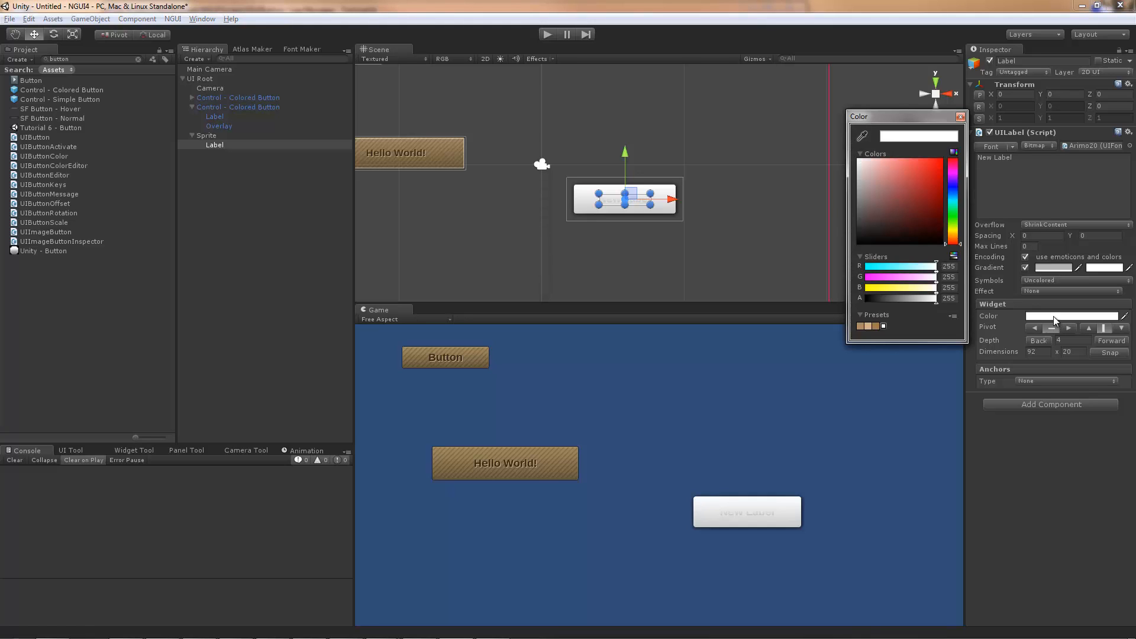
pyautogui.moveTo(884, 202)
pyautogui.mouseDown()
pyautogui.moveTo(864, 188)
pyautogui.moveTo(847, 228)
pyautogui.moveTo(822, 145)
pyautogui.mouseUp()
pyautogui.click(961, 117)
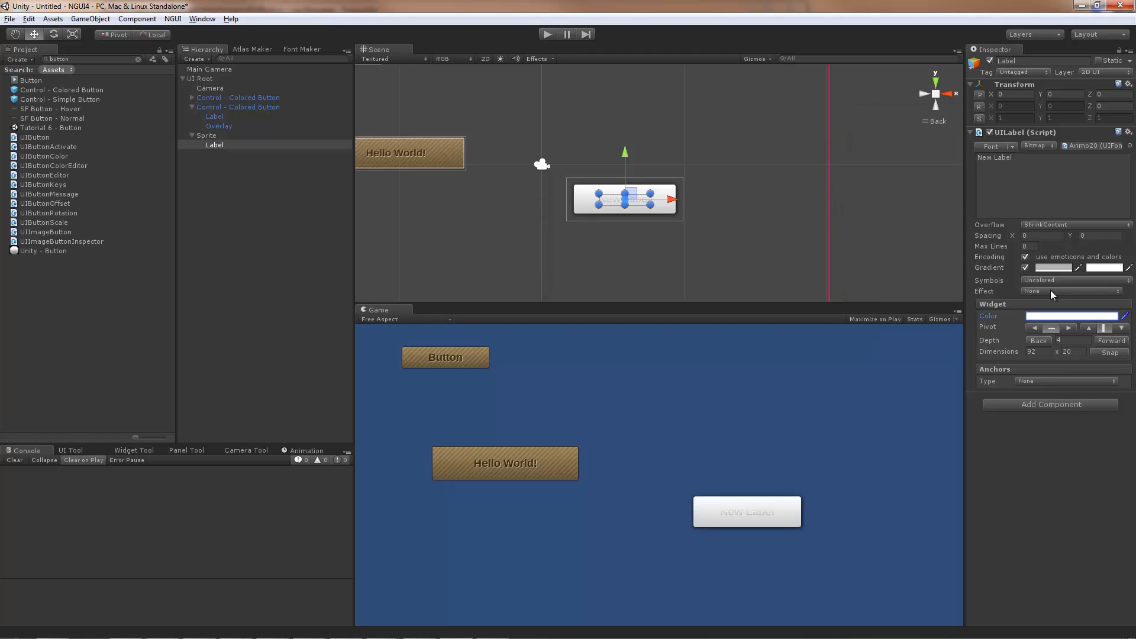
# Compare the Shadow and Outline effects on the new label and settle on Shadow.
pyautogui.click(1050, 291)
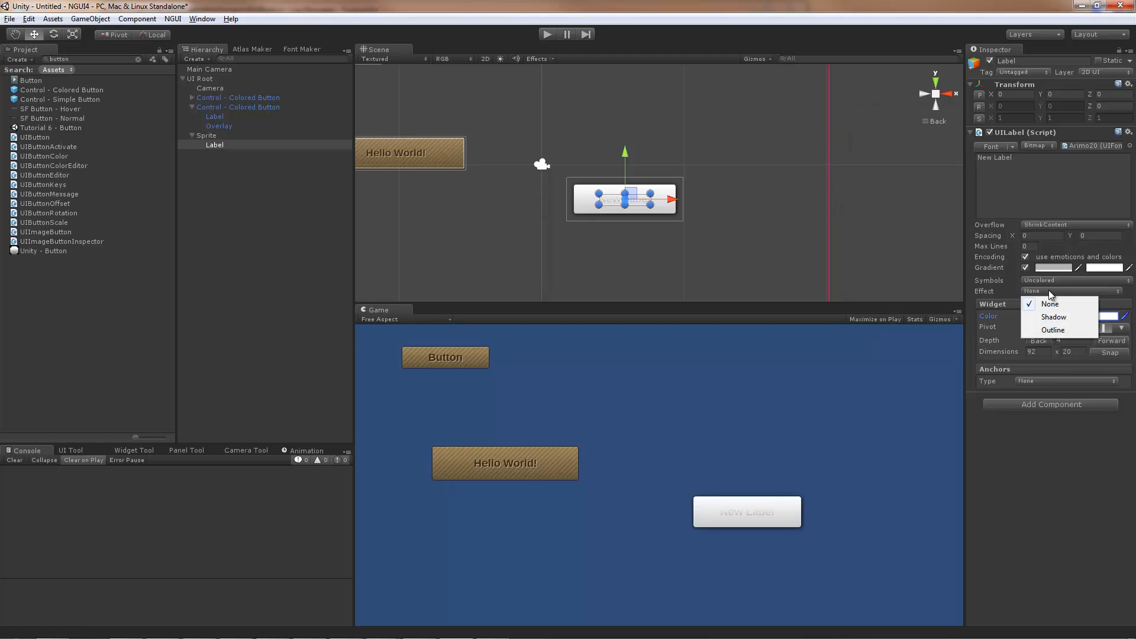
pyautogui.click(1063, 318)
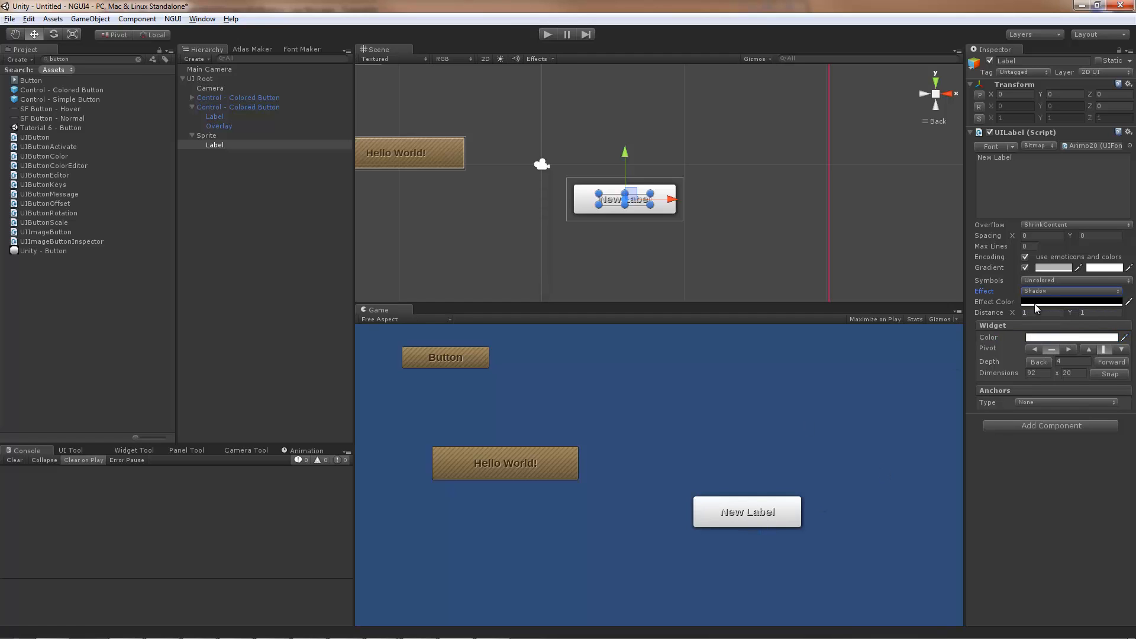
pyautogui.click(1052, 291)
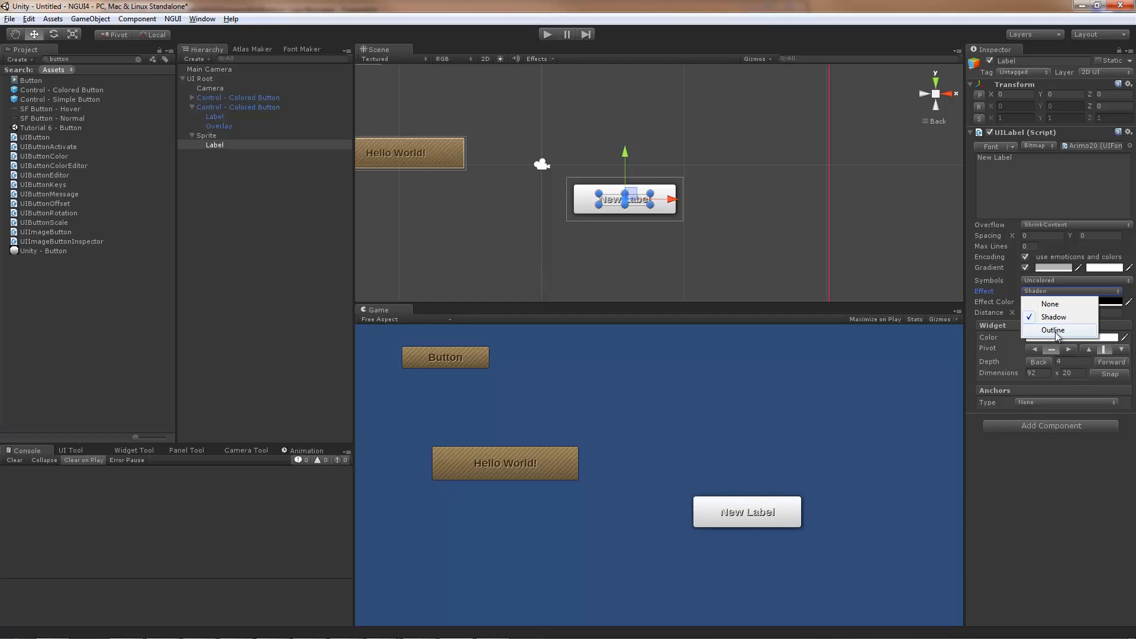
pyautogui.click(1055, 330)
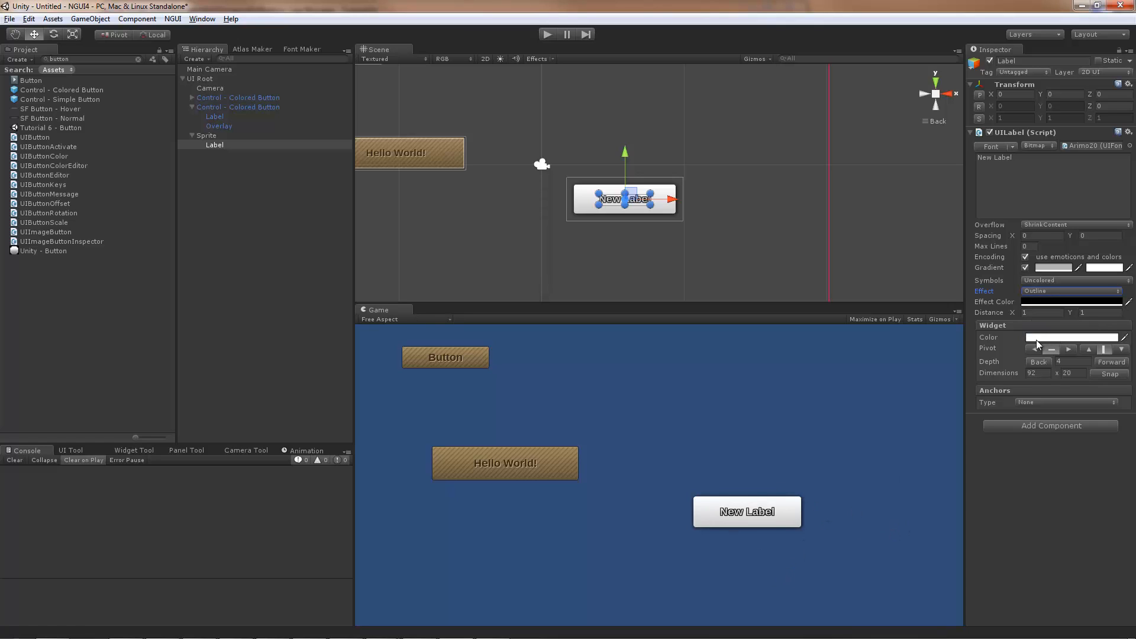
pyautogui.click(1049, 290)
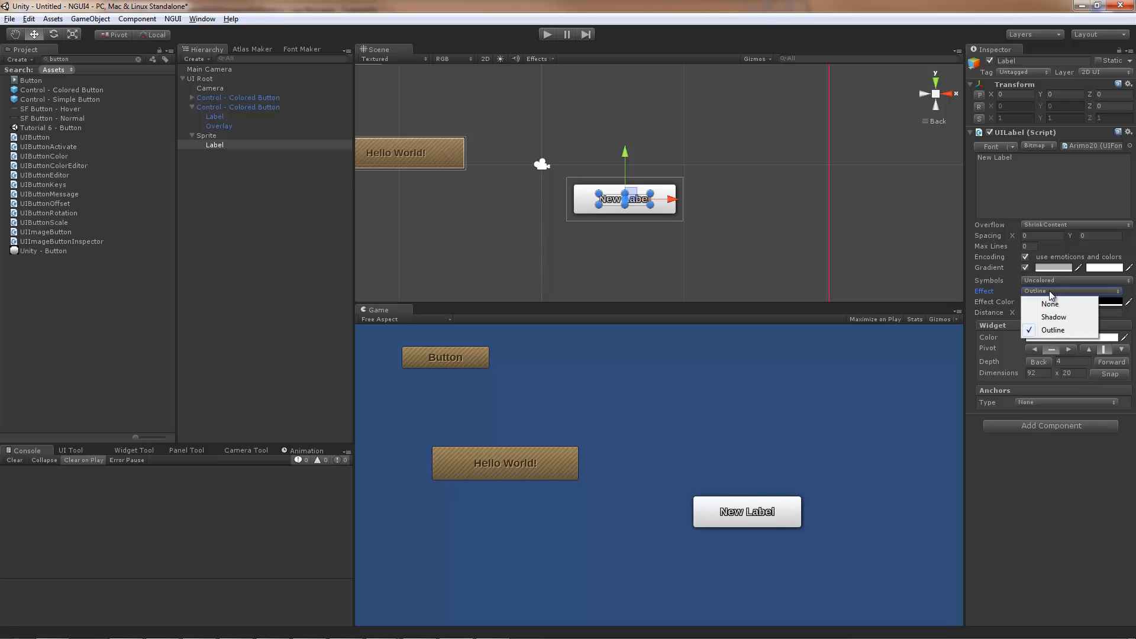
pyautogui.click(1053, 317)
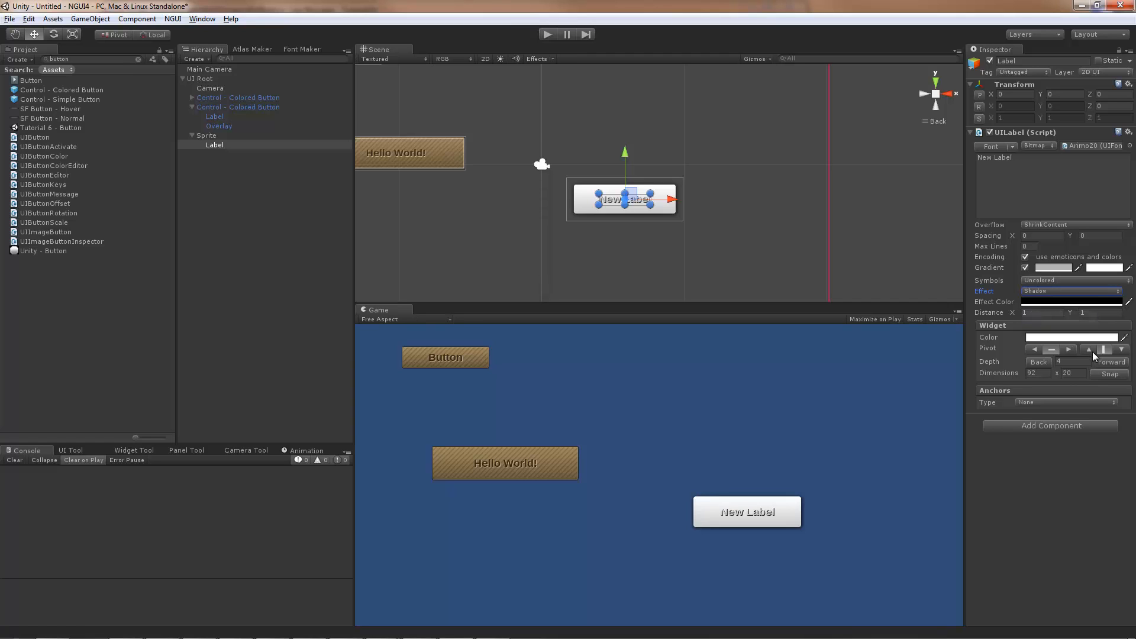
# Set the new label's shadow effect color to white and its text color to dark gray.
pyautogui.click(1056, 303)
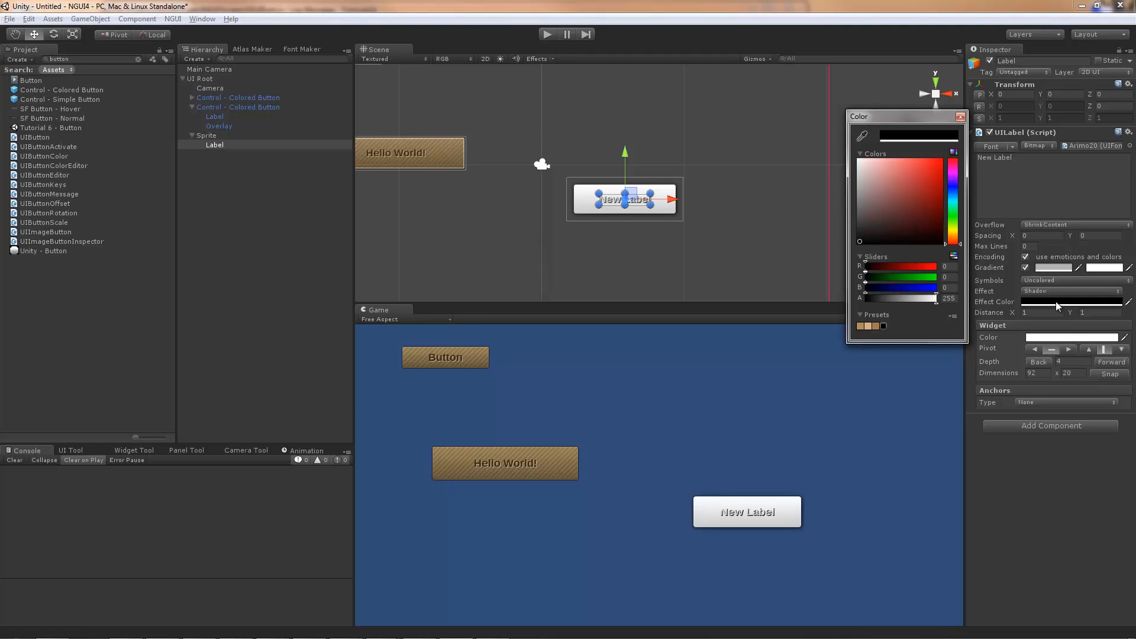
pyautogui.moveTo(878, 207); pyautogui.dragTo(839, 136)
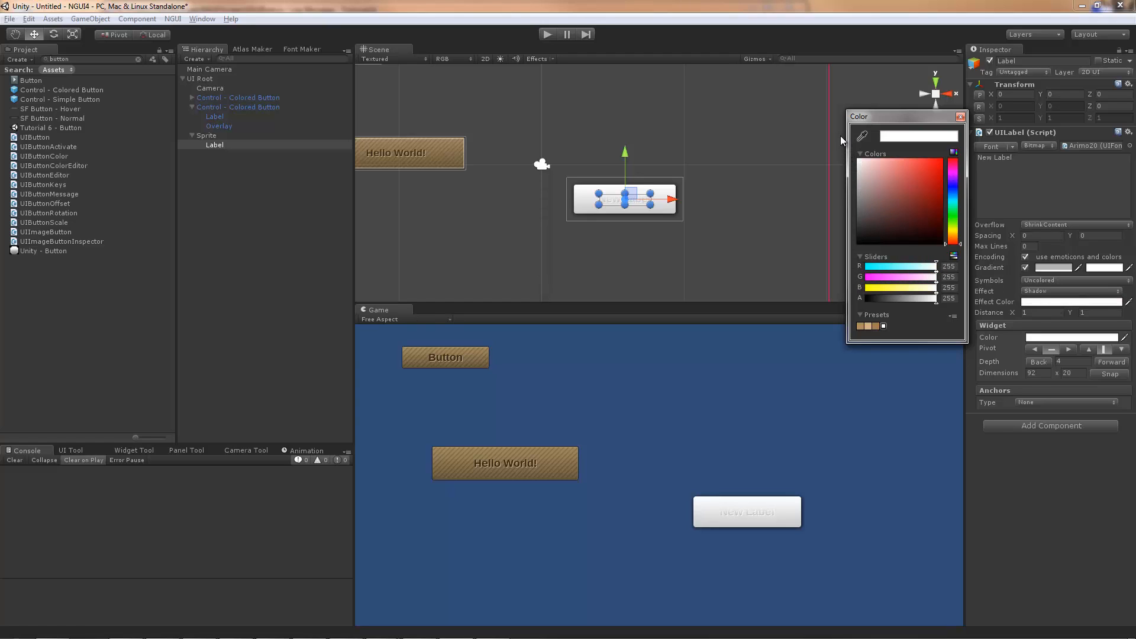
pyautogui.click(960, 117)
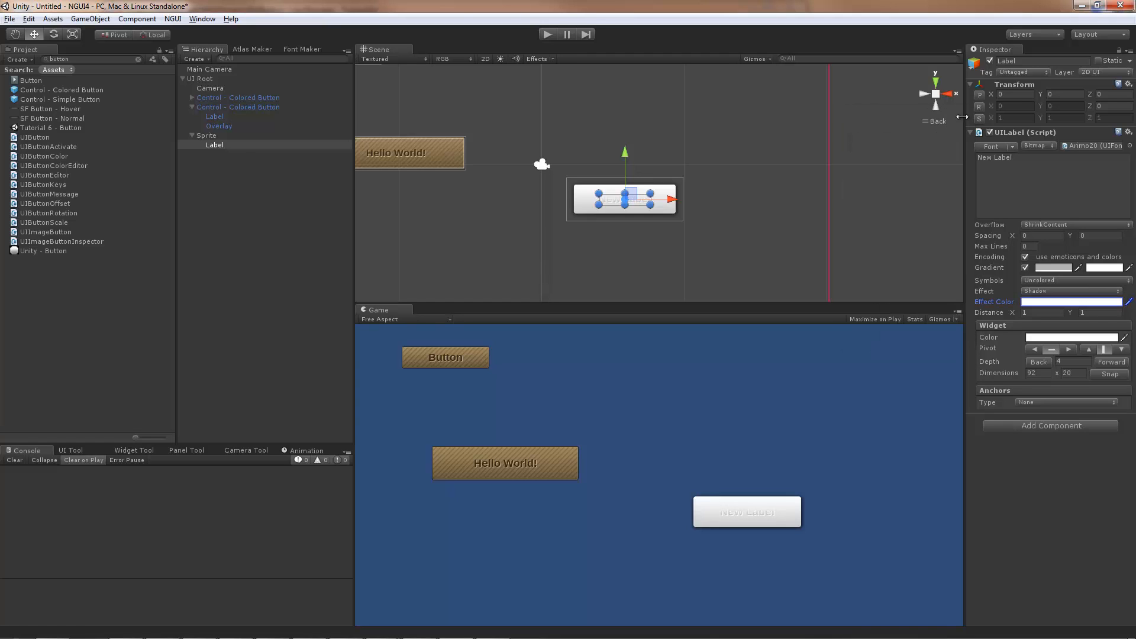
pyautogui.click(1059, 338)
pyautogui.moveTo(869, 182); pyautogui.dragTo(847, 204)
pyautogui.click(959, 118)
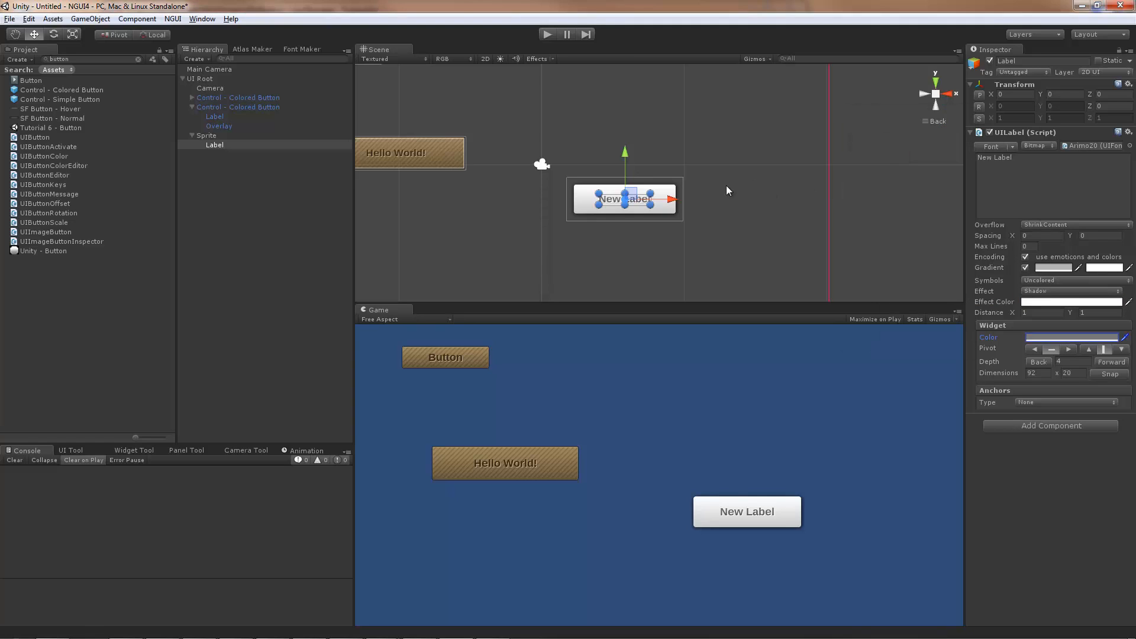
# Try a gray tint on the label's parent sprite and return its color to white.
pyautogui.click(687, 191)
pyautogui.click(1051, 213)
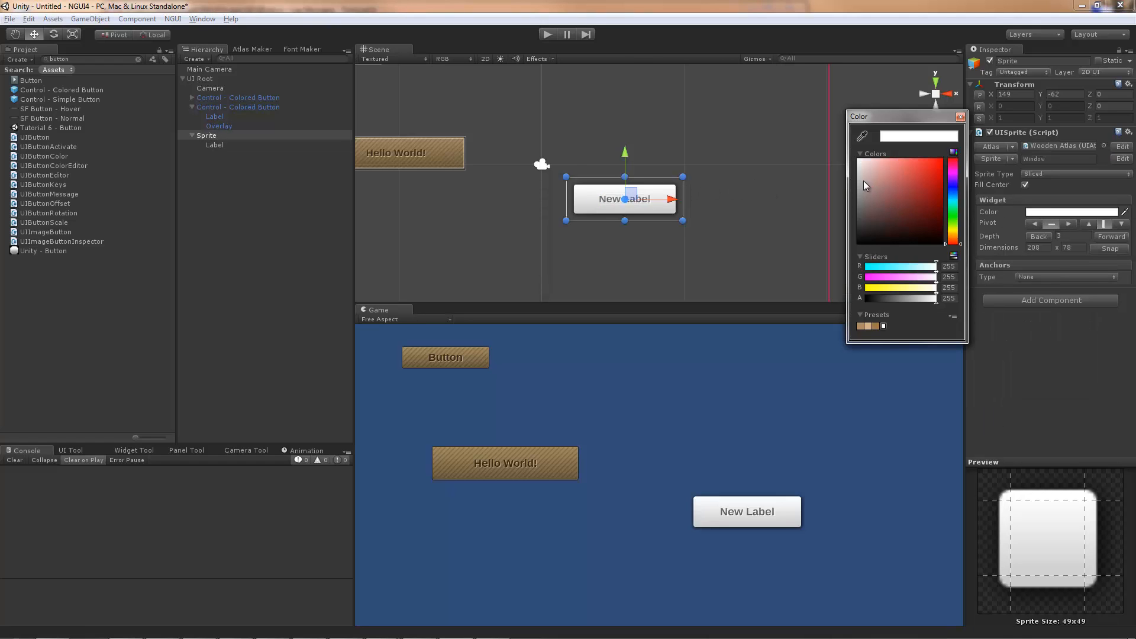
pyautogui.moveTo(864, 180); pyautogui.dragTo(850, 186)
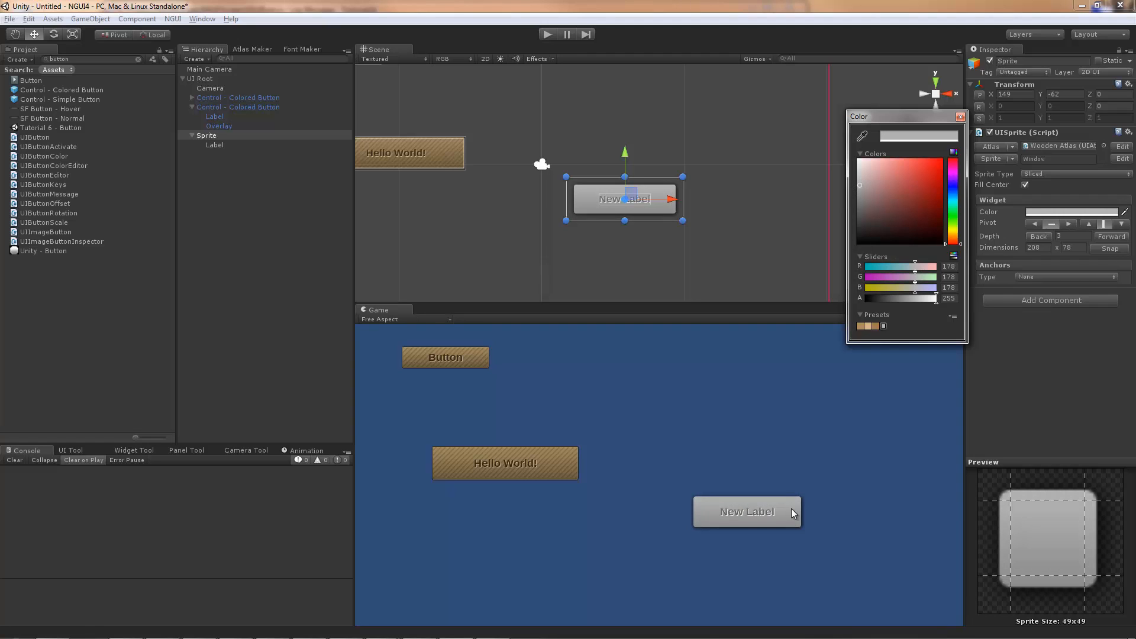
pyautogui.moveTo(871, 200); pyautogui.dragTo(849, 155)
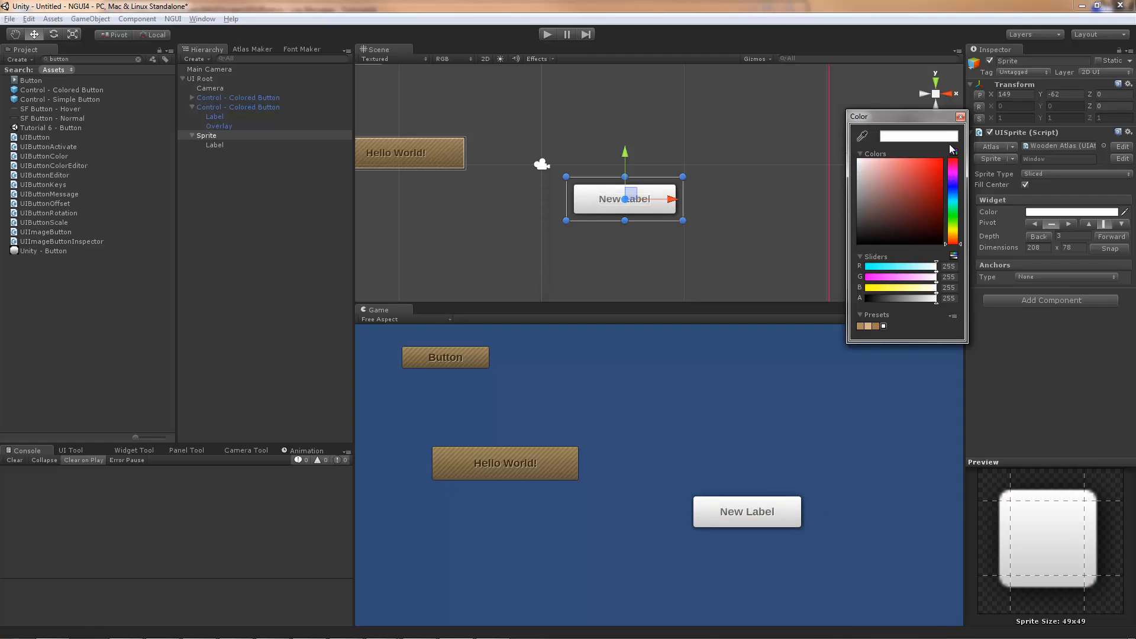
# Replace the white button label's text with "asdf asdf asdfasdfadfadsfa".
pyautogui.click(959, 117)
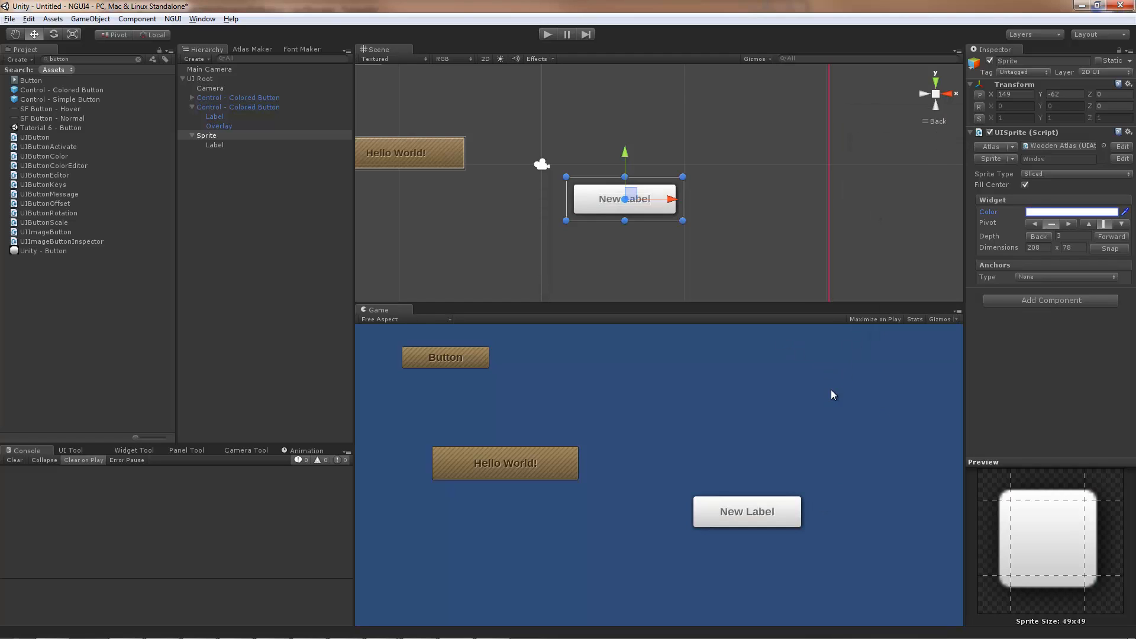
pyautogui.click(611, 204)
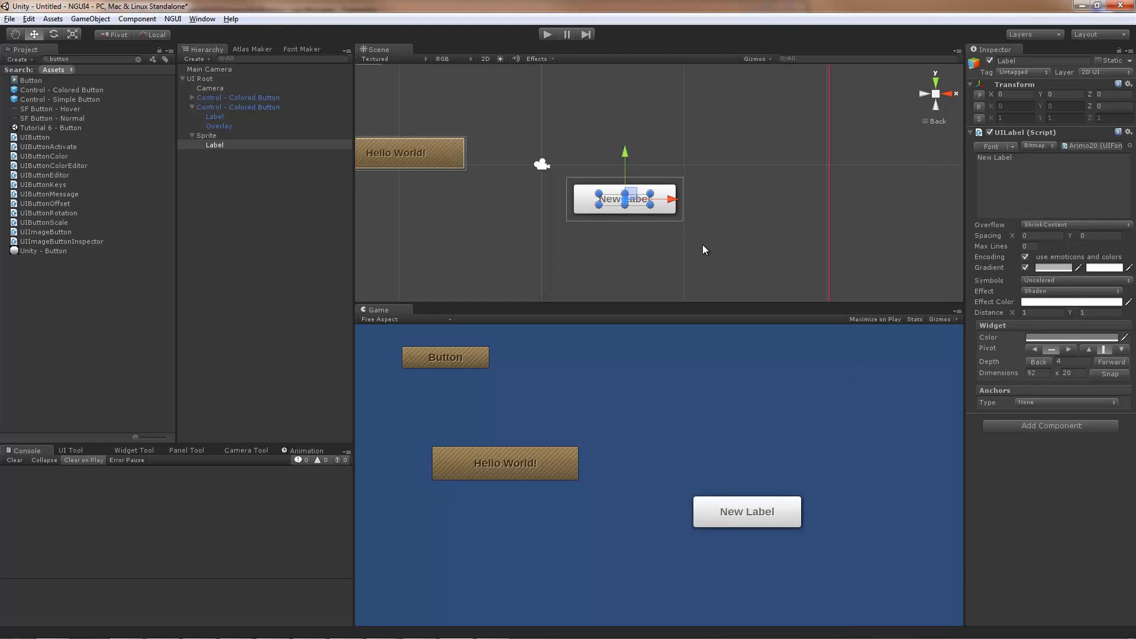
pyautogui.click(1043, 181)
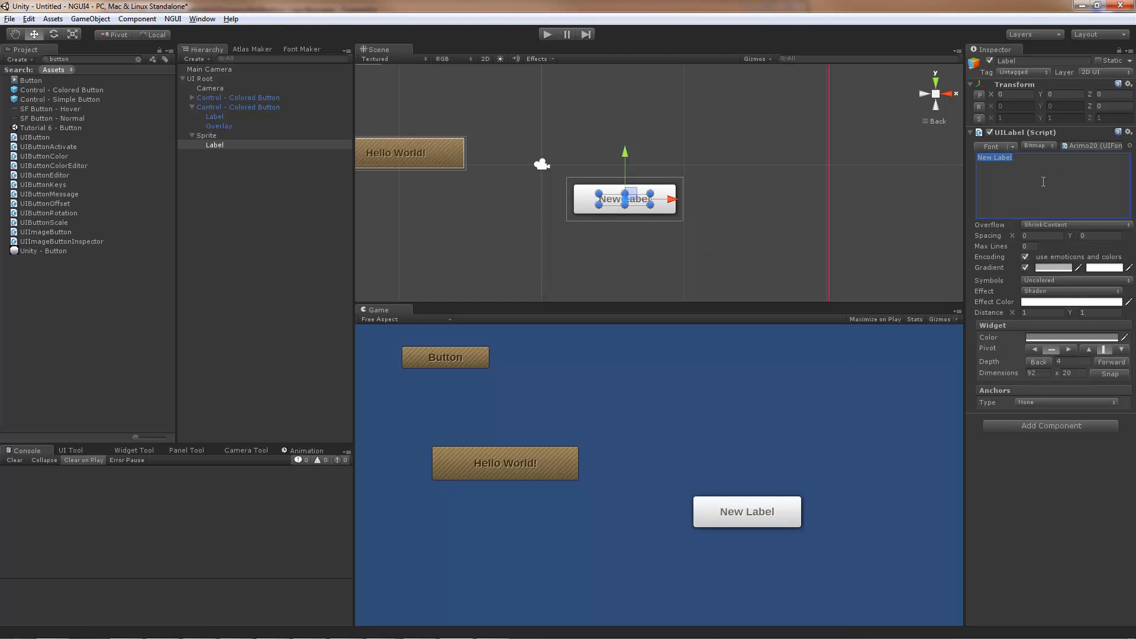
pyautogui.write('asdf asdf asdfasd')
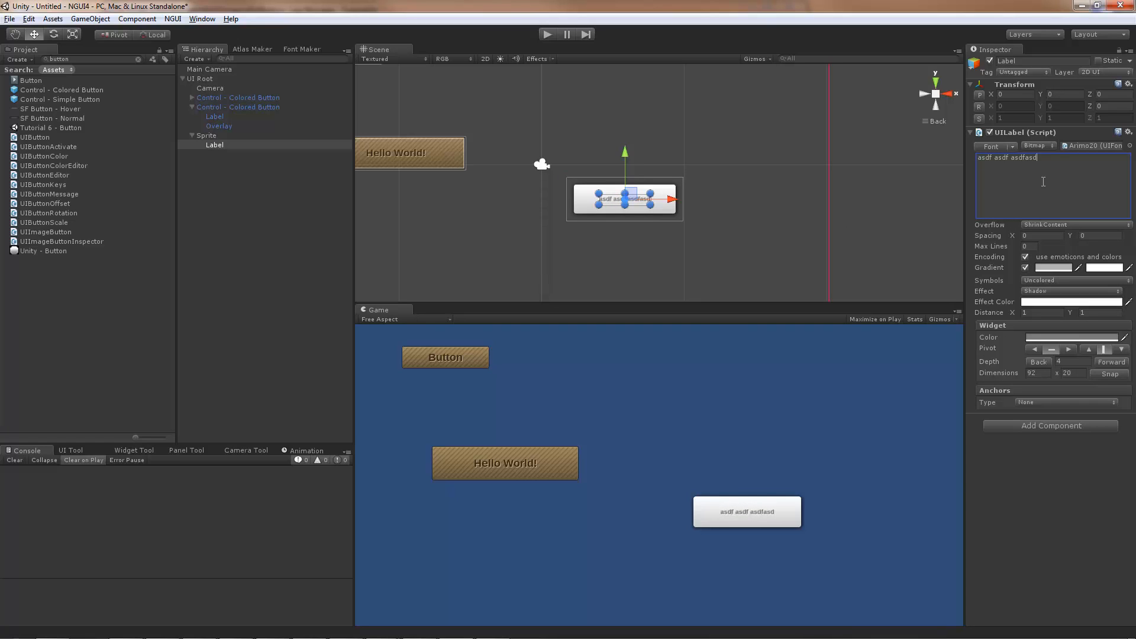
pyautogui.write('fadfa')
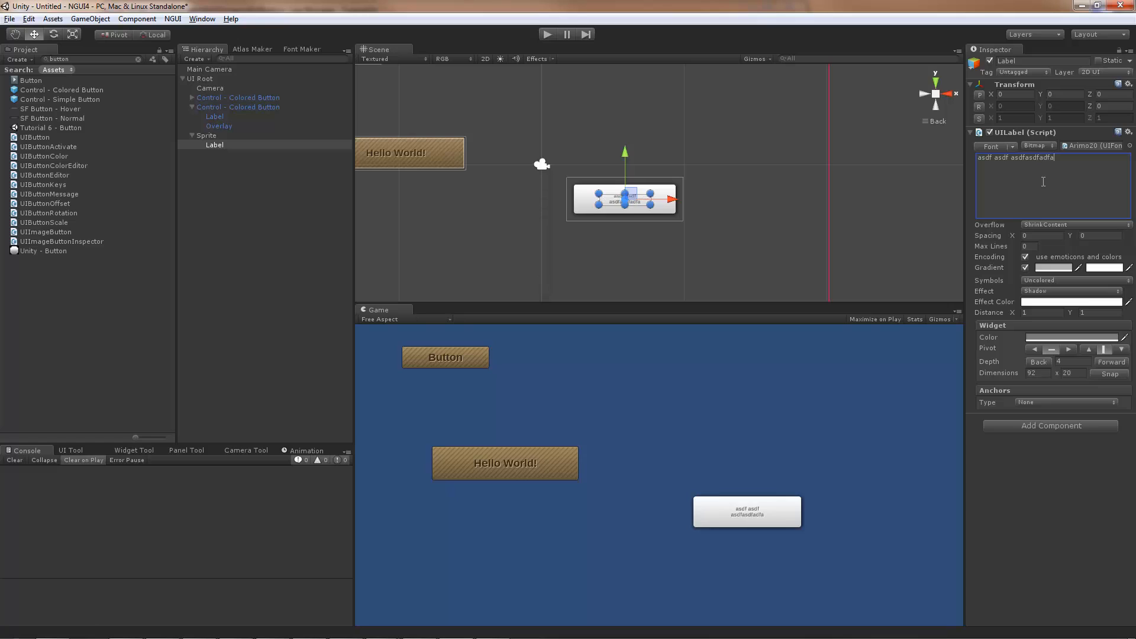
pyautogui.write('dsfa')
# Enlarge the label's box to about 170 × 48 inside the white sprite.
pyautogui.click(597, 192)
pyautogui.moveTo(598, 193); pyautogui.dragTo(579, 185)
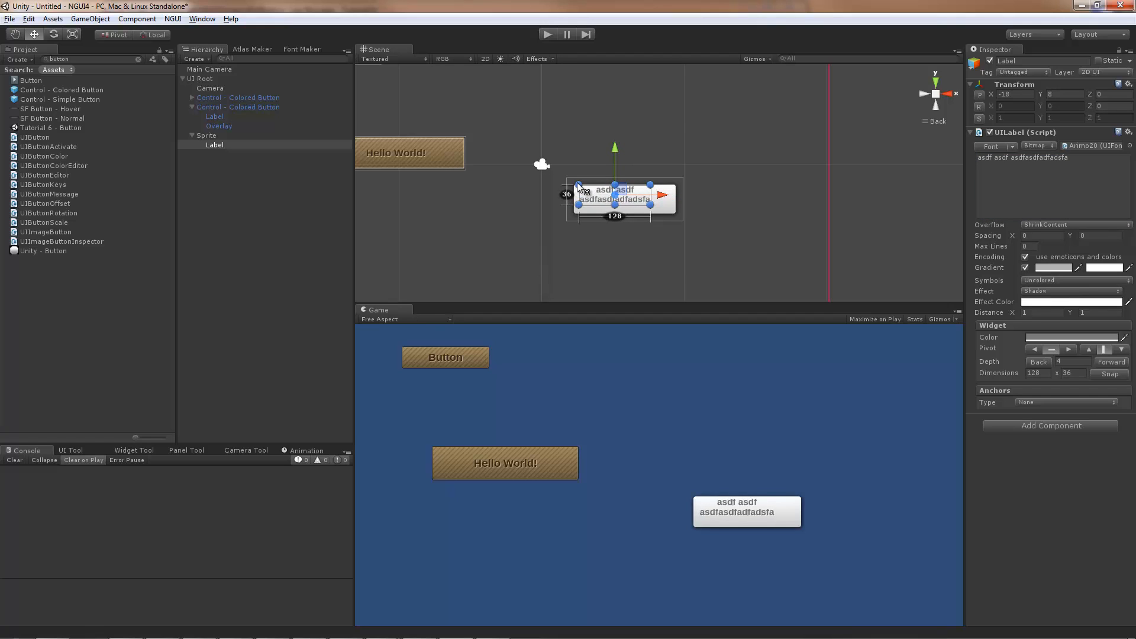
pyautogui.moveTo(650, 206); pyautogui.dragTo(673, 211)
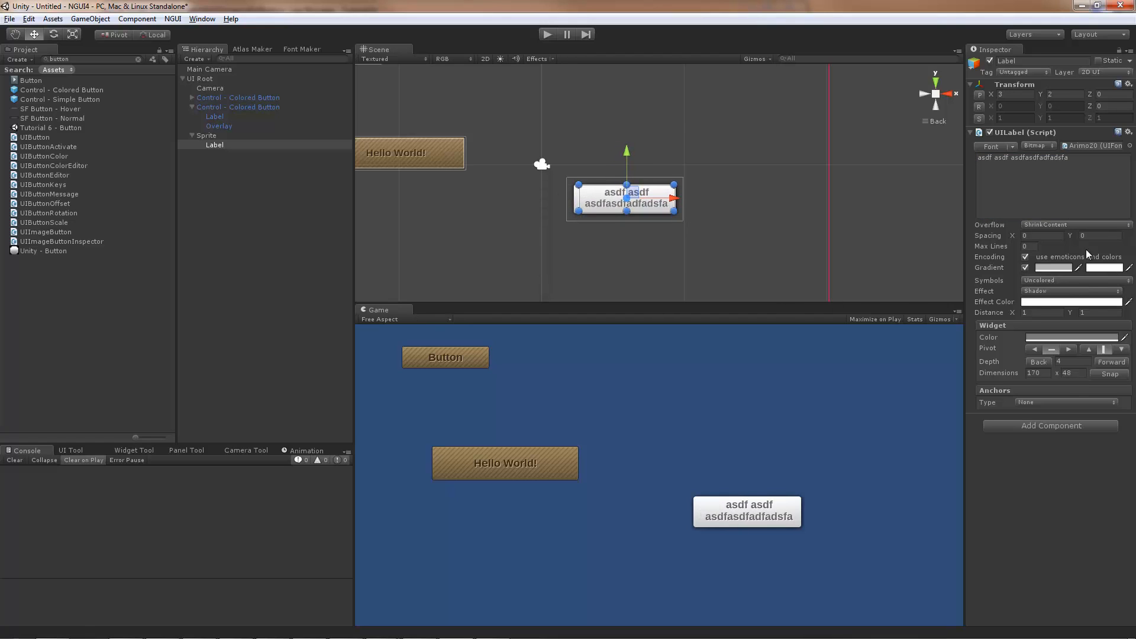
# Try ResizeFreely overflow on the label before settling on ClampContent, and resize its box to about 174 × 42.
pyautogui.click(1055, 224)
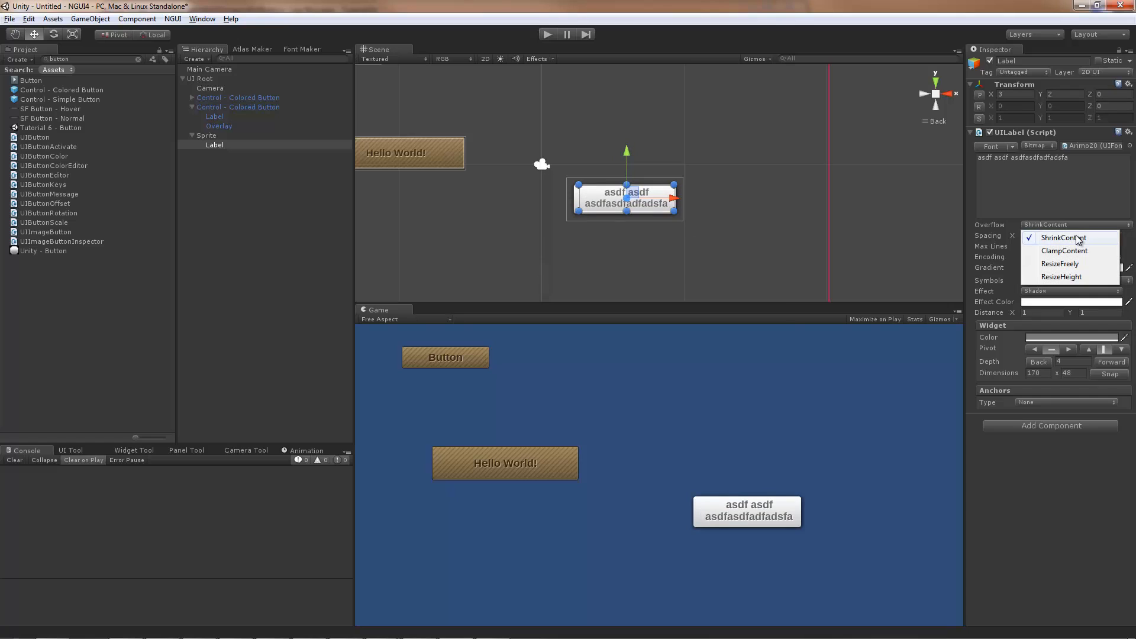
pyautogui.click(1075, 268)
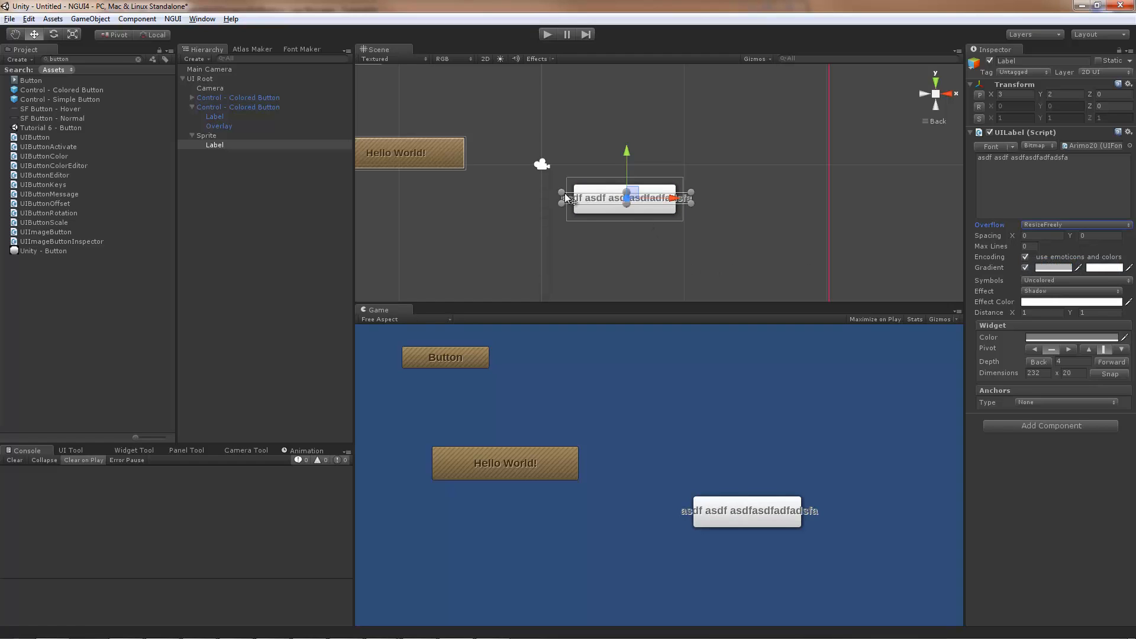
pyautogui.scroll(3, 717, 229)
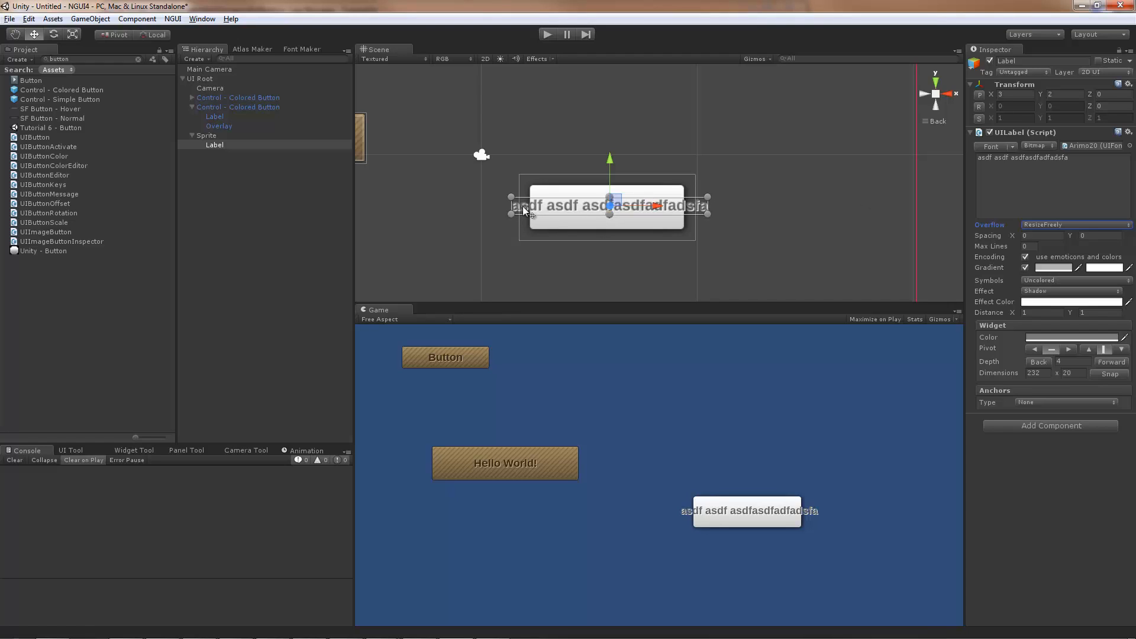
pyautogui.click(1053, 225)
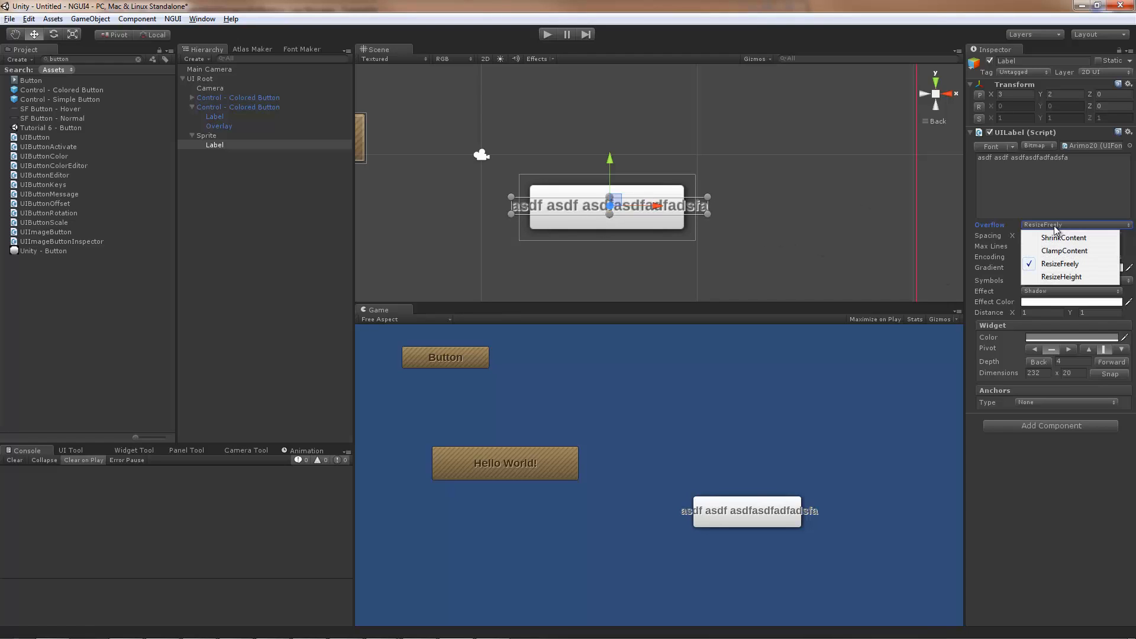
pyautogui.click(1063, 251)
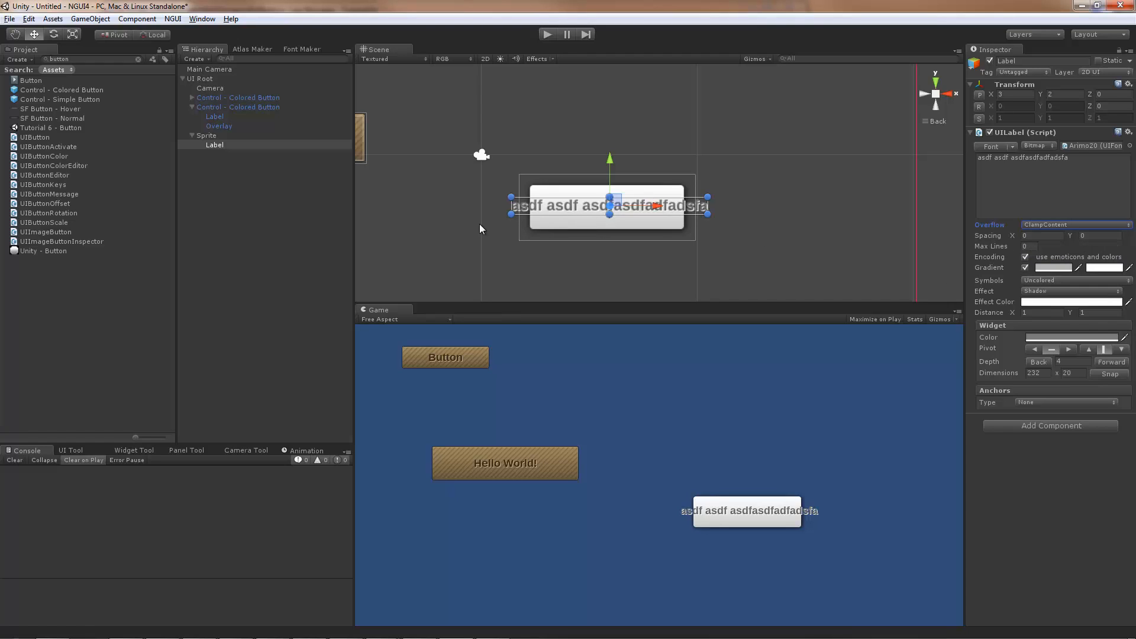
pyautogui.moveTo(511, 197)
pyautogui.mouseDown()
pyautogui.moveTo(583, 190)
pyautogui.moveTo(532, 187)
pyautogui.mouseUp()
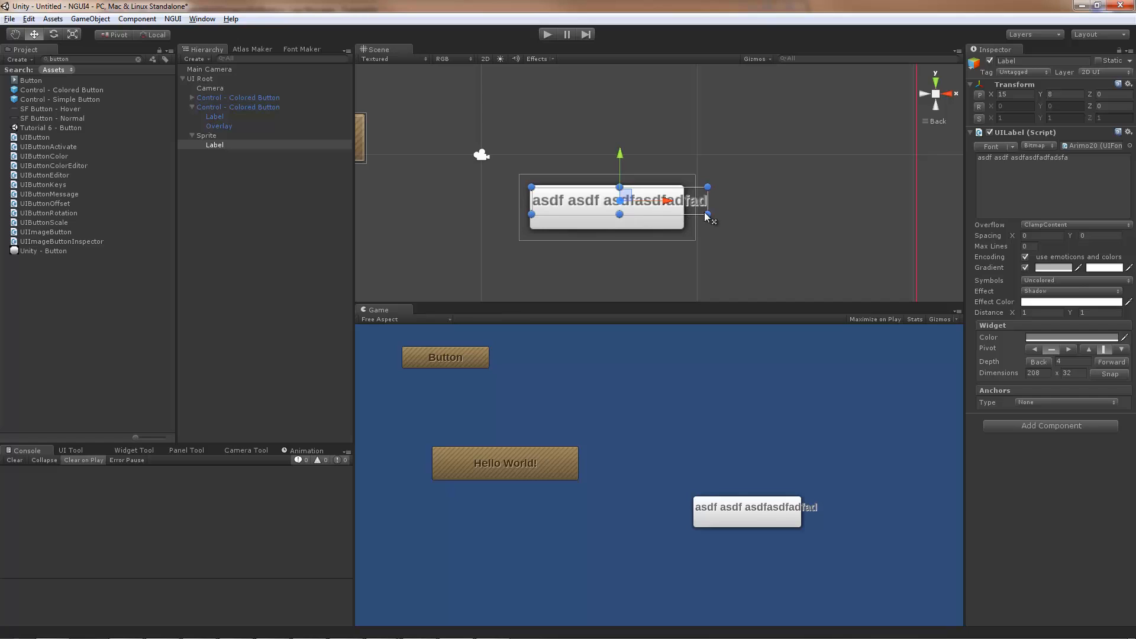
pyautogui.moveTo(707, 215); pyautogui.dragTo(679, 222)
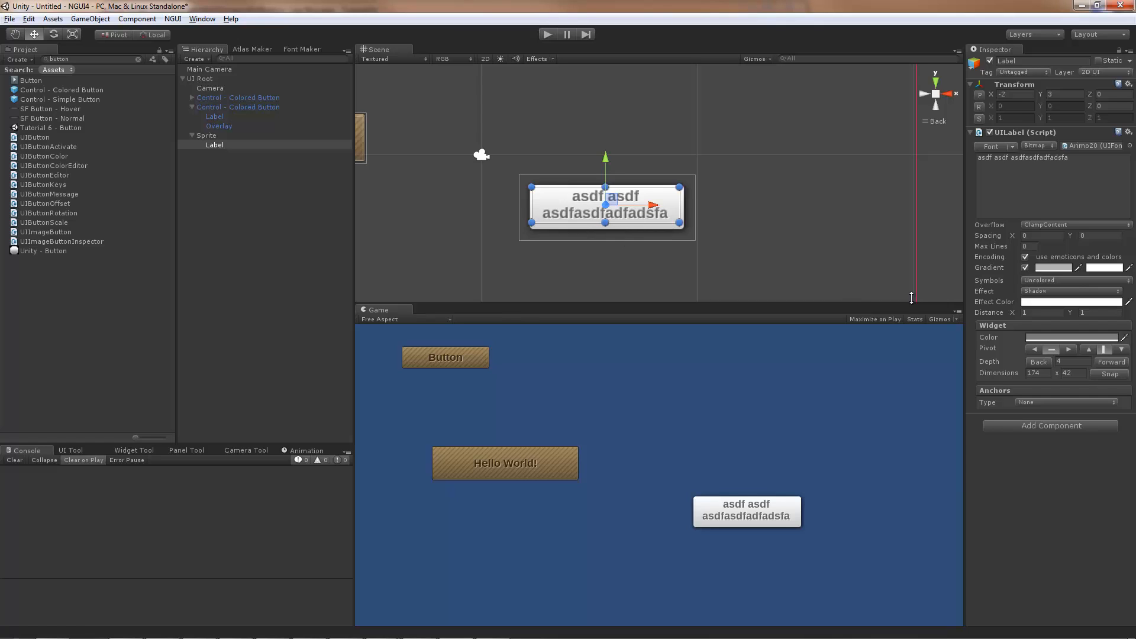
# Try limiting the label to 1 line and return Max Lines to 0.
pyautogui.click(1036, 247)
pyautogui.write('1')
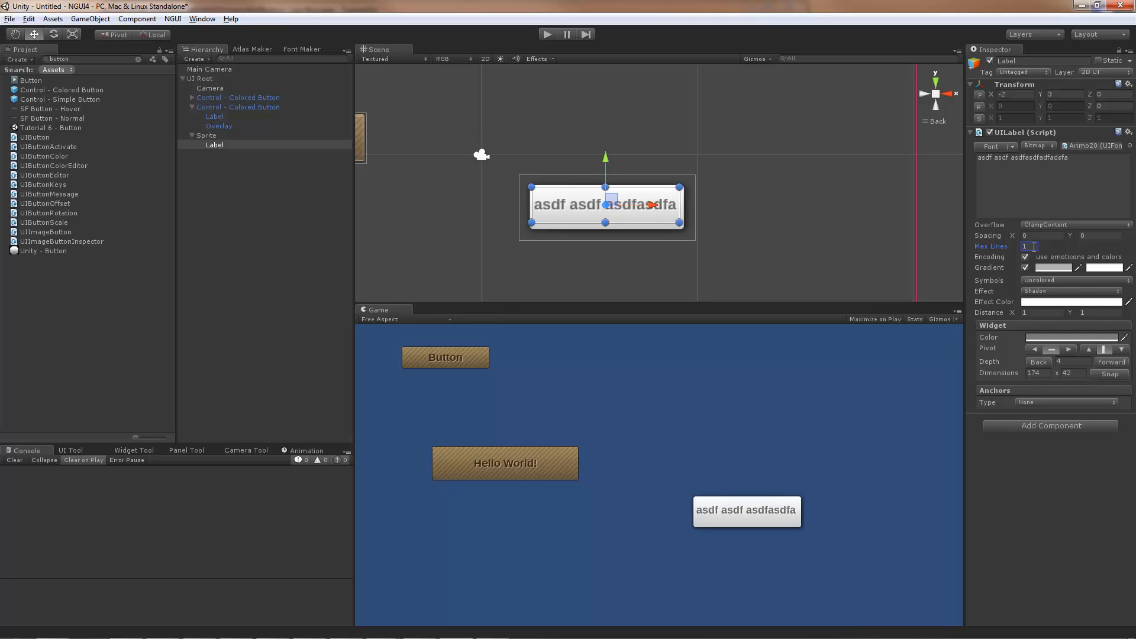
pyautogui.moveTo(1033, 247); pyautogui.dragTo(999, 241)
pyautogui.write('0')
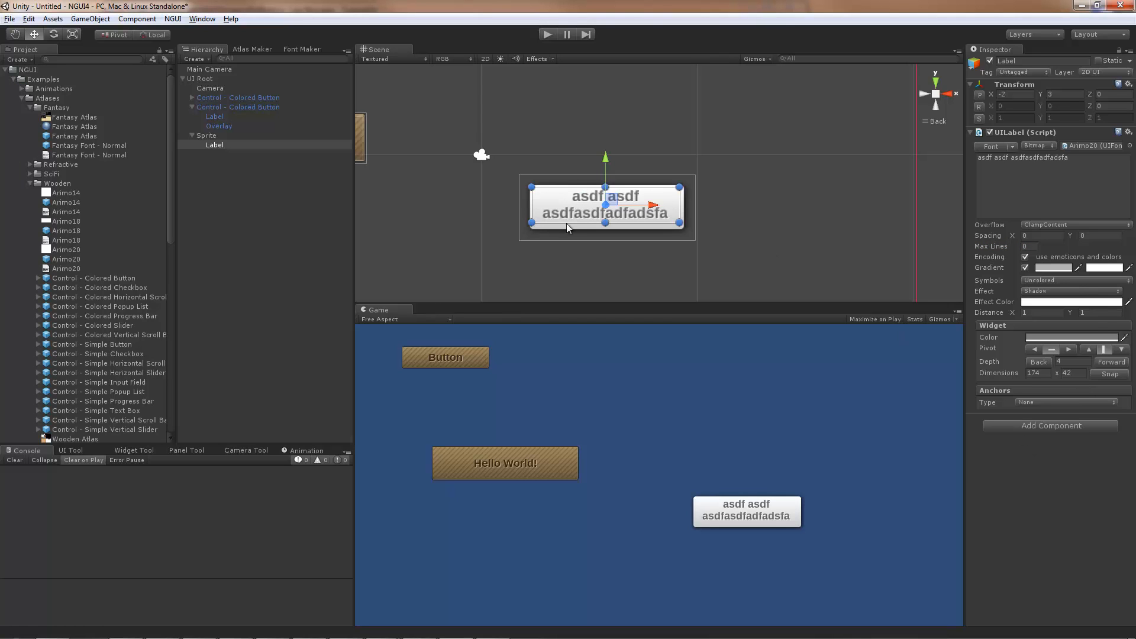
# Resize the white sprite to about 212 × 74 and set its label's anchor type to Unified.
pyautogui.click(214, 138)
pyautogui.moveTo(521, 177)
pyautogui.mouseDown()
pyautogui.moveTo(538, 198)
pyautogui.moveTo(549, 194)
pyautogui.moveTo(528, 175)
pyautogui.moveTo(507, 185)
pyautogui.moveTo(553, 203)
pyautogui.moveTo(517, 177)
pyautogui.mouseUp()
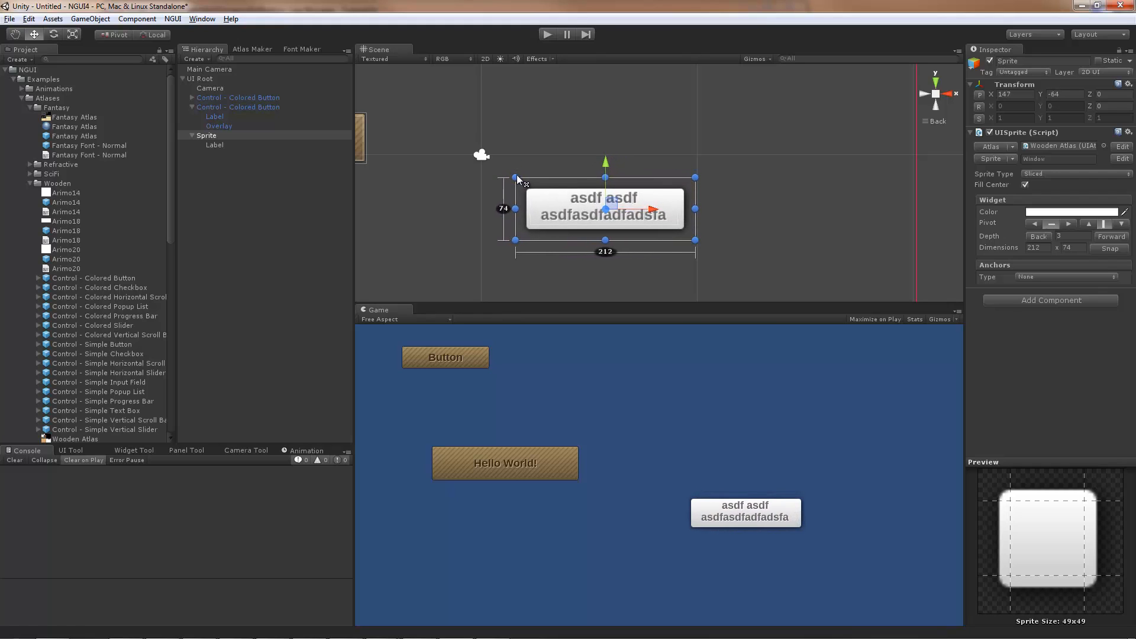
pyautogui.click(554, 206)
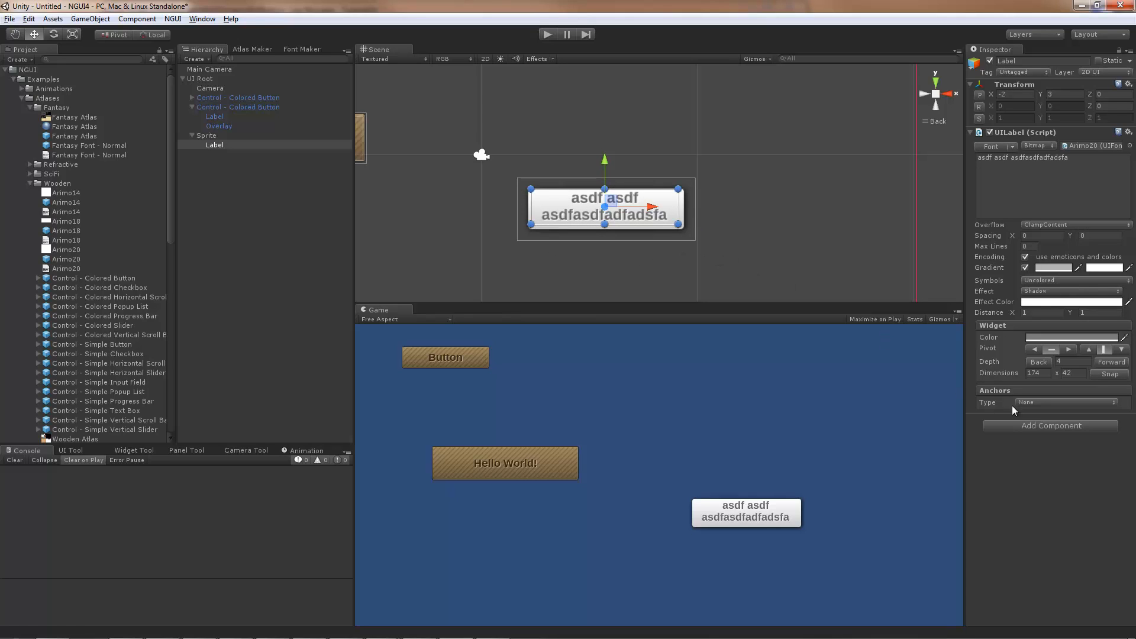
pyautogui.click(1038, 403)
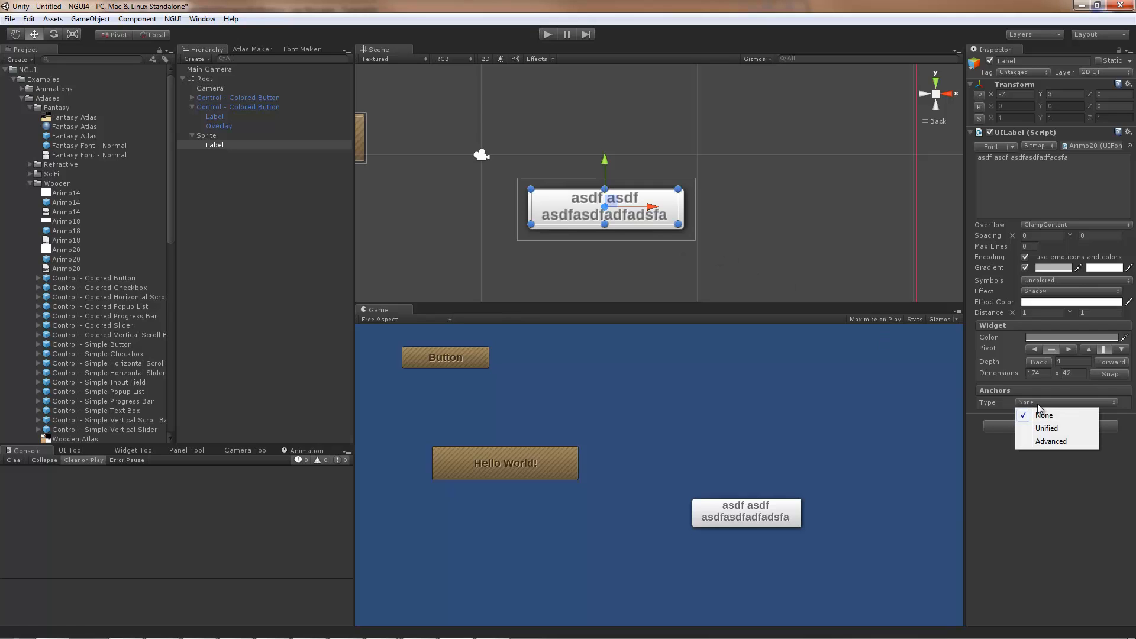
pyautogui.click(1069, 429)
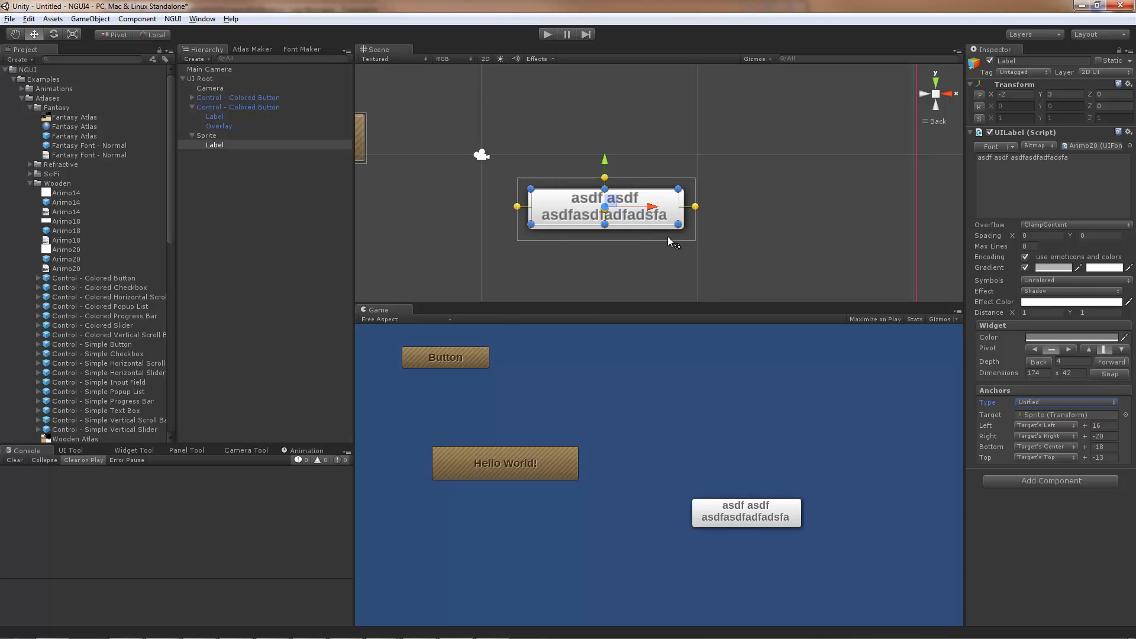
# Set the label's left, right and top anchors to Target's Center.
pyautogui.click(1060, 426)
pyautogui.click(1054, 443)
pyautogui.click(1054, 437)
pyautogui.click(1072, 461)
pyautogui.click(1062, 458)
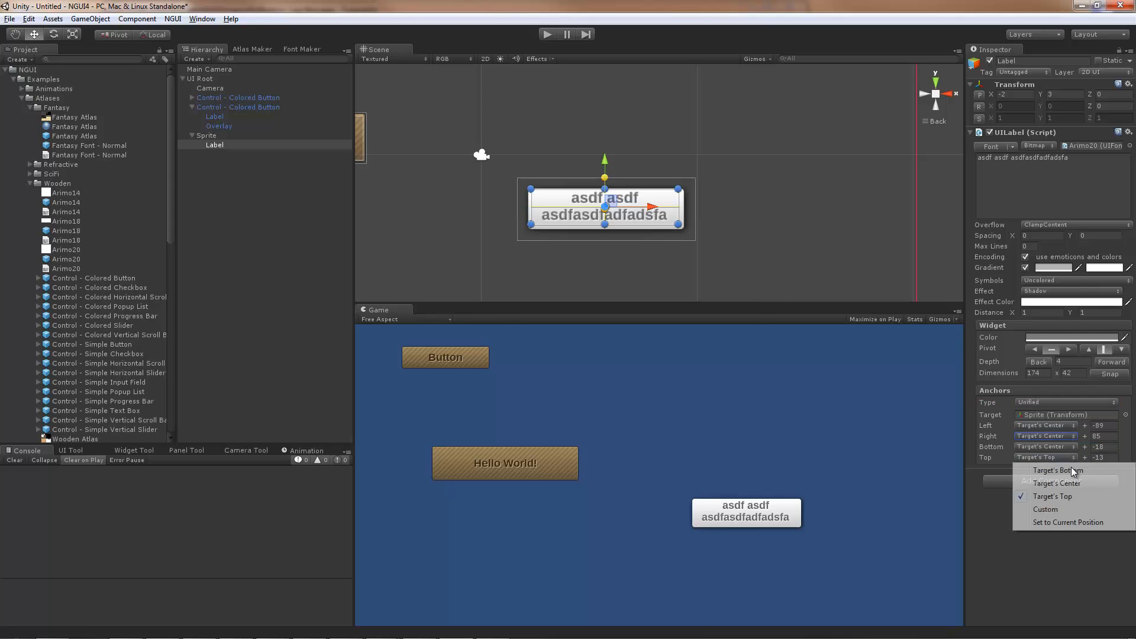
pyautogui.click(1057, 484)
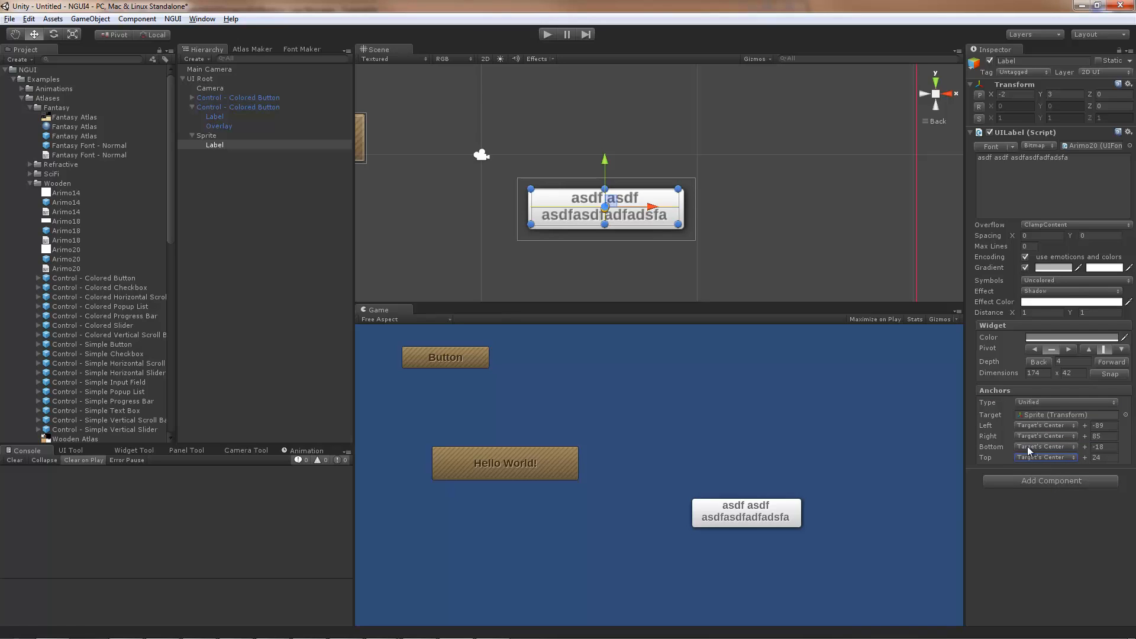
# Enlarge the sprite to about 218 × 84 and test its left and right pivots before returning to center.
pyautogui.click(224, 136)
pyautogui.moveTo(516, 176)
pyautogui.mouseDown()
pyautogui.moveTo(530, 198)
pyautogui.moveTo(519, 168)
pyautogui.moveTo(499, 187)
pyautogui.moveTo(537, 179)
pyautogui.moveTo(498, 168)
pyautogui.moveTo(521, 181)
pyautogui.moveTo(512, 171)
pyautogui.mouseUp()
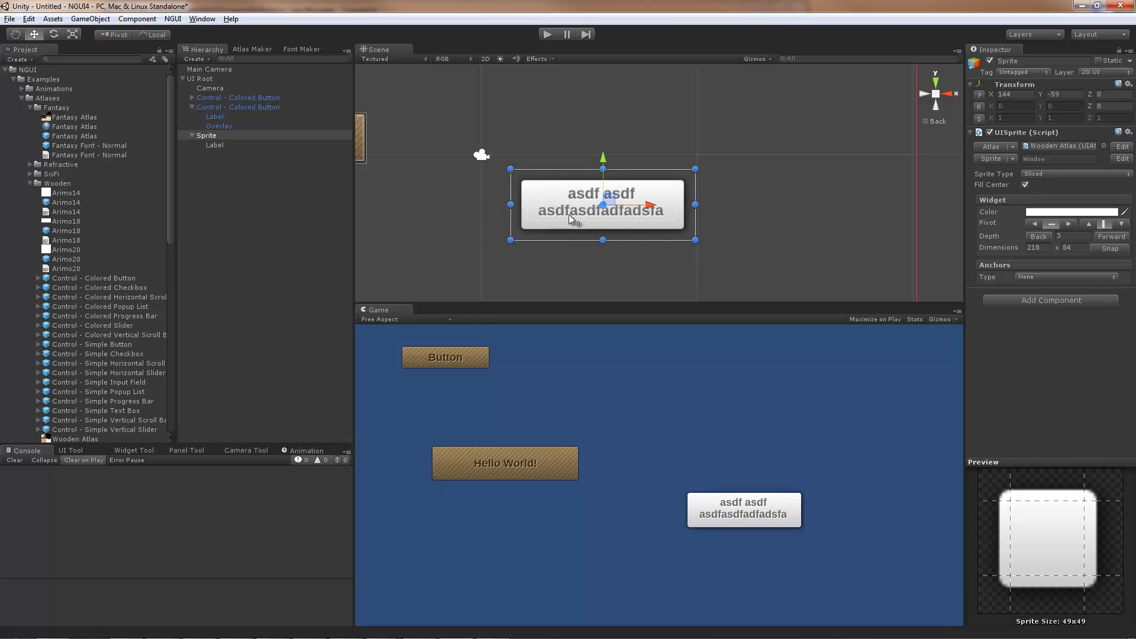
pyautogui.click(1035, 224)
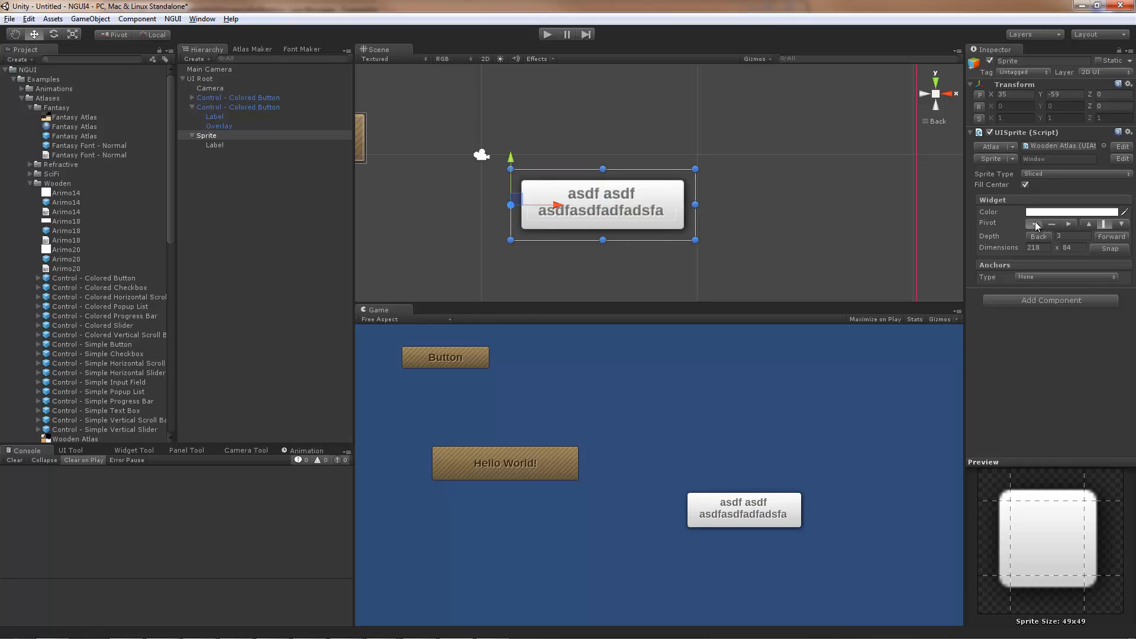
pyautogui.click(1067, 224)
pyautogui.click(1051, 224)
# Remove the label's anchoring by setting its anchor type to None.
pyautogui.click(243, 144)
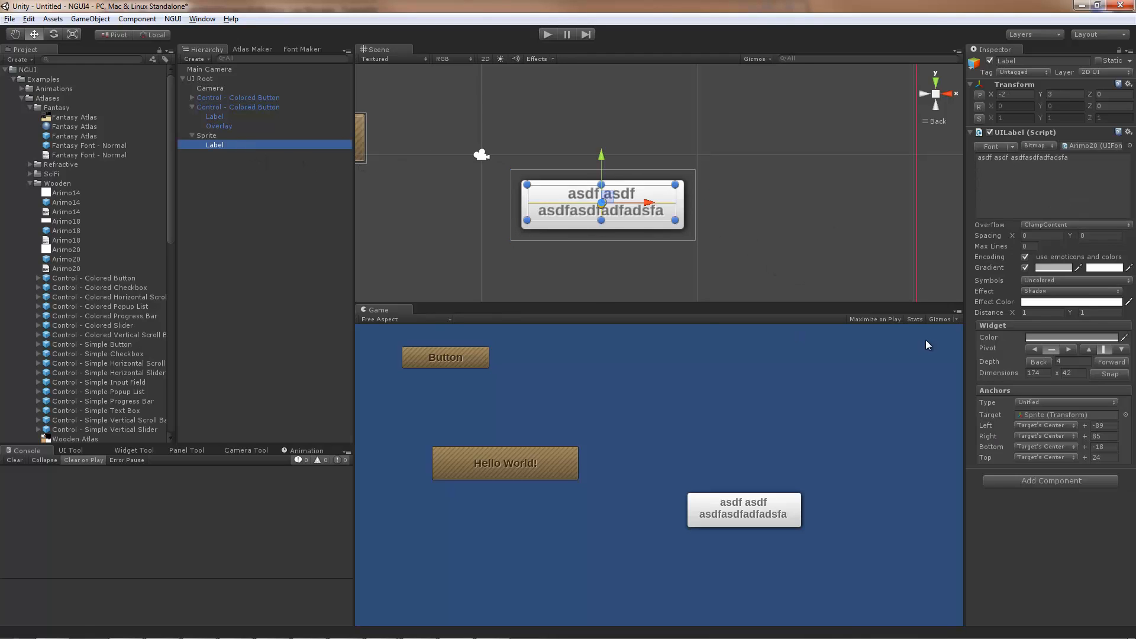
pyautogui.click(1066, 402)
pyautogui.click(1046, 415)
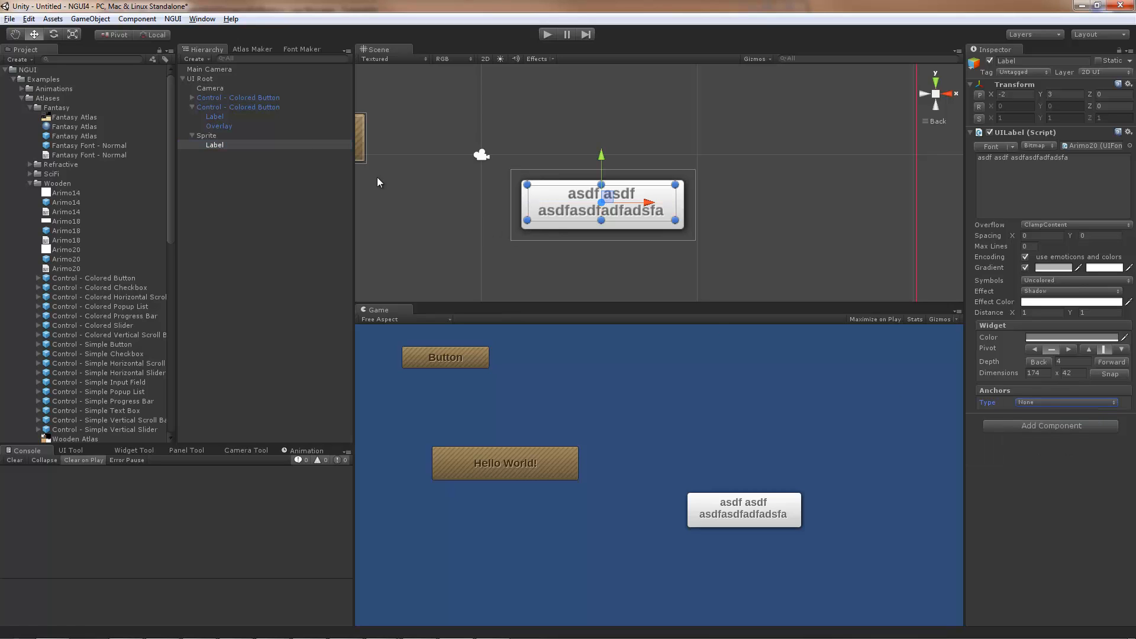
# Test the sprite's left and right pivots with the unanchored label and restore the center pivot.
pyautogui.click(223, 139)
pyautogui.click(1036, 225)
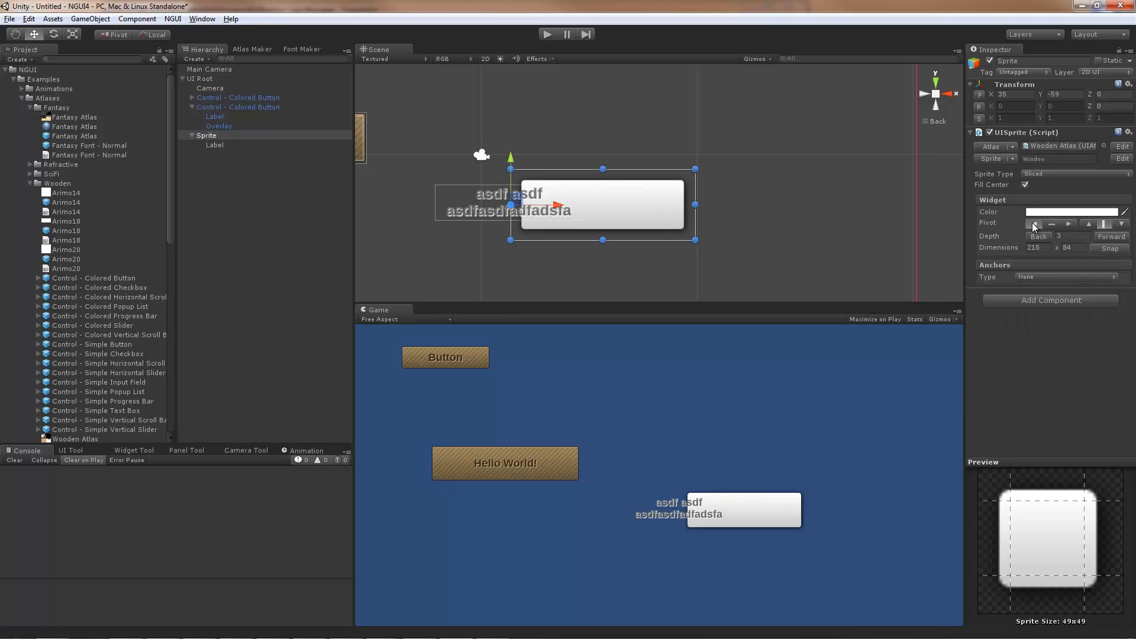
pyautogui.click(1068, 224)
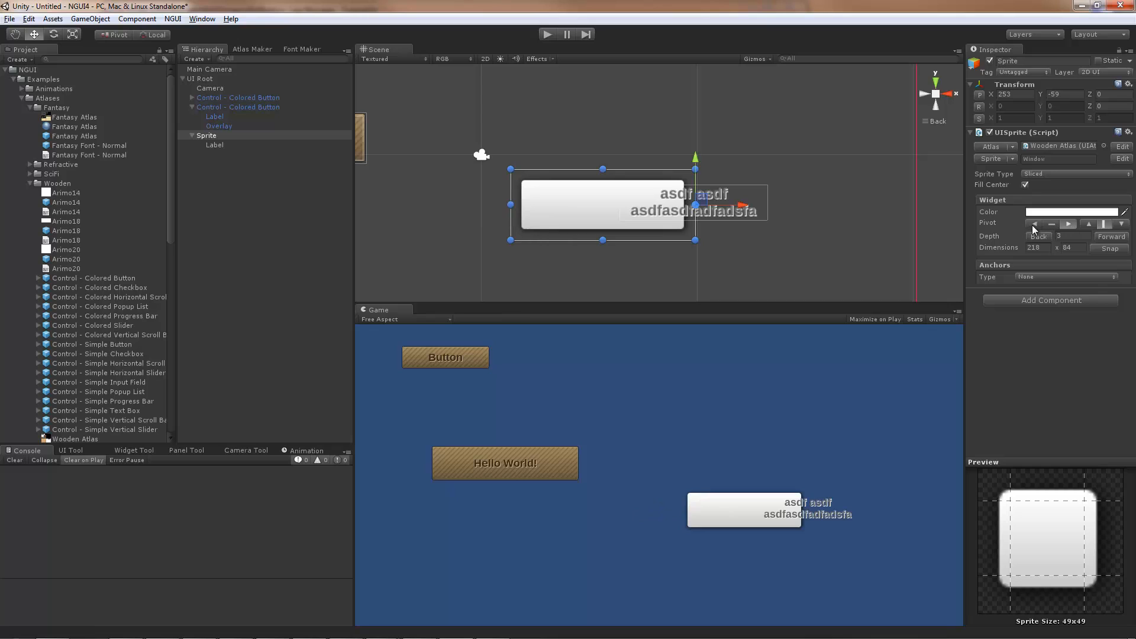
pyautogui.click(1033, 225)
pyautogui.click(1053, 224)
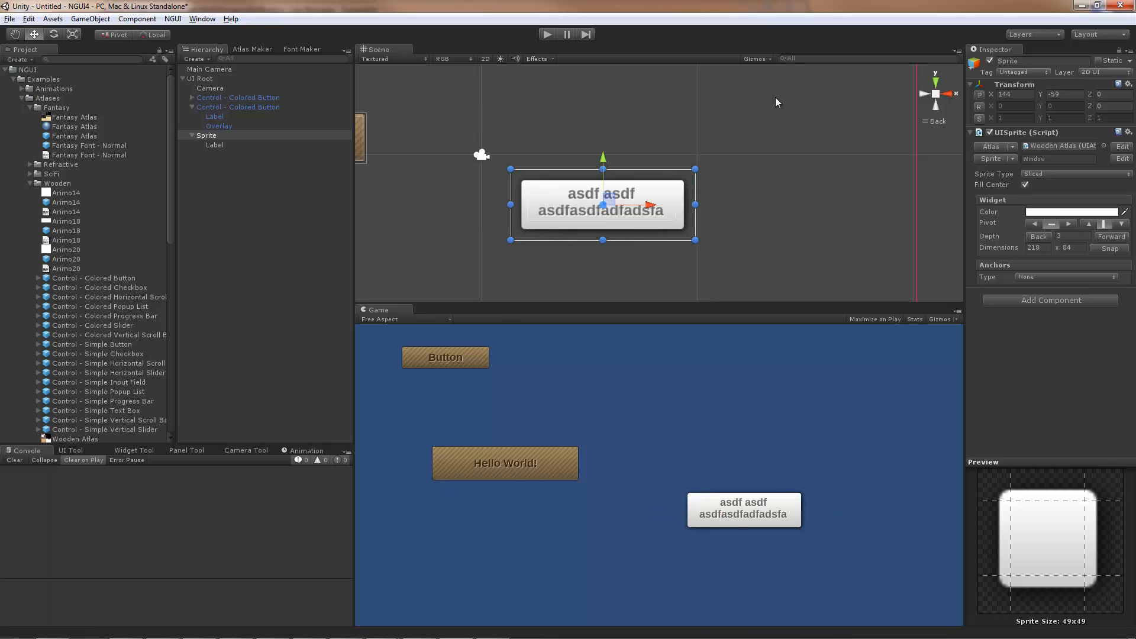
# Set the label's anchor type to Unified and its bottom anchor to Target's Bottom.
pyautogui.click(230, 145)
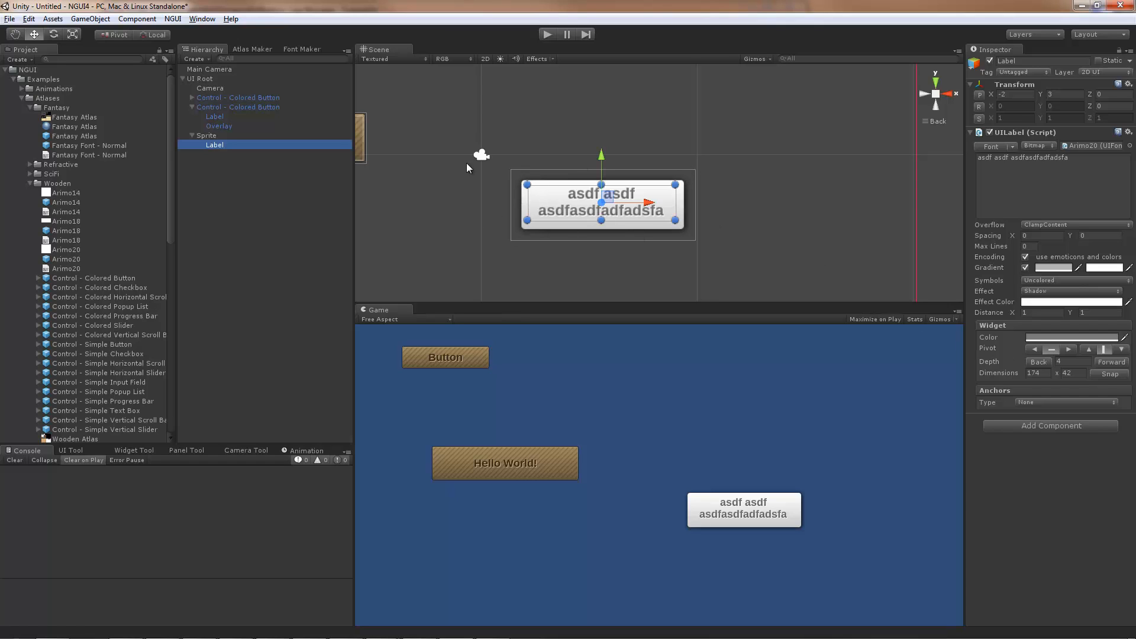
pyautogui.click(1032, 401)
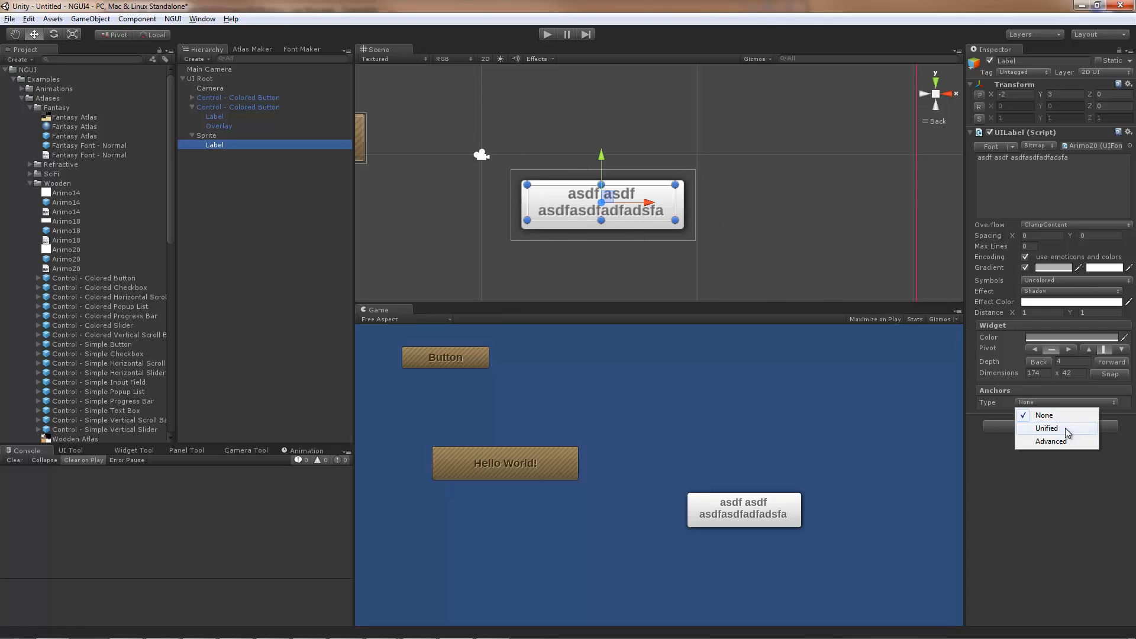
pyautogui.click(1059, 427)
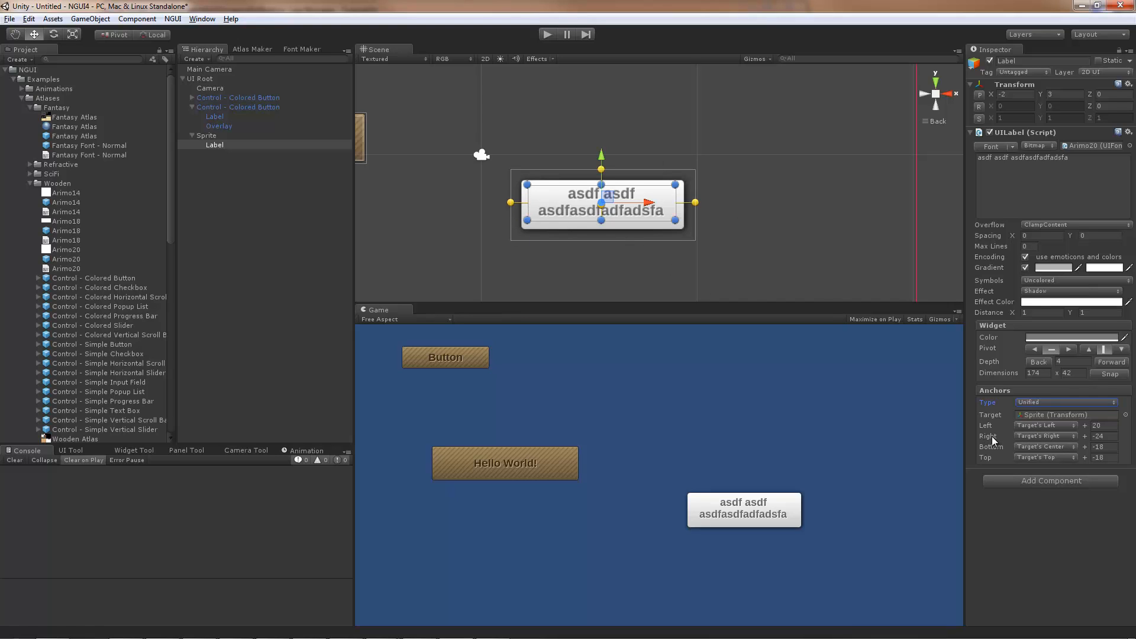
pyautogui.click(1056, 448)
pyautogui.click(1041, 459)
# Enlarge the sprite outward from its upper-left corner and reselect its anchored label.
pyautogui.click(516, 173)
pyautogui.moveTo(511, 171); pyautogui.dragTo(494, 157)
pyautogui.click(547, 205)
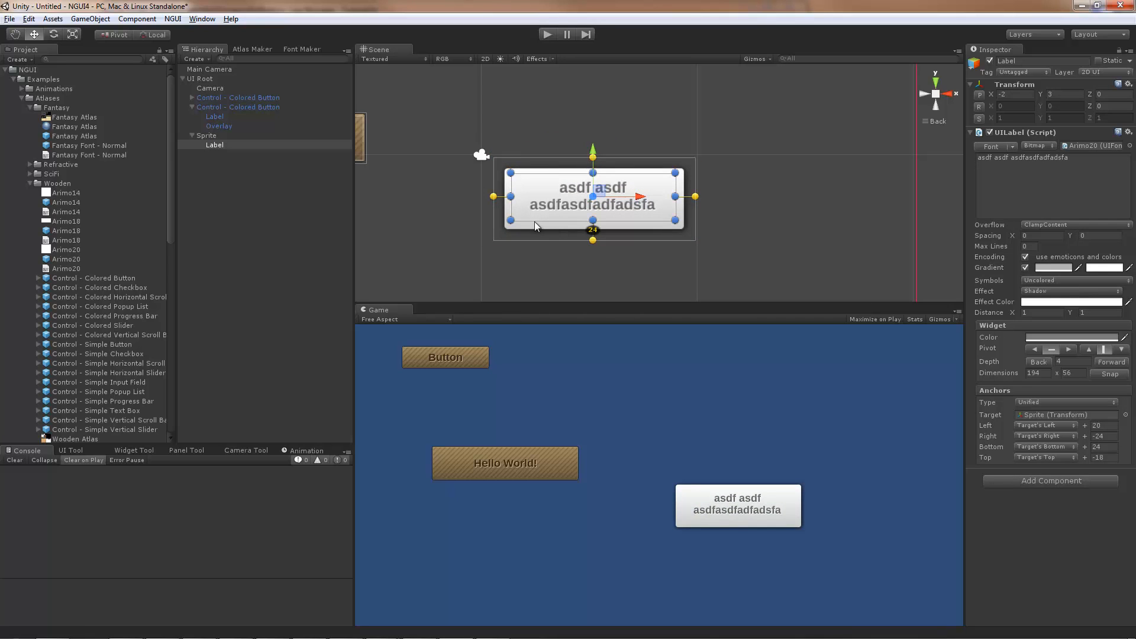
# Stretch the label inside the sprite to anchor offsets of left 14, right -16, bottom 16 and top -14.
pyautogui.moveTo(511, 221); pyautogui.dragTo(507, 226)
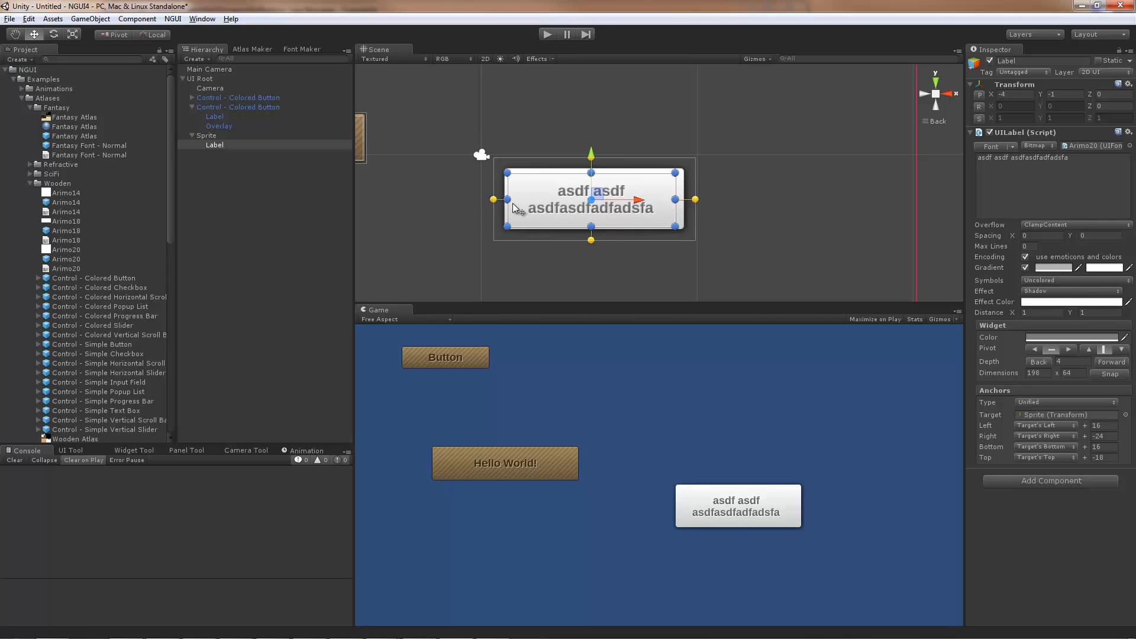
pyautogui.moveTo(508, 172); pyautogui.dragTo(506, 170)
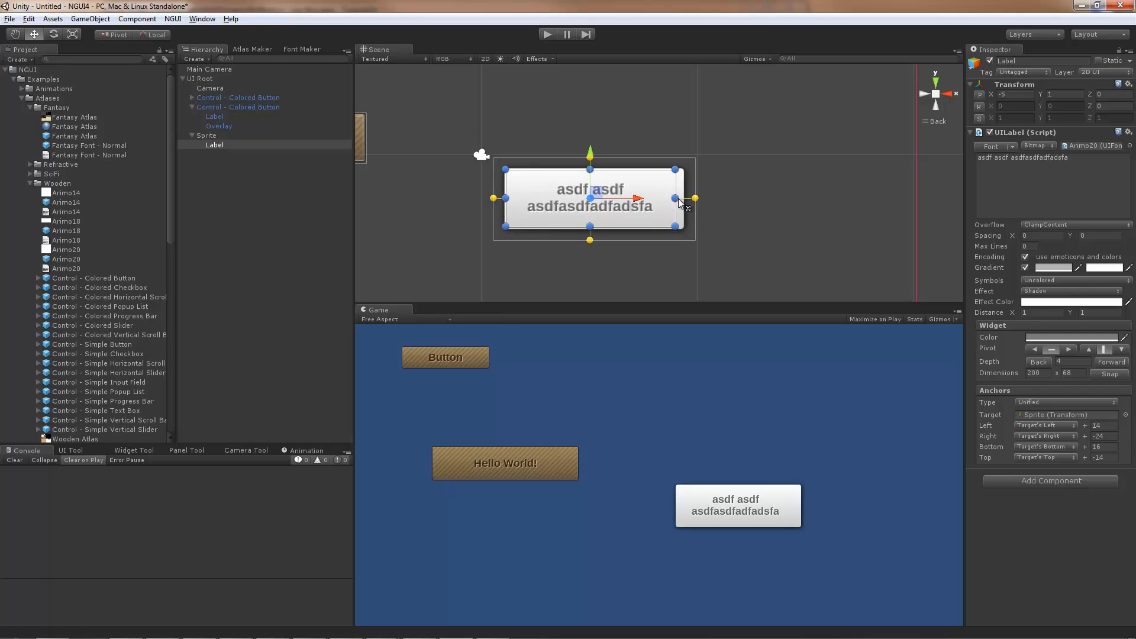
pyautogui.moveTo(678, 201); pyautogui.dragTo(687, 201)
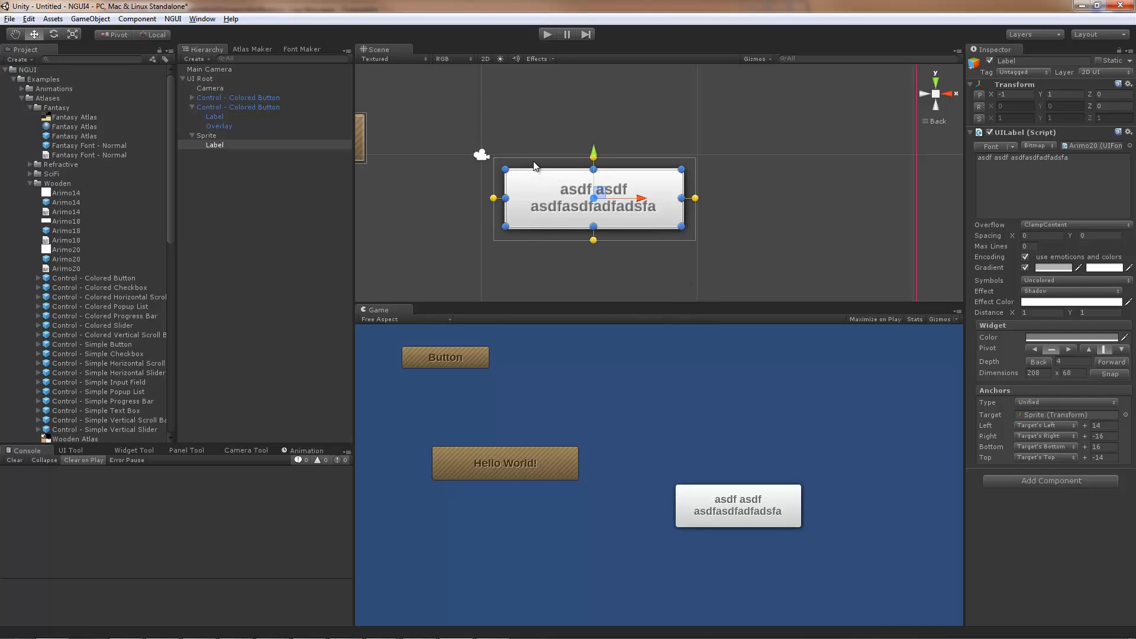
# Resize the sprite from its upper-left corner to about 224 × 96 and reselect the label.
pyautogui.click(496, 158)
pyautogui.moveTo(495, 158)
pyautogui.mouseDown()
pyautogui.moveTo(549, 188)
pyautogui.moveTo(506, 157)
pyautogui.mouseUp()
pyautogui.click(564, 197)
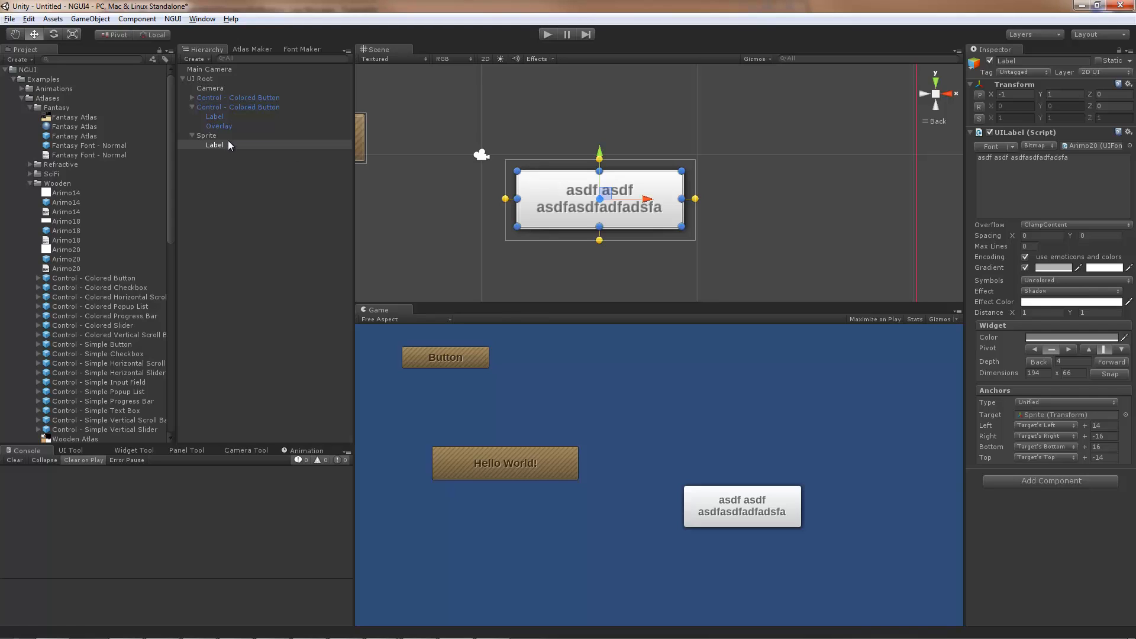
# Select the sprite beneath the label and briefly run the scene to check how it behaves without a collider.
pyautogui.rightClick(552, 191)
pyautogui.moveTo(598, 258)
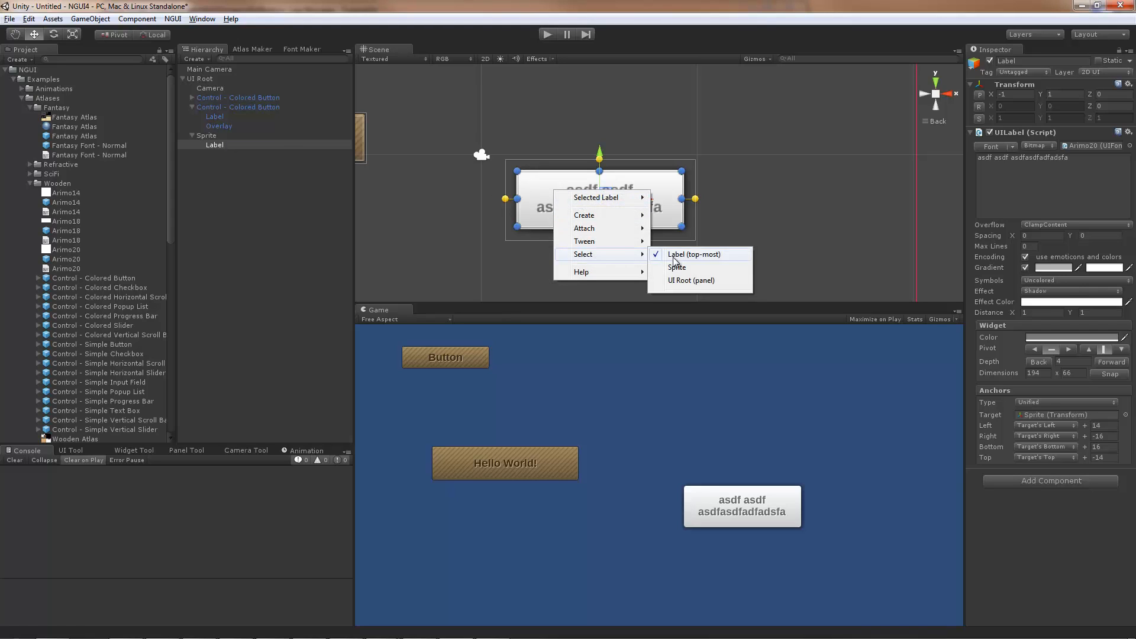
pyautogui.click(677, 268)
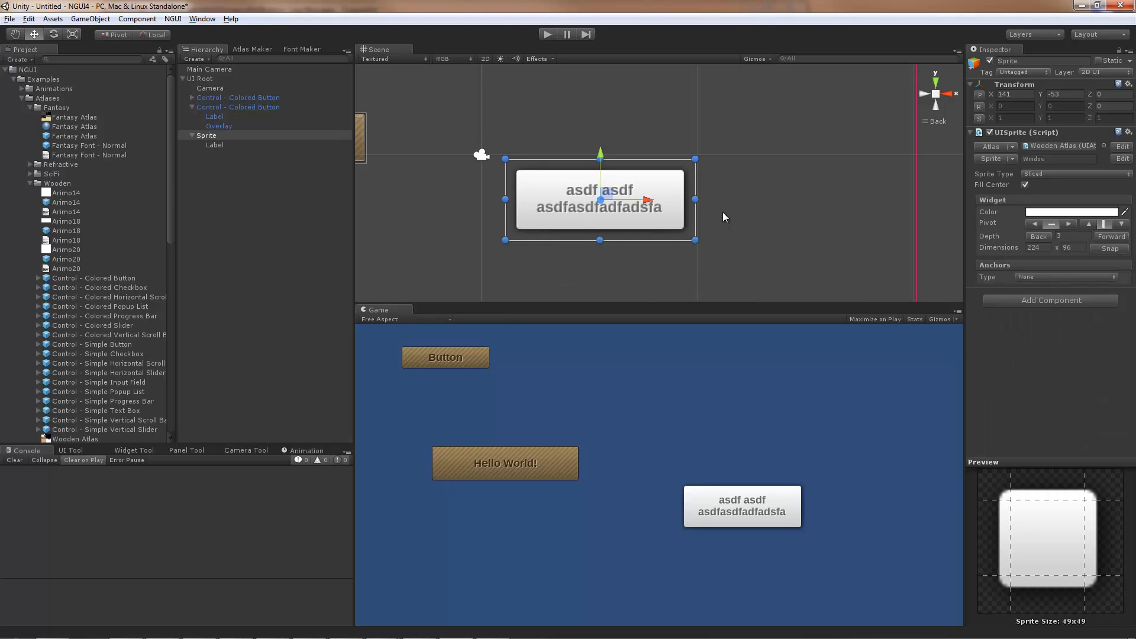
pyautogui.click(545, 34)
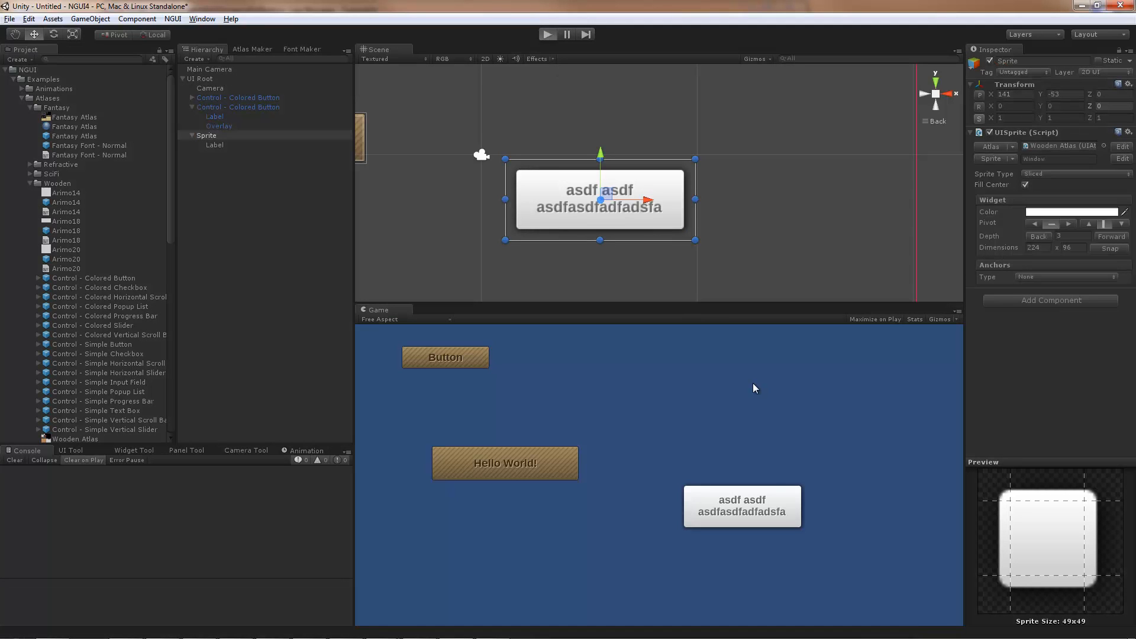
pyautogui.click(547, 34)
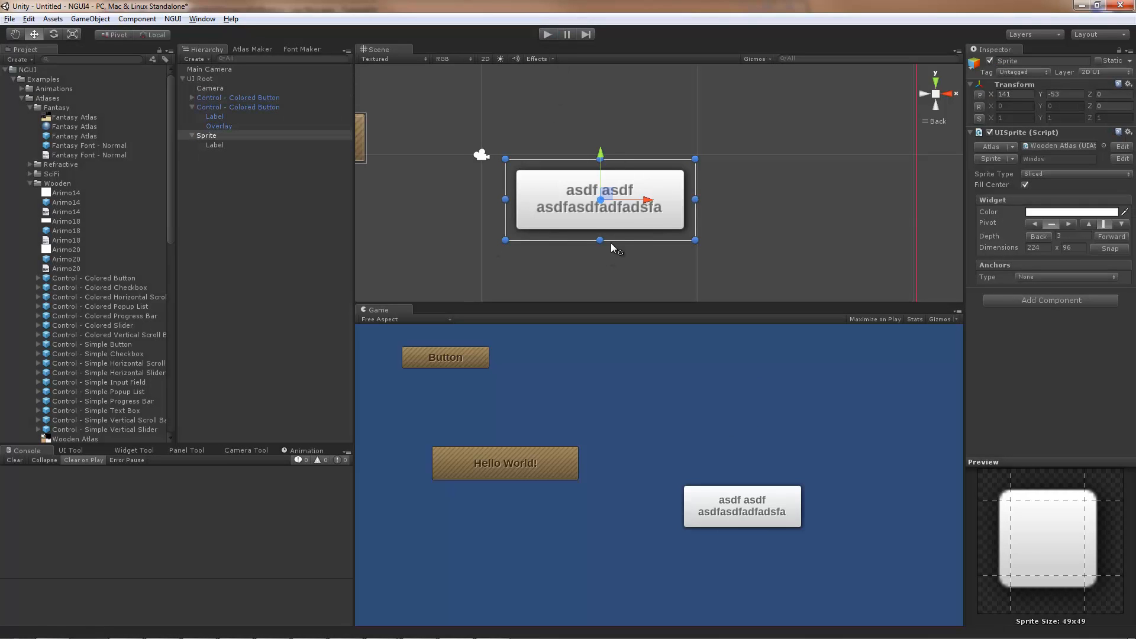
# Attach a Box Collider and a Button Script to the sprite.
pyautogui.rightClick(641, 207)
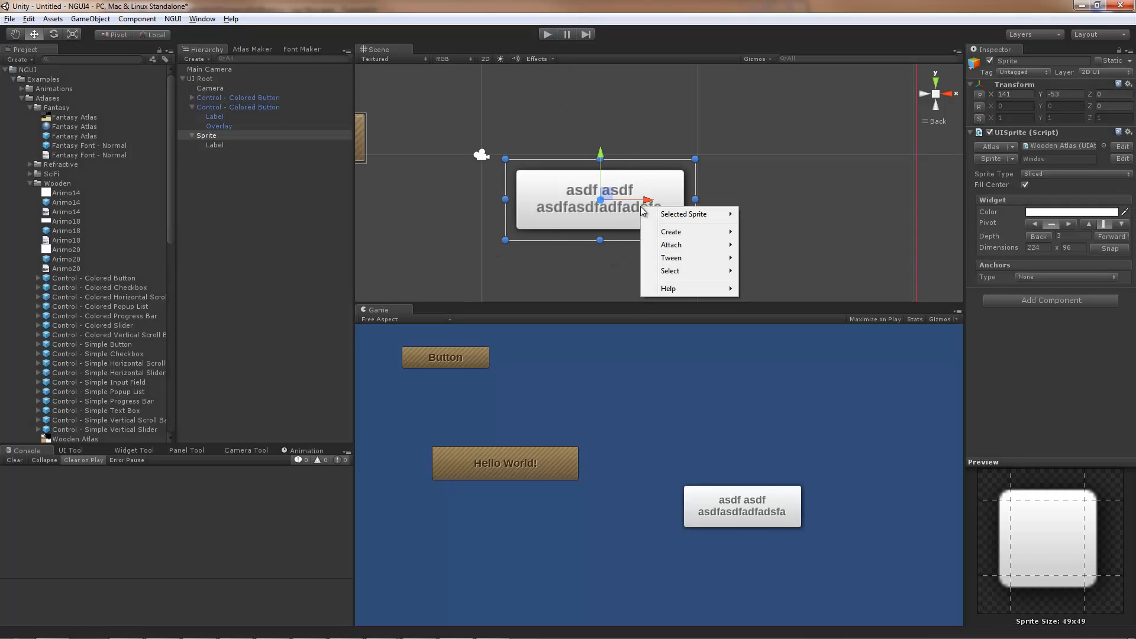
pyautogui.moveTo(689, 245)
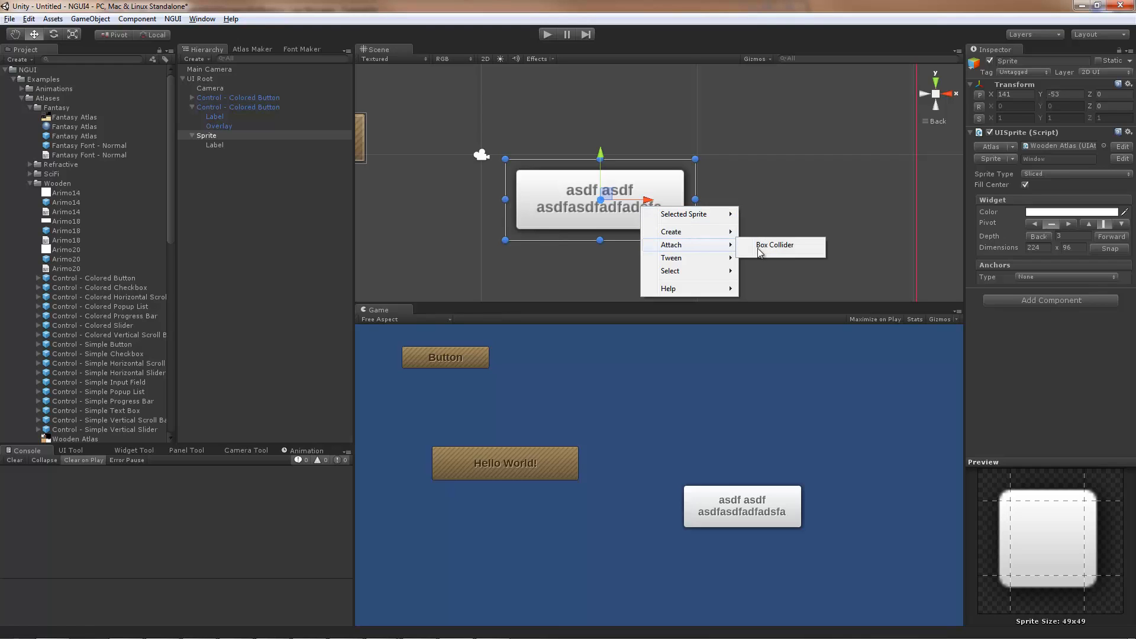
pyautogui.click(774, 250)
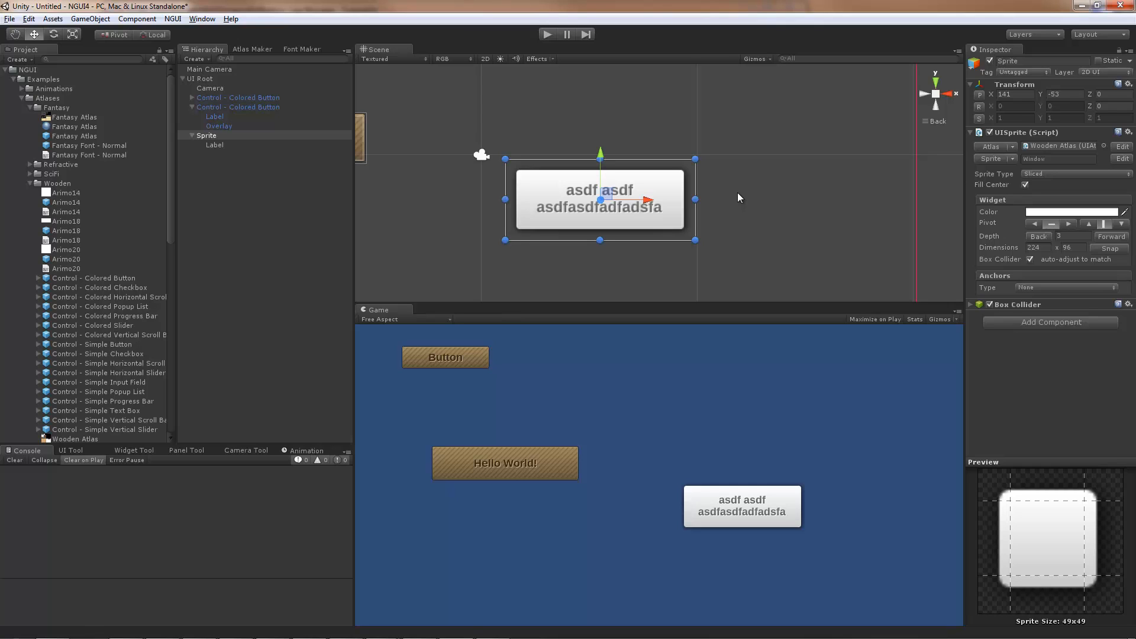
pyautogui.rightClick(670, 197)
pyautogui.moveTo(713, 230)
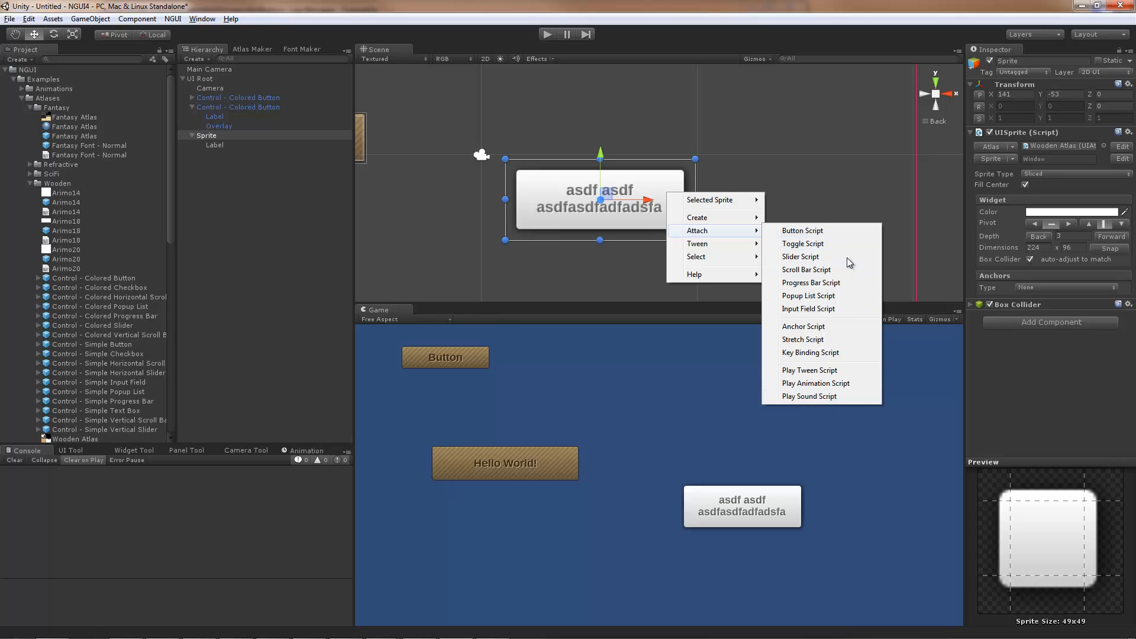
pyautogui.click(833, 230)
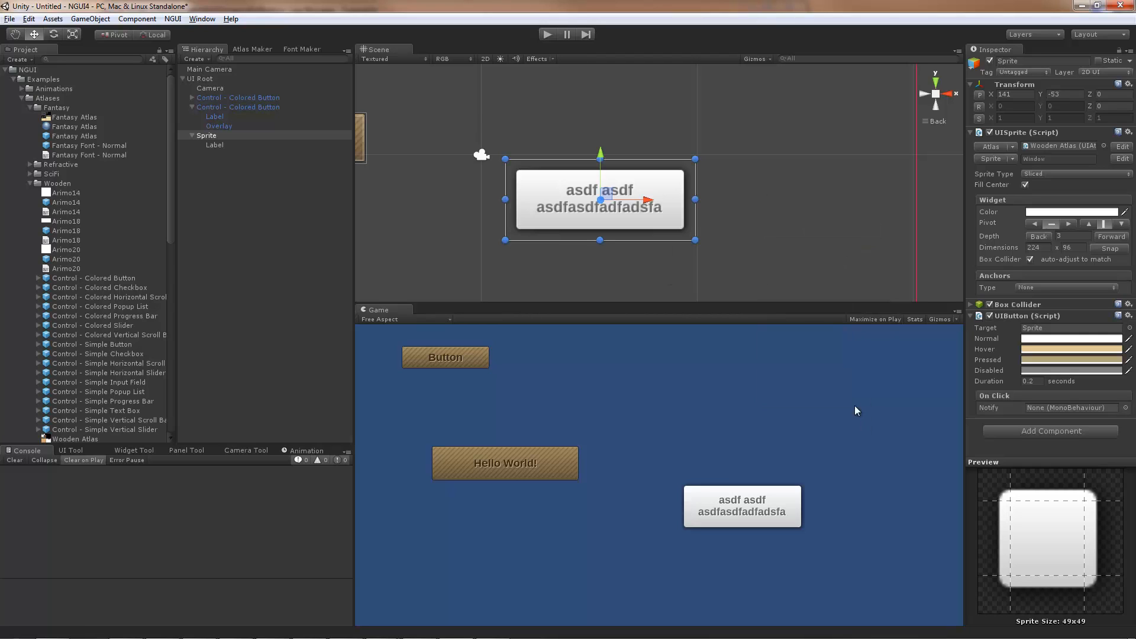
# Run the scene, test the sprite button's hover and pressed colors, and stop playback.
pyautogui.click(545, 35)
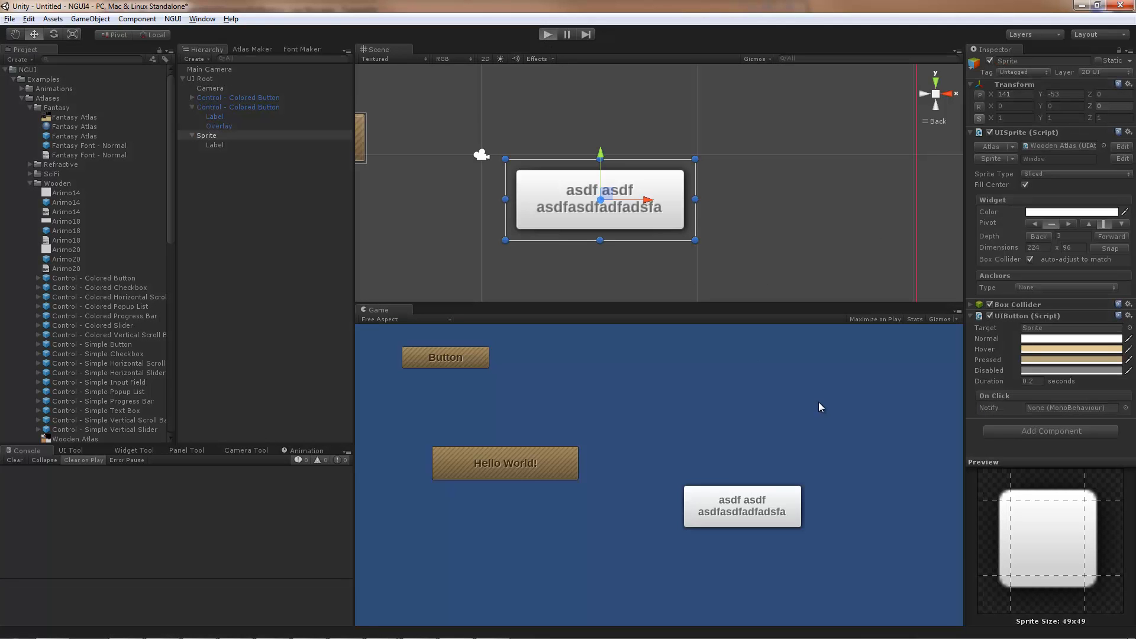
pyautogui.click(762, 508)
pyautogui.click(762, 508)
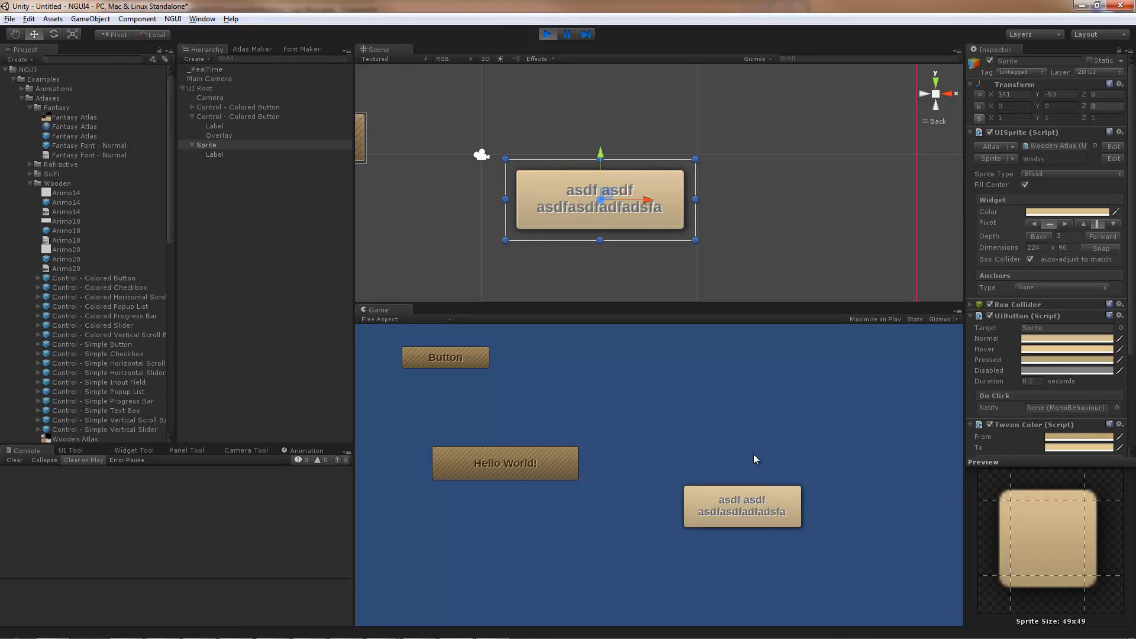
pyautogui.click(754, 500)
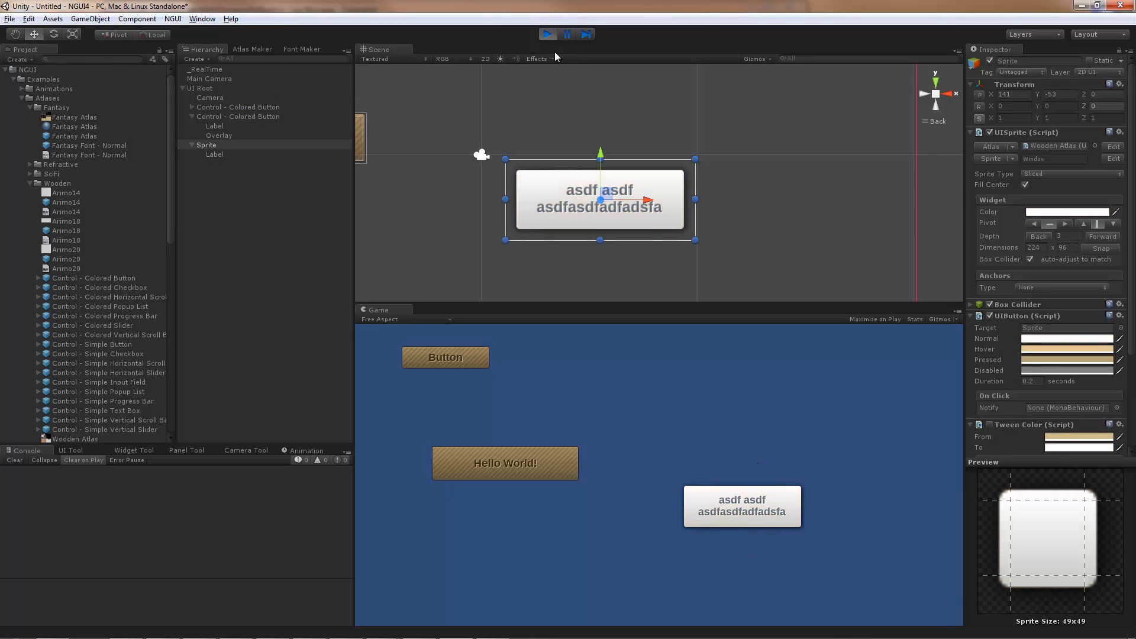
pyautogui.click(548, 33)
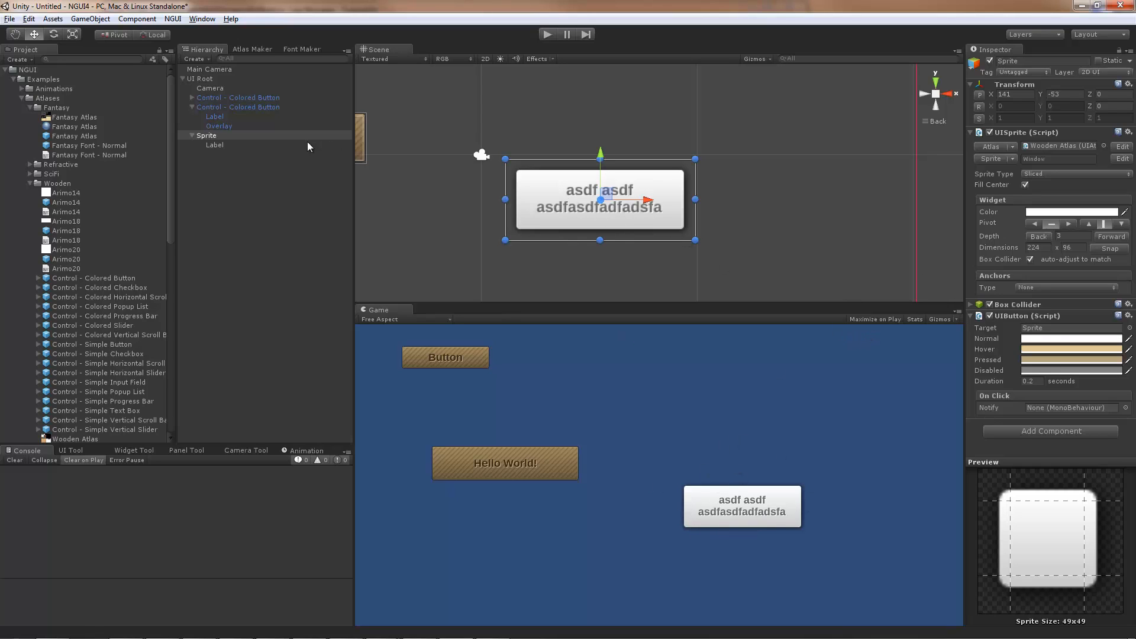
# Set the sprite's UIButton target to the child Label and test the color change in play mode.
pyautogui.moveTo(217, 147); pyautogui.dragTo(1046, 329)
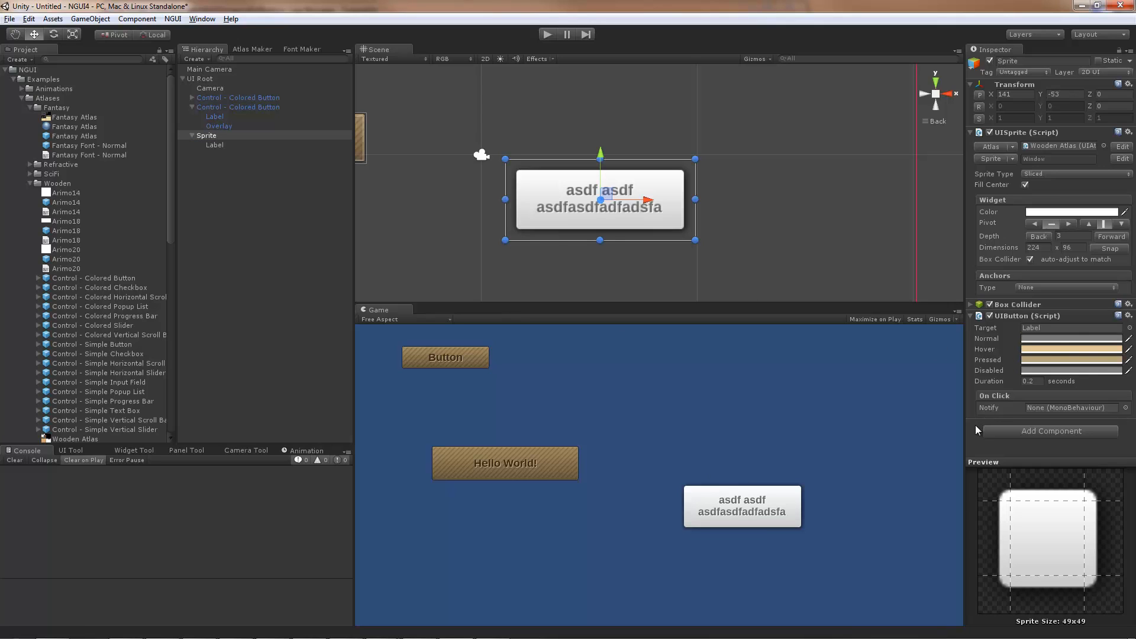
pyautogui.click(547, 35)
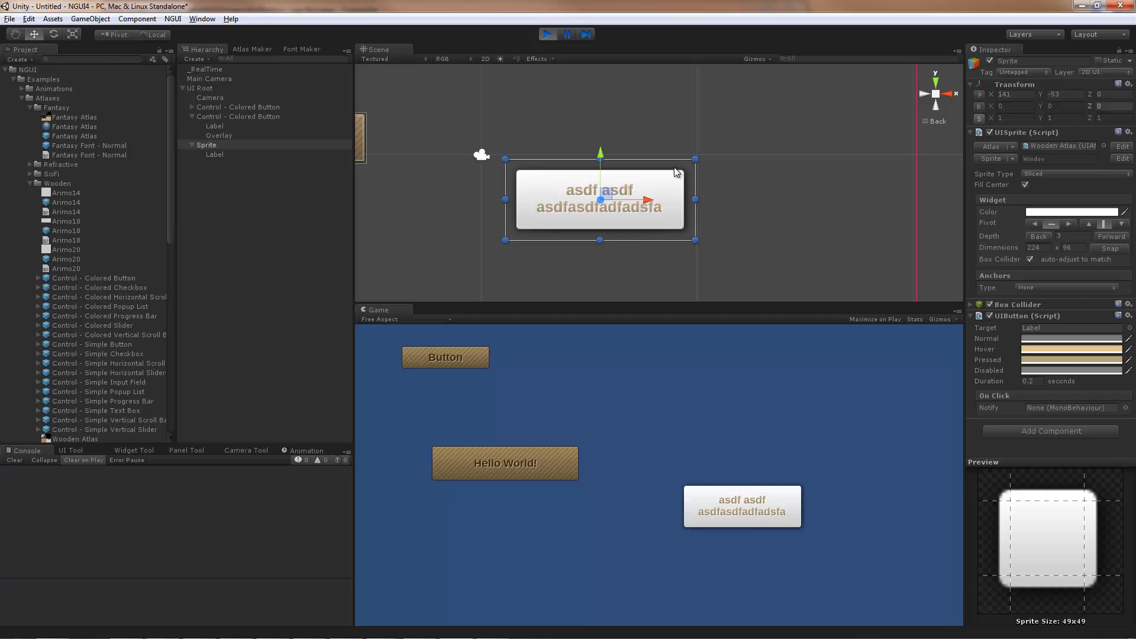
pyautogui.click(546, 34)
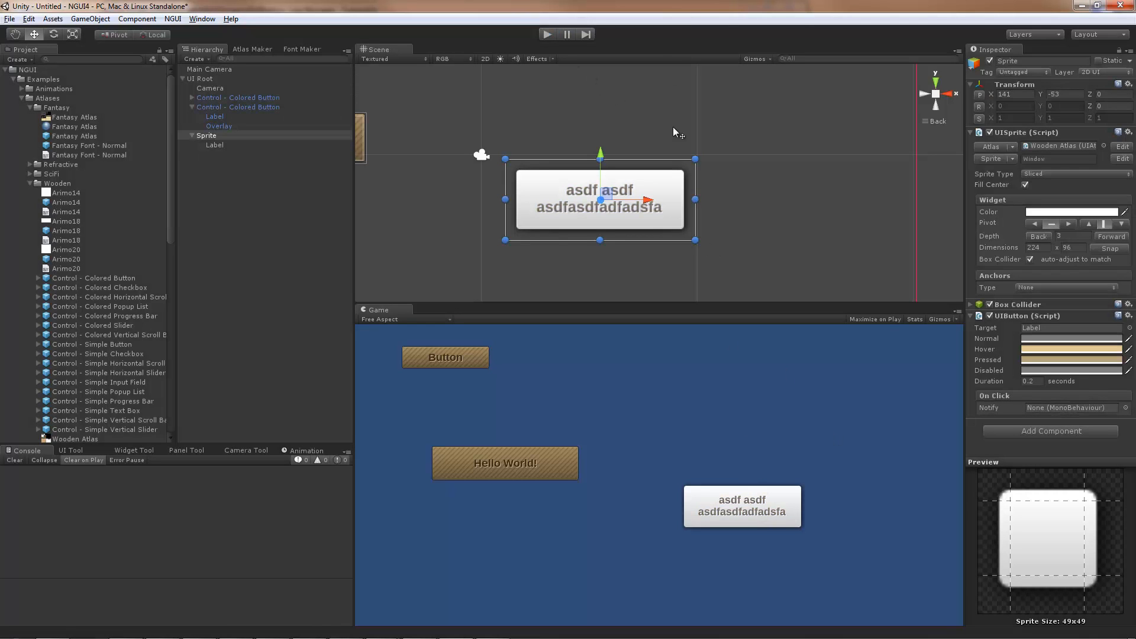
# Attach a second Button Script to the sprite and test both button scripts together in play mode.
pyautogui.rightClick(664, 189)
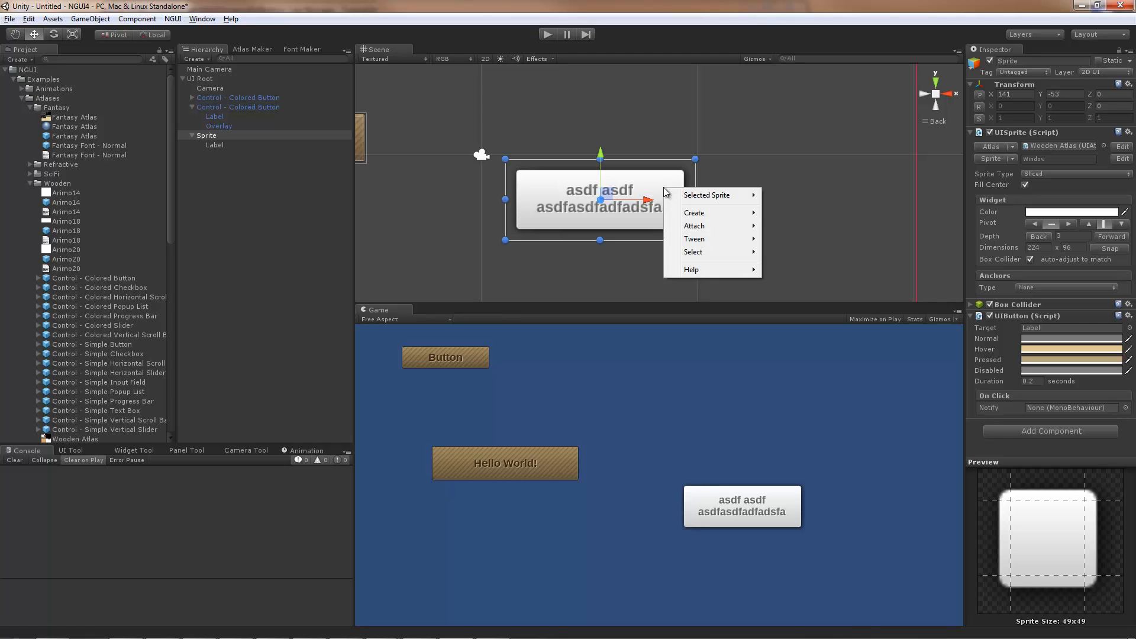
pyautogui.moveTo(707, 228)
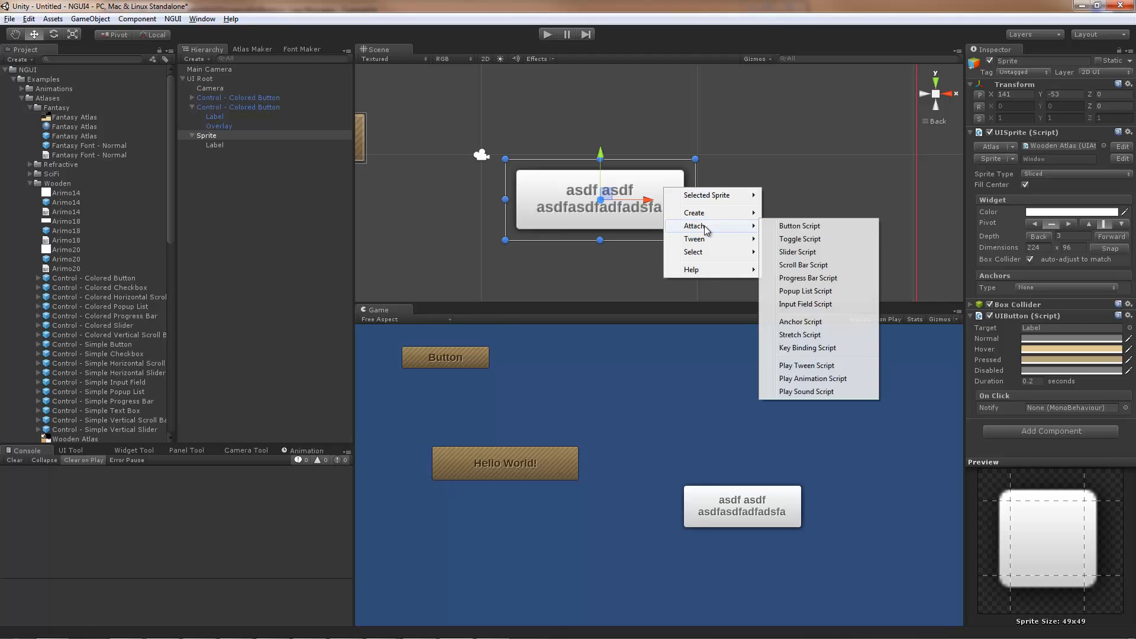
pyautogui.click(804, 227)
pyautogui.scroll(-3, 1009, 355)
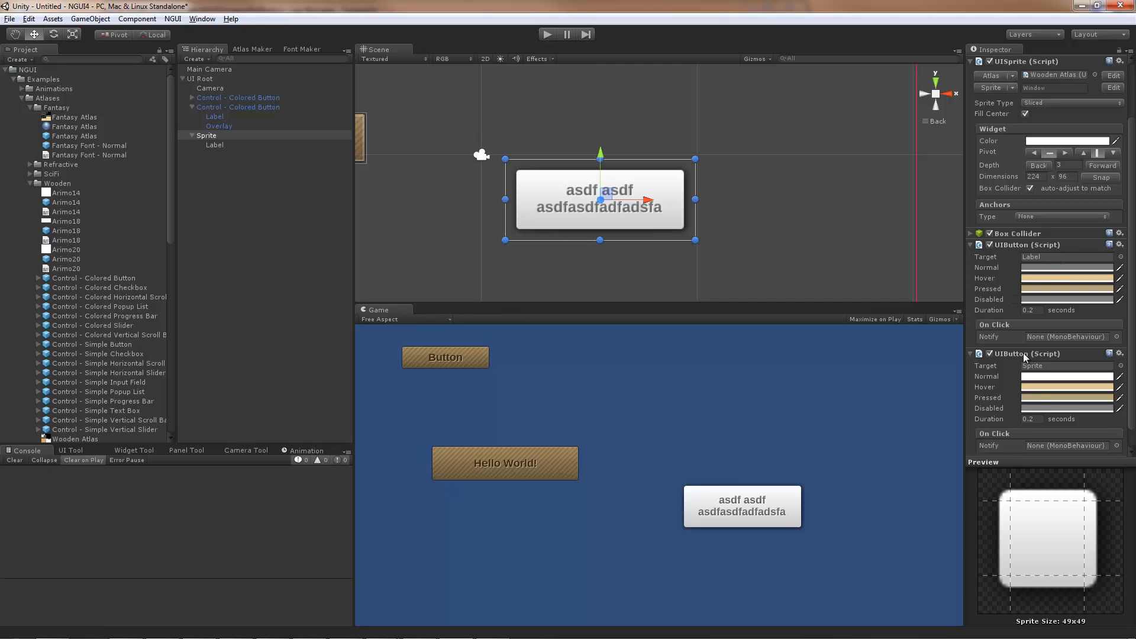
pyautogui.click(545, 35)
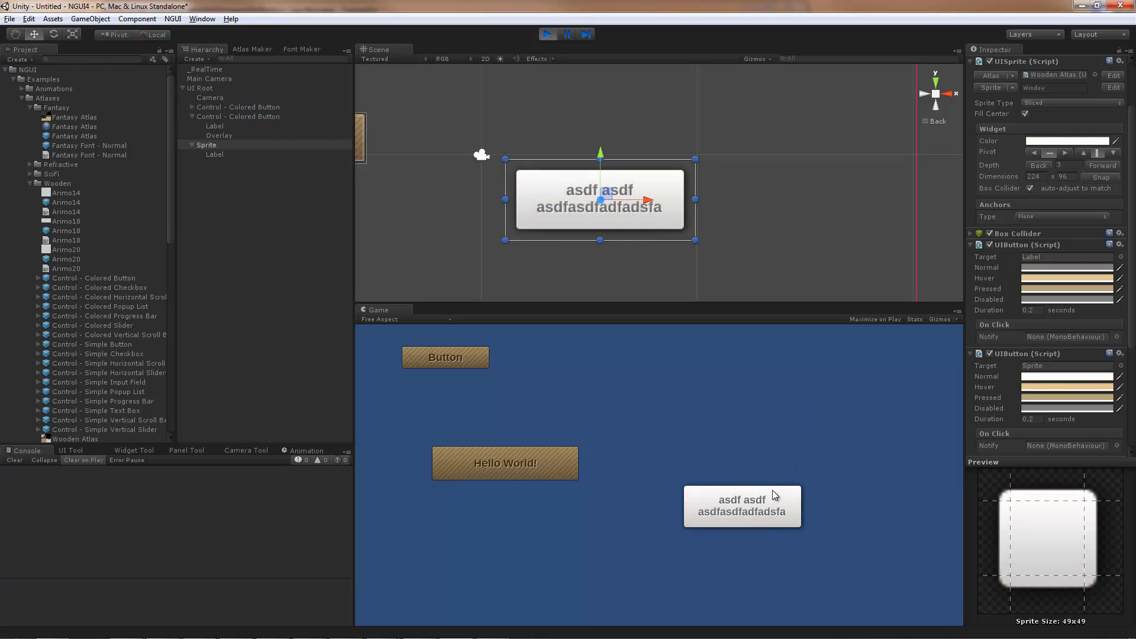
pyautogui.click(547, 35)
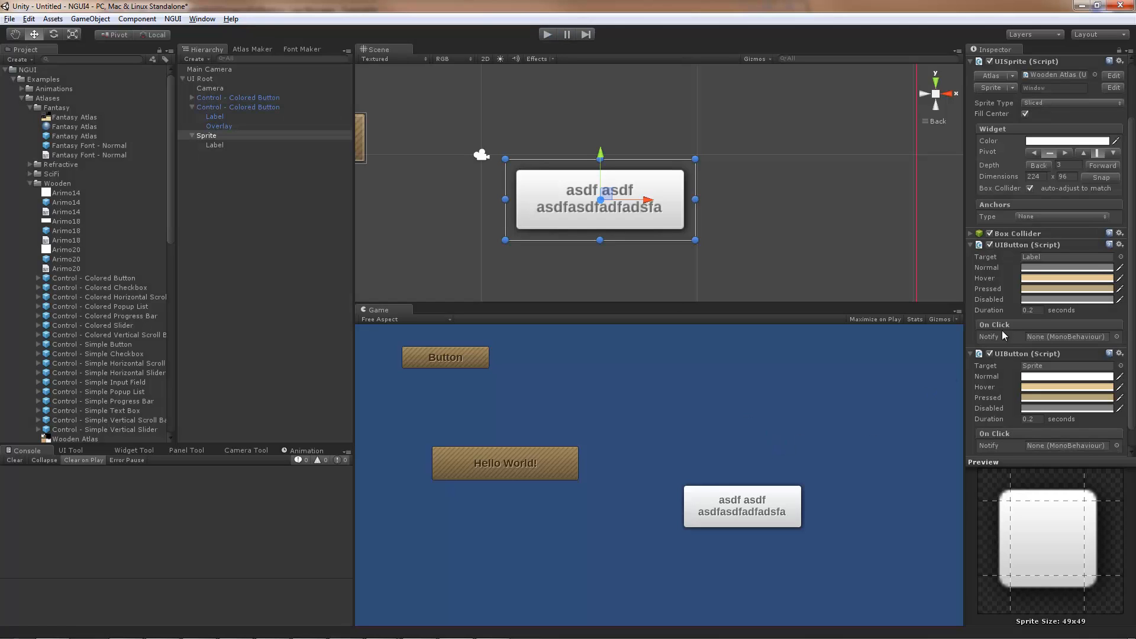
# Remove the UIButton component that targets the label from the sprite.
pyautogui.rightClick(1008, 244)
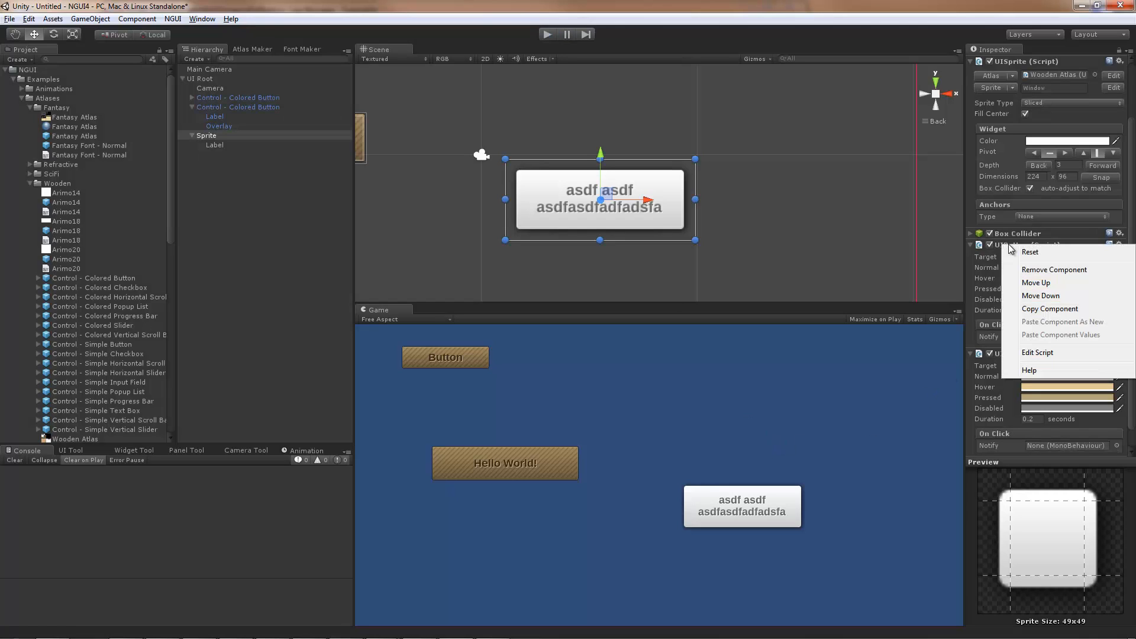
pyautogui.click(1048, 276)
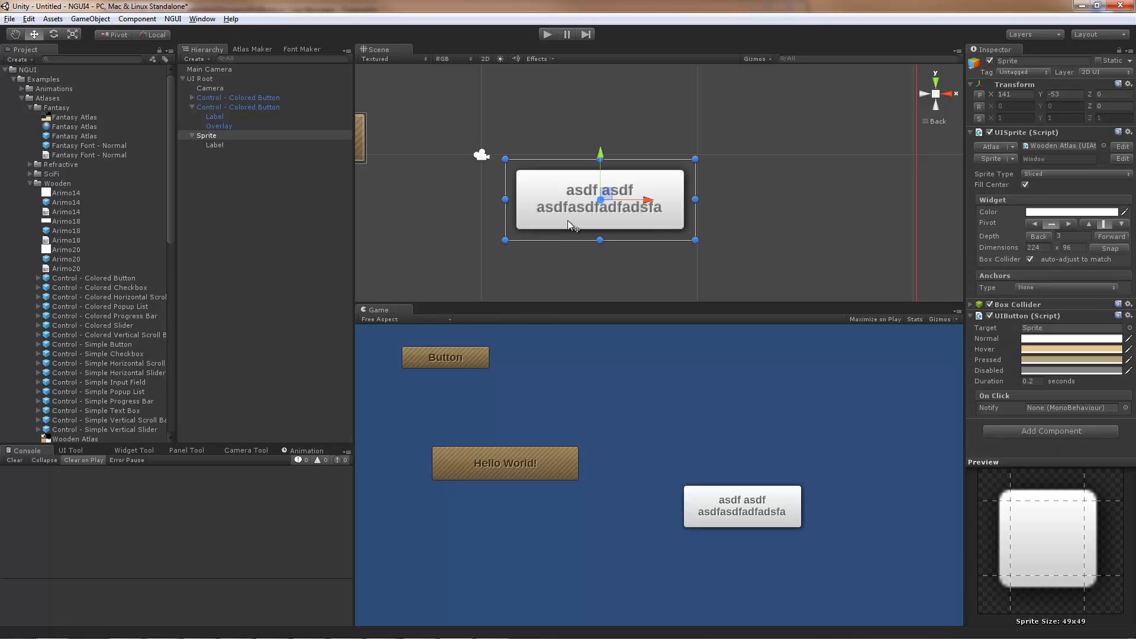
# Add a Play Sound component to the sprite and assign Tap as its audio clip.
pyautogui.click(1031, 433)
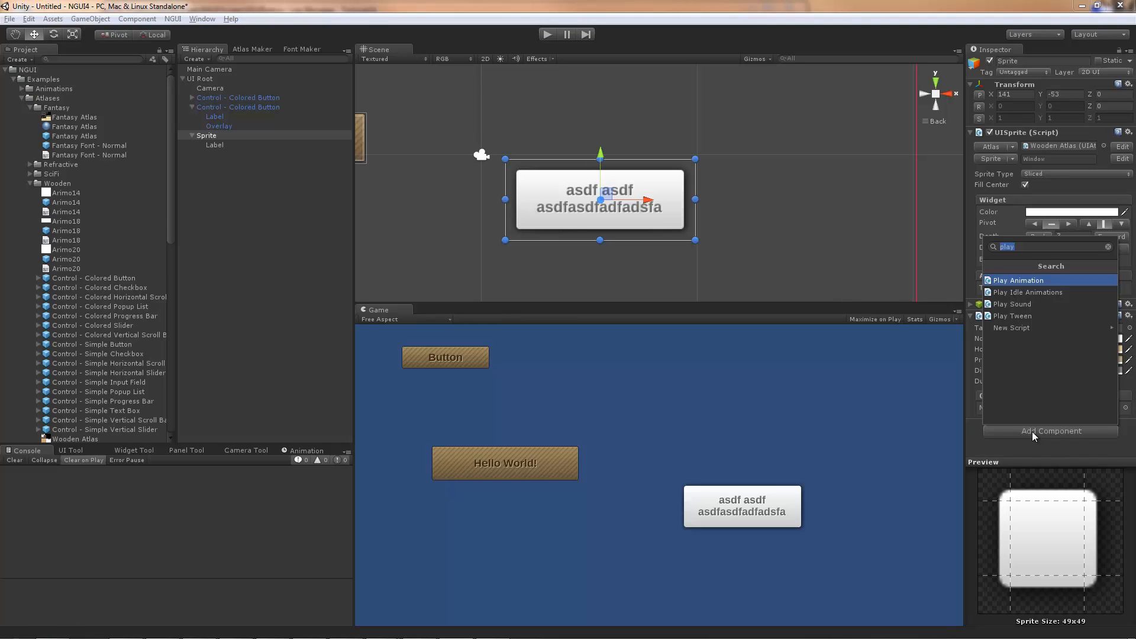
pyautogui.click(1045, 302)
pyautogui.scroll(-3, 1072, 429)
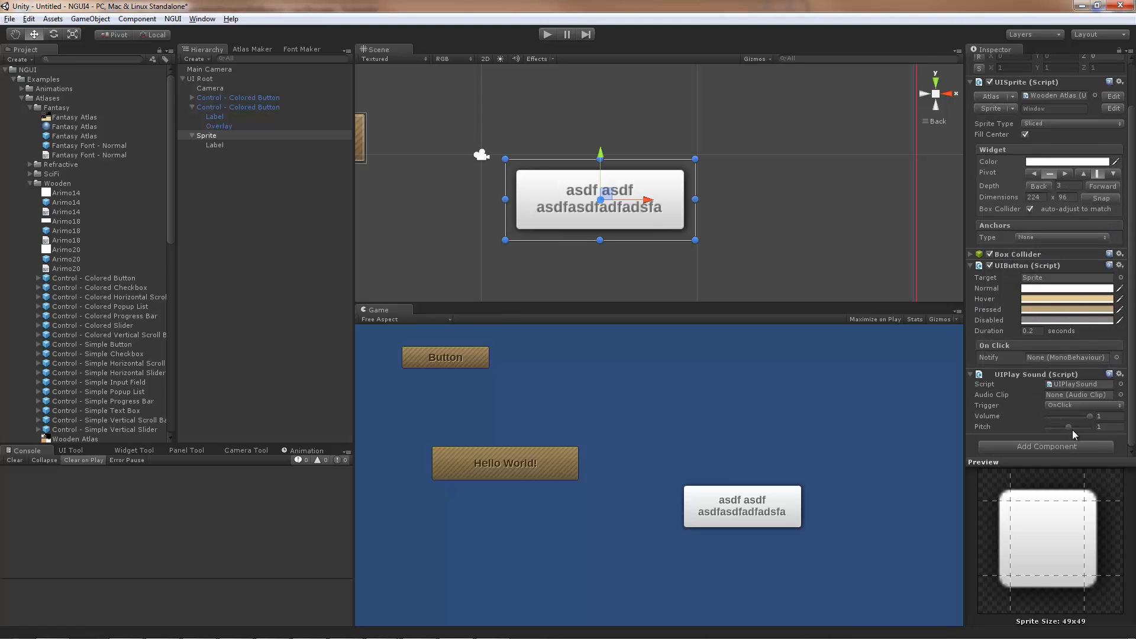
pyautogui.click(1120, 395)
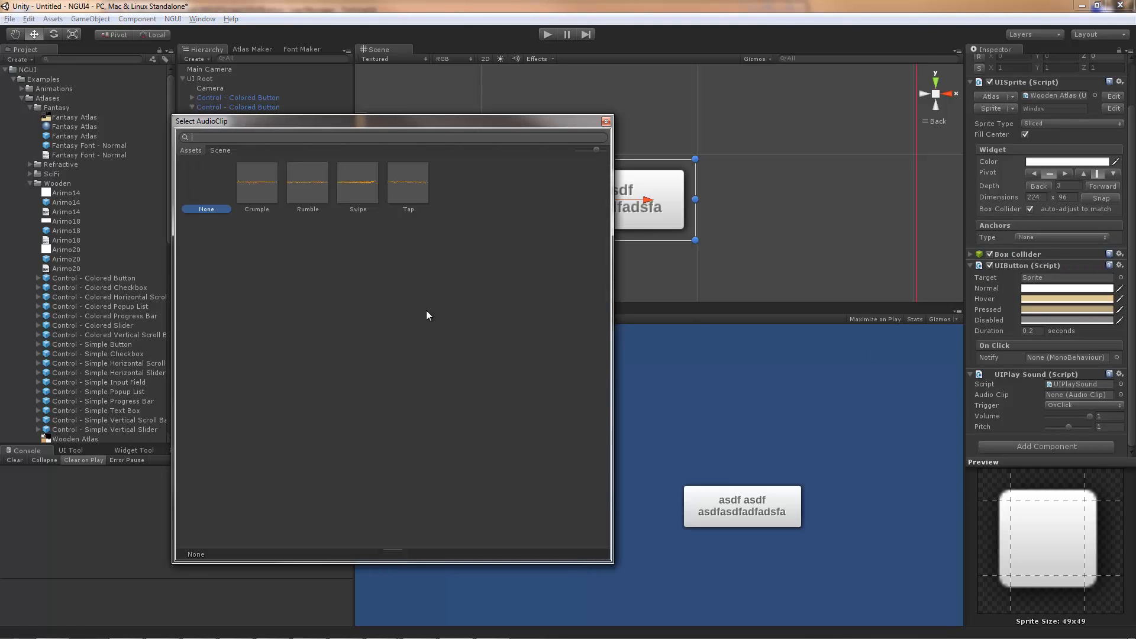
pyautogui.doubleClick(416, 182)
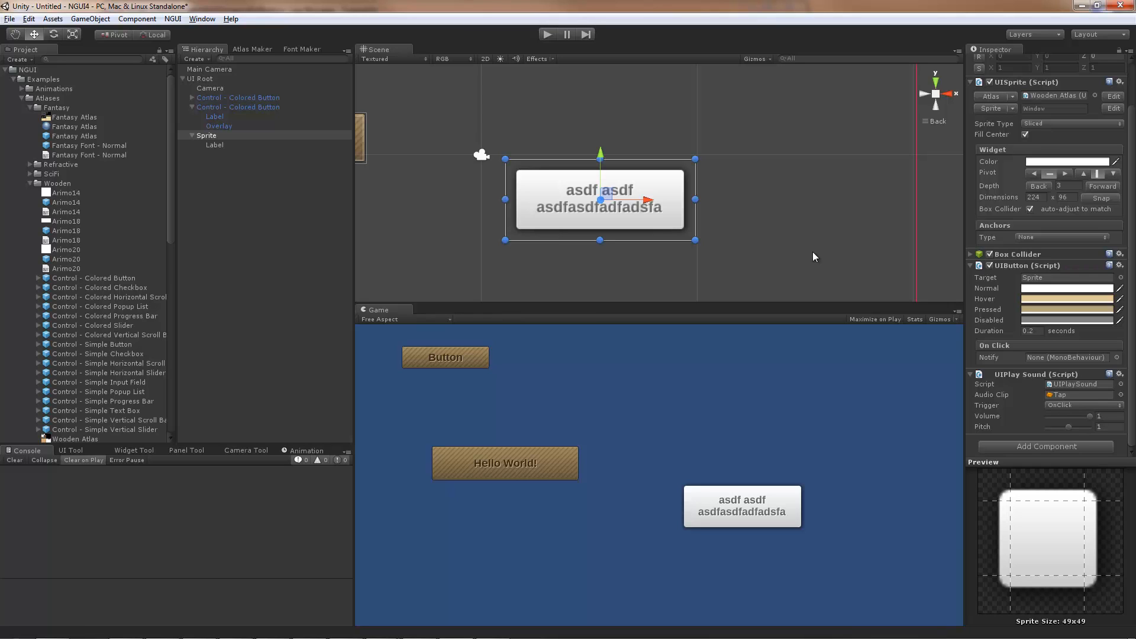
# Run the scene, test the sprite button's click sound, and stop playback.
pyautogui.click(547, 34)
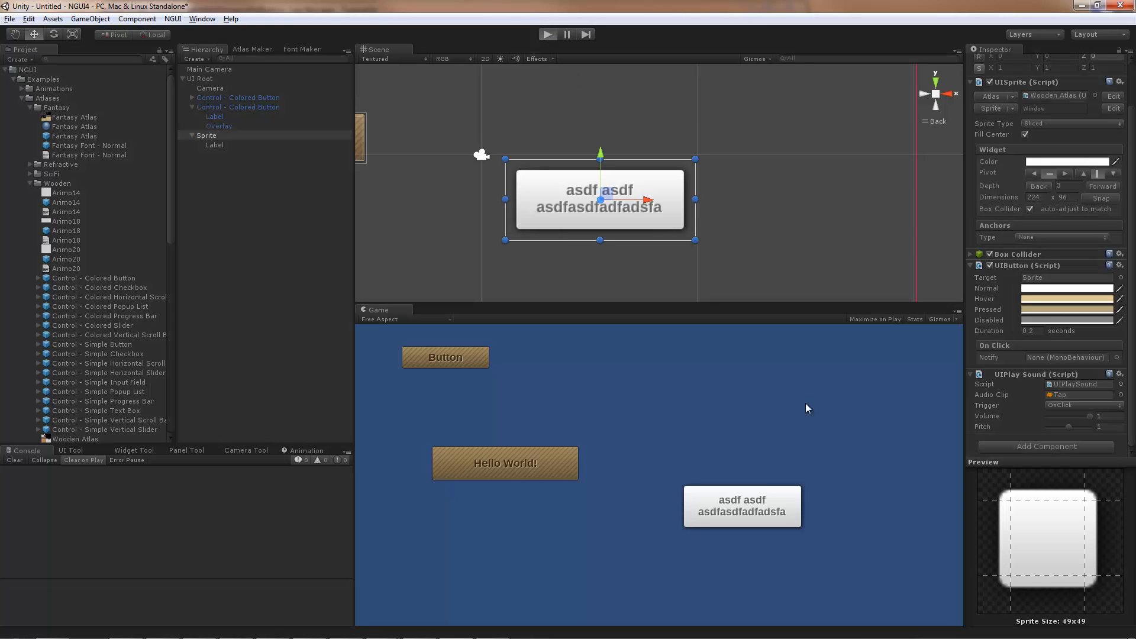
pyautogui.click(758, 505)
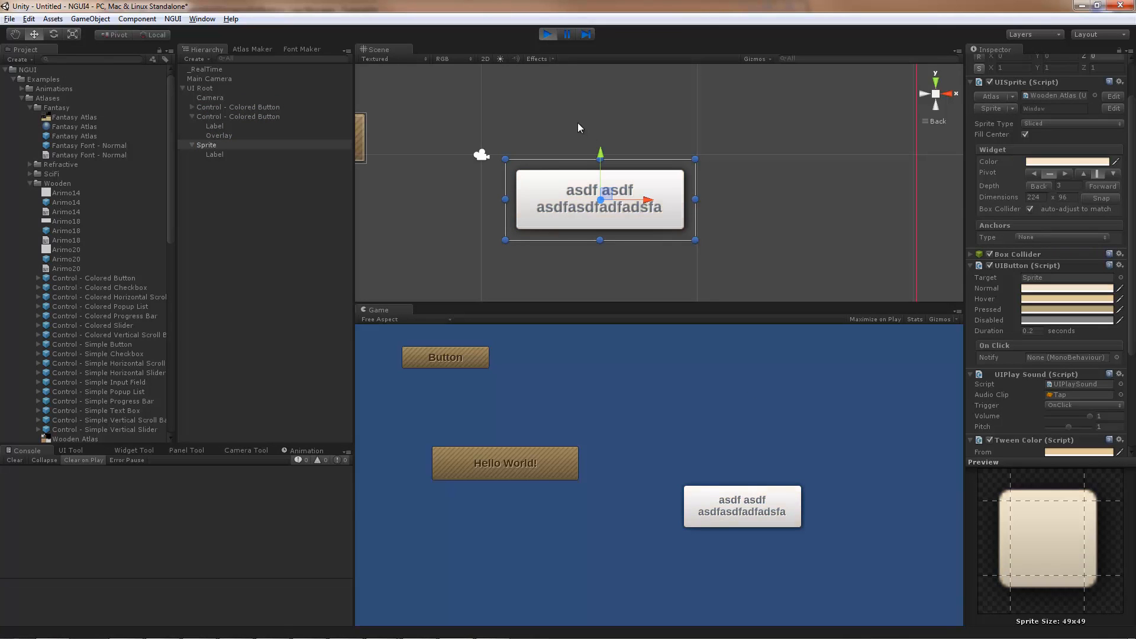
pyautogui.click(548, 33)
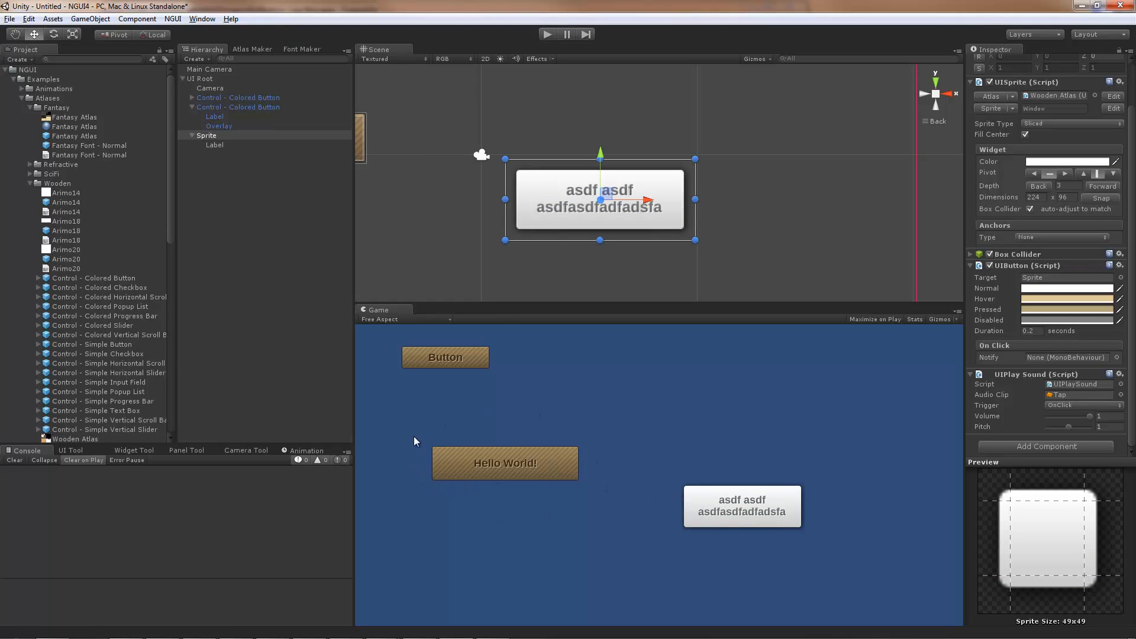
# Create a new sprite as a child of the custom sprite button.
pyautogui.rightClick(571, 201)
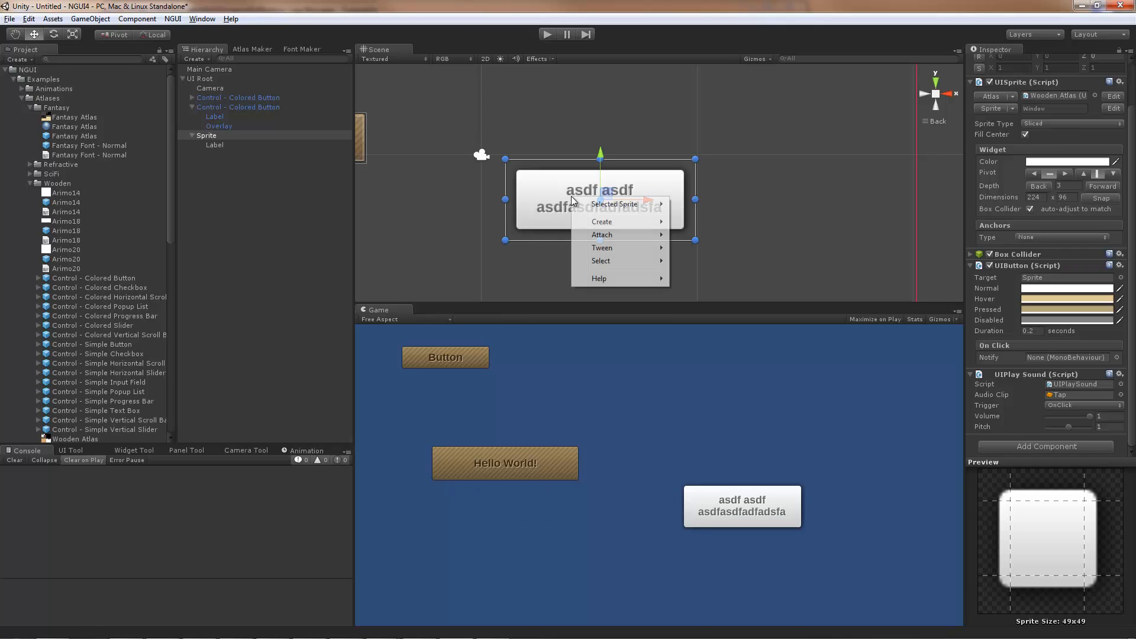
pyautogui.moveTo(609, 229)
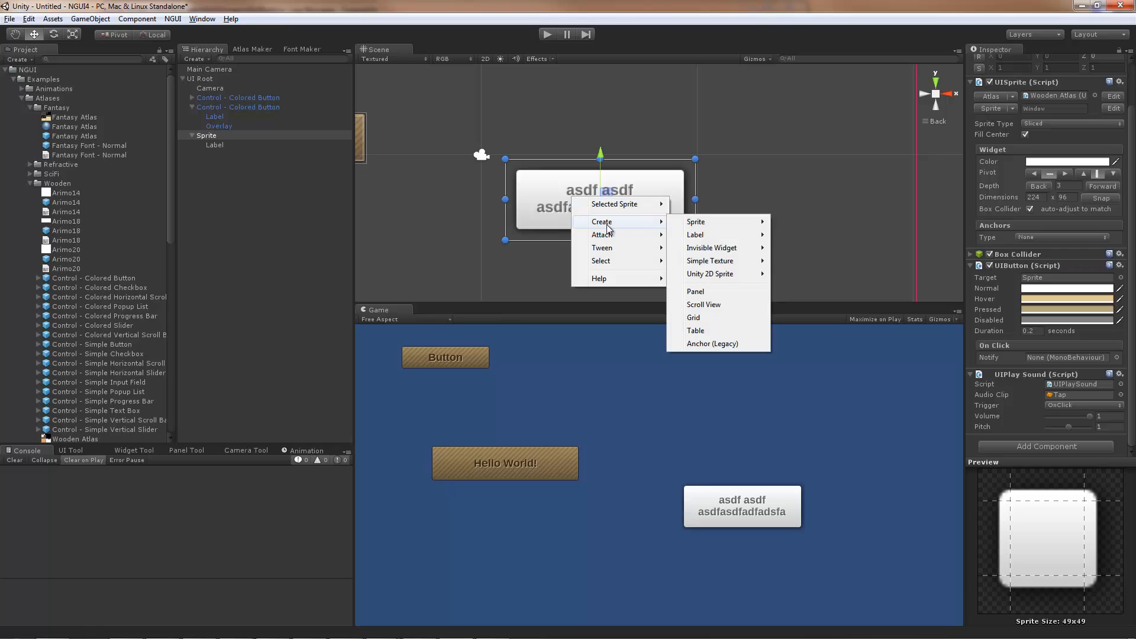
pyautogui.moveTo(715, 224)
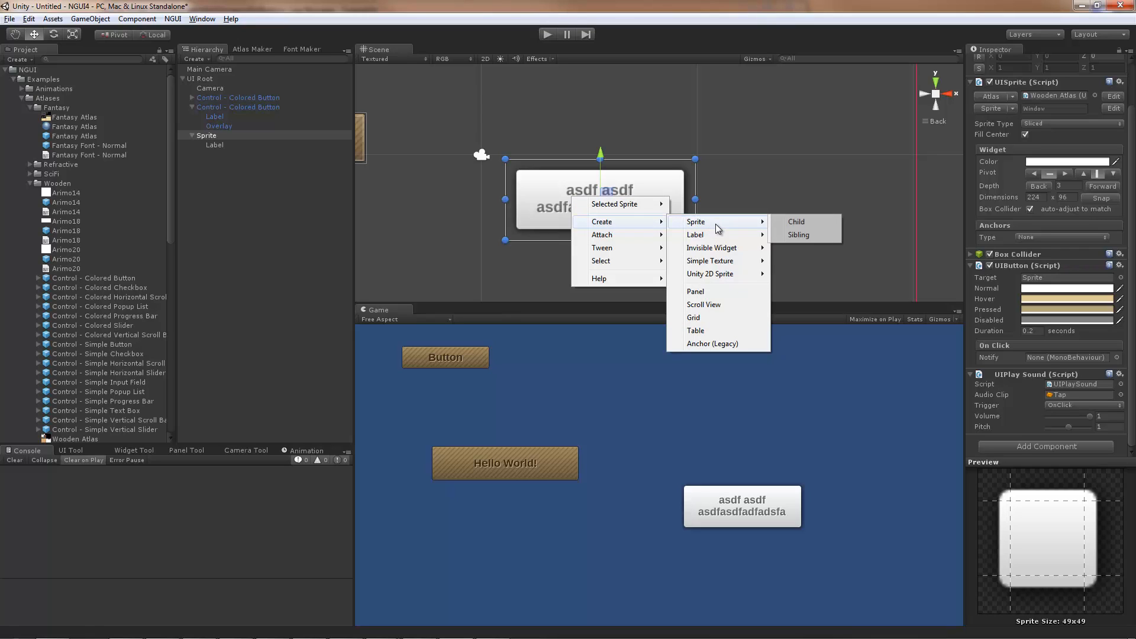
pyautogui.click(801, 223)
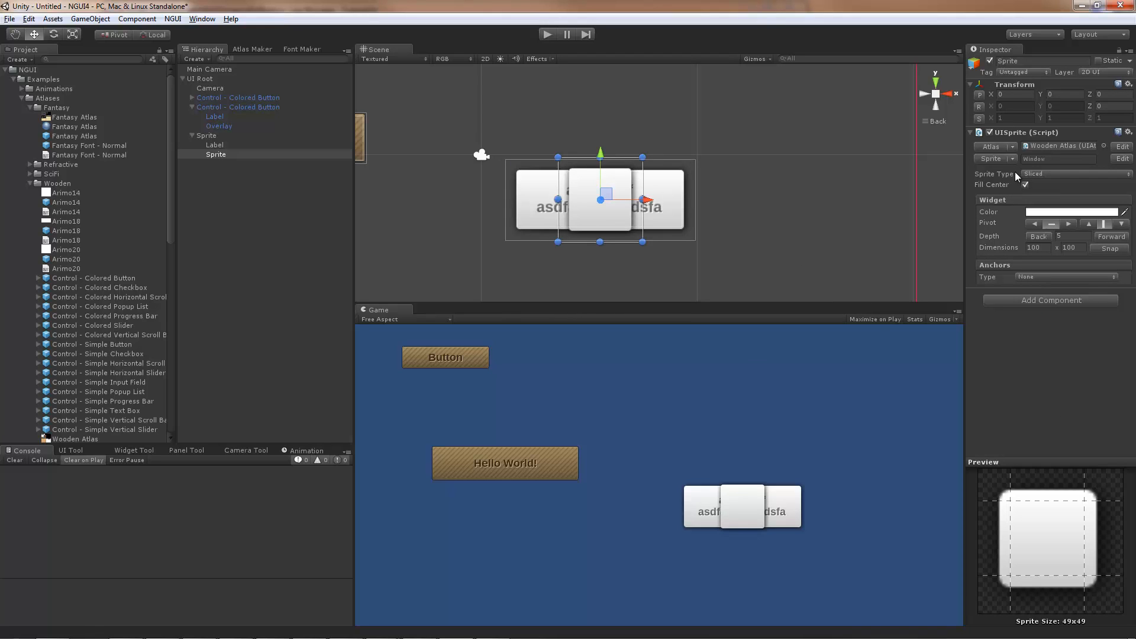
# Try the Stripes 3 image from the Wooden Atlas on the child sprite, then switch it to Stripes 2.
pyautogui.click(993, 160)
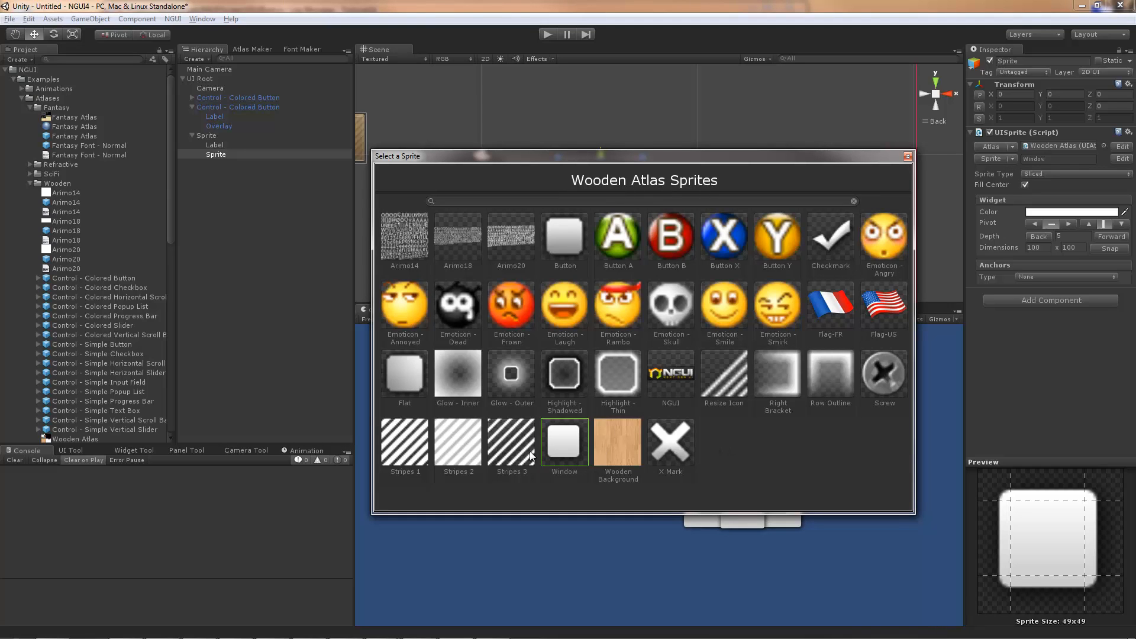
pyautogui.click(511, 444)
pyautogui.click(511, 443)
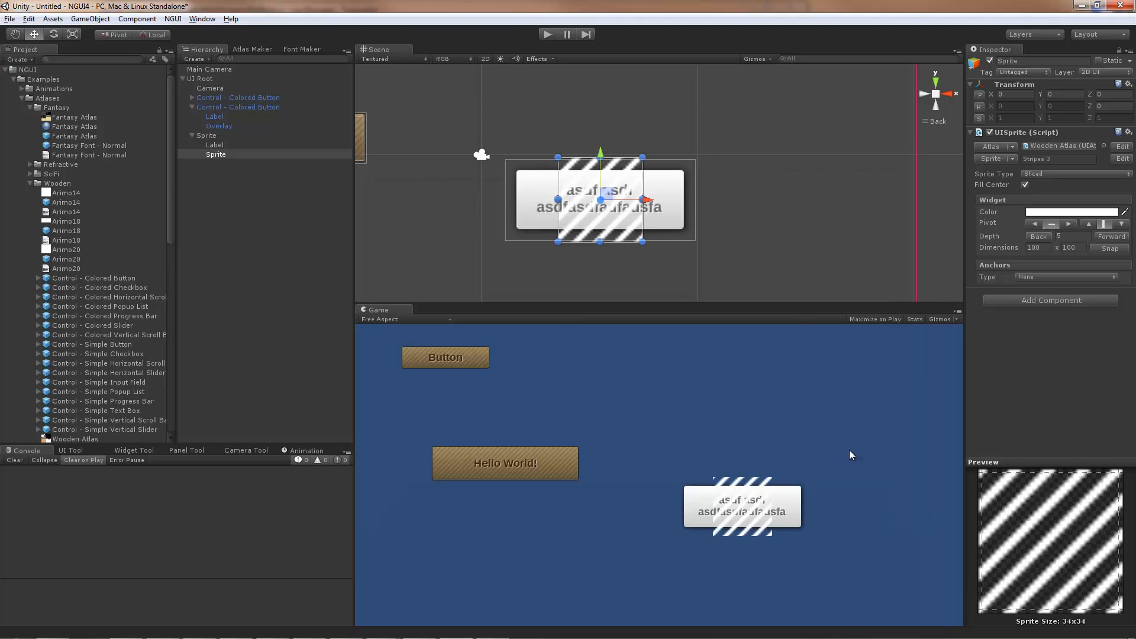
pyautogui.click(992, 160)
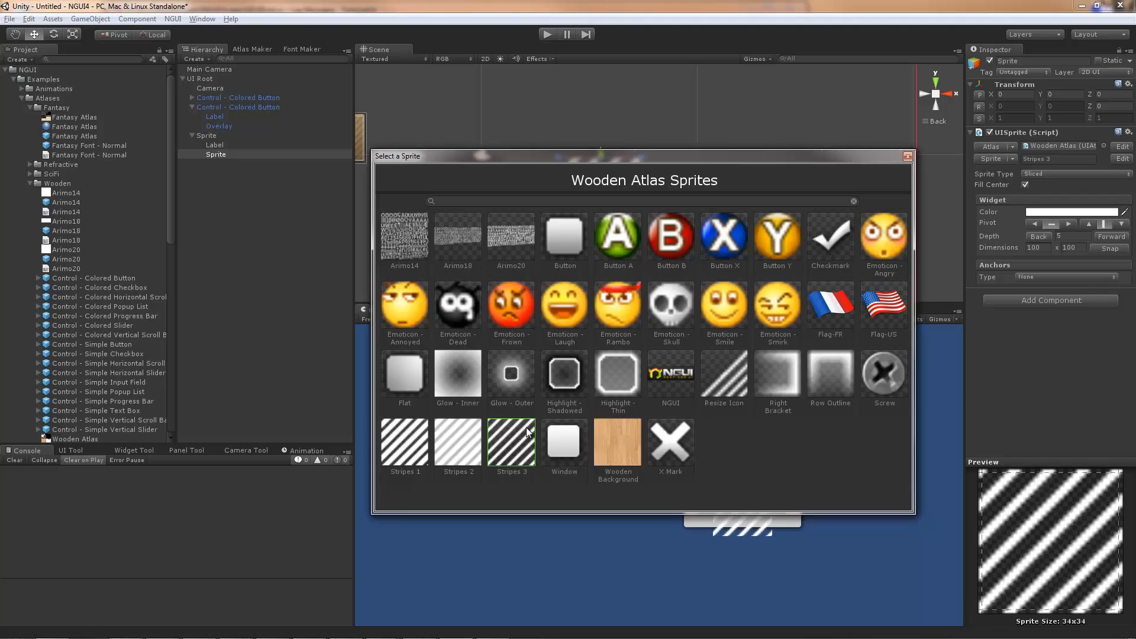
pyautogui.doubleClick(464, 442)
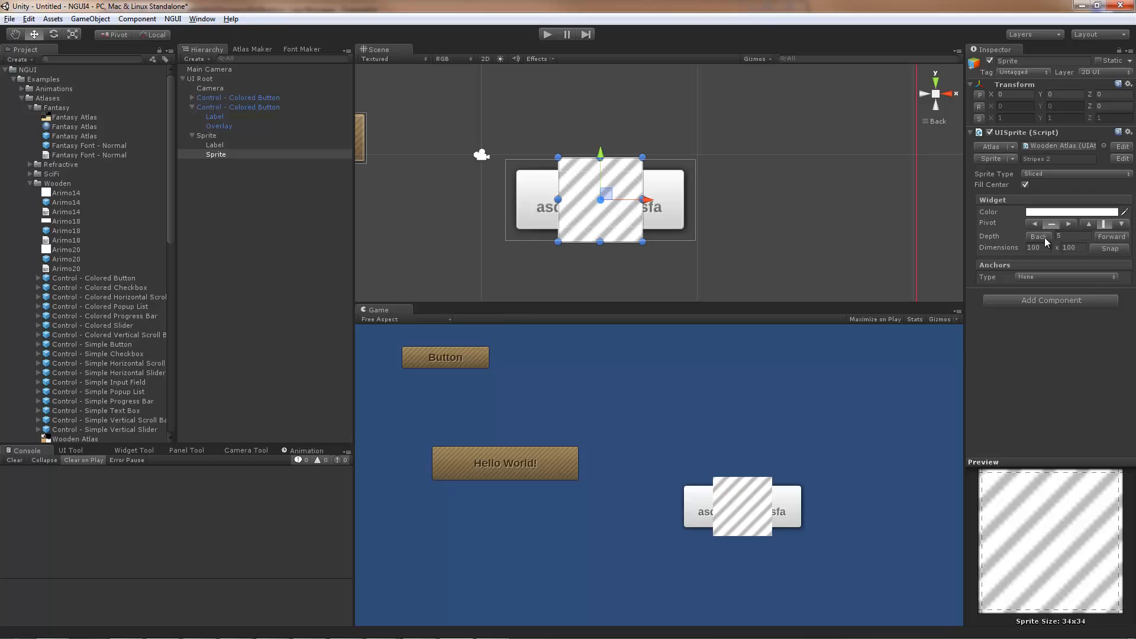
# Lower the child sprite's depth to 4 and raise the label's depth to 5 so the text draws above the stripes.
pyautogui.click(225, 145)
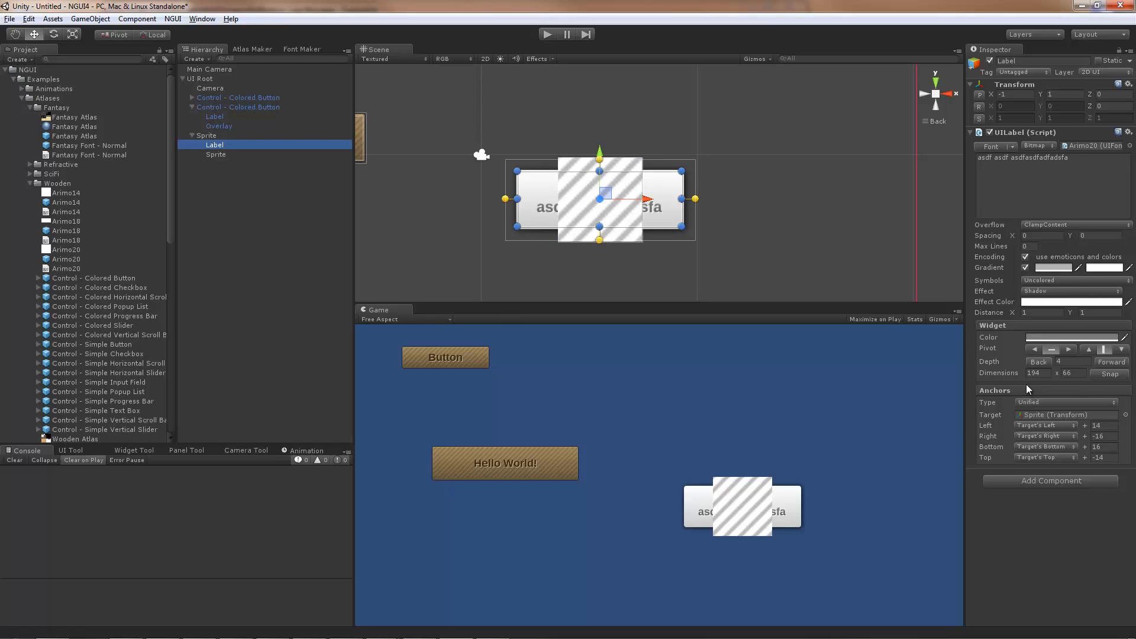
pyautogui.click(228, 154)
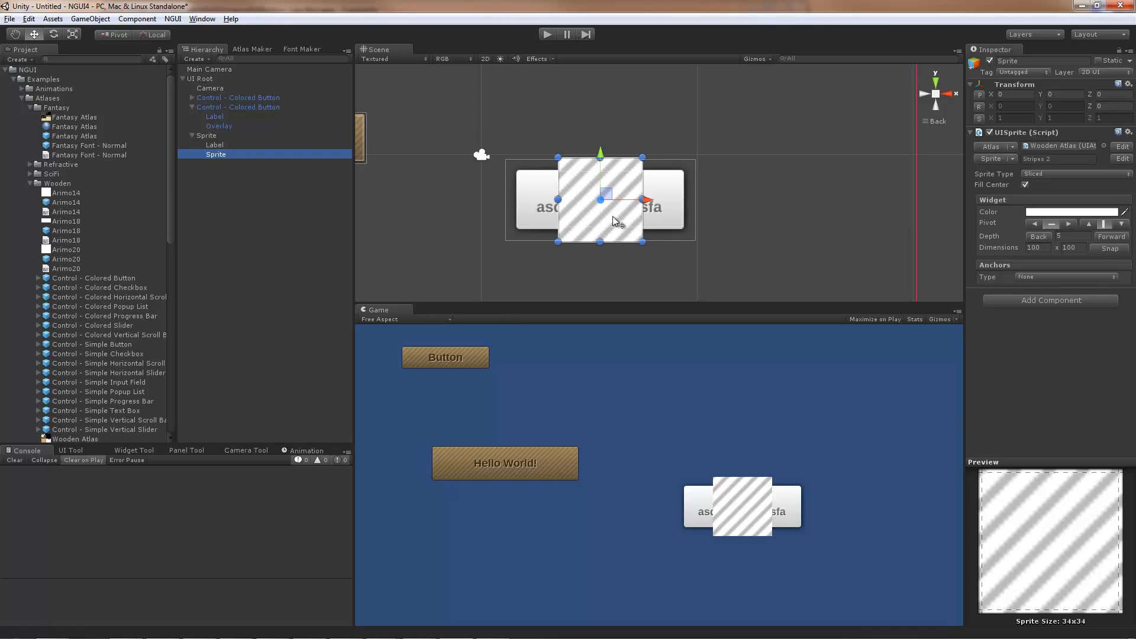
pyautogui.click(1041, 236)
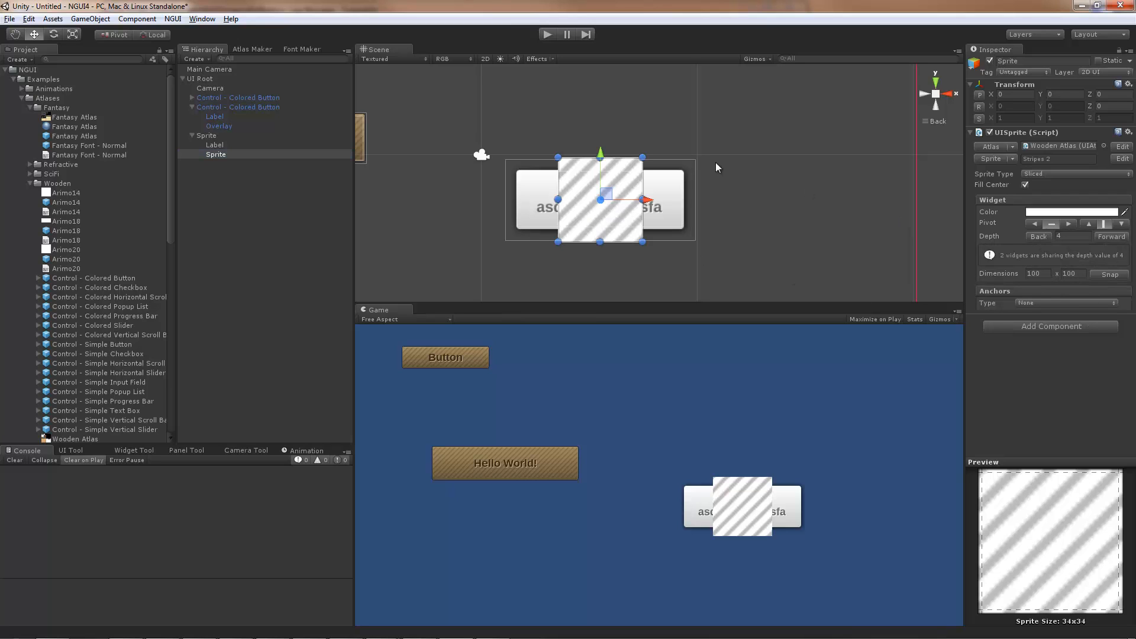
pyautogui.click(229, 145)
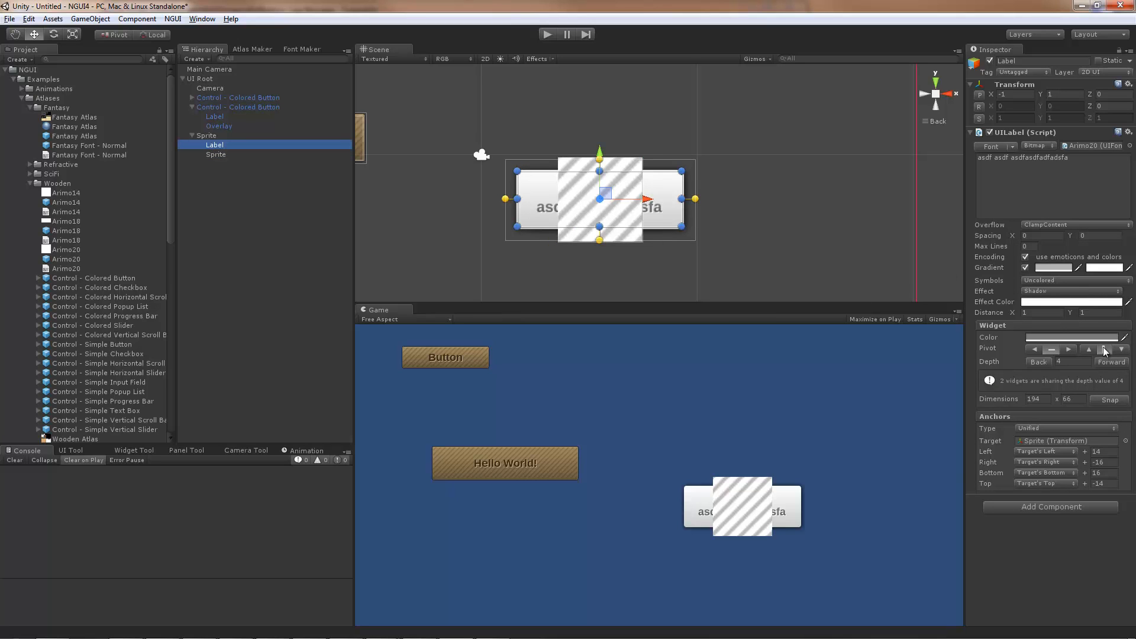
pyautogui.click(1111, 362)
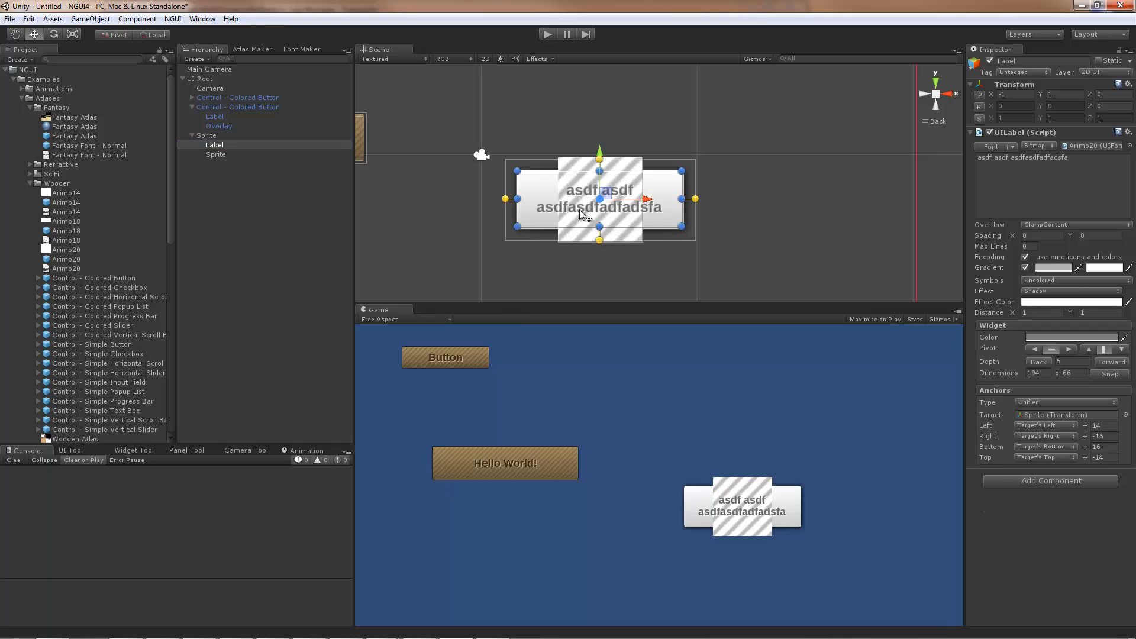
# Resize the striped sprite over the button to about 194 x 66 and set its sprite type to Tiled.
pyautogui.click(612, 221)
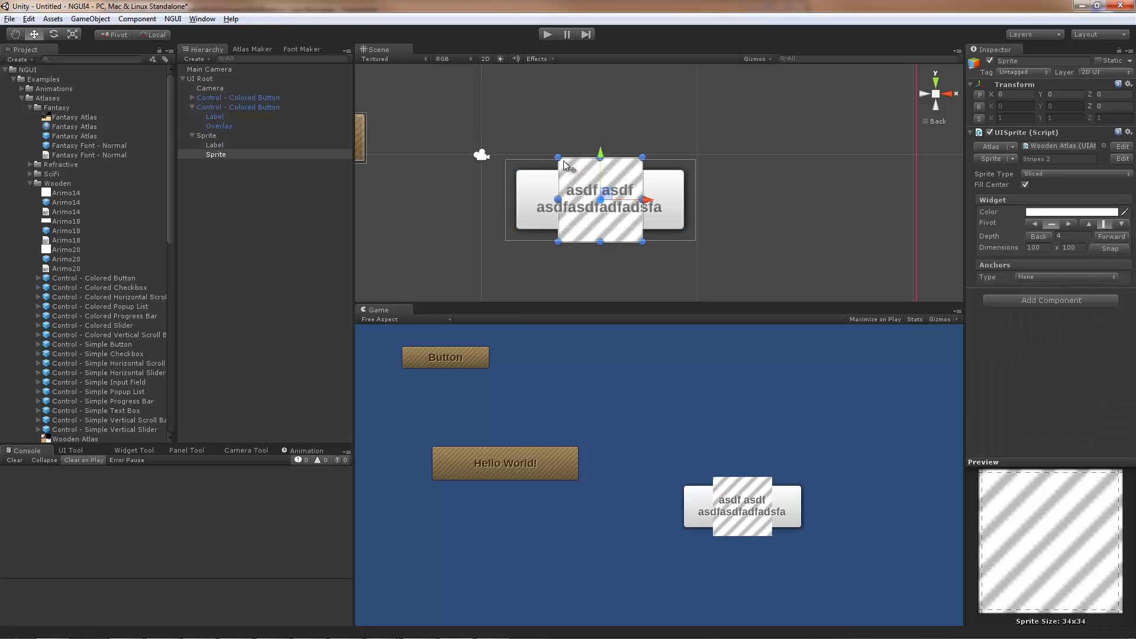
pyautogui.moveTo(555, 162); pyautogui.dragTo(519, 171)
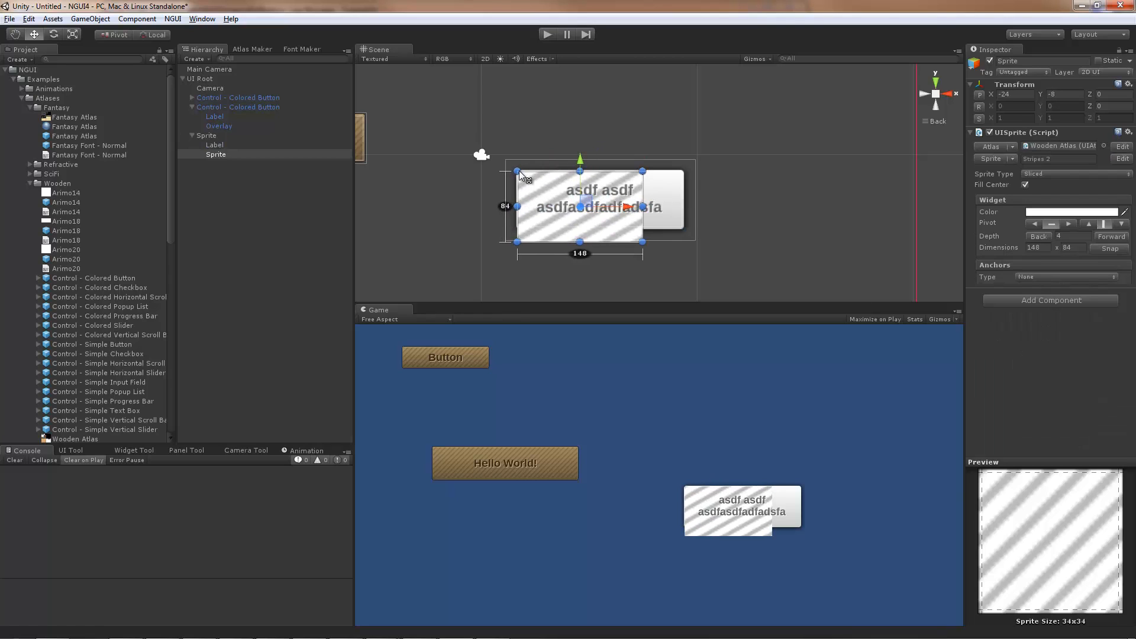
pyautogui.moveTo(643, 243); pyautogui.dragTo(682, 225)
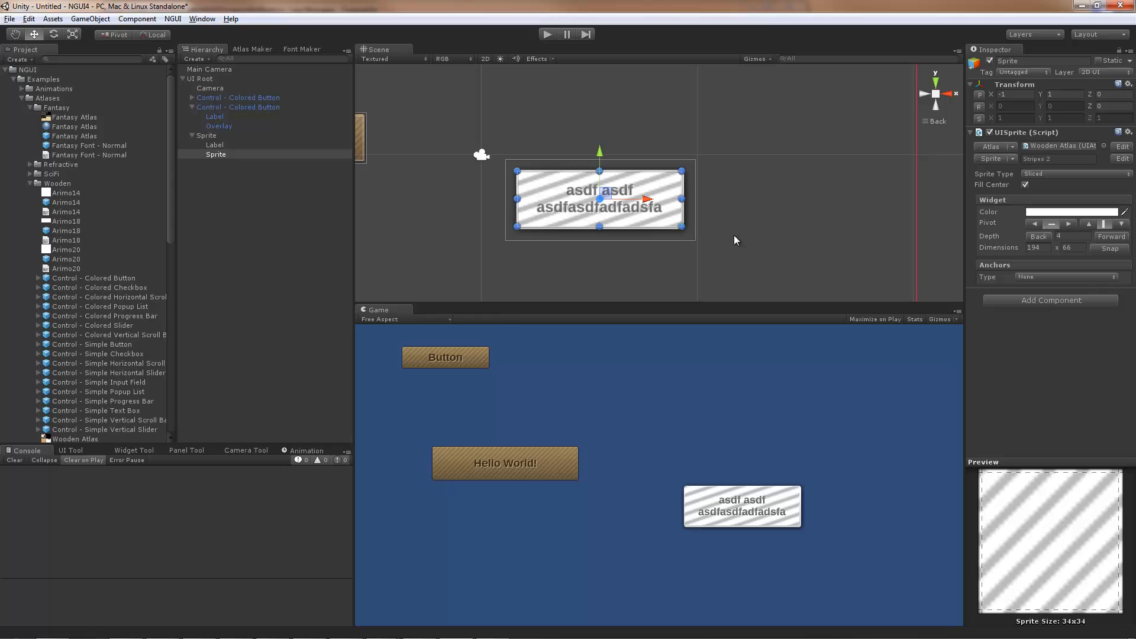
pyautogui.click(1041, 173)
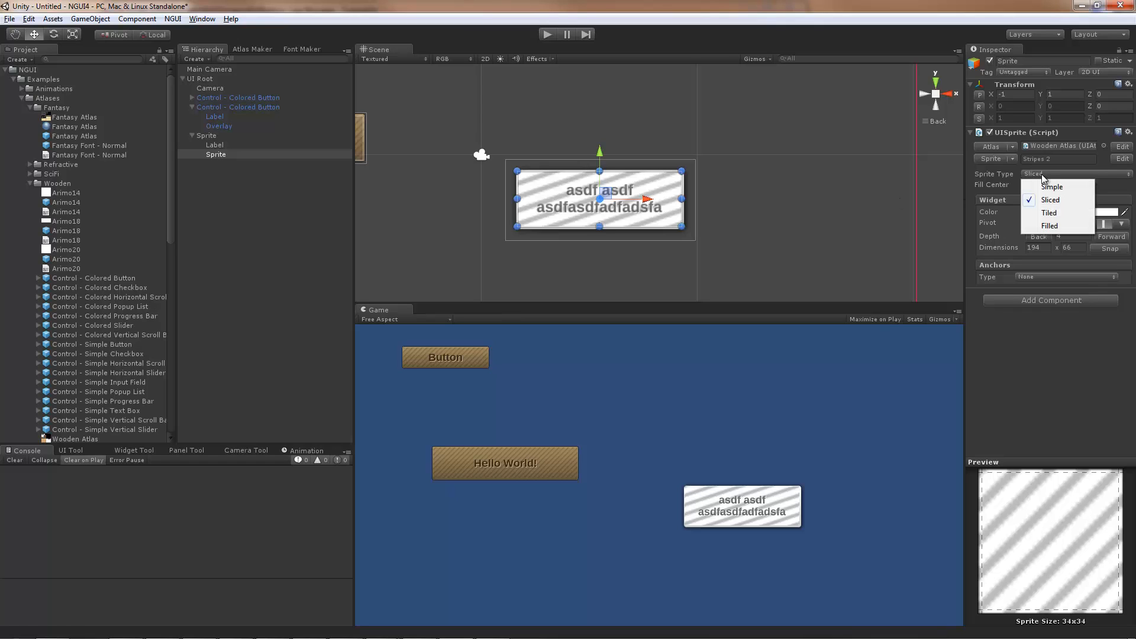
pyautogui.click(1066, 212)
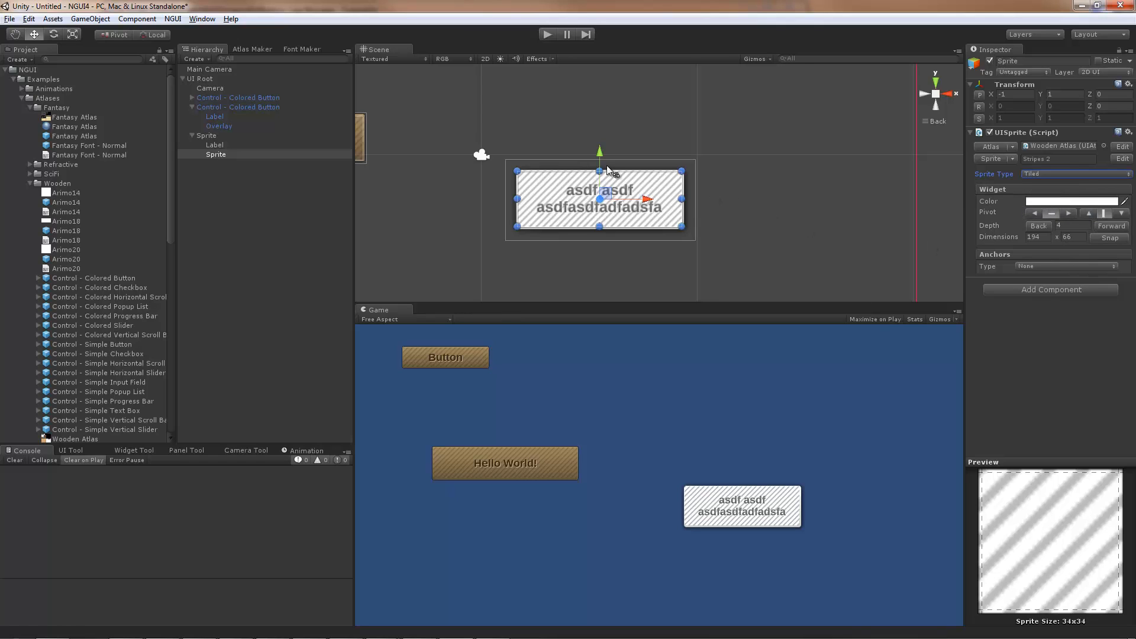
# Try the Filled sprite type on the stripes with different fill amounts and a Horizontal fill direction, then return to Tiled.
pyautogui.click(1056, 173)
pyautogui.click(1060, 225)
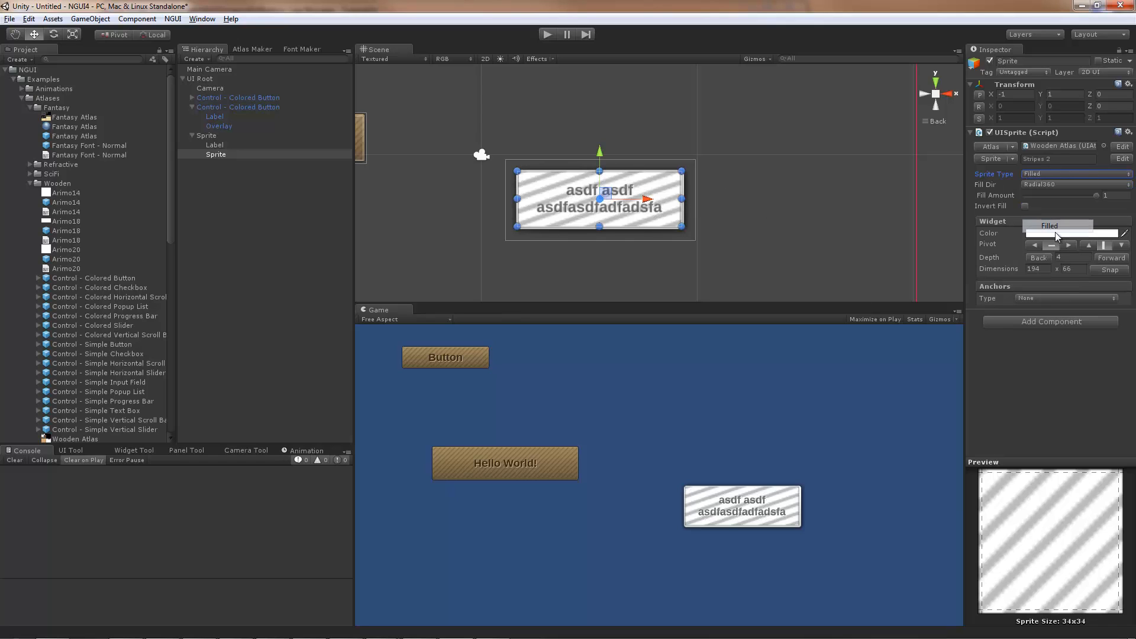
pyautogui.moveTo(1097, 196)
pyautogui.mouseDown()
pyautogui.moveTo(1019, 200)
pyautogui.moveTo(1108, 203)
pyautogui.mouseUp()
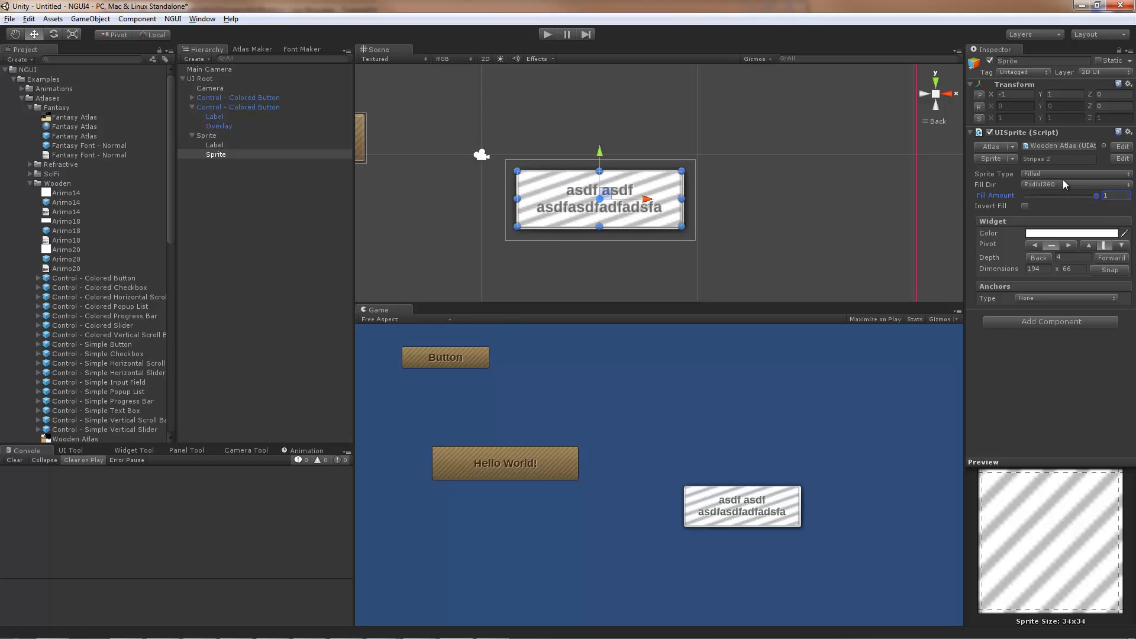
pyautogui.click(1054, 183)
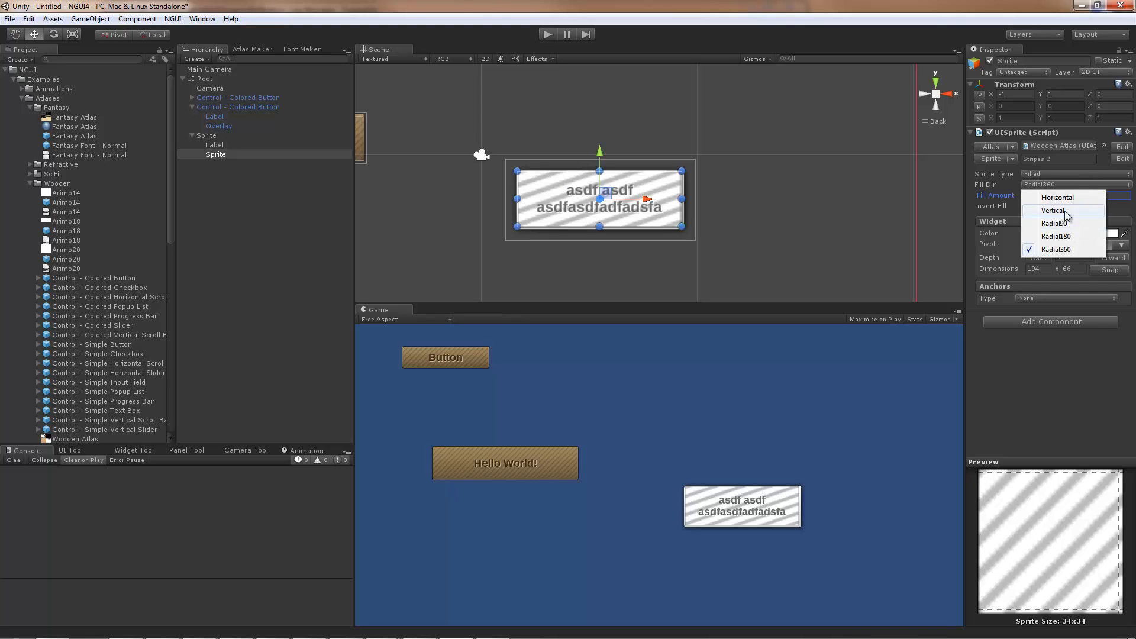
pyautogui.click(1058, 197)
pyautogui.moveTo(1096, 198)
pyautogui.mouseDown()
pyautogui.moveTo(1017, 198)
pyautogui.moveTo(1101, 197)
pyautogui.mouseUp()
pyautogui.click(1050, 188)
pyautogui.click(1059, 195)
pyautogui.click(1044, 174)
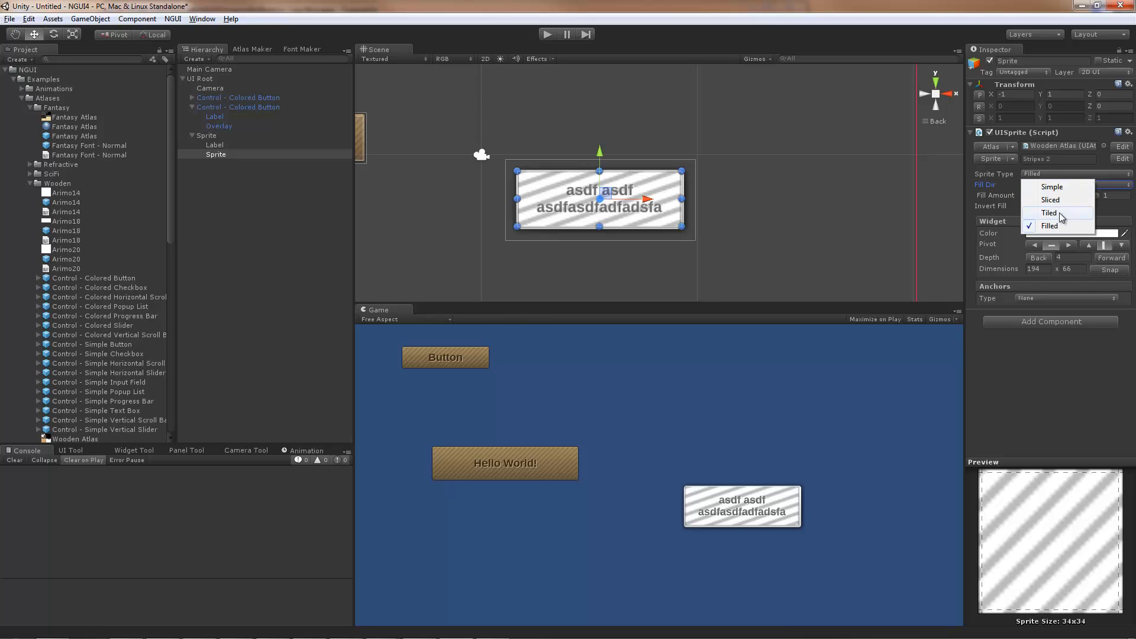
pyautogui.click(1049, 213)
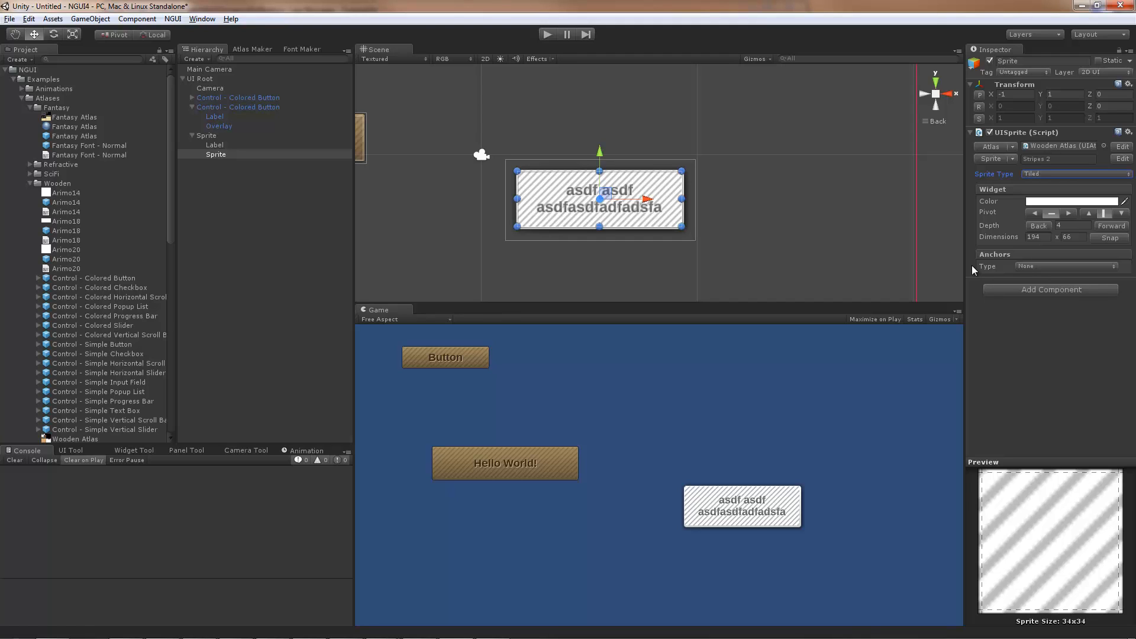
# Try a different tint and alpha on the striped sprite and restore it to opaque white.
pyautogui.click(1073, 201)
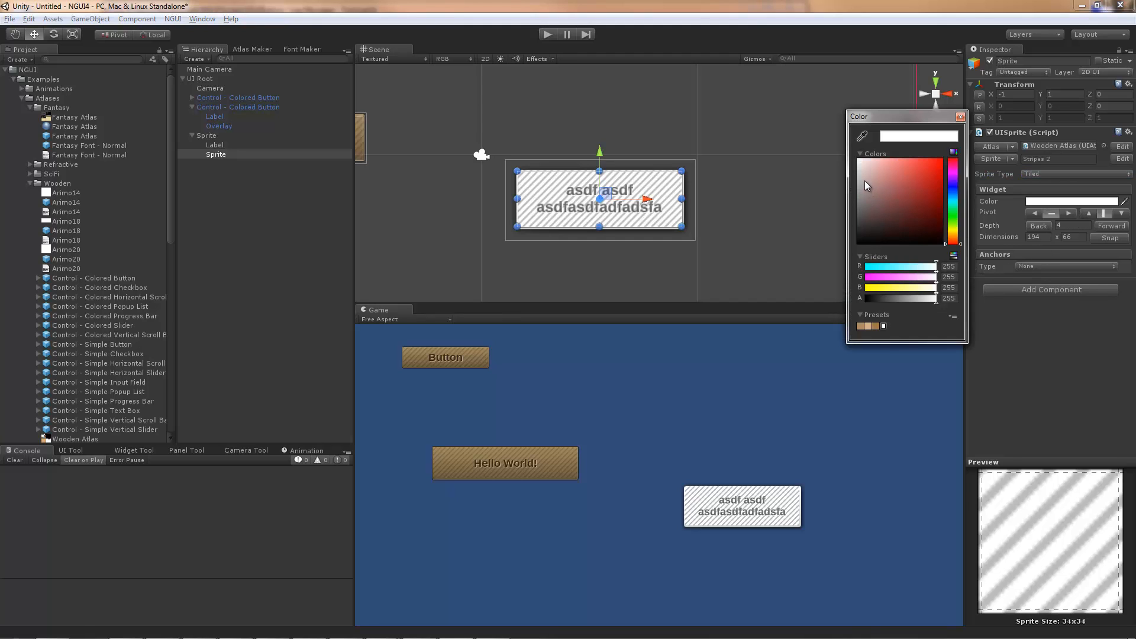
pyautogui.moveTo(864, 180)
pyautogui.mouseDown()
pyautogui.moveTo(852, 198)
pyautogui.moveTo(857, 160)
pyautogui.mouseUp()
pyautogui.moveTo(915, 298); pyautogui.dragTo(985, 275)
pyautogui.click(960, 116)
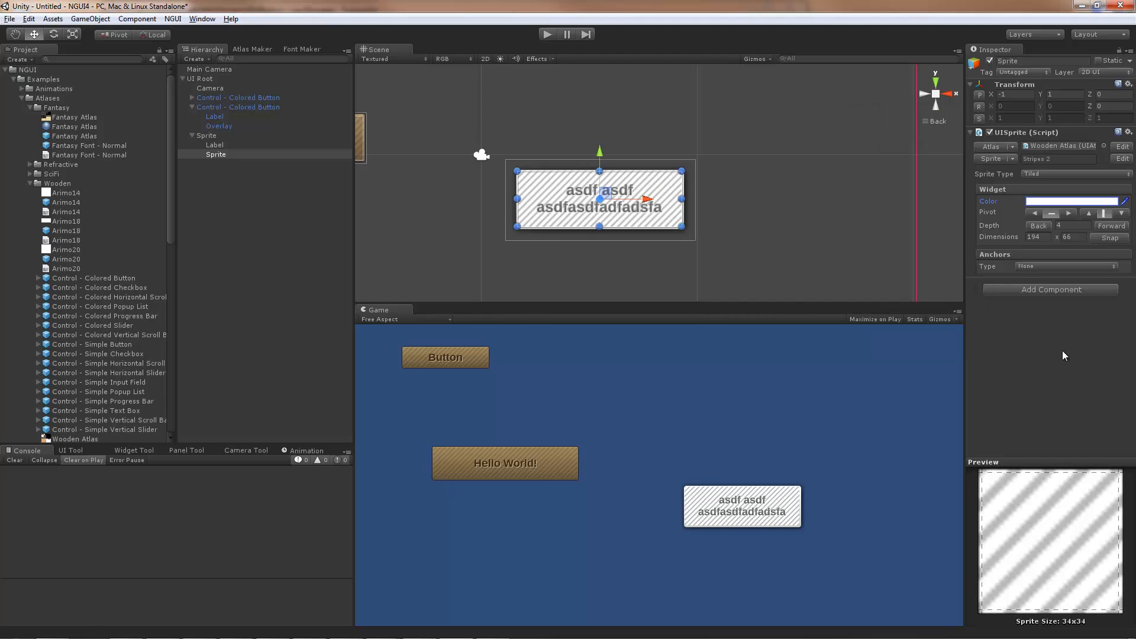
# Change the striped sprite's image to Stripes 3 and stretch it slightly to about 194 x 68.
pyautogui.click(991, 159)
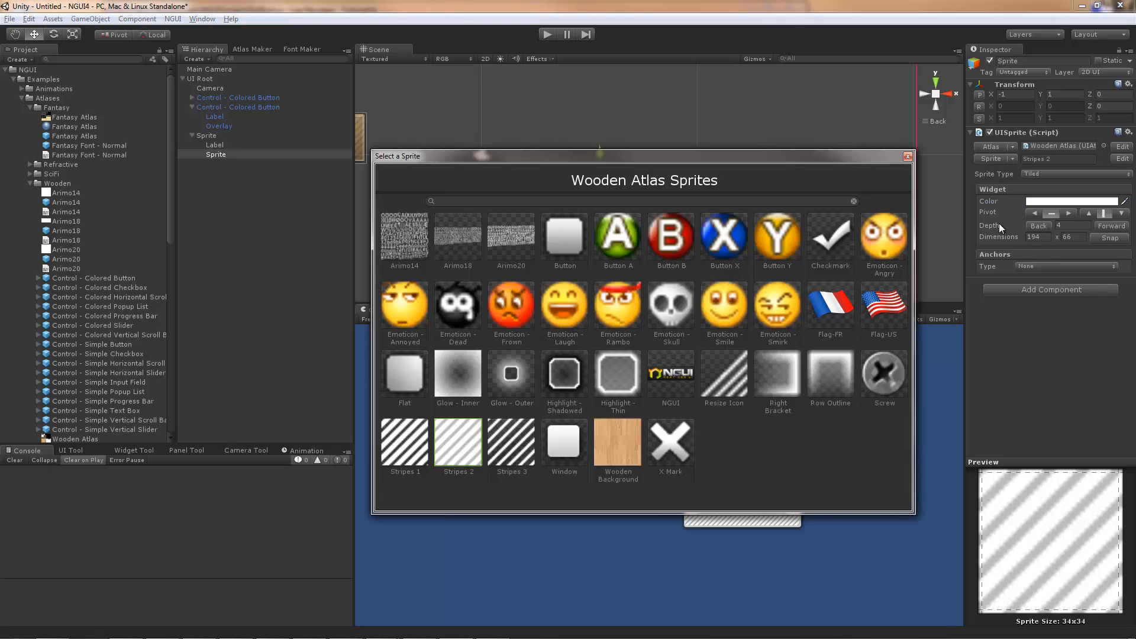
pyautogui.doubleClick(522, 439)
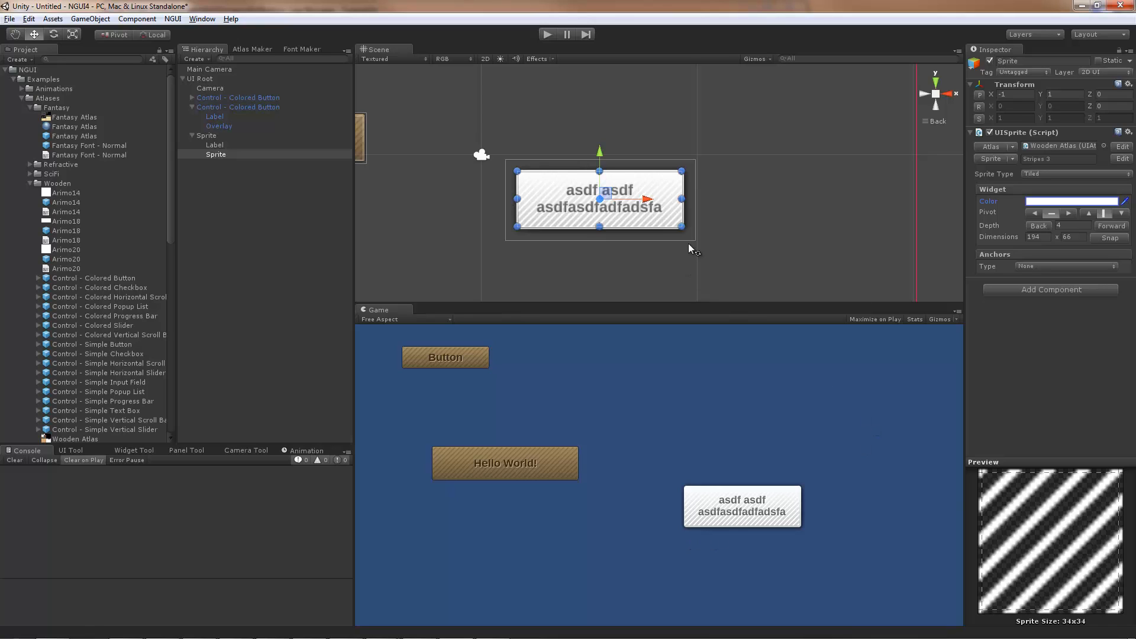
pyautogui.moveTo(683, 228); pyautogui.dragTo(685, 233)
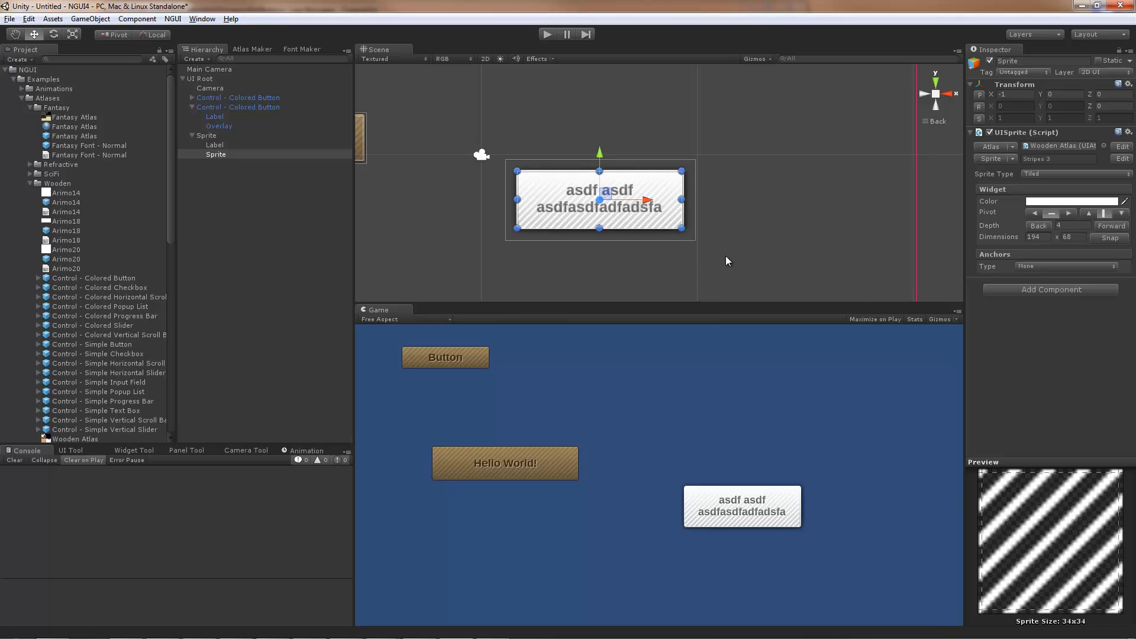
# Set the striped sprite's color to black with an alpha of 39.
pyautogui.click(1070, 201)
pyautogui.moveTo(870, 198); pyautogui.dragTo(835, 184)
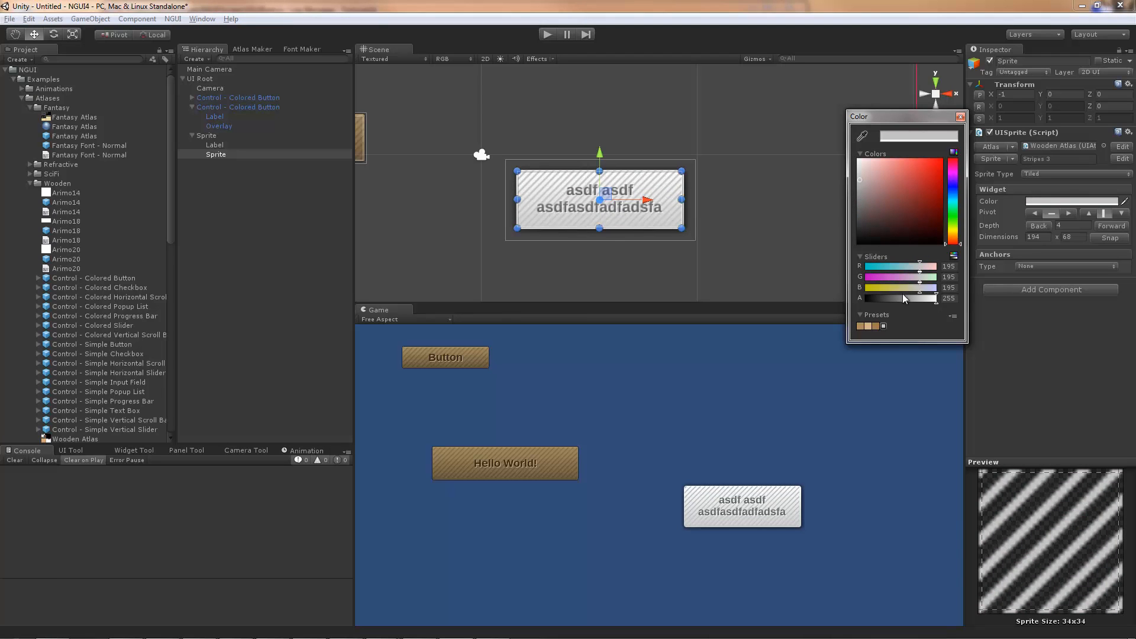
pyautogui.moveTo(902, 296); pyautogui.dragTo(891, 299)
pyautogui.moveTo(876, 177); pyautogui.dragTo(830, 250)
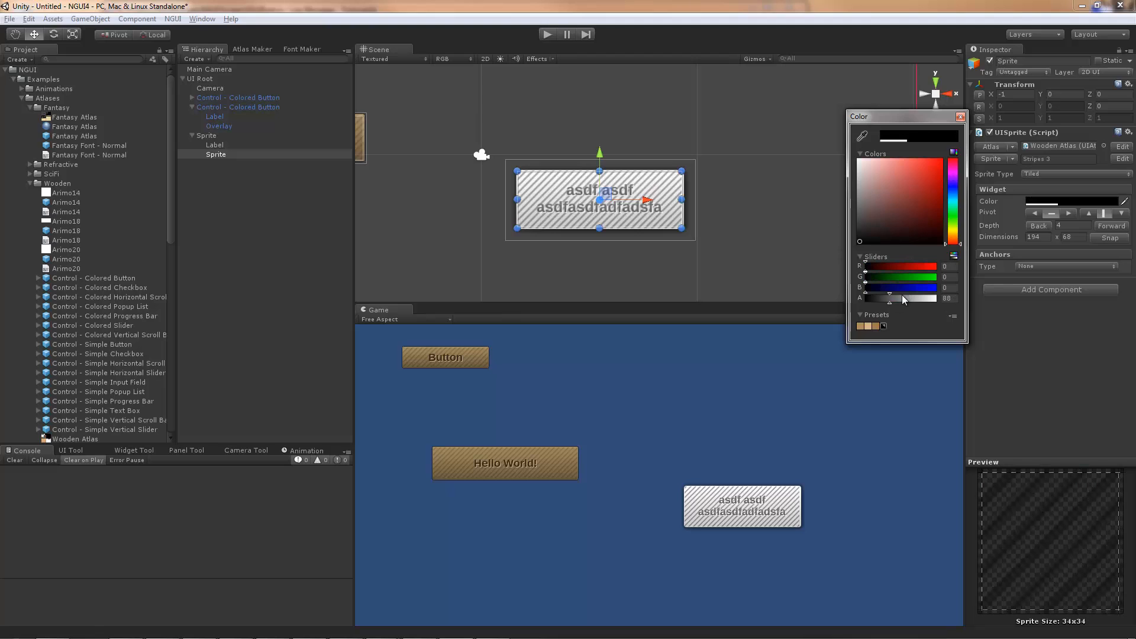
pyautogui.moveTo(901, 294); pyautogui.dragTo(874, 302)
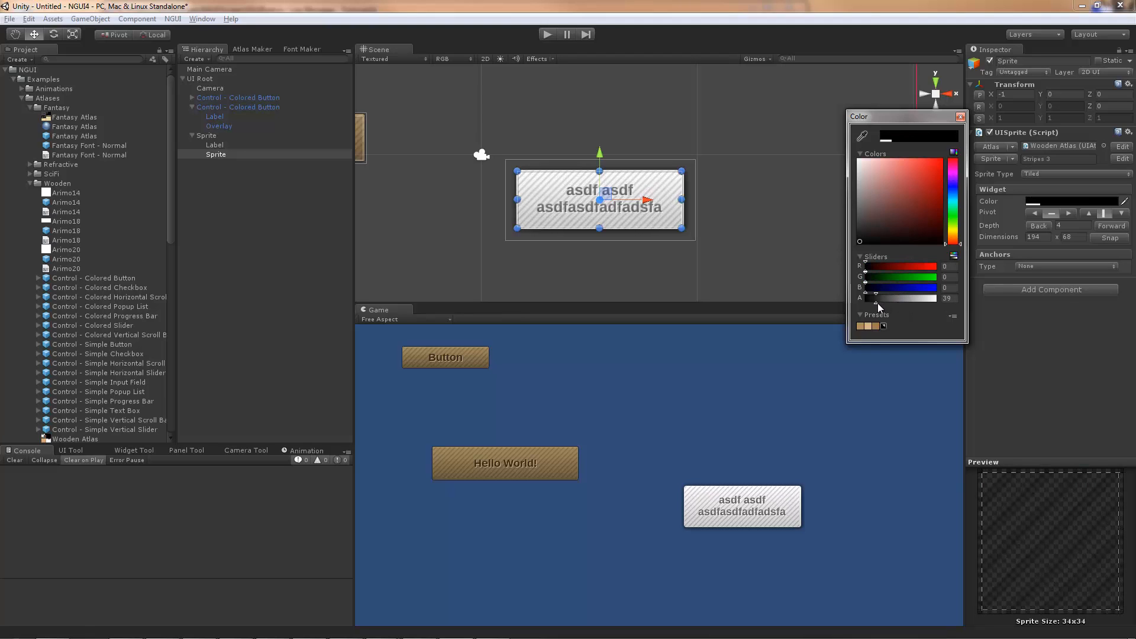
pyautogui.click(960, 117)
# Enlarge the striped sprite to about 196 x 70 to fit the button's edges, keeping the child sprite selected.
pyautogui.scroll(4, 694, 264)
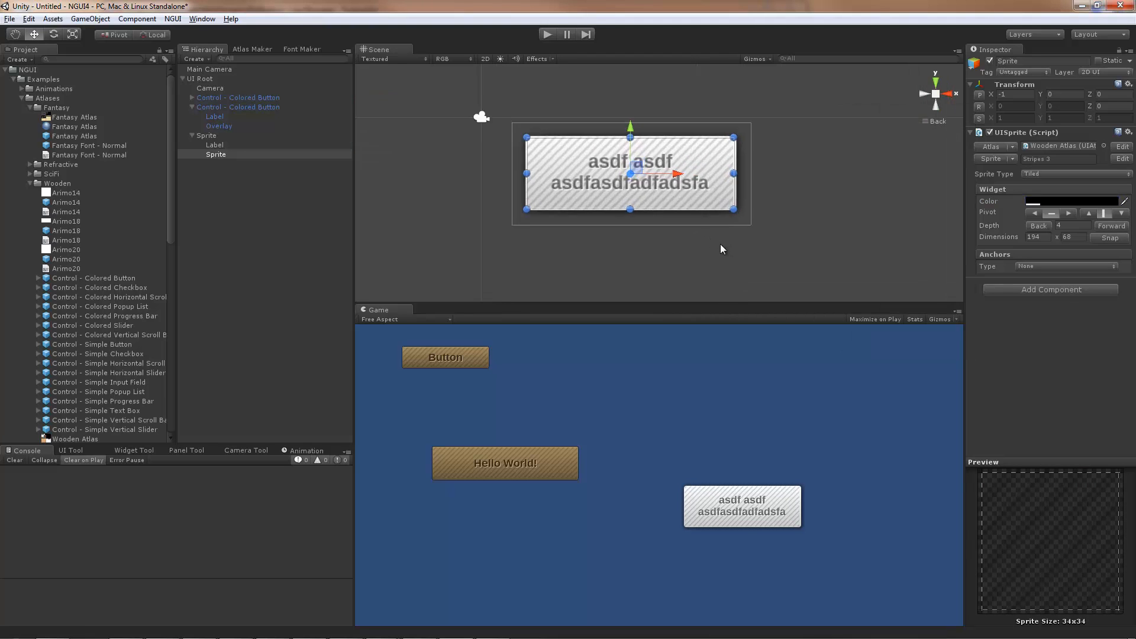
pyautogui.moveTo(786, 105); pyautogui.dragTo(792, 101)
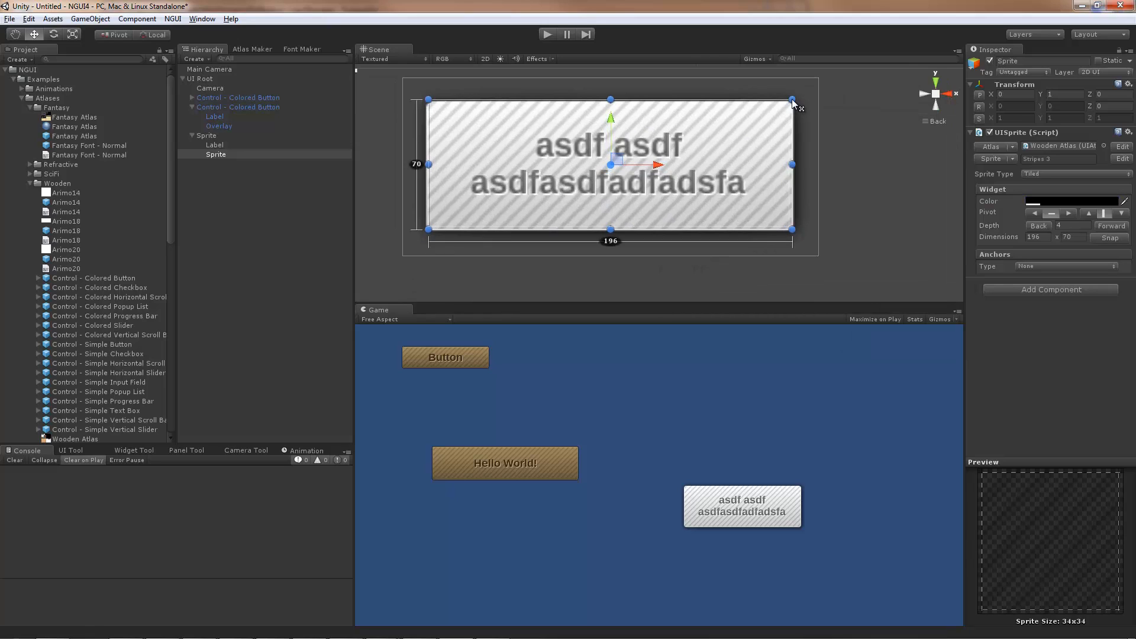
pyautogui.click(428, 163)
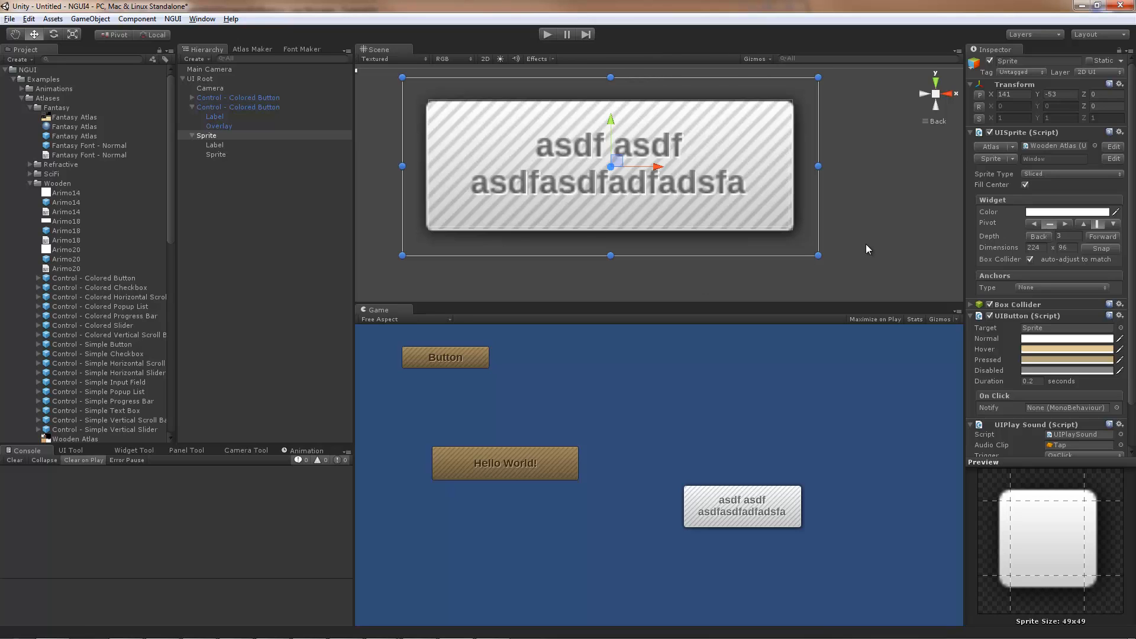
pyautogui.click(214, 154)
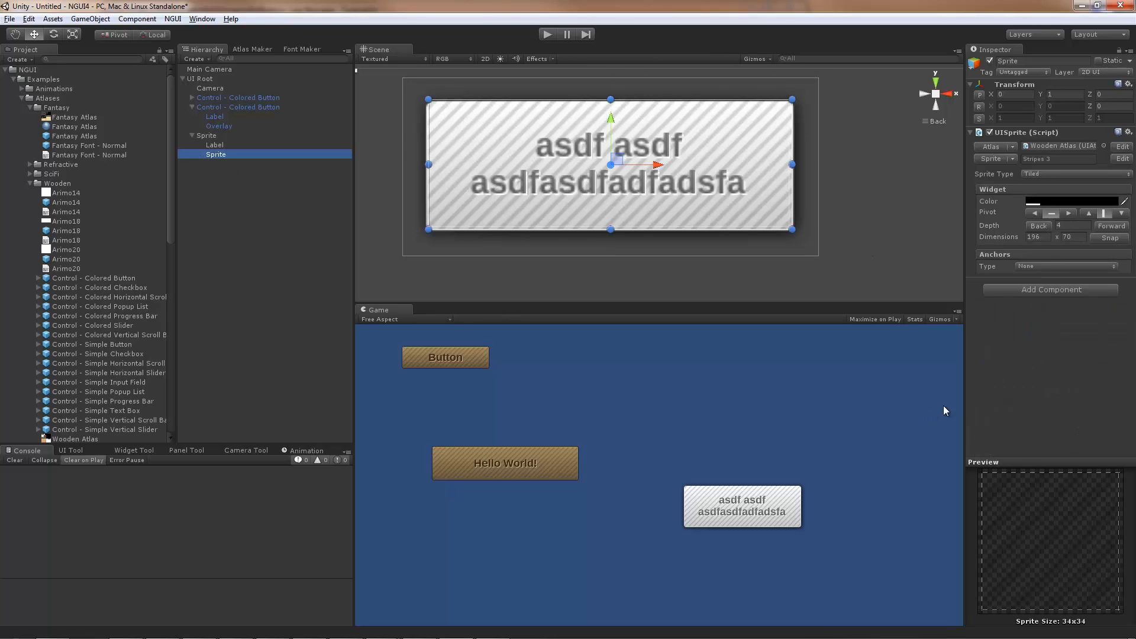
# Set the striped child sprite's anchor type to Unified and resize the parent button sprite to about 214 x 88.
pyautogui.click(1041, 267)
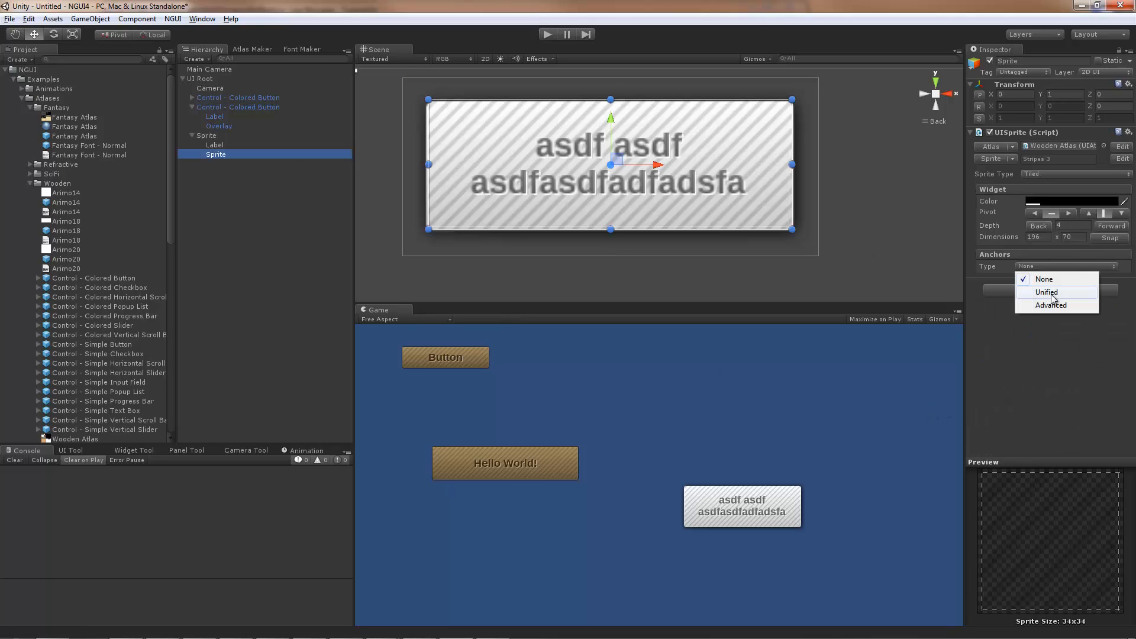
pyautogui.click(1051, 293)
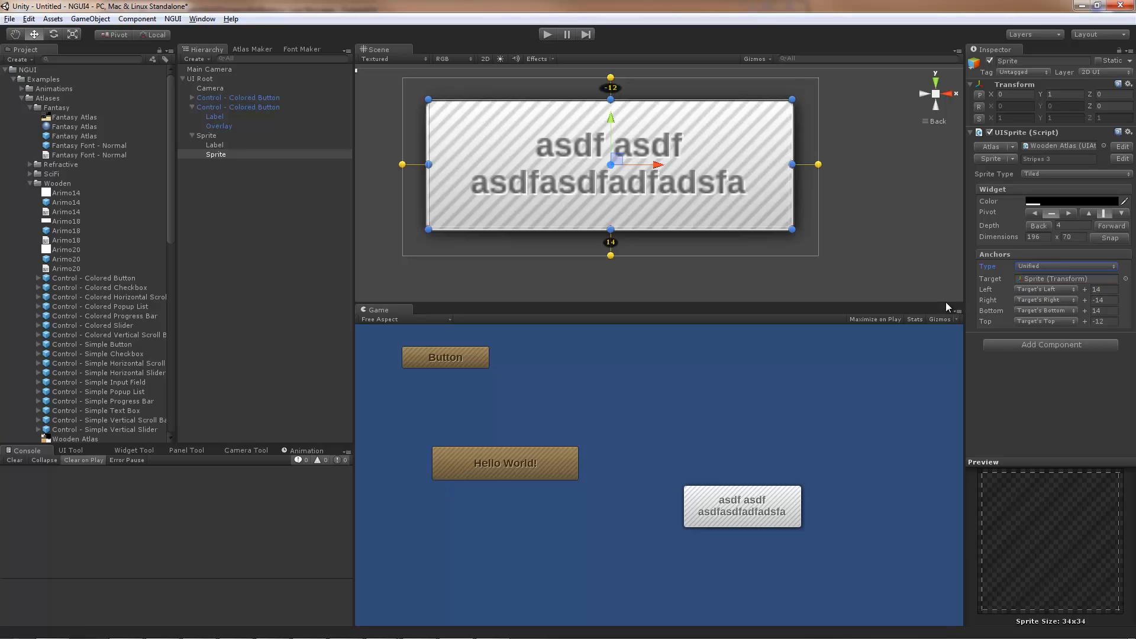
pyautogui.click(595, 192)
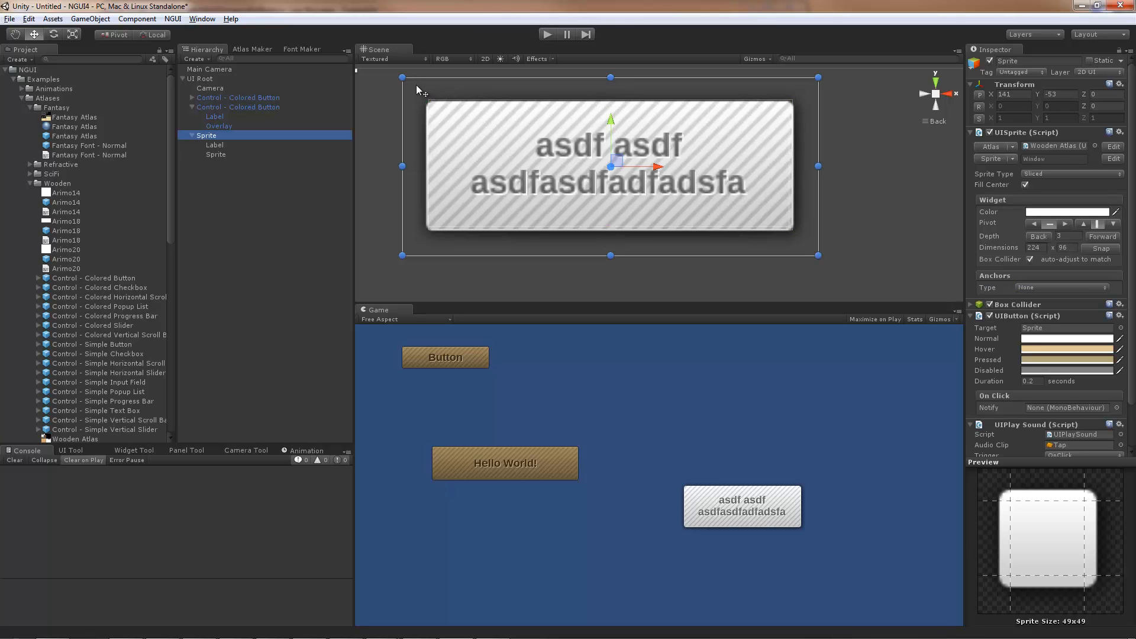
pyautogui.moveTo(402, 78); pyautogui.dragTo(421, 92)
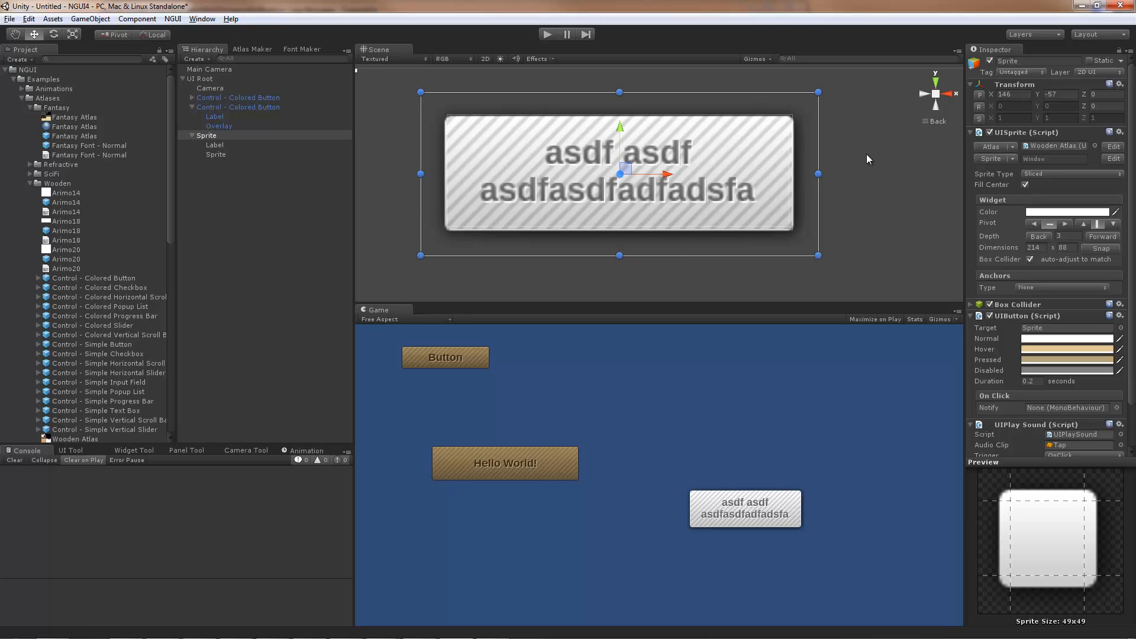
# Change the text of the white button's label to "My Awesome Button #2".
pyautogui.click(572, 150)
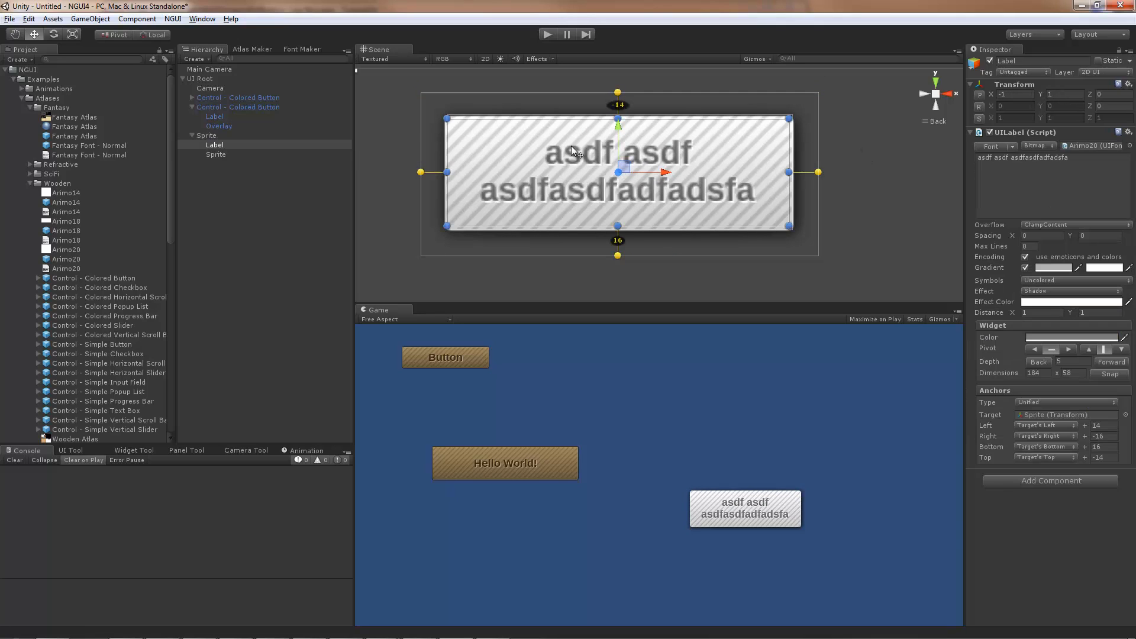
pyautogui.click(1083, 176)
pyautogui.write('M')
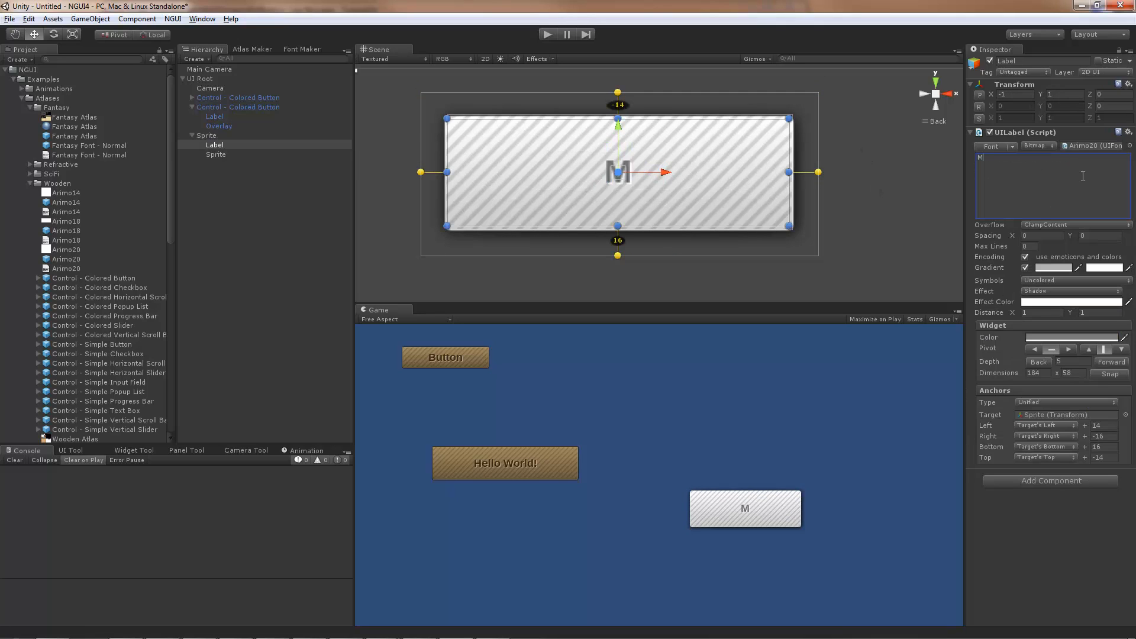
pyautogui.write('y Awesome Button')
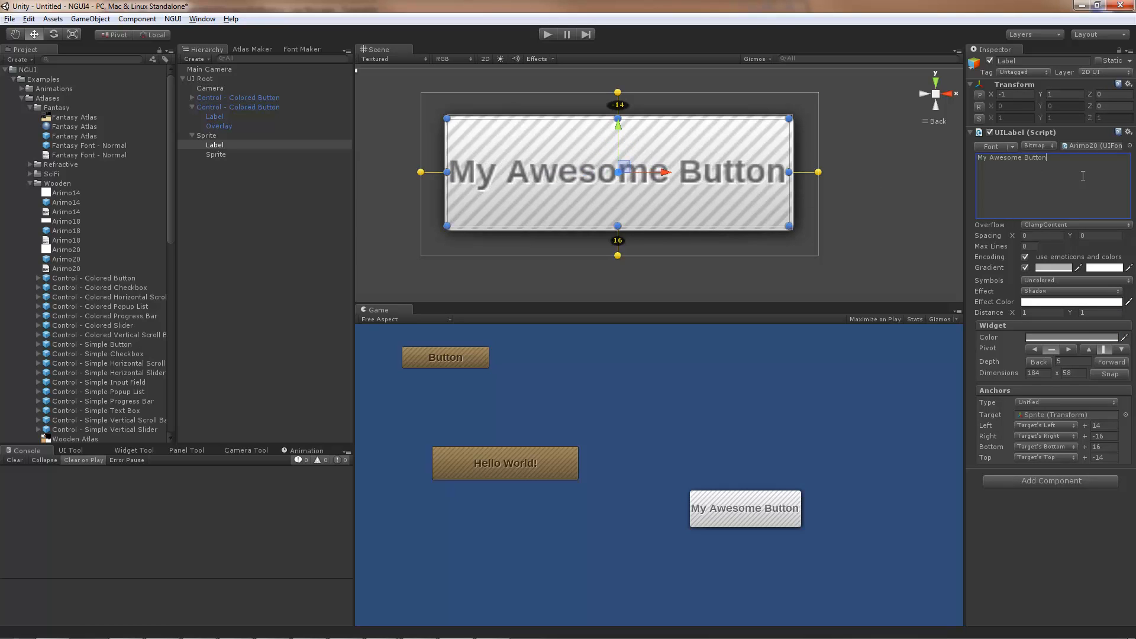
pyautogui.write(' #2')
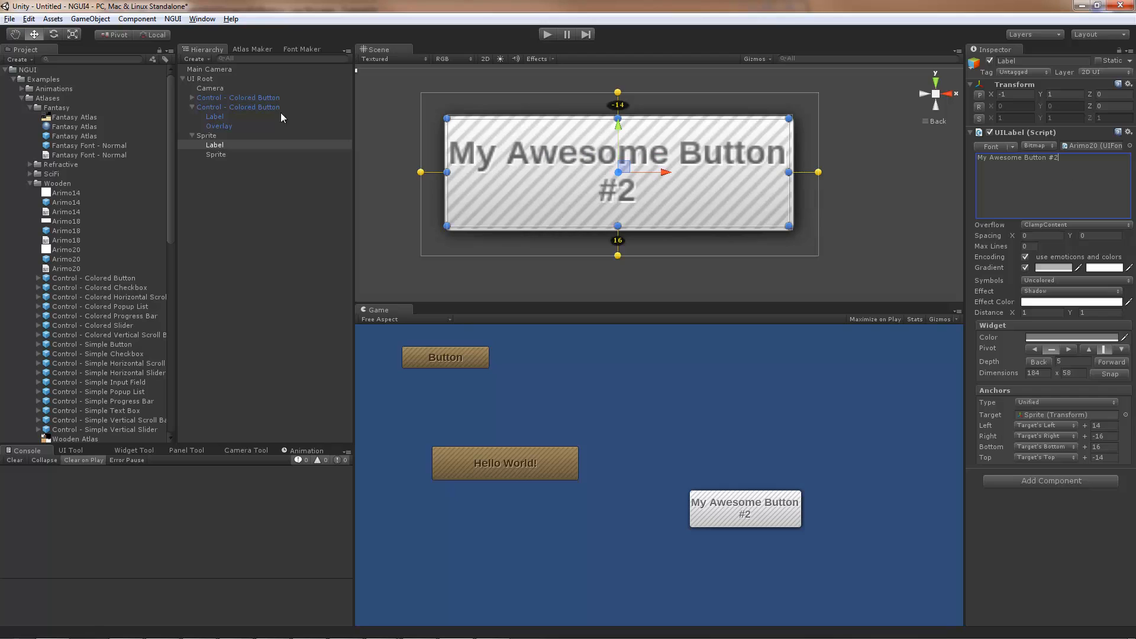
# Resize the parent button sprite to about 226 x 78 and rename it My Button.
pyautogui.click(224, 136)
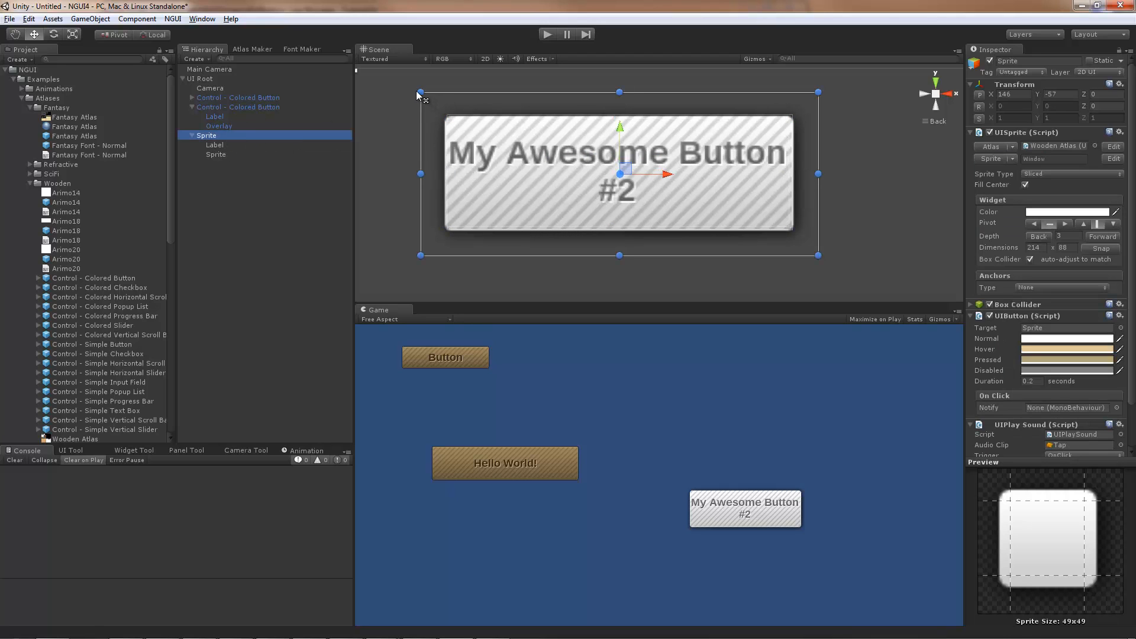
pyautogui.moveTo(419, 94); pyautogui.dragTo(399, 111)
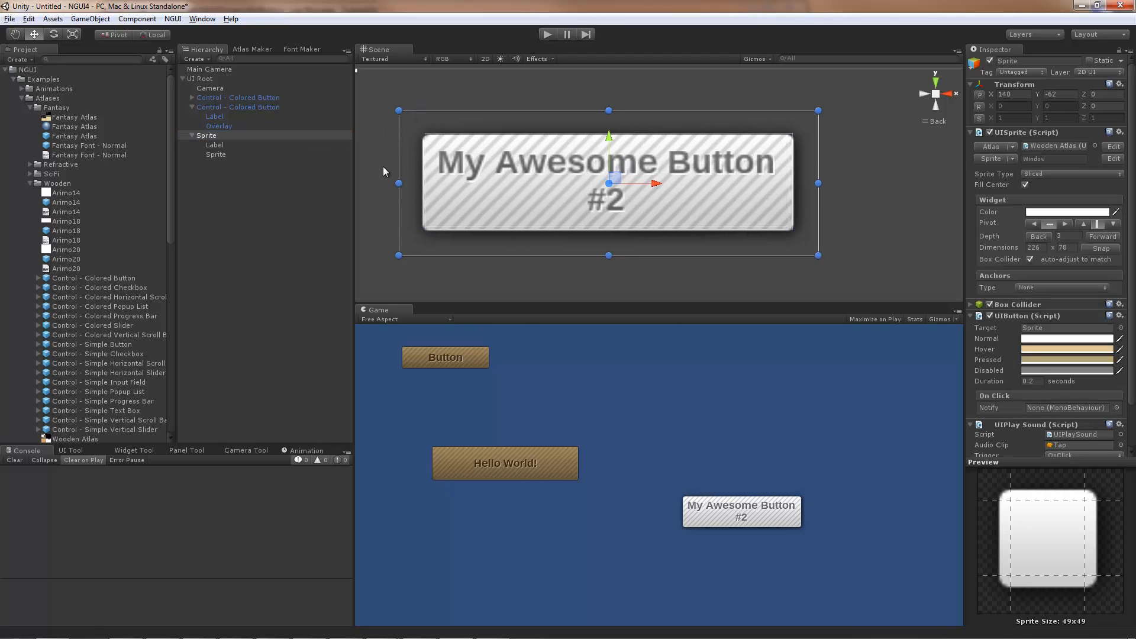
pyautogui.click(217, 137)
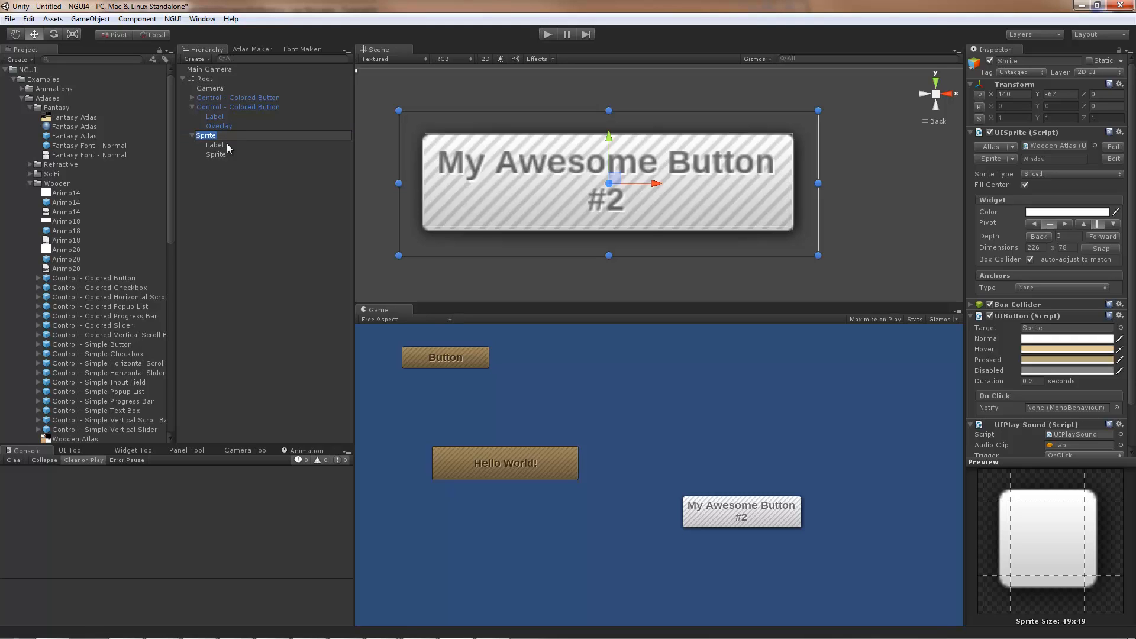
pyautogui.write('My Button')
pyautogui.press('Return')
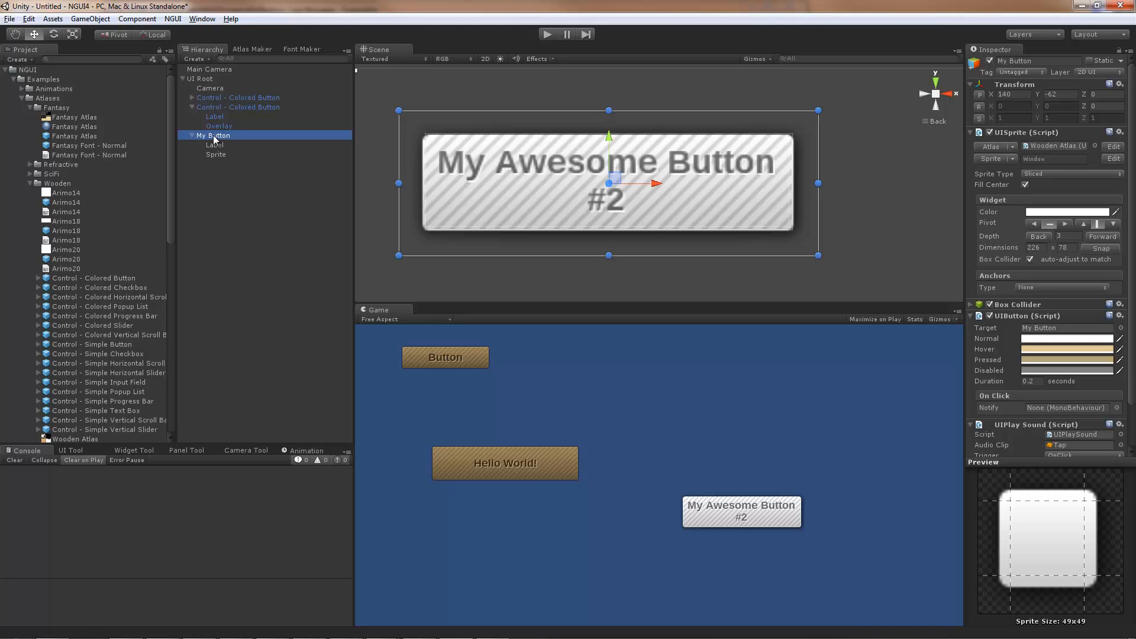
# Save My Button as a prefab in the Atlases folder and collapse the Fantasy and Wooden subfolders.
pyautogui.moveTo(214, 138); pyautogui.dragTo(61, 102)
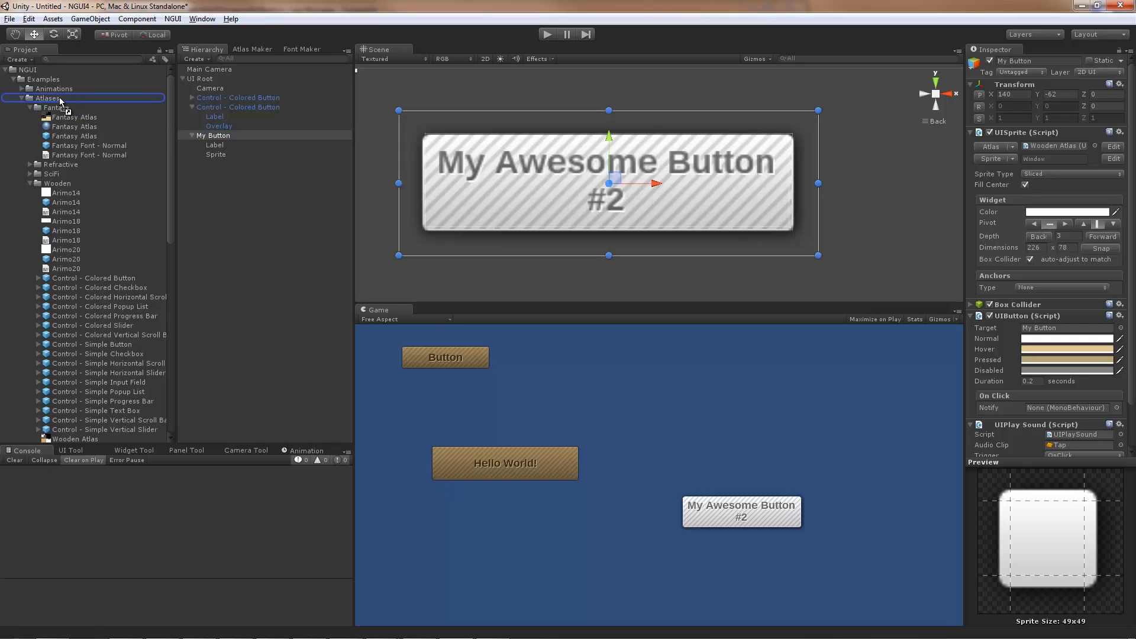
pyautogui.moveTo(61, 102); pyautogui.dragTo(60, 101)
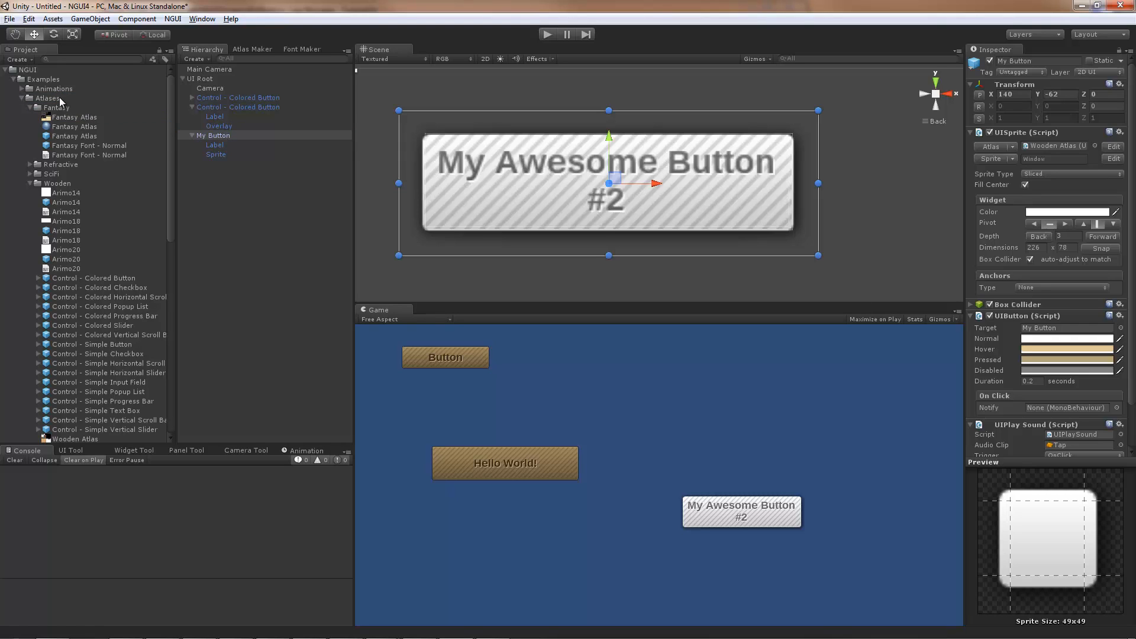
pyautogui.click(31, 108)
pyautogui.click(30, 136)
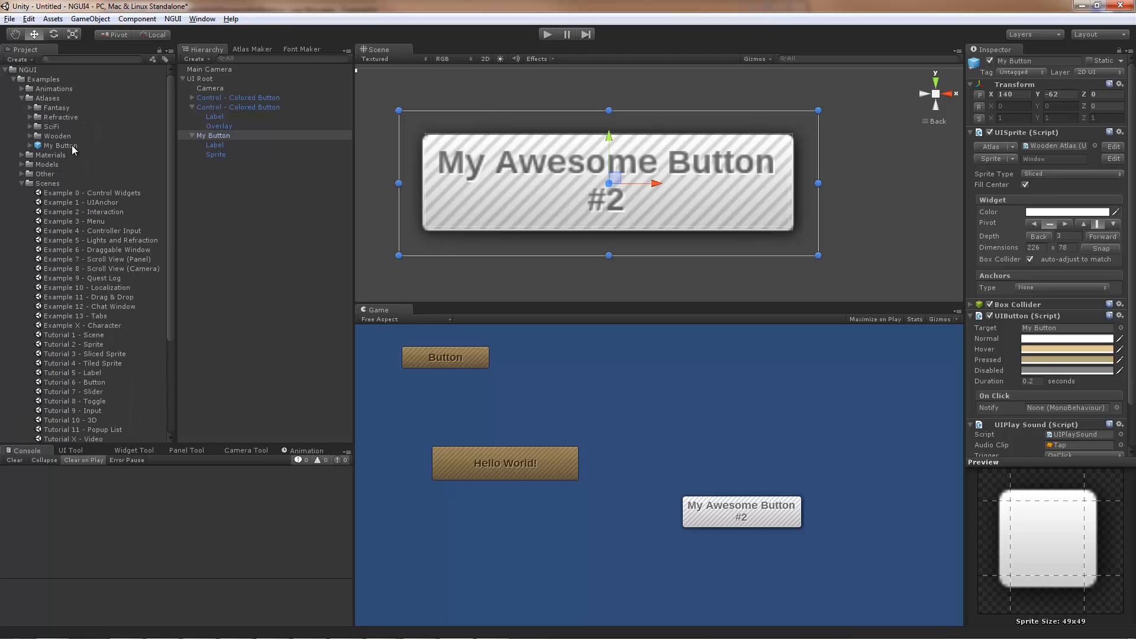
# Place two more instances of the My Button prefab, at about 140, 20 above and 140, -140 below the original.
pyautogui.scroll(-5, 632, 172)
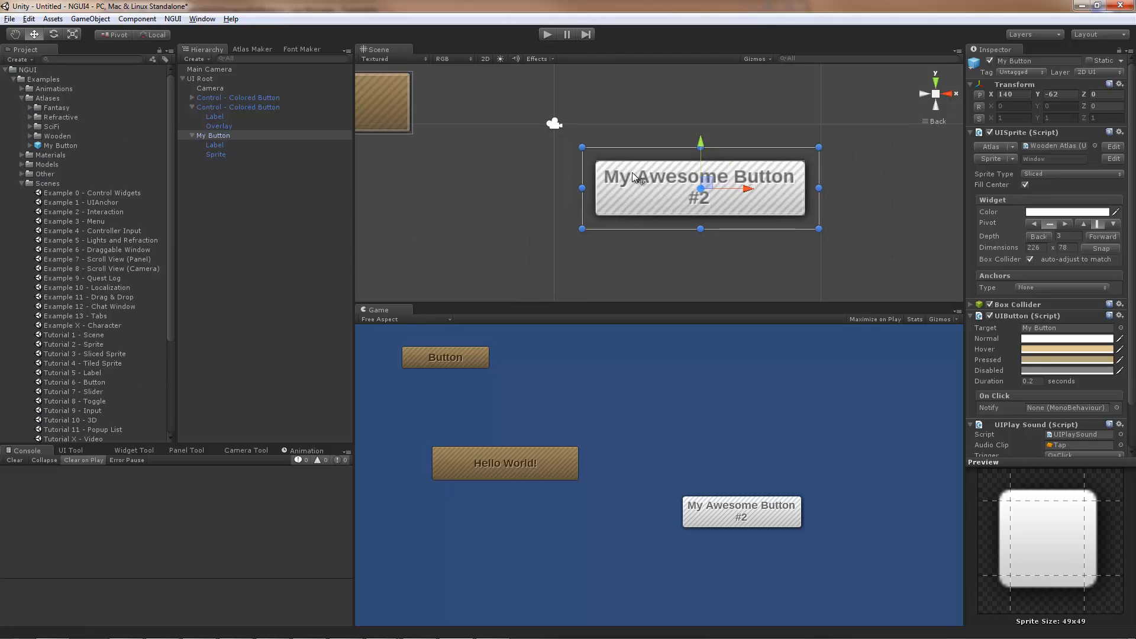
pyautogui.moveTo(56, 146); pyautogui.dragTo(733, 140)
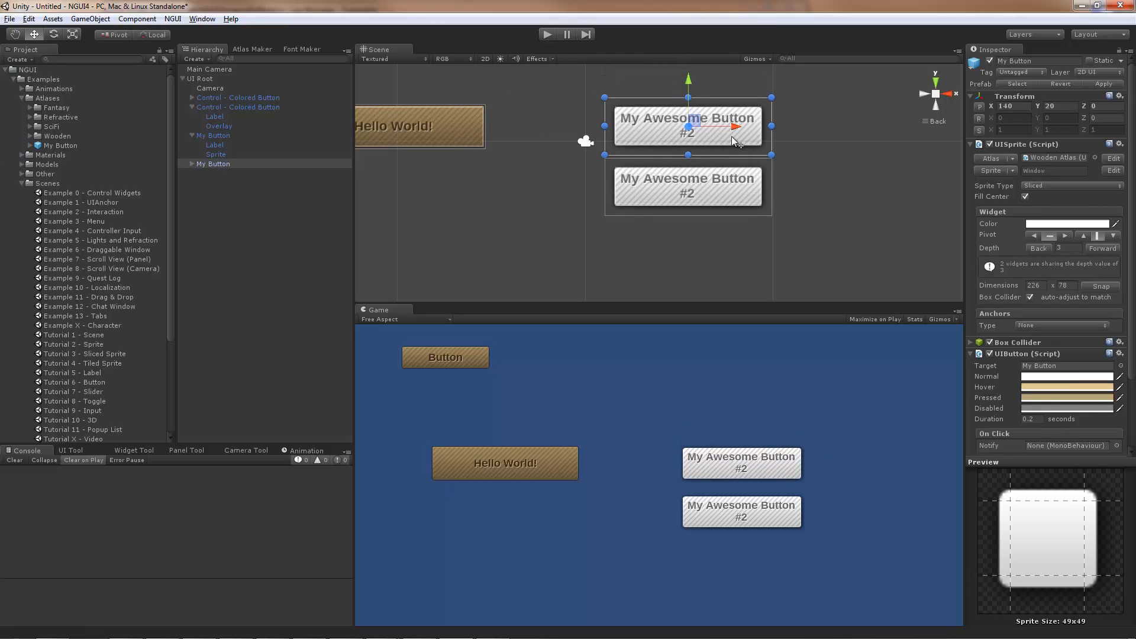
pyautogui.moveTo(71, 146); pyautogui.dragTo(721, 249)
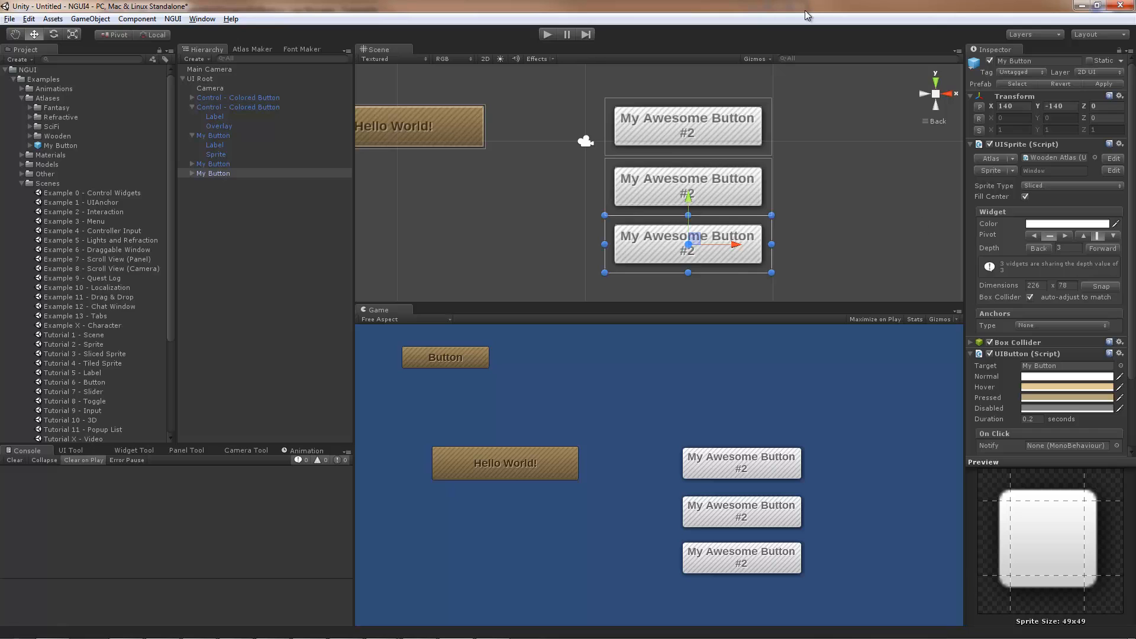
pyautogui.scroll(-2, 574, 174)
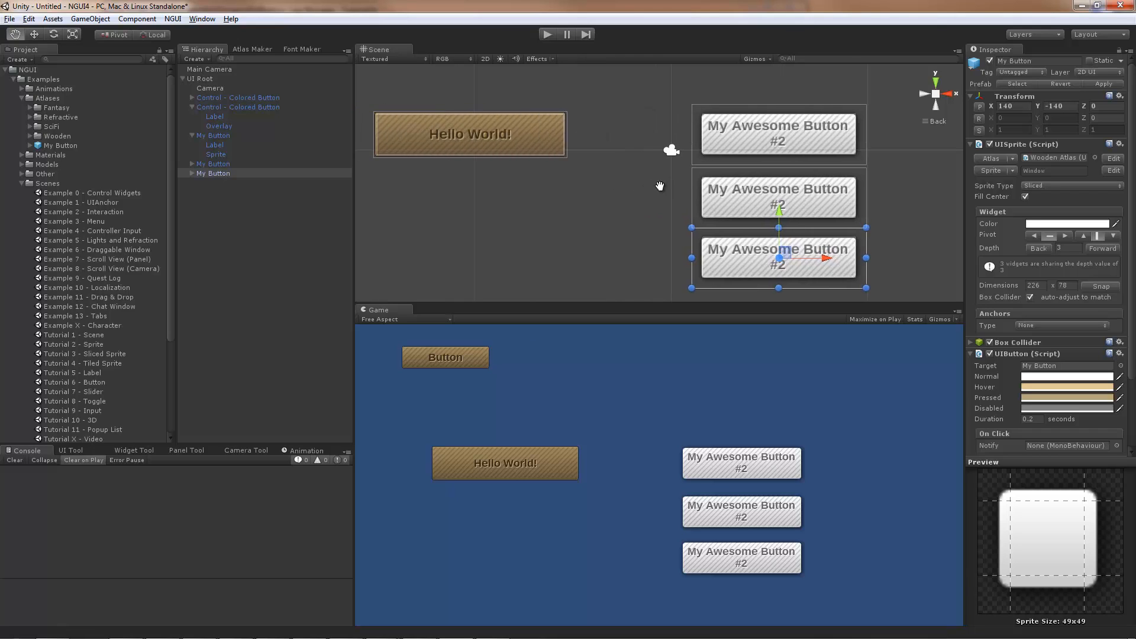
# Add a Position tween to the Hello World! button and move the button back to about X -257, Y 0.
pyautogui.click(574, 142)
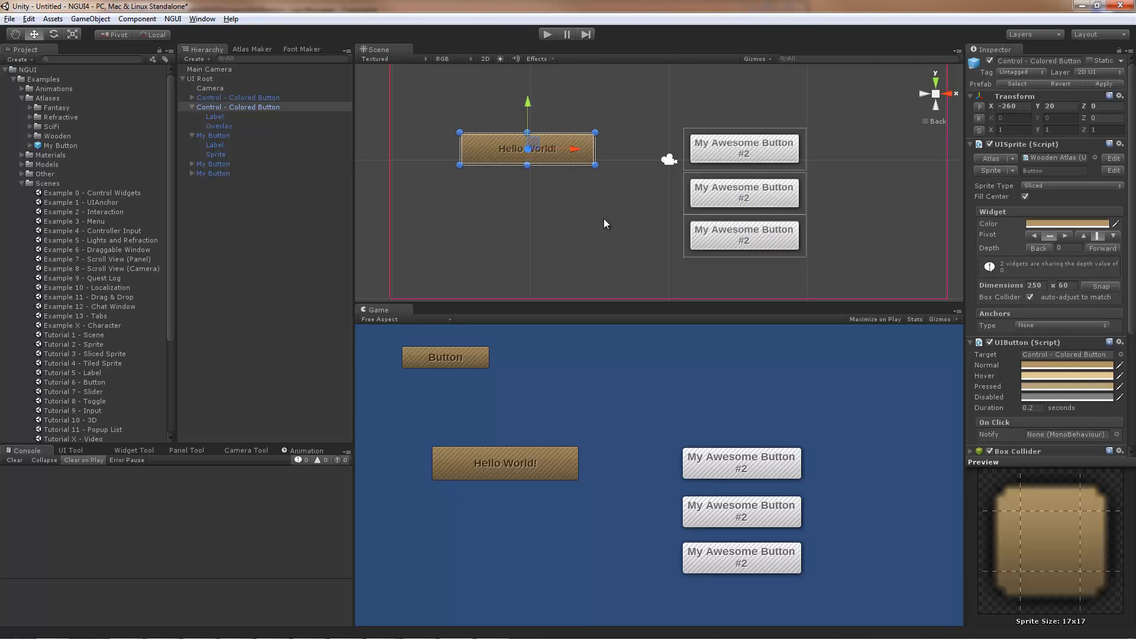
pyautogui.rightClick(577, 154)
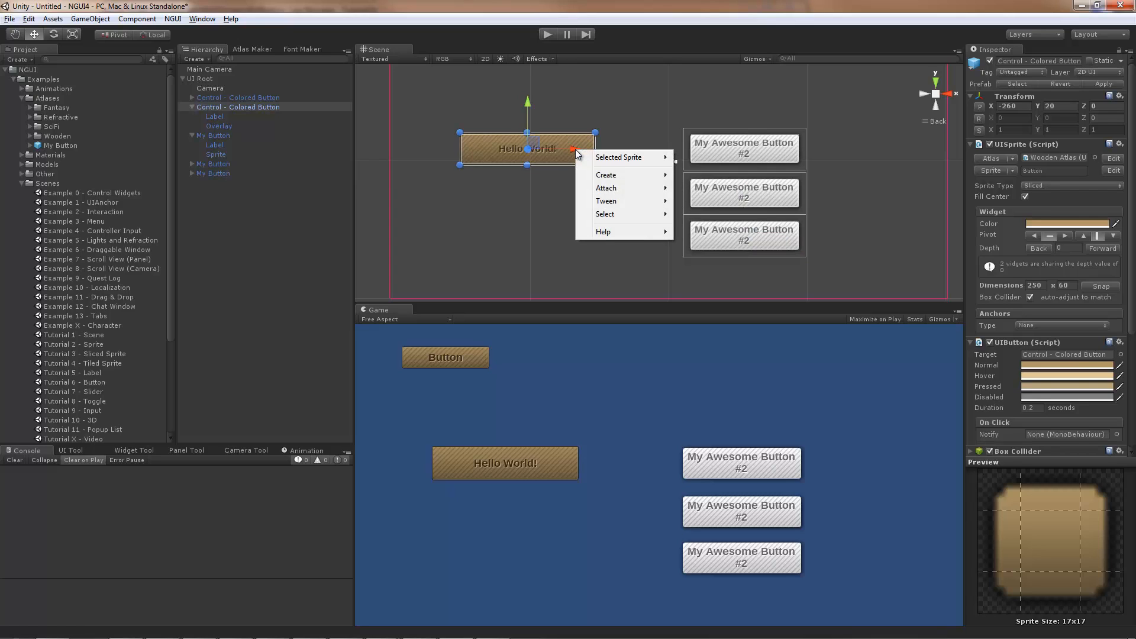
pyautogui.moveTo(632, 203)
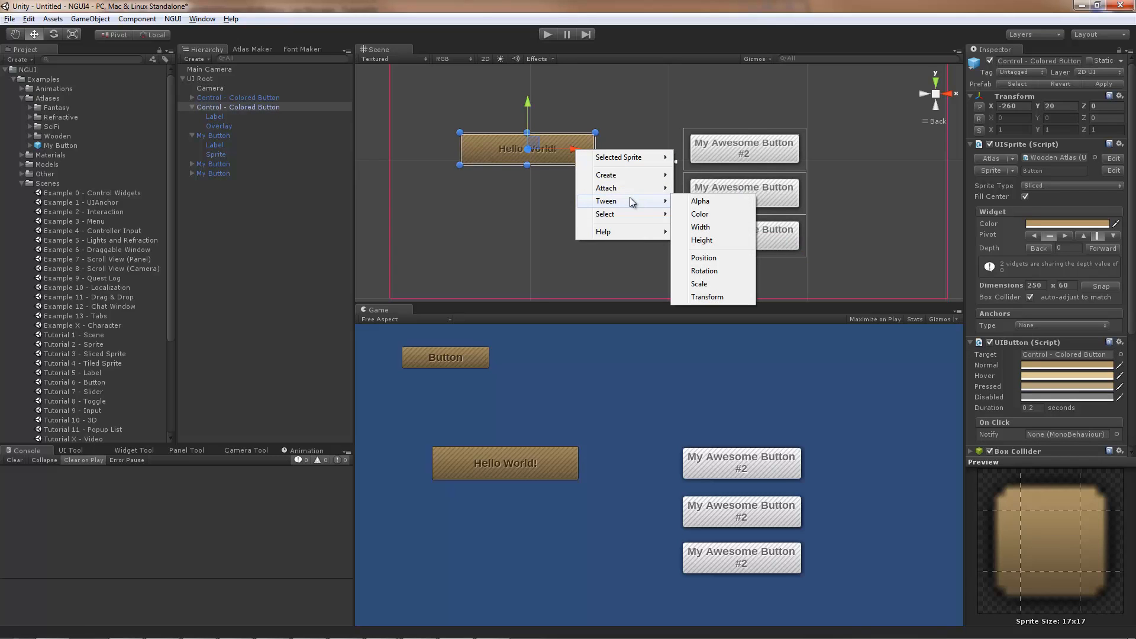
pyautogui.click(723, 256)
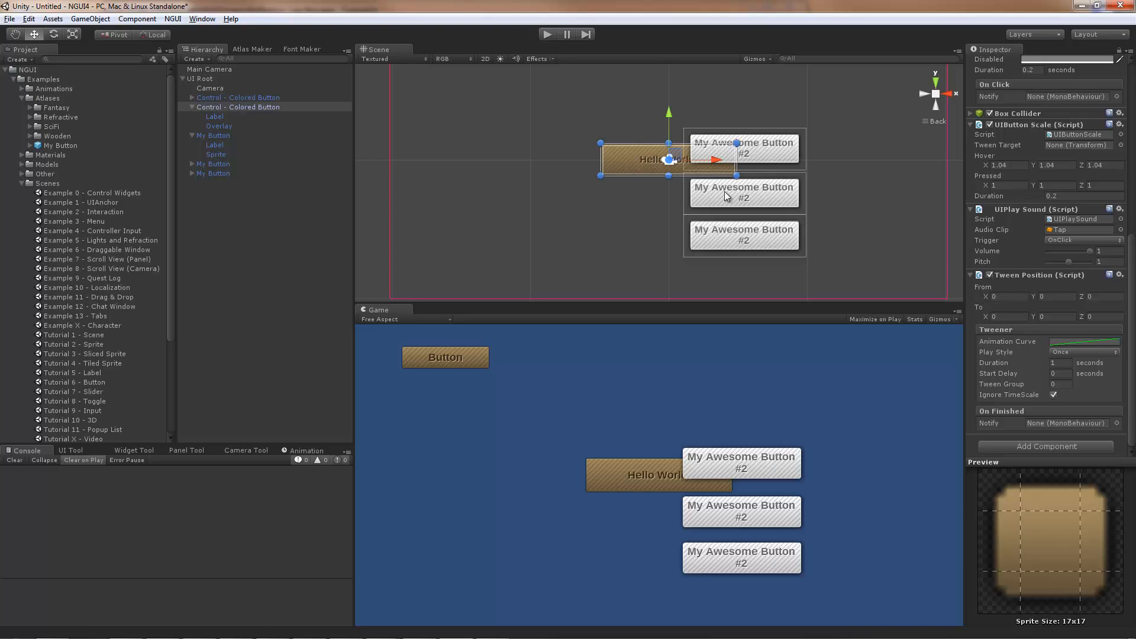
pyautogui.moveTo(648, 162); pyautogui.dragTo(510, 163)
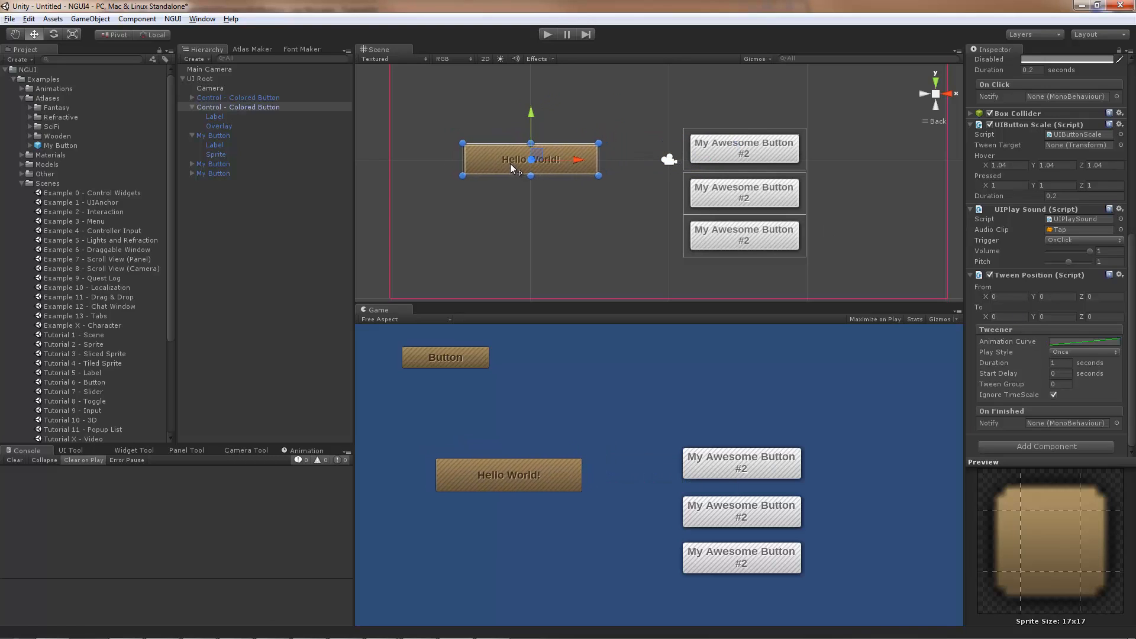
# Collapse the Hello World! button's UISprite, UIButton, UIButton Scale and UIPlay Sound components, leaving Tween Position expanded.
pyautogui.scroll(5, 1105, 256)
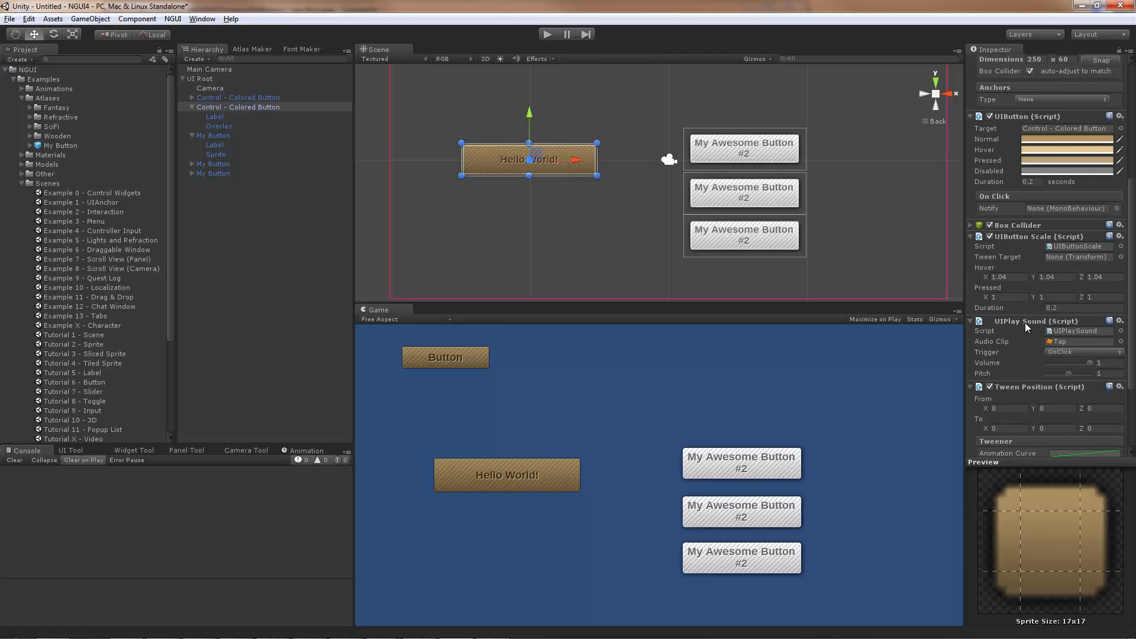
pyautogui.click(1025, 321)
pyautogui.click(1028, 237)
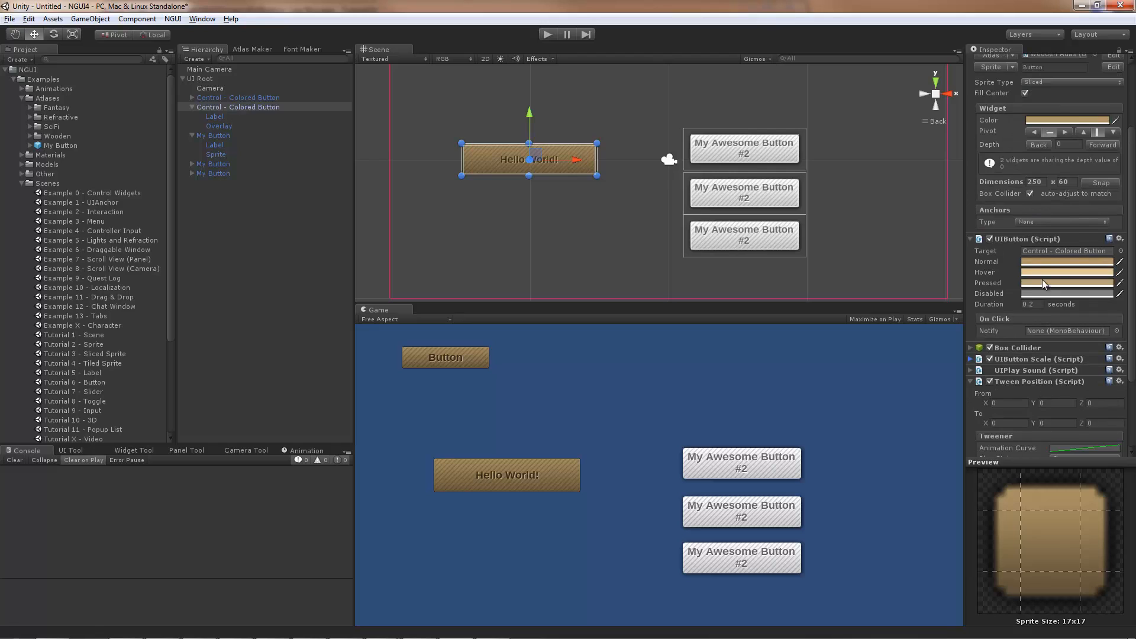
pyautogui.click(1021, 240)
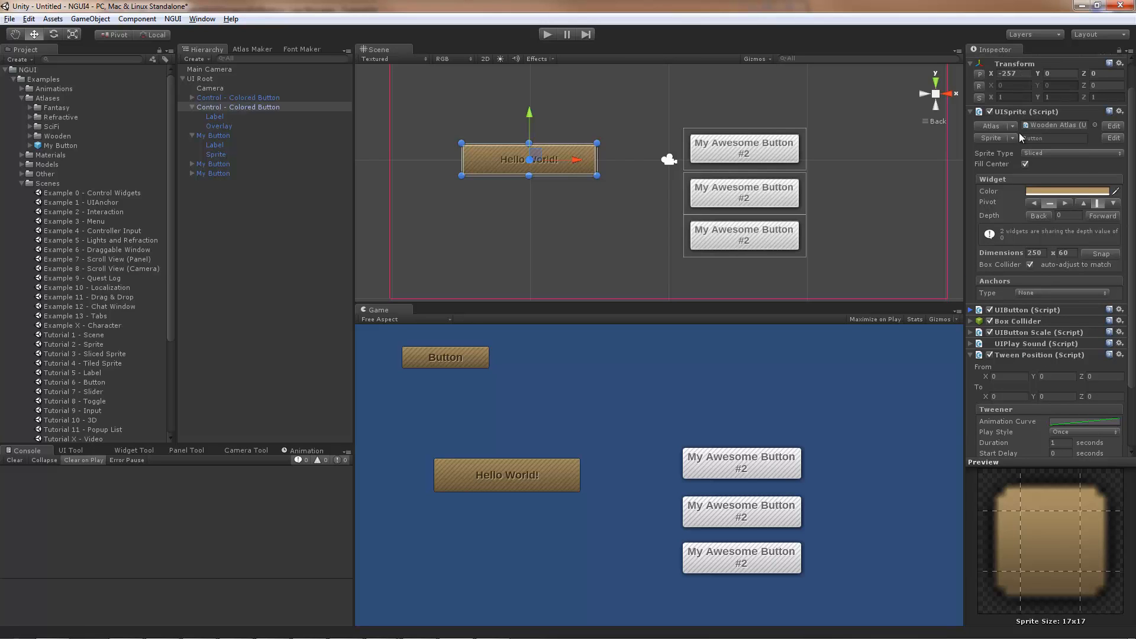
pyautogui.click(1023, 112)
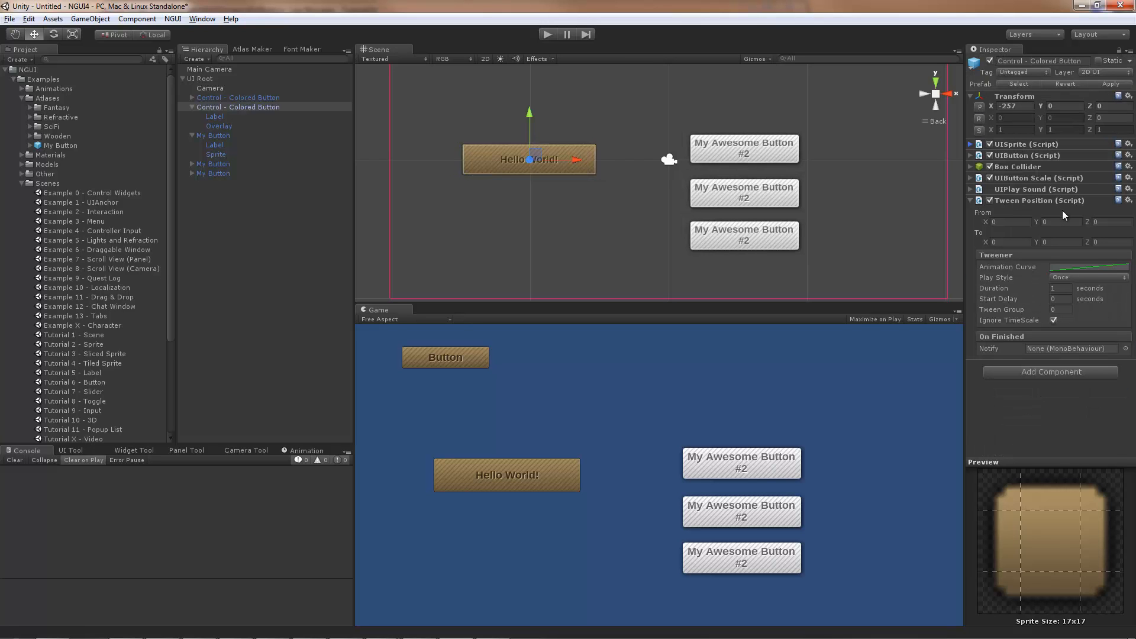
# Set the Tween Position's From X to -257 and its To values to X -257, Y -100.
pyautogui.click(1024, 108)
pyautogui.moveTo(1026, 109); pyautogui.dragTo(968, 103)
pyautogui.hotkey('ctrl', 'c')
pyautogui.click(1011, 222)
pyautogui.hotkey('ctrl', 'v')
pyautogui.click(1023, 242)
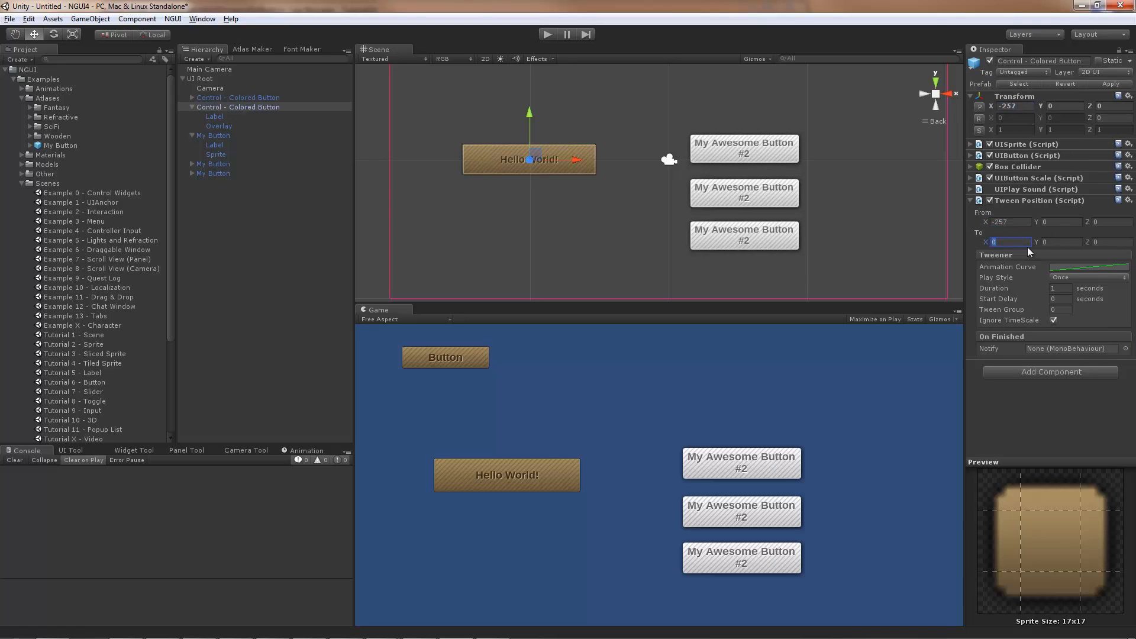
pyautogui.click(1059, 242)
pyautogui.write('-100')
# Run the scene to test the position tween, disable the Tween Position component and run the scene again.
pyautogui.click(548, 35)
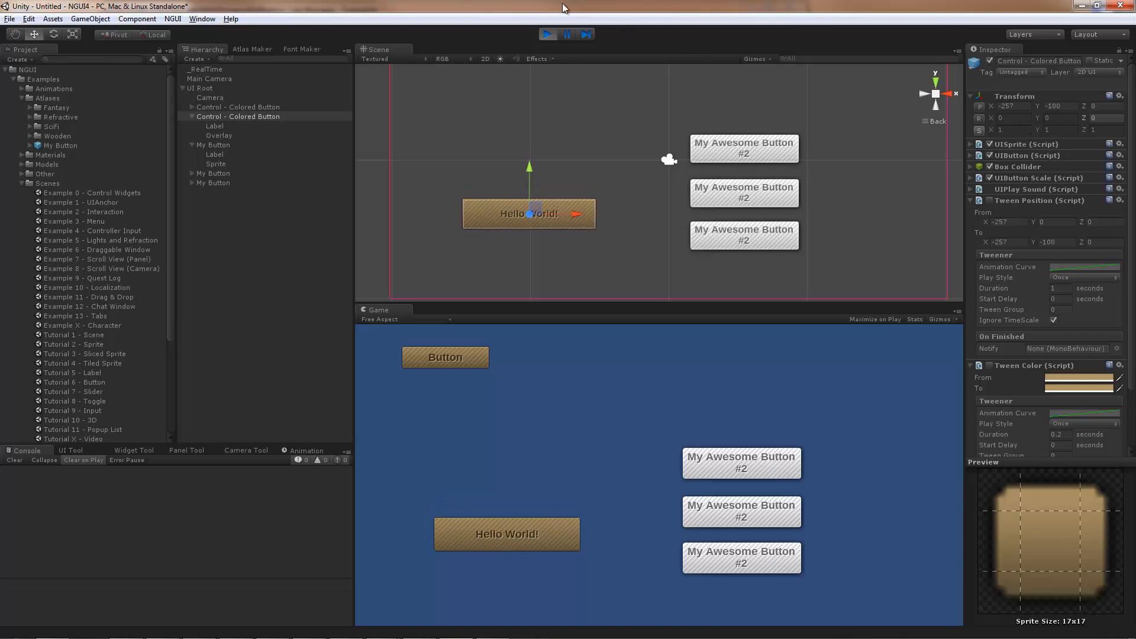
pyautogui.click(548, 33)
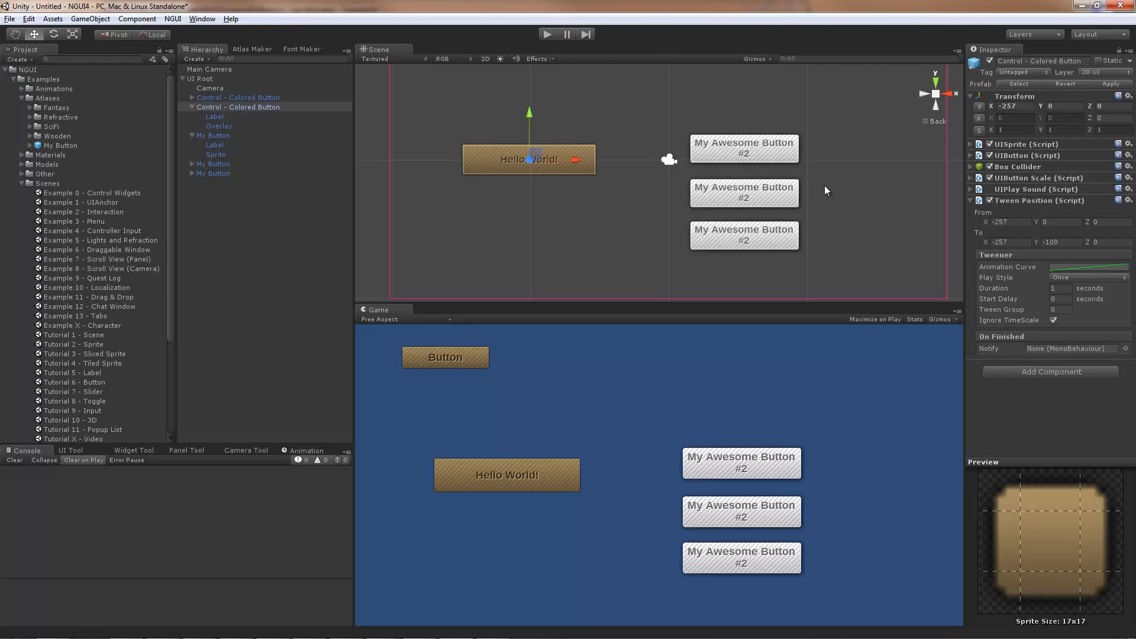
pyautogui.click(989, 201)
pyautogui.click(553, 34)
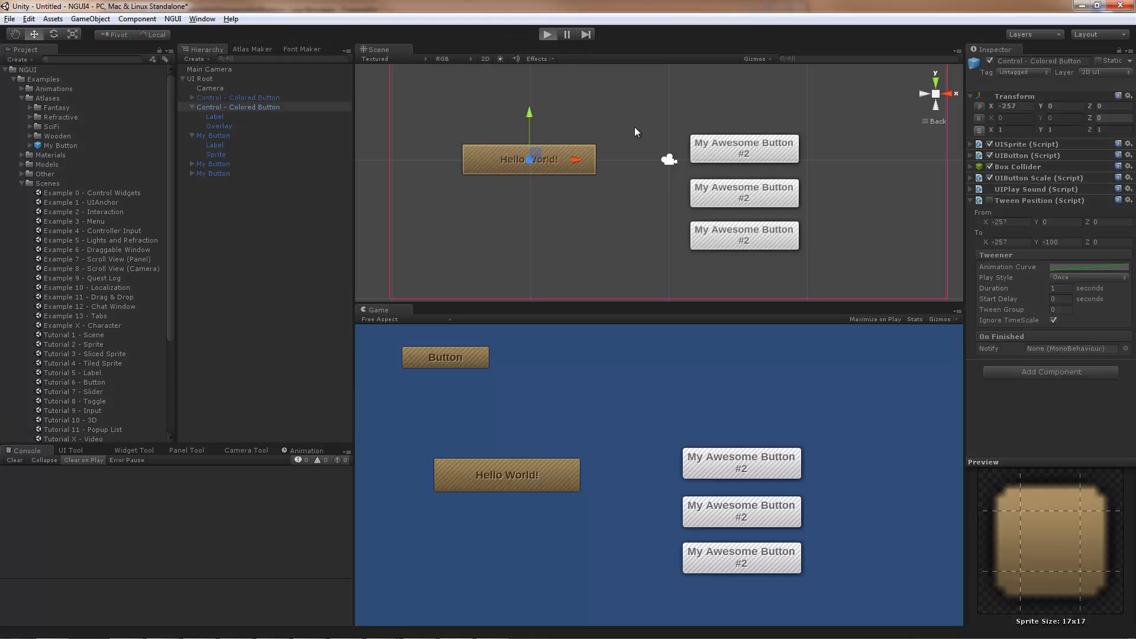
pyautogui.click(545, 33)
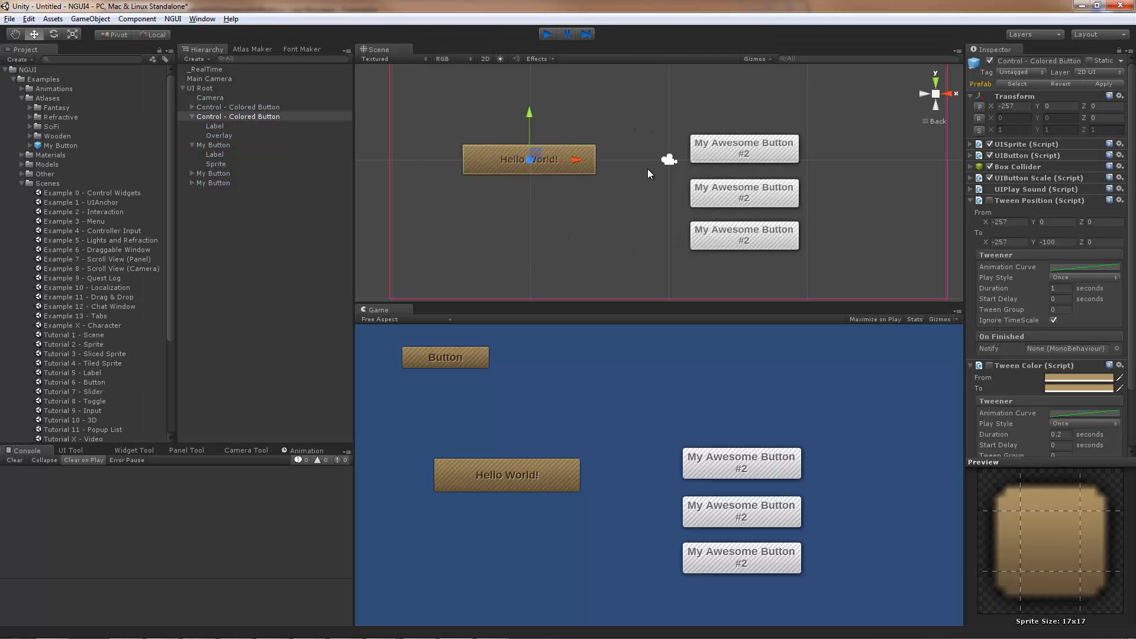
# Expand the UISprite and UIButton components of the uppermost My Awesome Button #2 to reach its On Click settings.
pyautogui.click(762, 153)
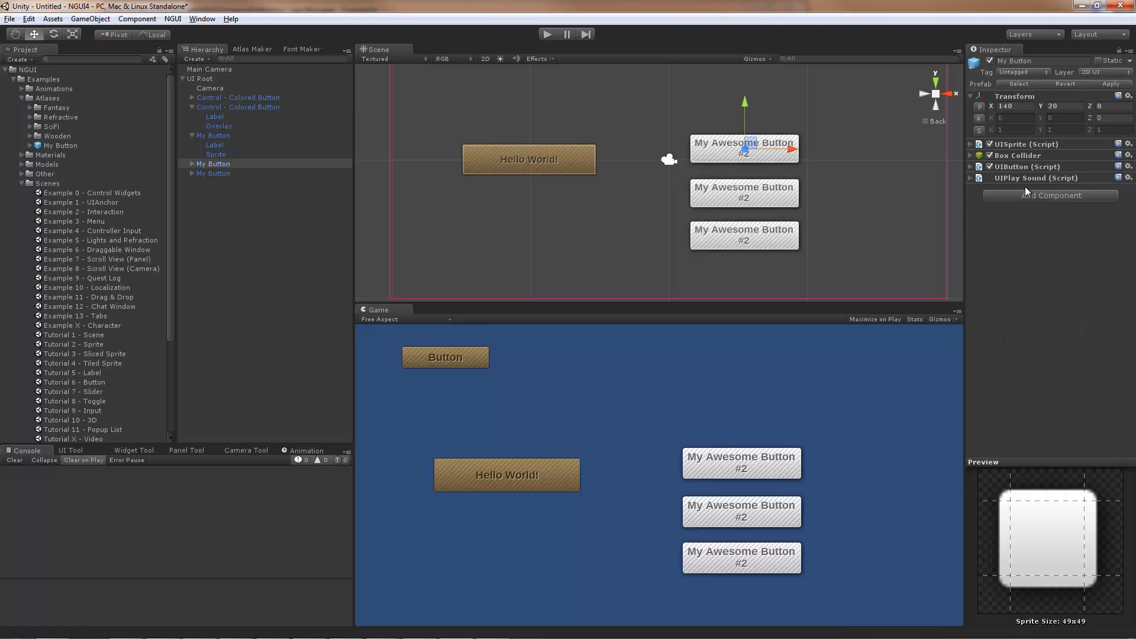
pyautogui.click(1022, 146)
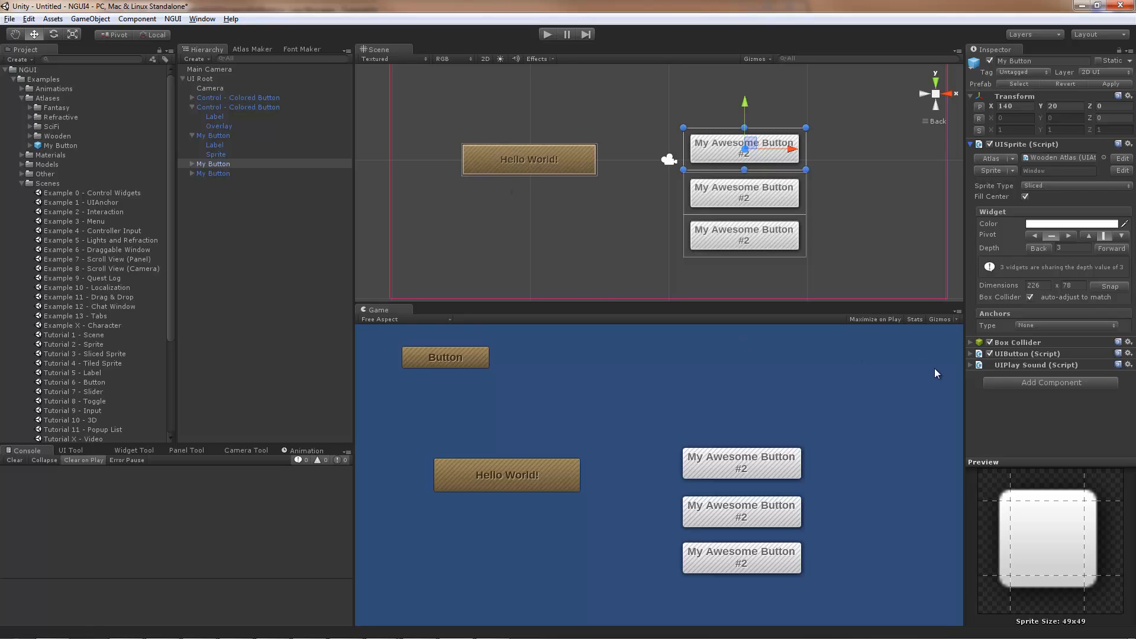
pyautogui.click(1036, 354)
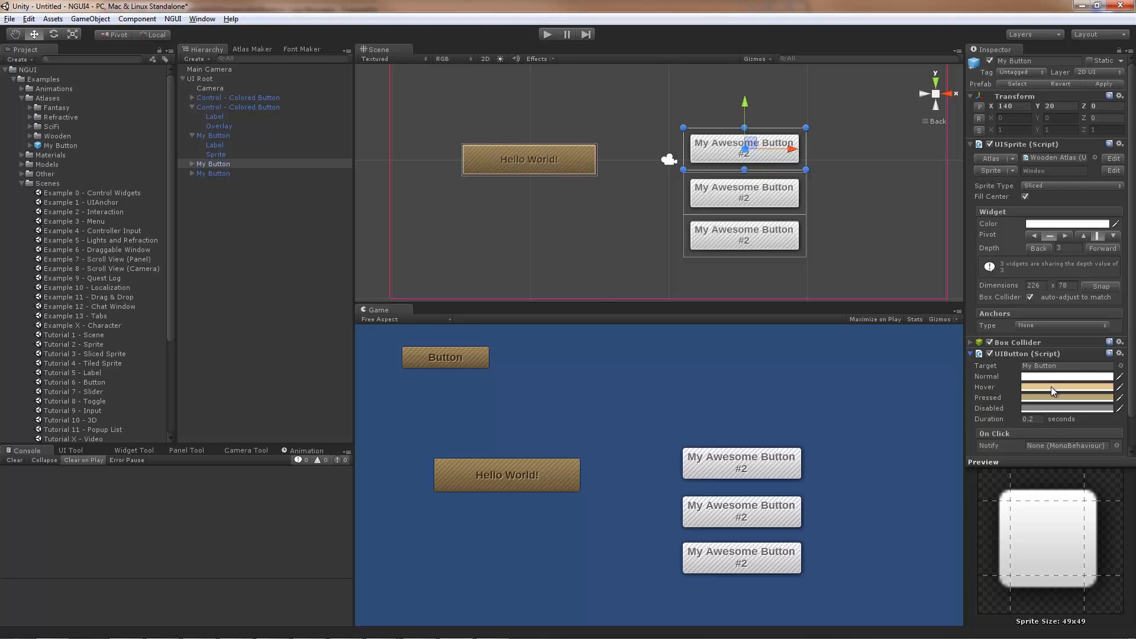
pyautogui.scroll(-2, 1047, 418)
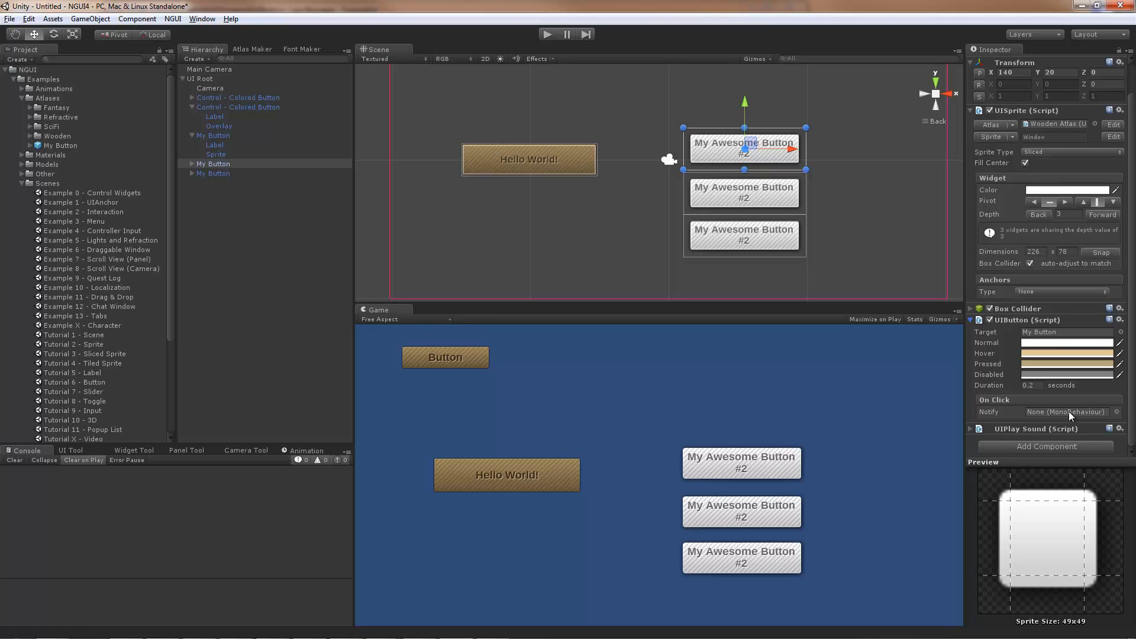
# Rename the Hello World! button's object as Tweened Button.
pyautogui.click(578, 161)
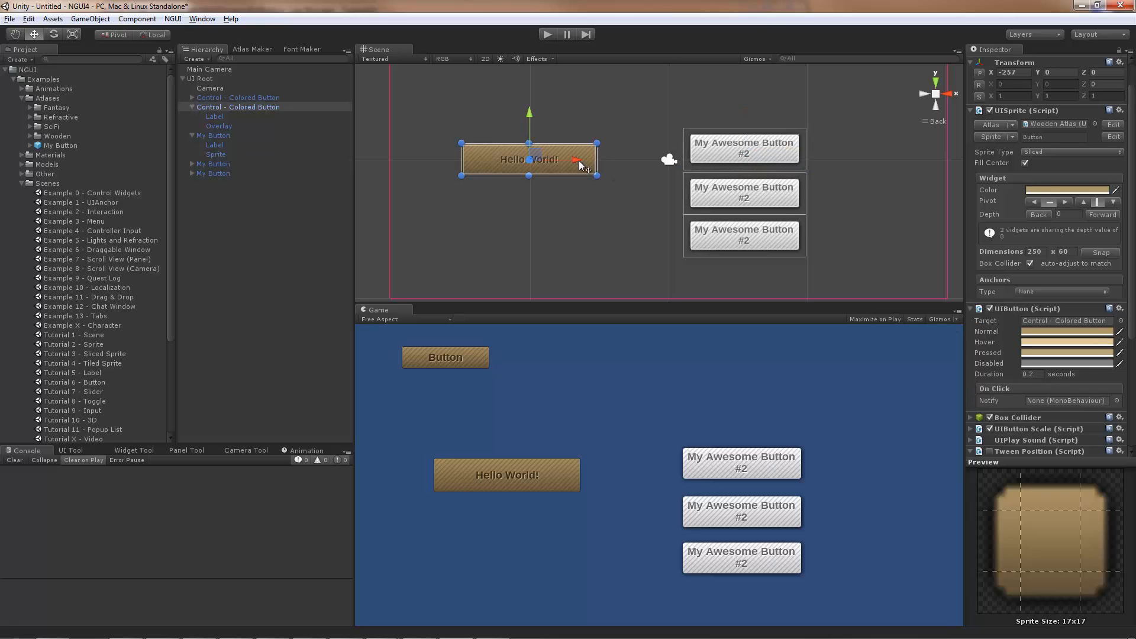
pyautogui.click(263, 108)
pyautogui.write('T')
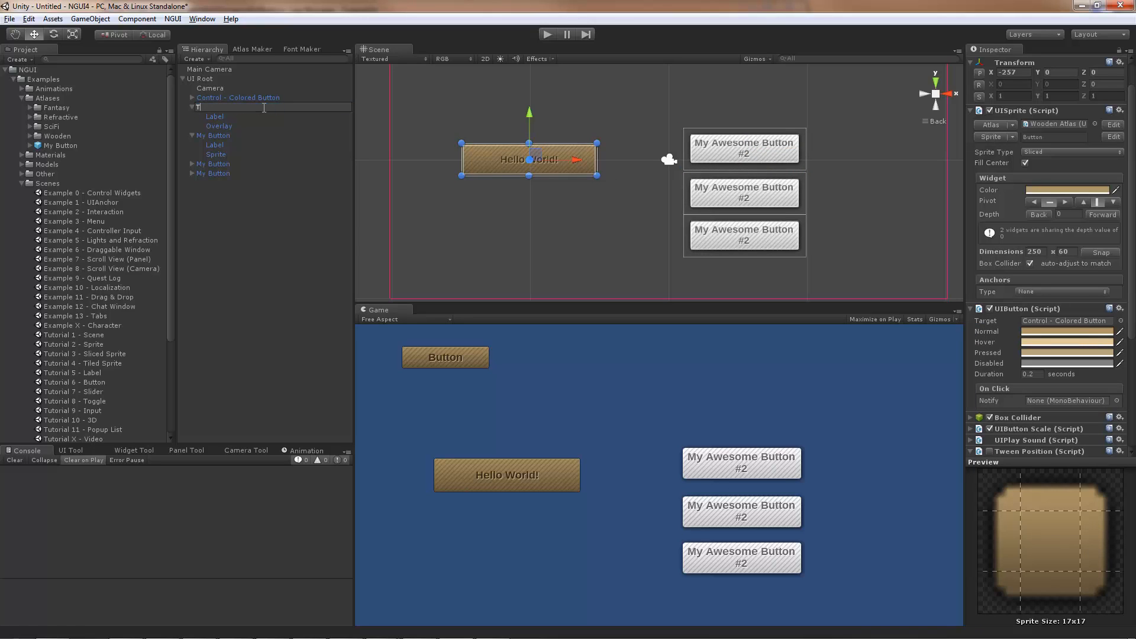
pyautogui.write('weened Button')
pyautogui.press('Return')
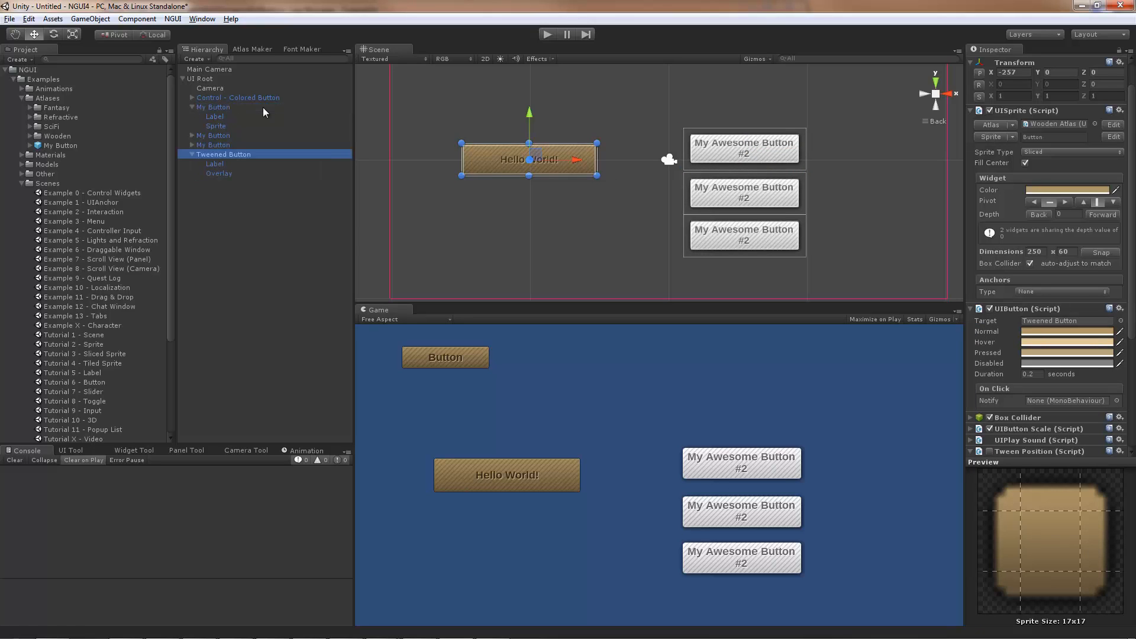
# Make the uppermost My Awesome Button #2 notify Tweened Button on click, using the method TweenPosition.PlayForward.
pyautogui.click(759, 150)
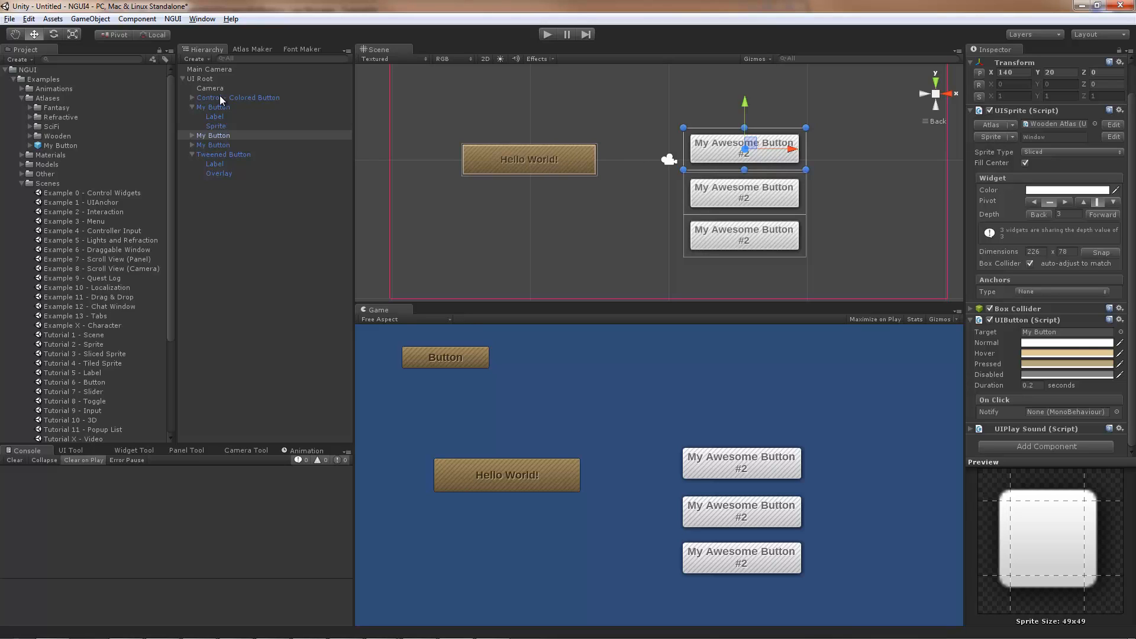
pyautogui.moveTo(215, 108); pyautogui.dragTo(1047, 412)
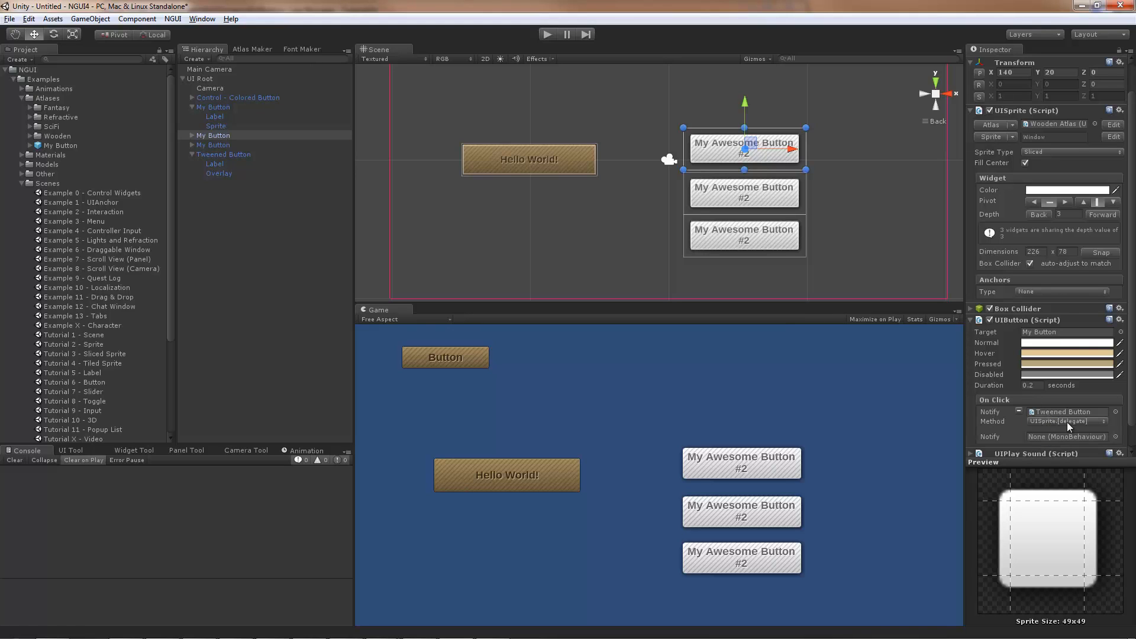
pyautogui.click(1066, 422)
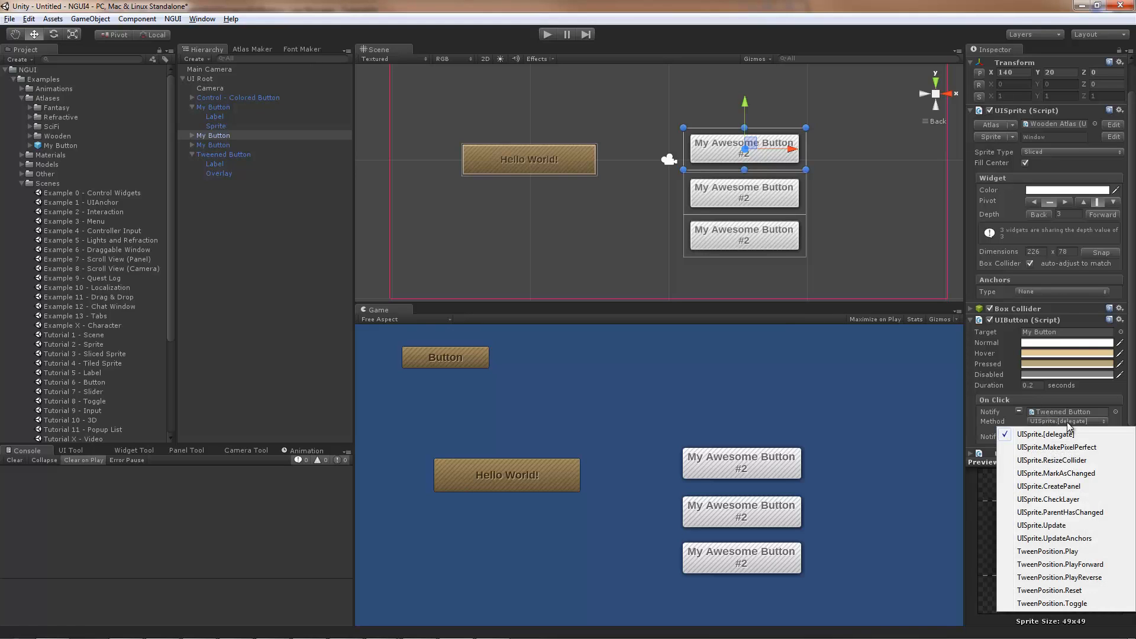
pyautogui.click(1102, 562)
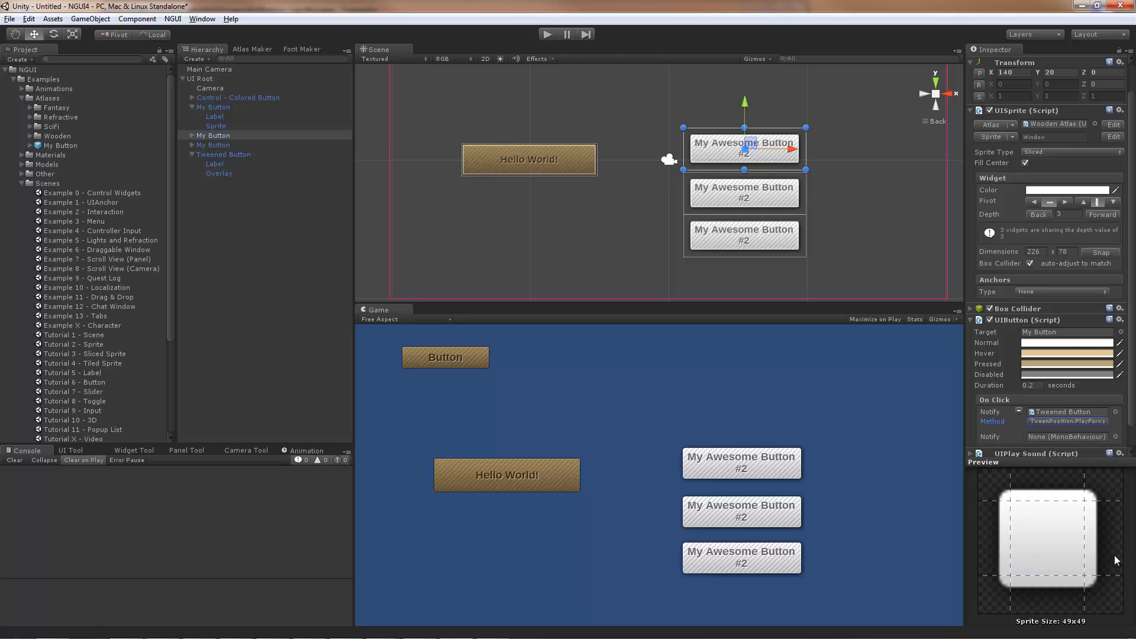
pyautogui.scroll(-1, 1133, 434)
pyautogui.scroll(-1, 1133, 433)
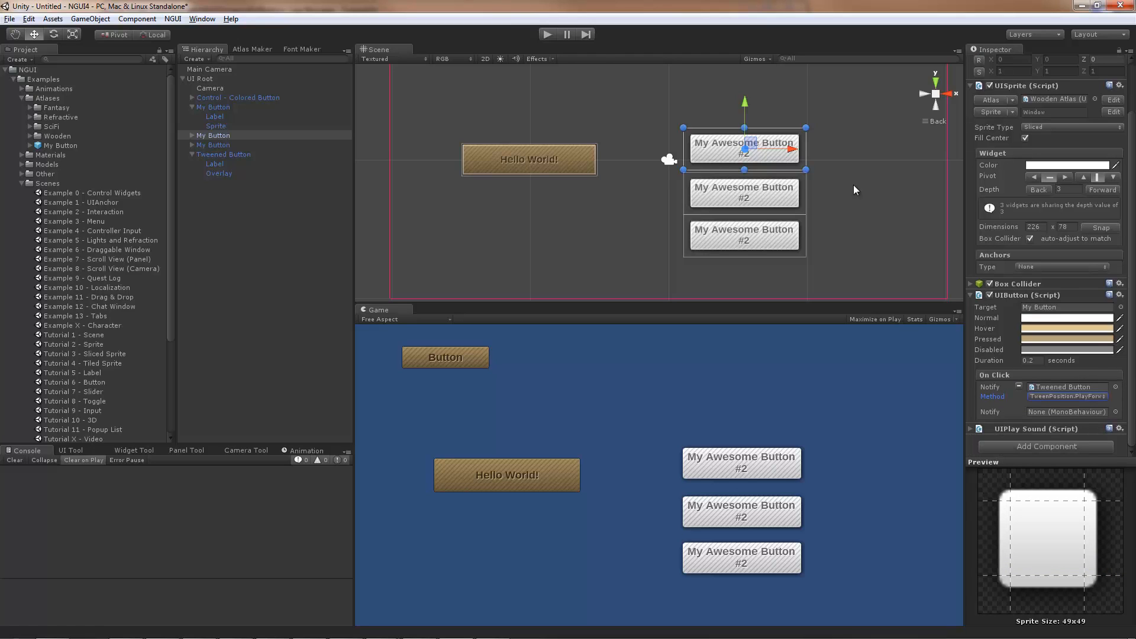
# Run the scene, test the uppermost My Awesome Button #2, and stop the scene.
pyautogui.click(548, 34)
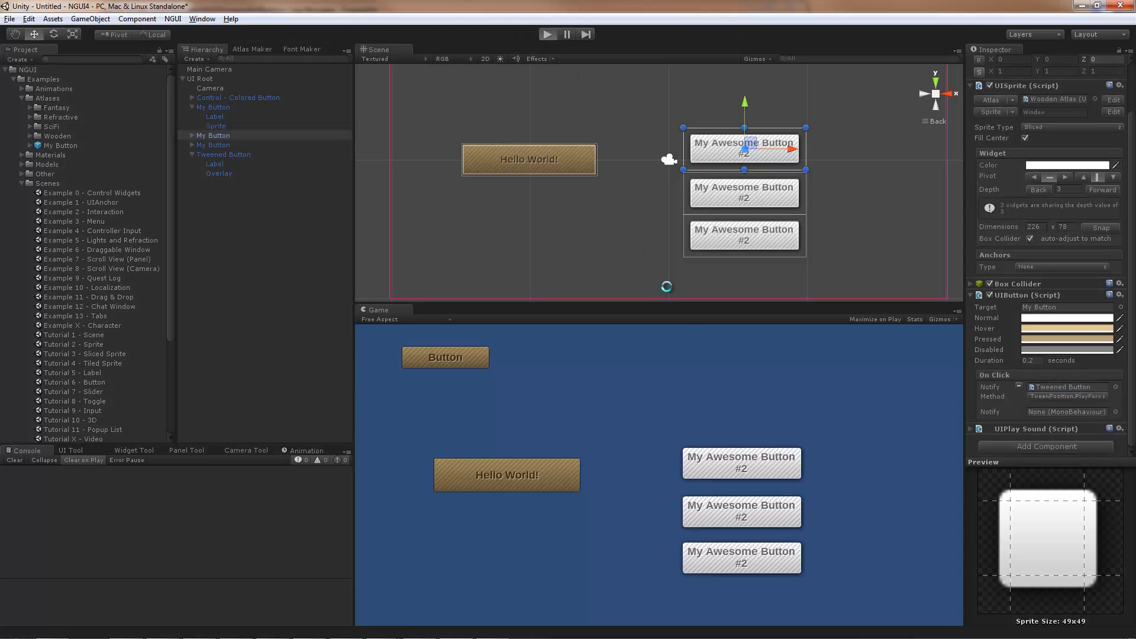
pyautogui.click(726, 456)
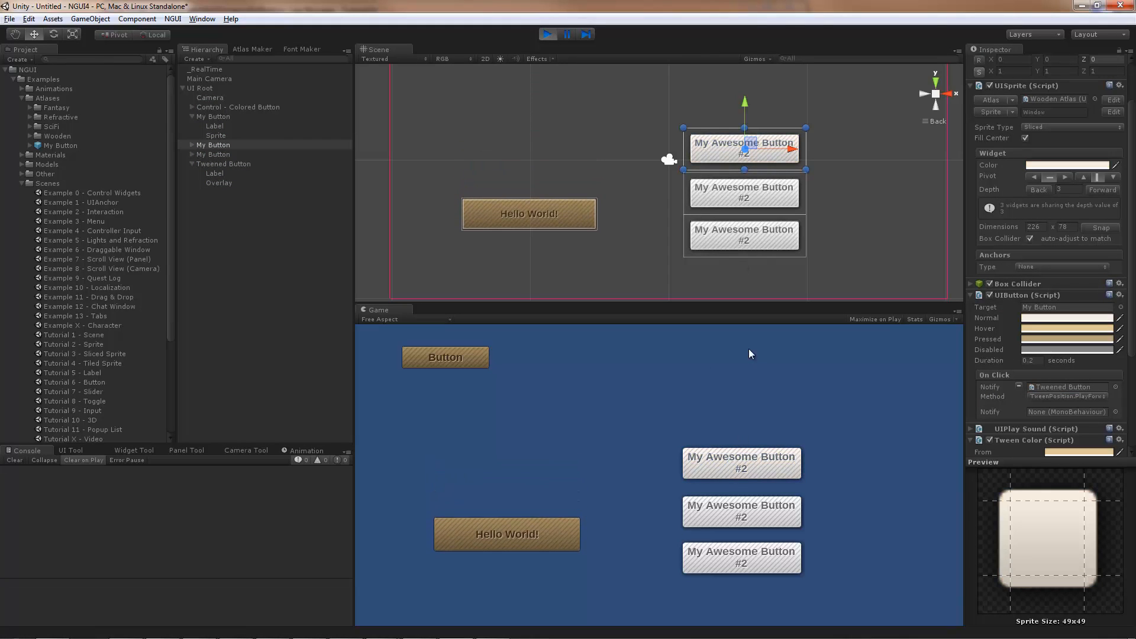
pyautogui.click(548, 34)
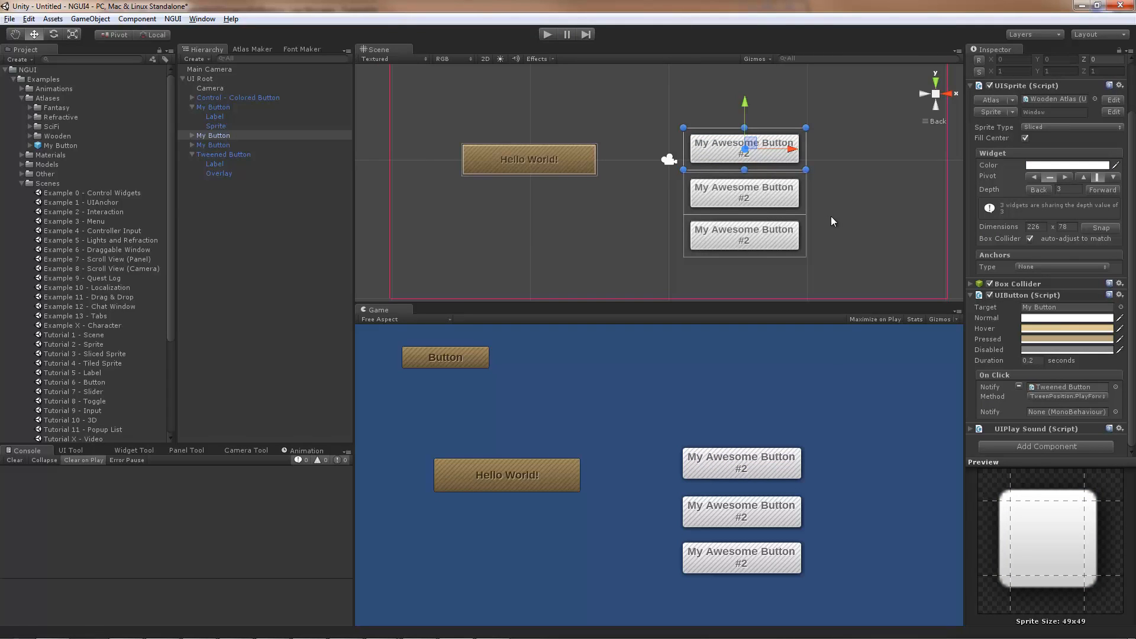
# Make the middle My Awesome Button #2 notify Tweened Button on click, using the method TweenPosition.PlayReverse.
pyautogui.click(791, 200)
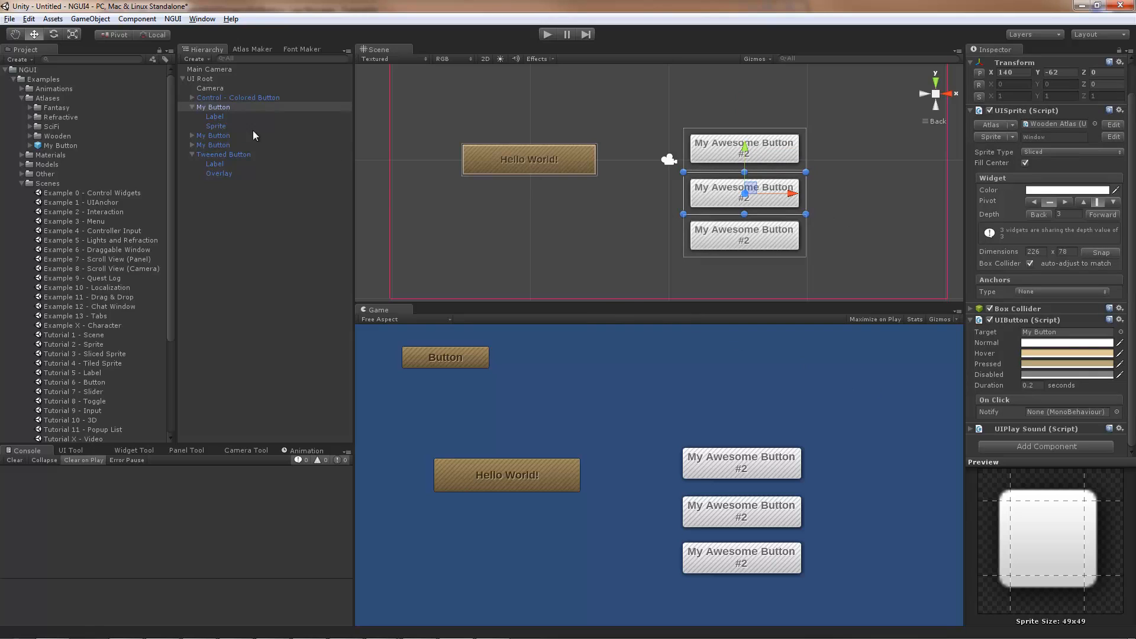
pyautogui.moveTo(219, 158); pyautogui.dragTo(1049, 412)
pyautogui.click(1061, 421)
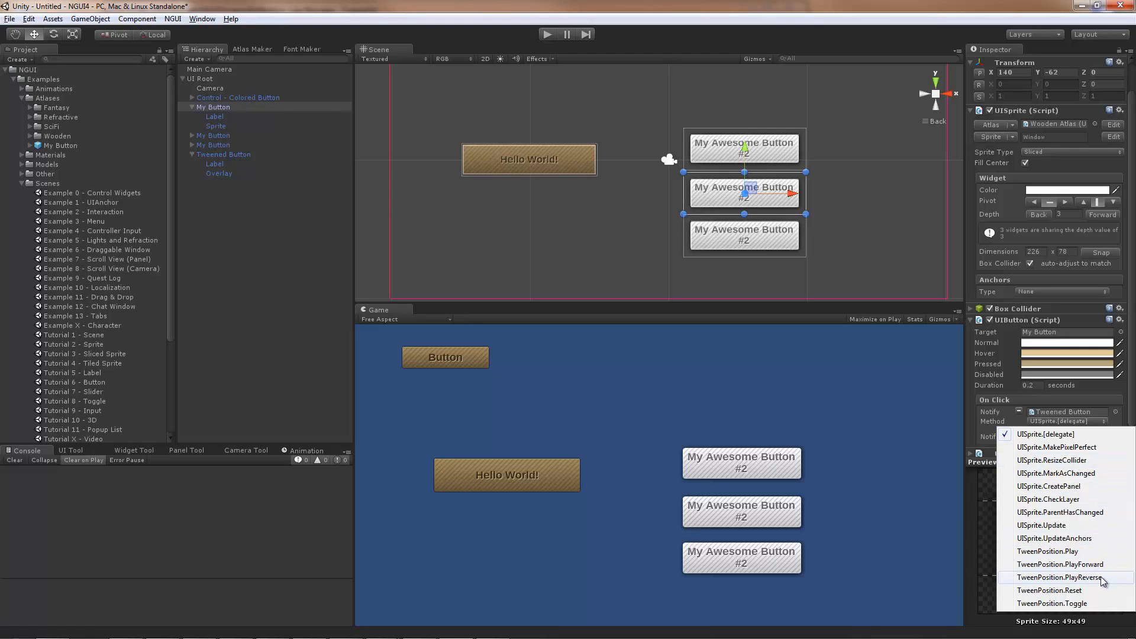
pyautogui.click(1059, 578)
# Run the scene, alternate between the uppermost and middle buttons to test the forward and reverse tweens, and stop it.
pyautogui.click(540, 35)
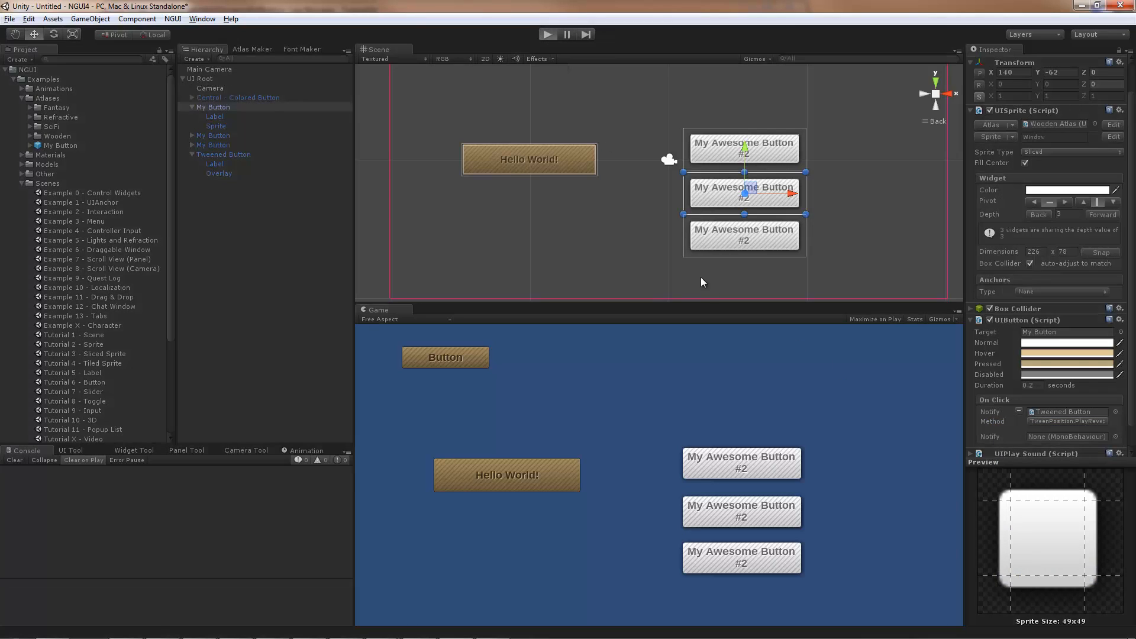
pyautogui.click(741, 466)
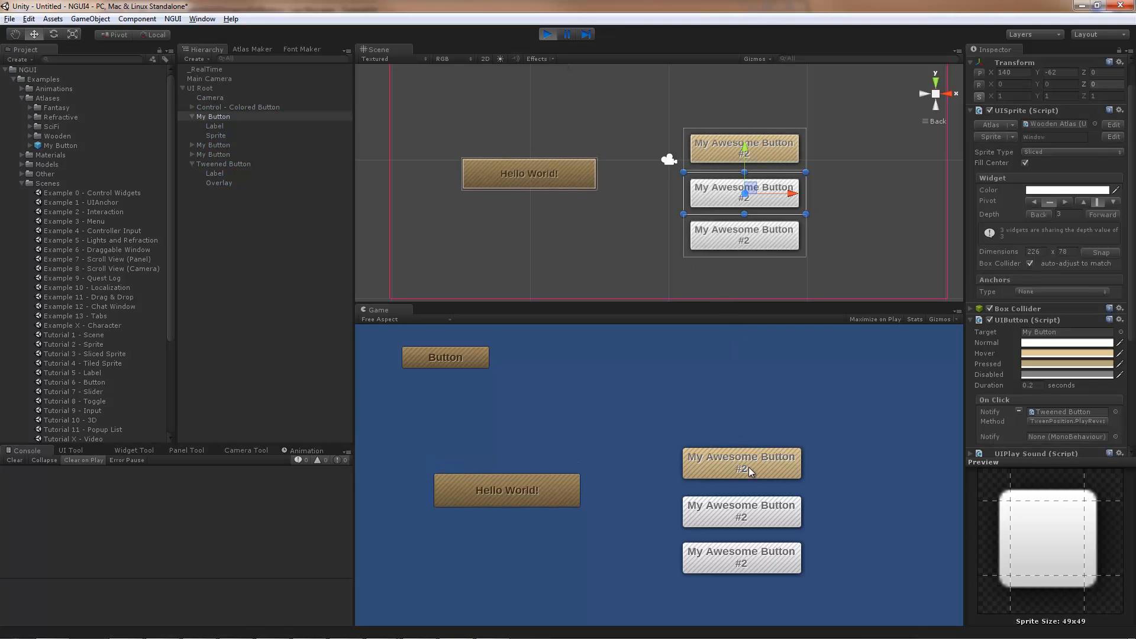
pyautogui.click(762, 517)
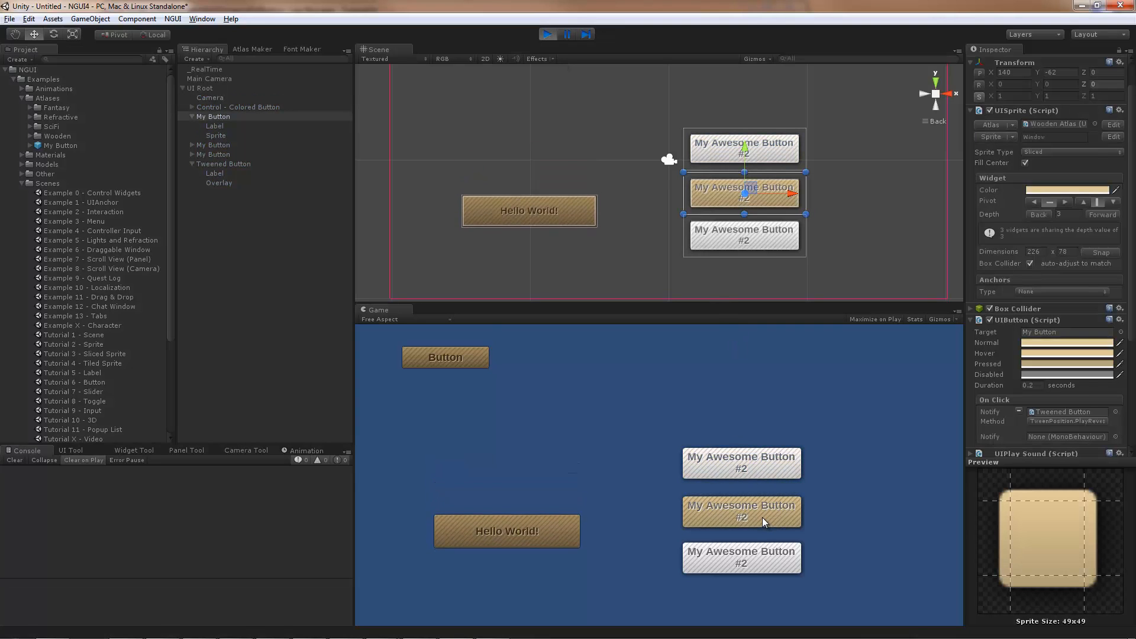
pyautogui.click(762, 453)
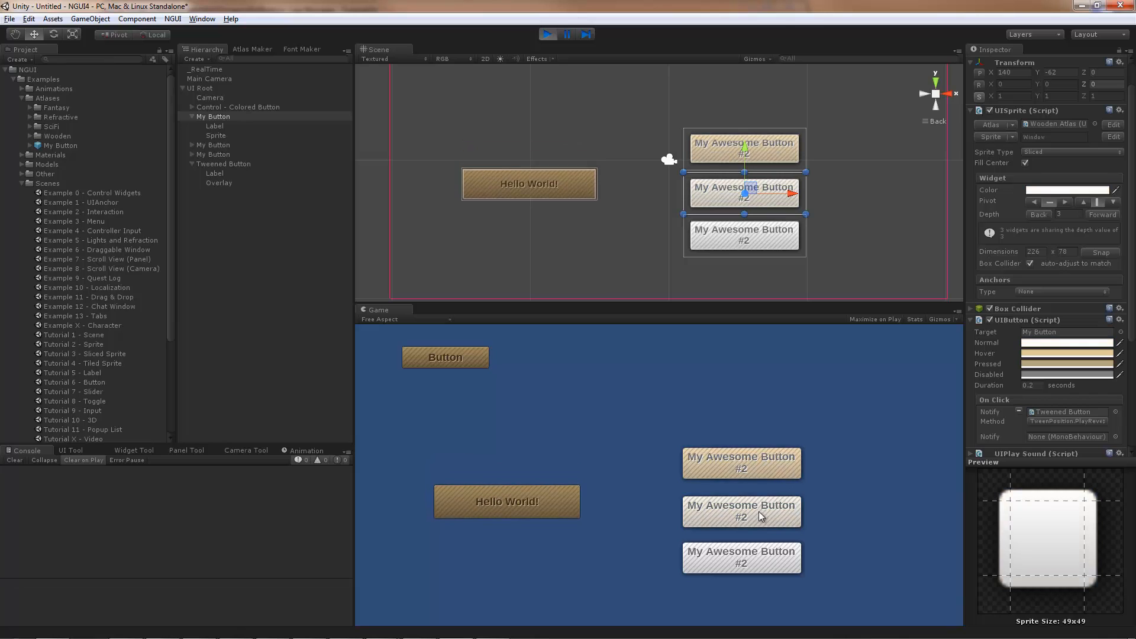
pyautogui.click(758, 512)
pyautogui.click(753, 463)
pyautogui.click(753, 509)
pyautogui.click(753, 463)
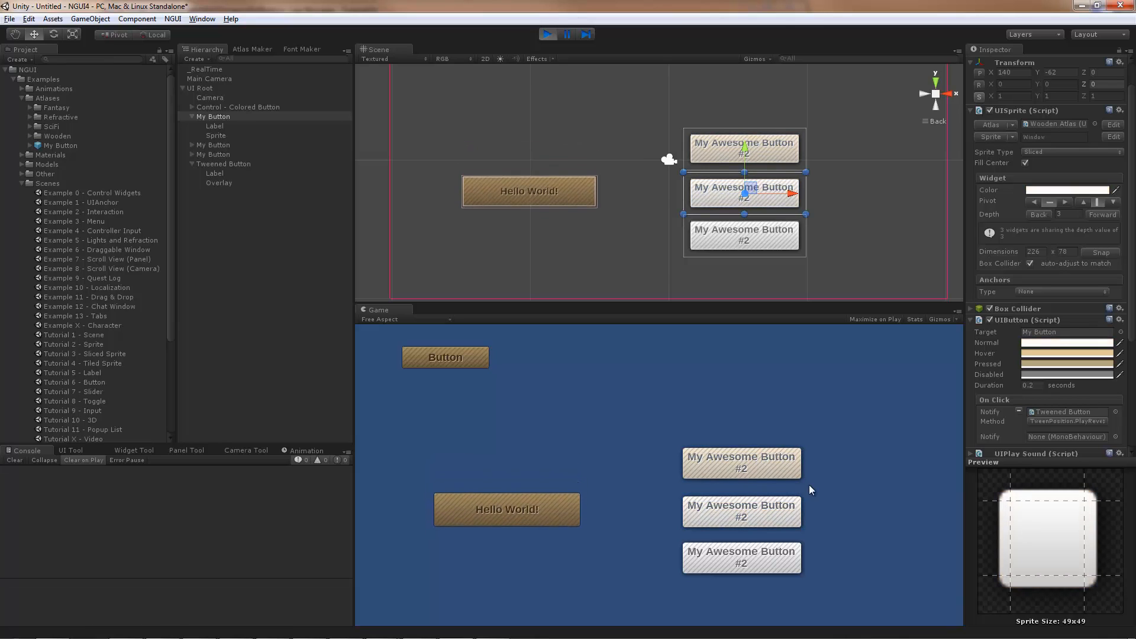
pyautogui.click(758, 515)
pyautogui.click(766, 464)
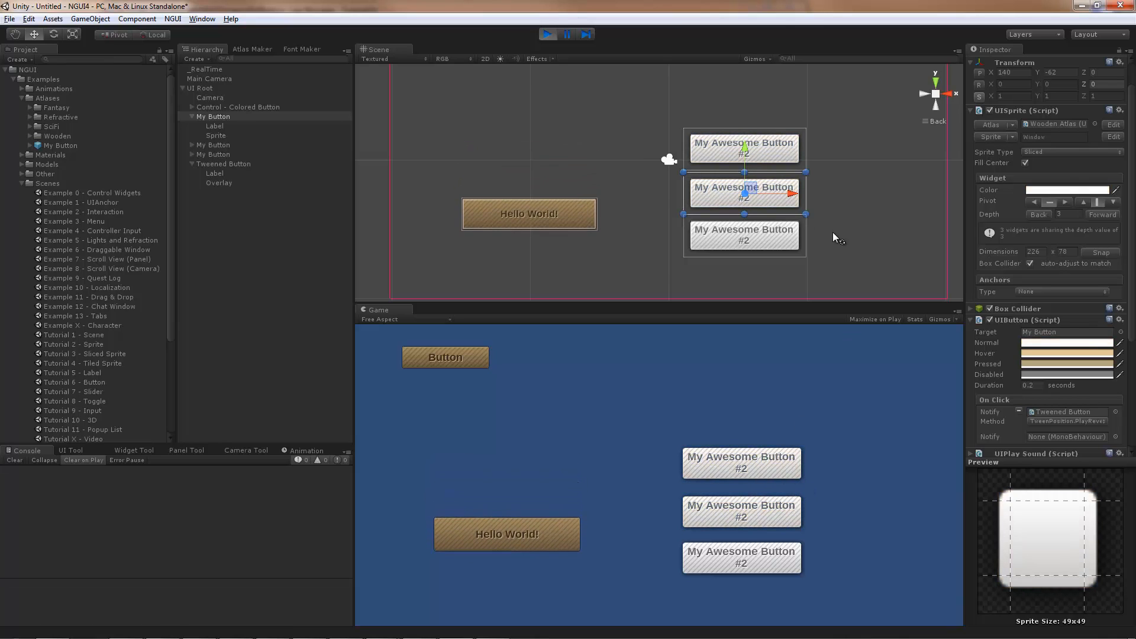
pyautogui.click(548, 35)
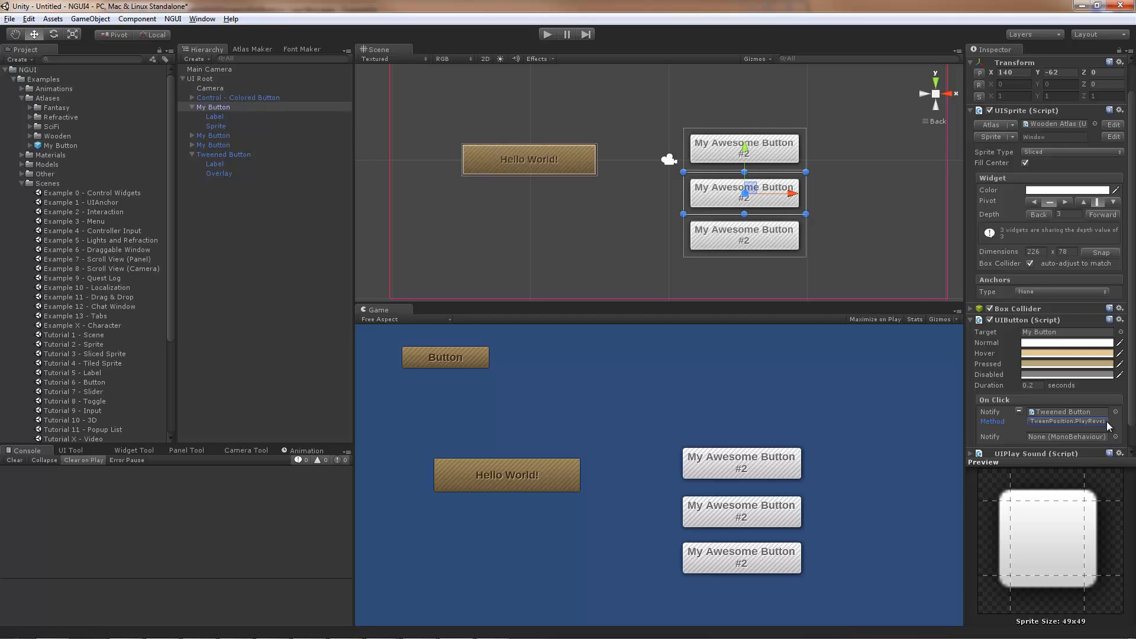
# Remove the Tweened Button notification from the middle button's On Click and add a Play Tween component to that button.
pyautogui.click(1018, 411)
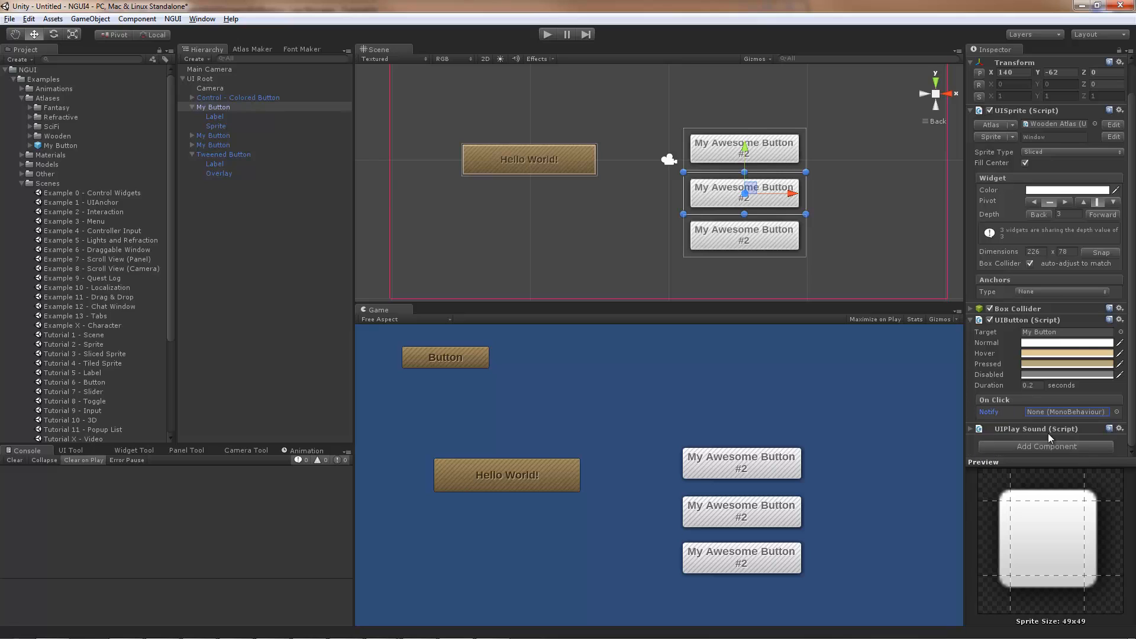
pyautogui.click(1049, 446)
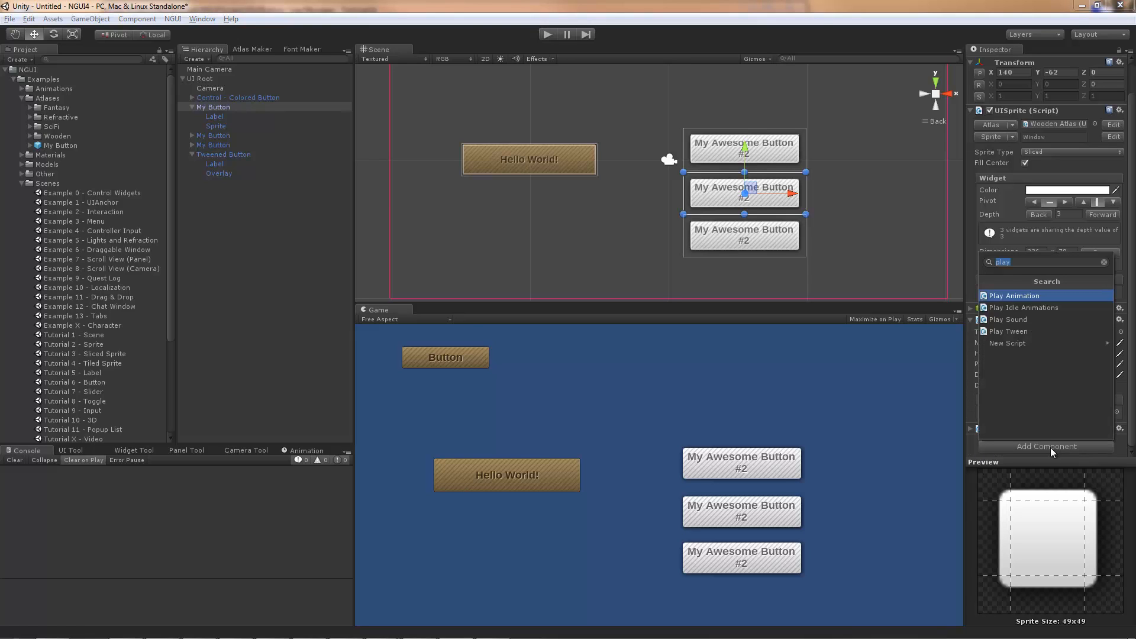
pyautogui.click(1034, 332)
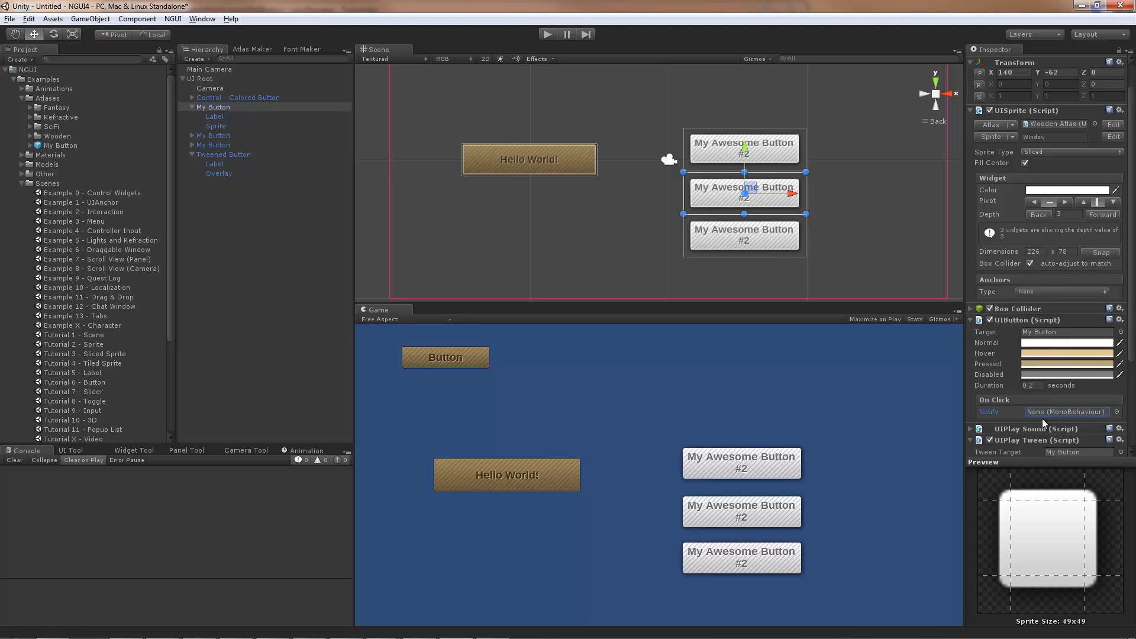
pyautogui.scroll(-3, 1013, 425)
pyautogui.scroll(-2, 1013, 425)
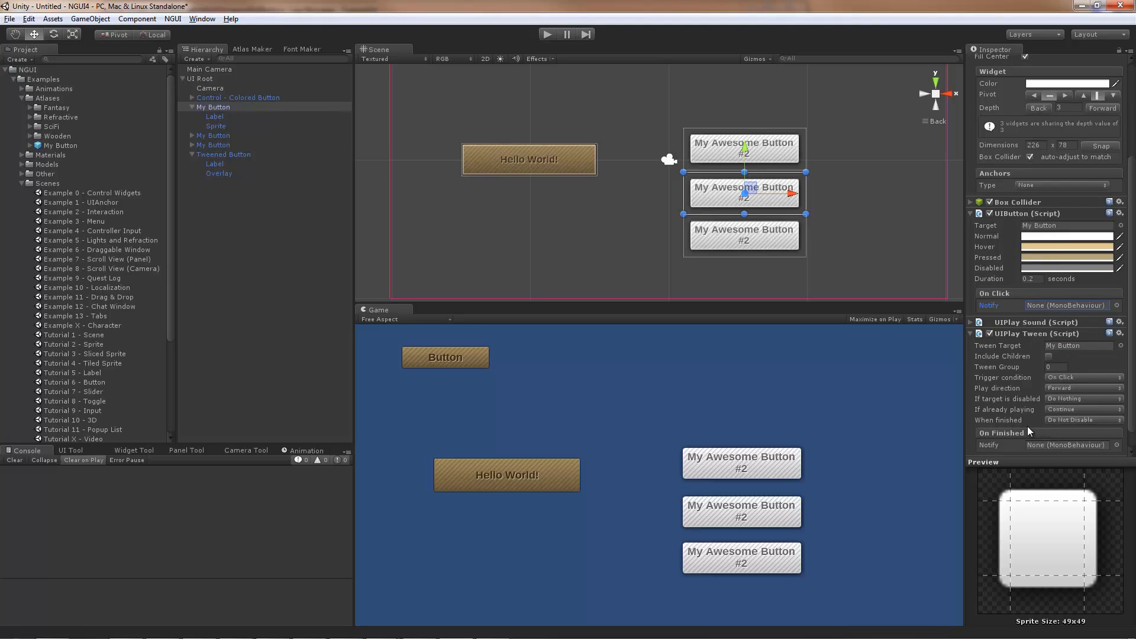
pyautogui.scroll(-1, 1013, 432)
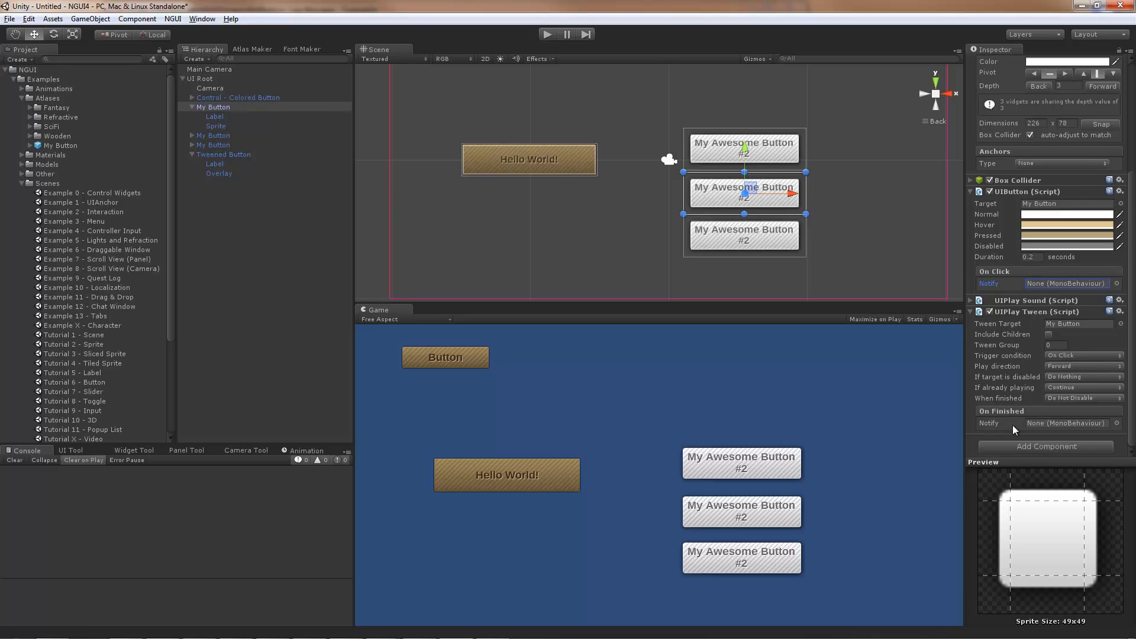
# Set the UIPlay Tween's trigger condition to On Press and its tween target to Tweened Button, and briefly run the scene.
pyautogui.click(1118, 357)
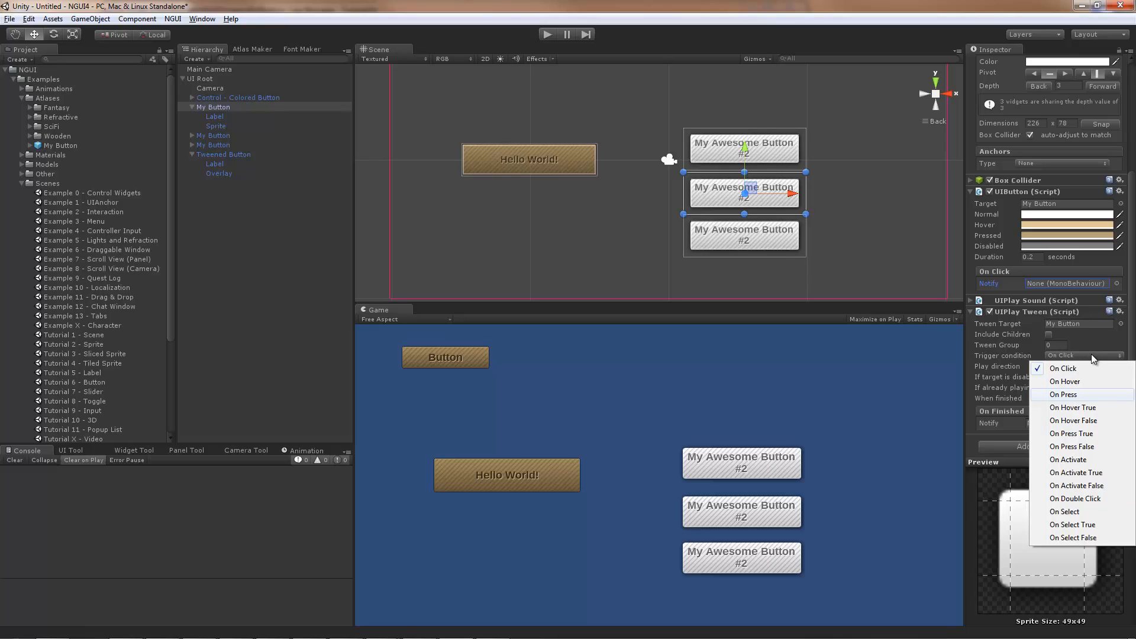
pyautogui.press('Return')
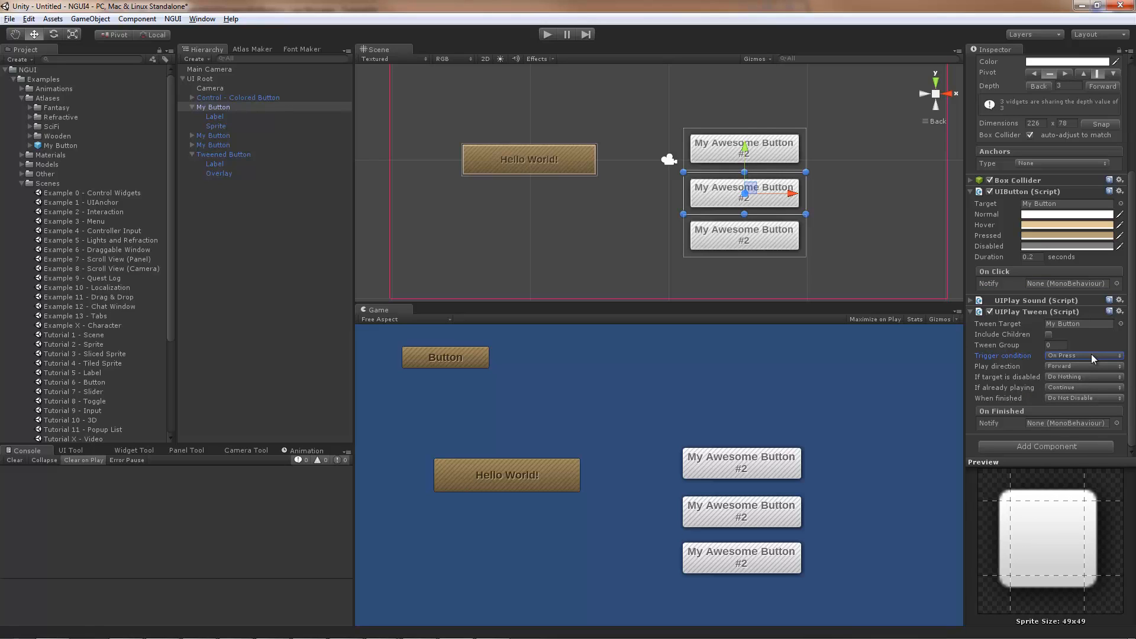
pyautogui.moveTo(223, 154); pyautogui.dragTo(1077, 324)
pyautogui.hotkey('ctrl', 'p')
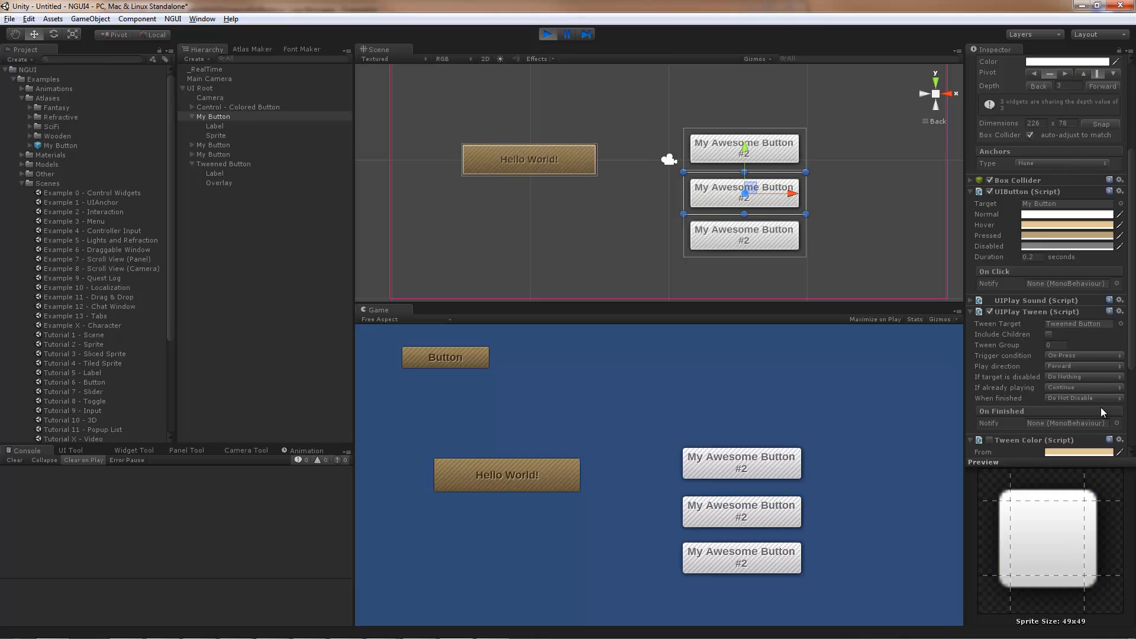
pyautogui.hotkey('ctrl', 'p')
# Change the middle button's UIPlay Tween trigger condition to On Hover and run the scene.
pyautogui.click(1084, 355)
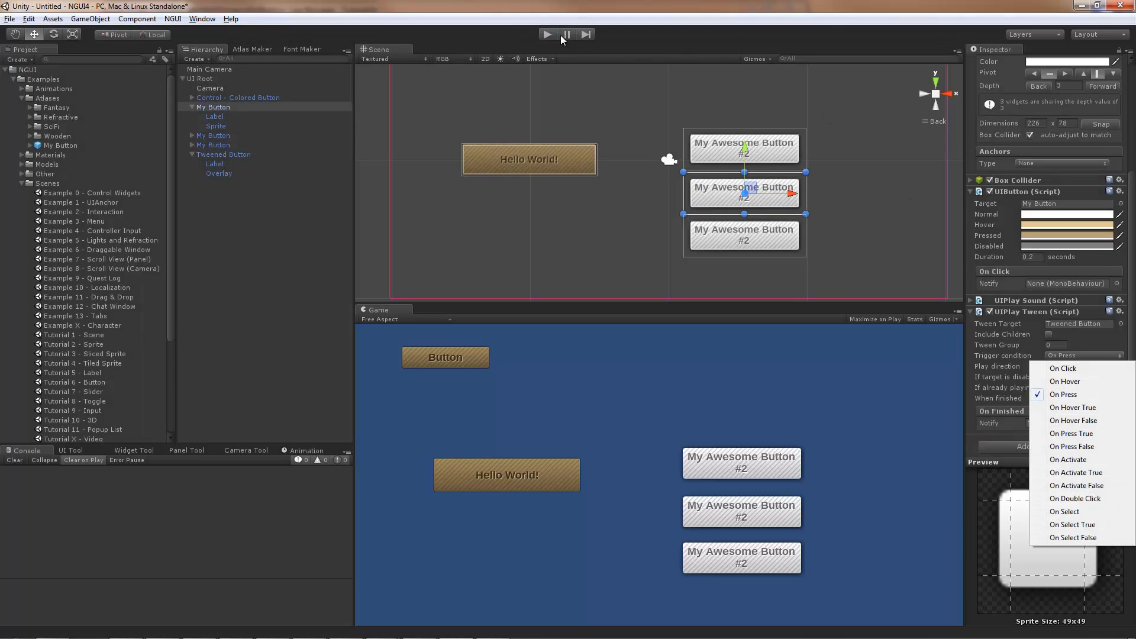
pyautogui.press('Up')
pyautogui.press('Return')
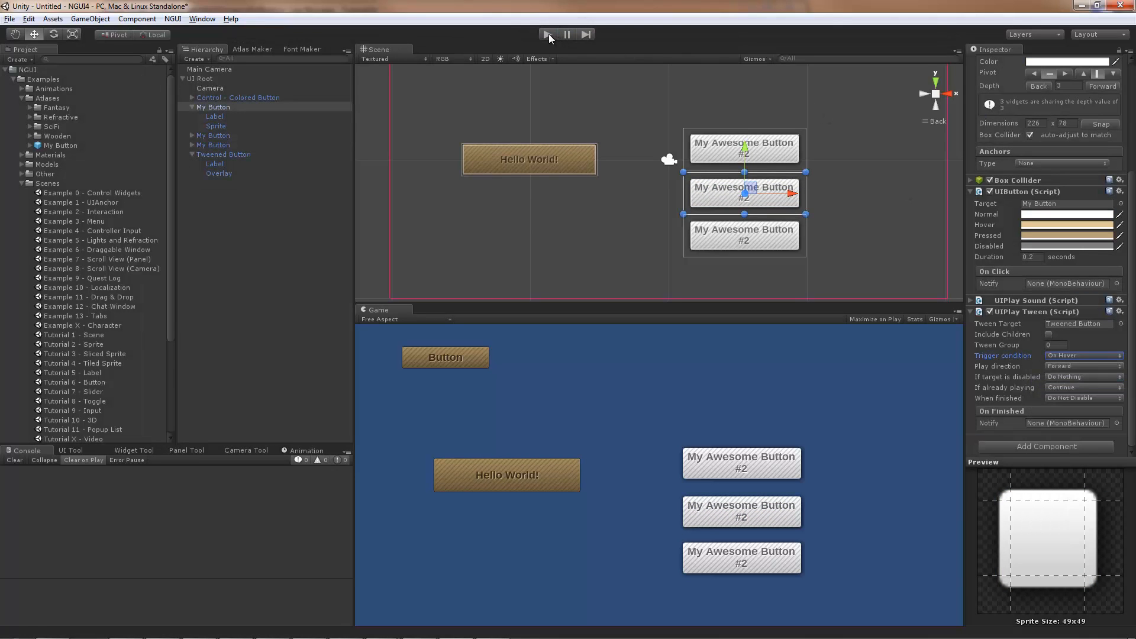
pyautogui.click(549, 34)
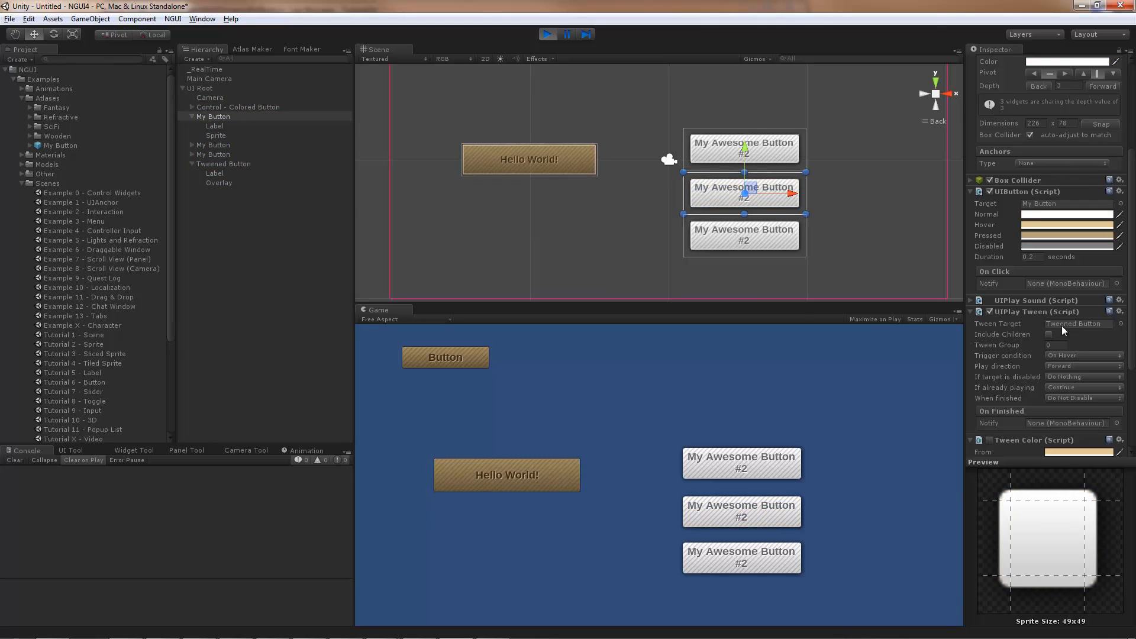
# Stop the scene and set the Tweened Button's Tween Position duration to 0.25 seconds.
pyautogui.hotkey('ctrl', 'p')
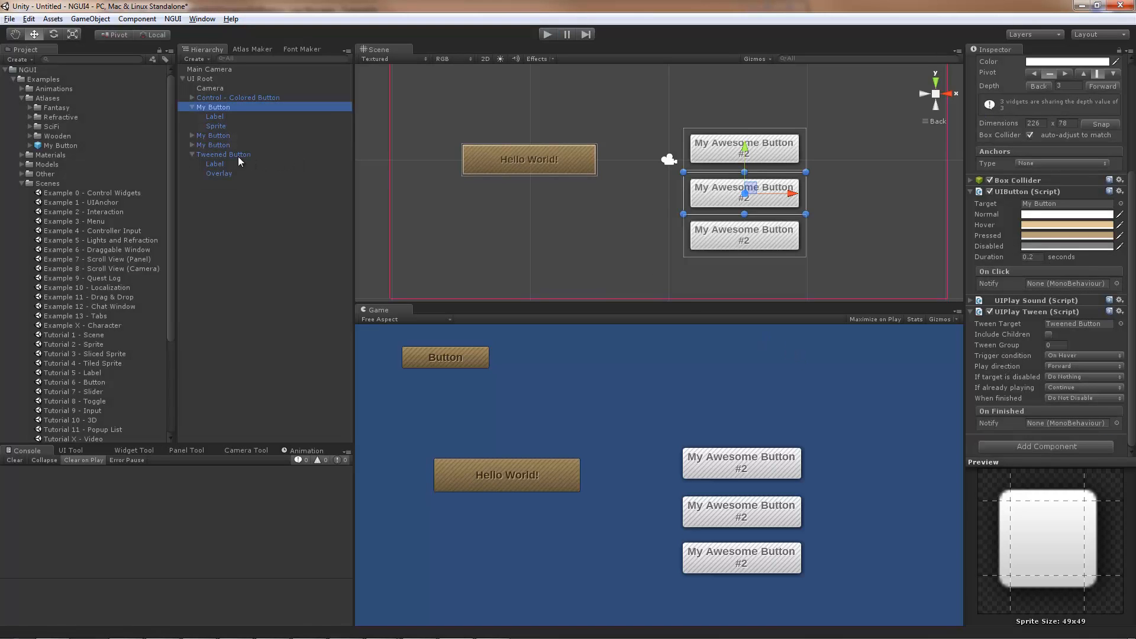
pyautogui.click(231, 155)
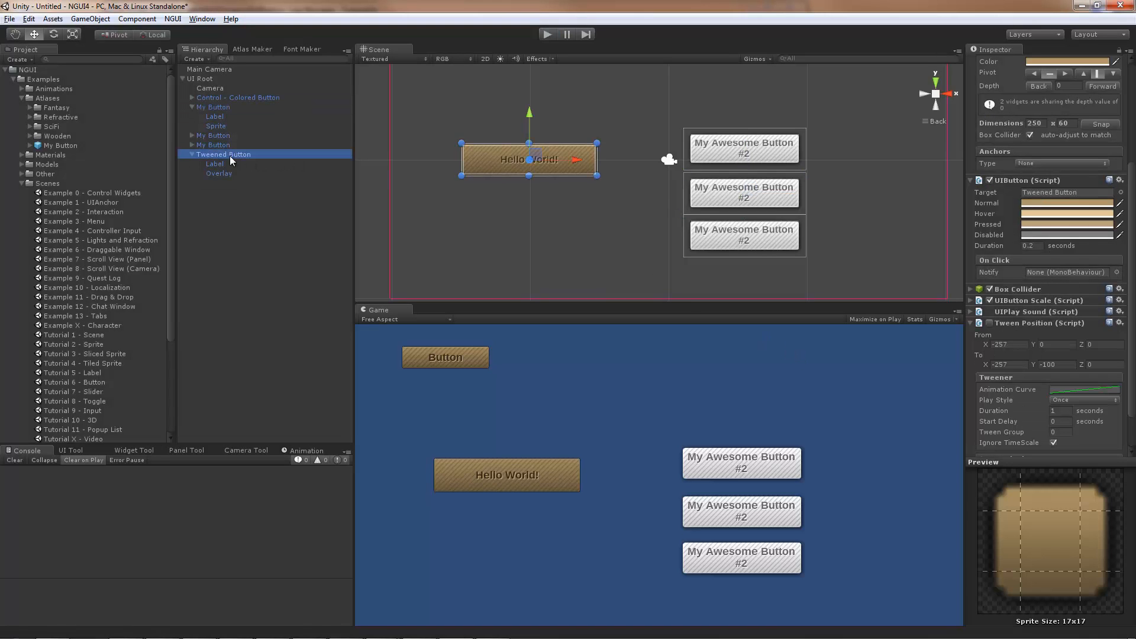
pyautogui.click(1062, 411)
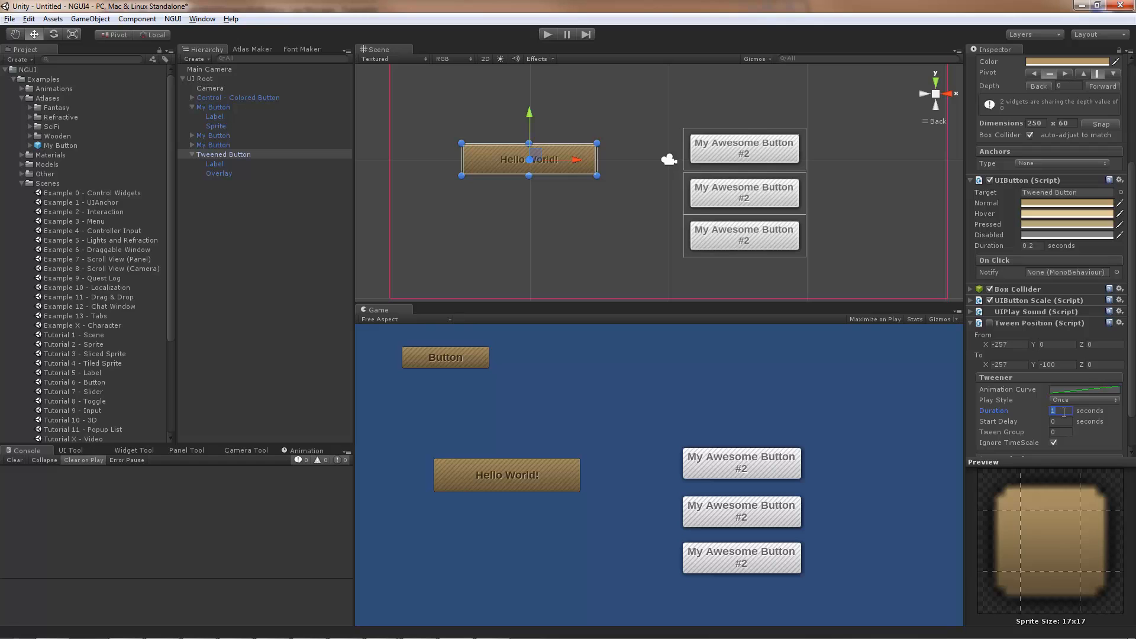
pyautogui.write('0.25')
# Apply the S-shaped ease-in-out preset to the Tween Position's animation curve, and briefly run the scene to test it.
pyautogui.click(1076, 390)
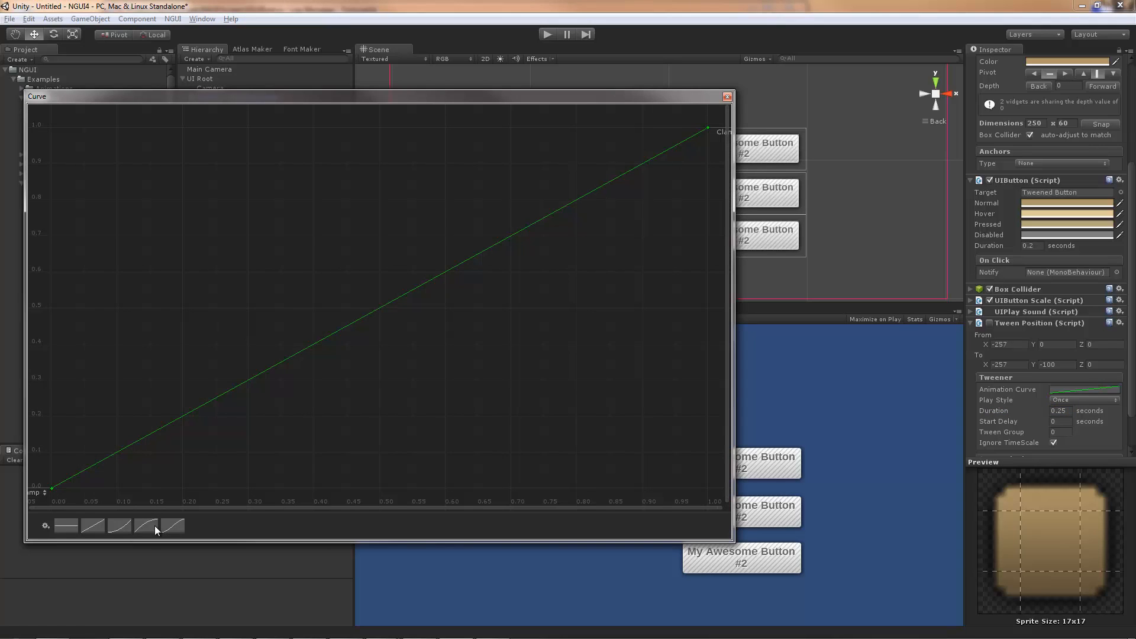
pyautogui.click(172, 525)
pyautogui.click(726, 97)
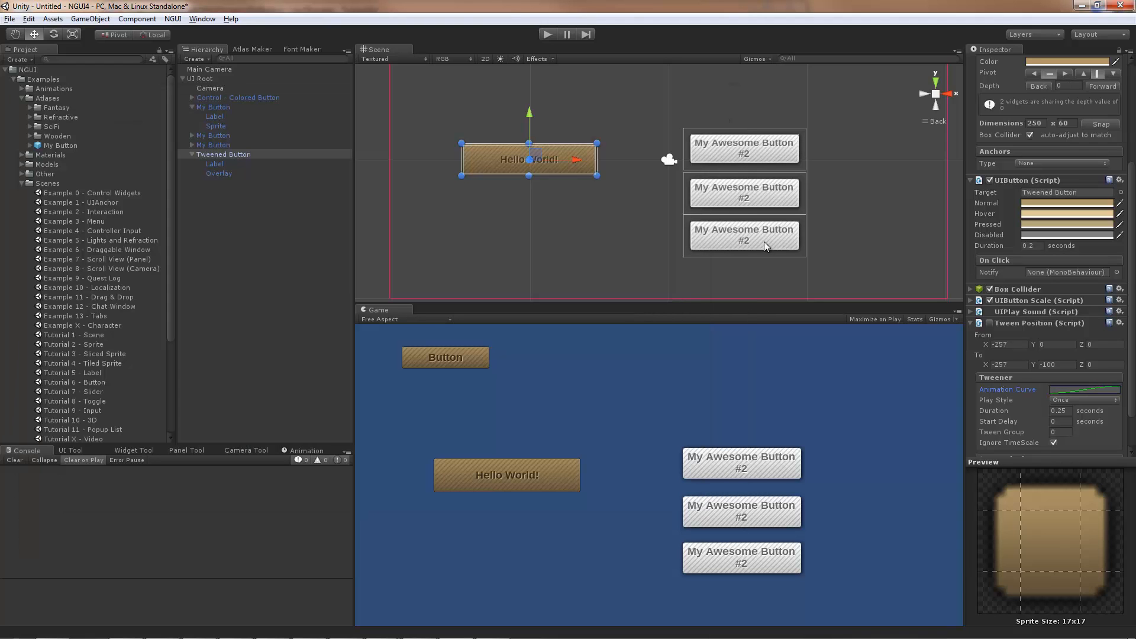
pyautogui.click(547, 34)
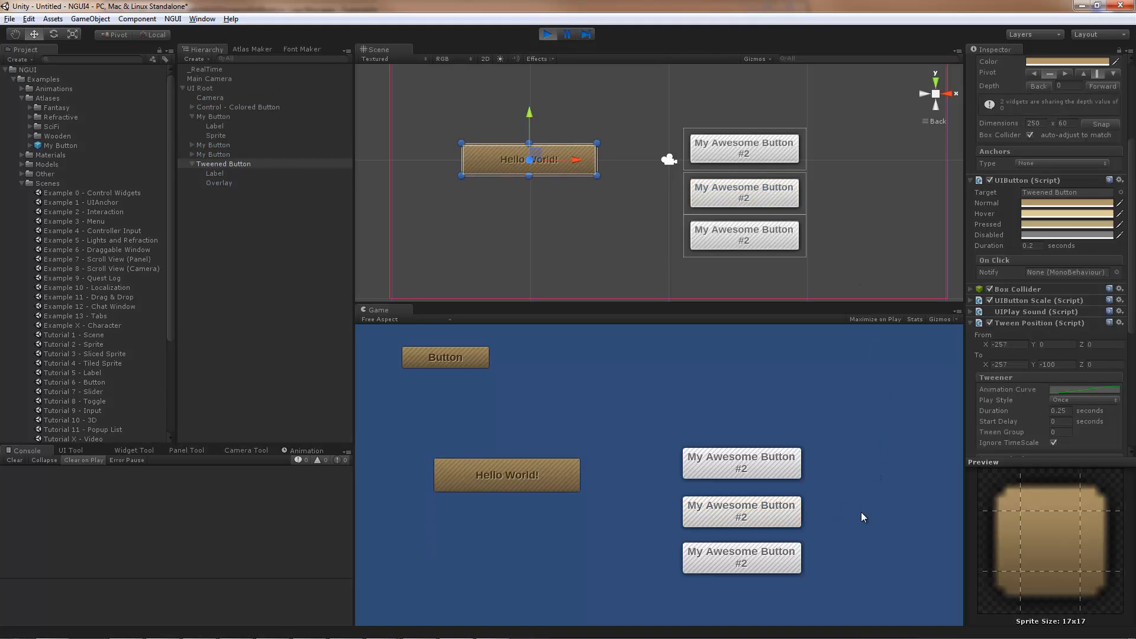
pyautogui.click(547, 34)
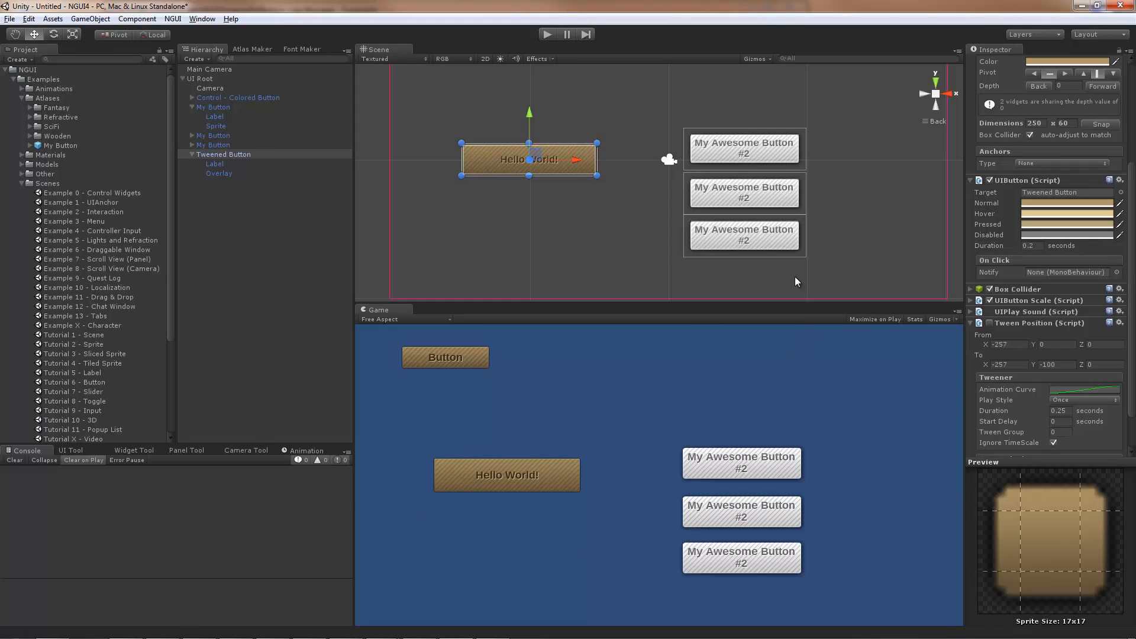
# Duplicate the Tweened Button and place the two copies side by side, slightly lower, beside the column of white buttons.
pyautogui.moveTo(599, 200); pyautogui.dragTo(631, 230, button='middle')
pyautogui.moveTo(620, 197); pyautogui.dragTo(665, 221)
pyautogui.hotkey('ctrl', 'd')
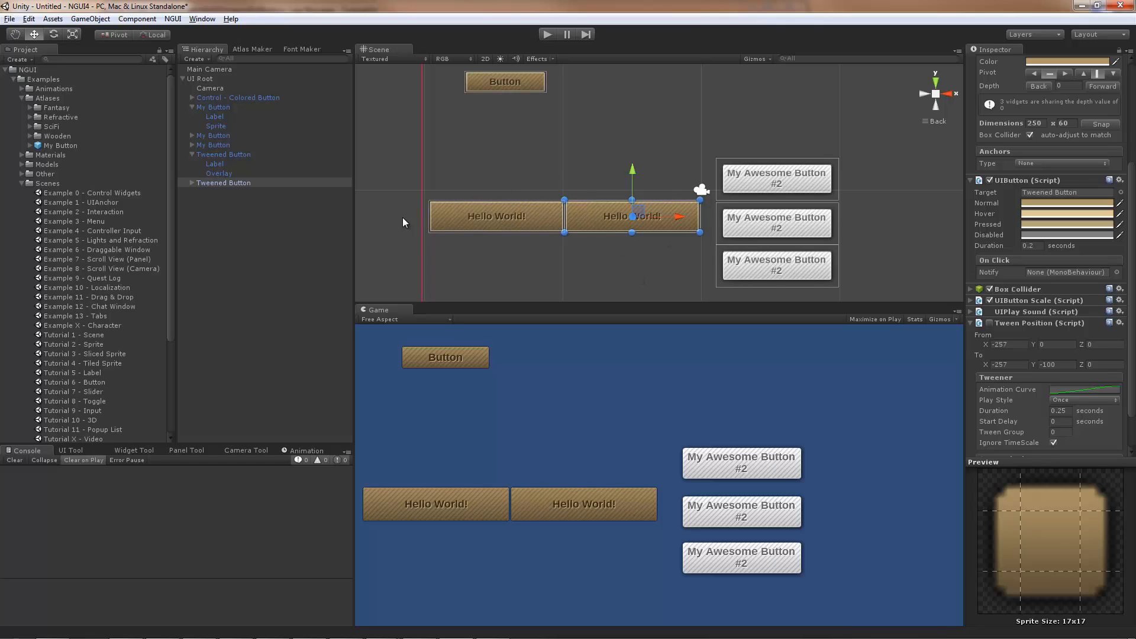
# Open the duplicated Tweened Button's name for editing in the hierarchy.
pyautogui.click(224, 183)
pyautogui.press('End')
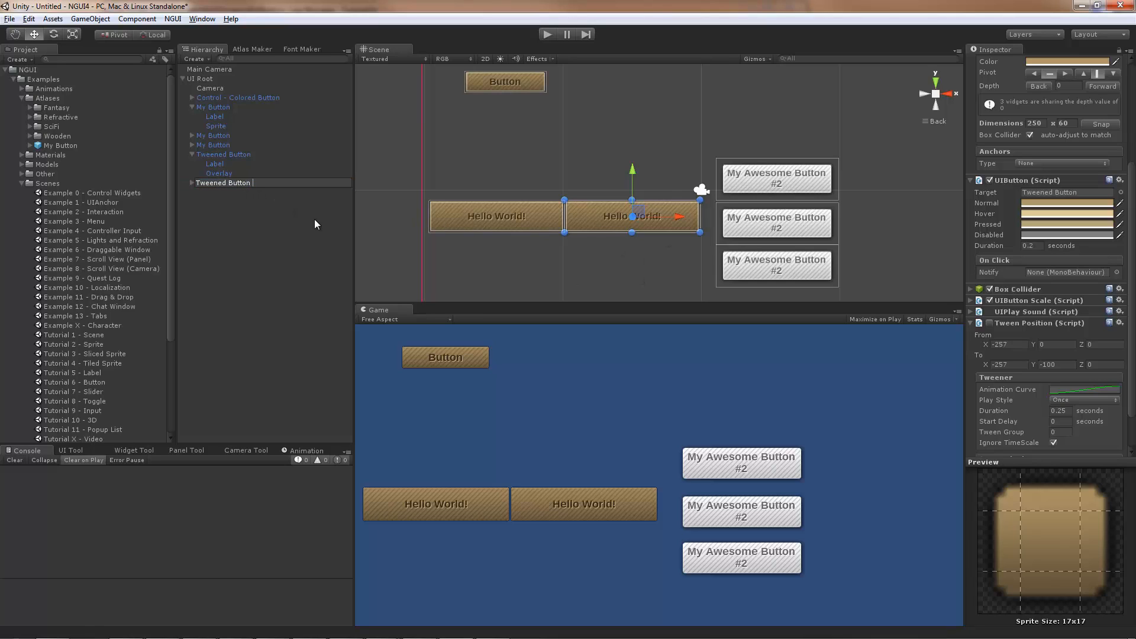
# Rename the duplicated tweened button as Tweened Button 2 and the original as Tweened Button 1.
pyautogui.write('2')
pyautogui.press('Return')
pyautogui.doubleClick(239, 155)
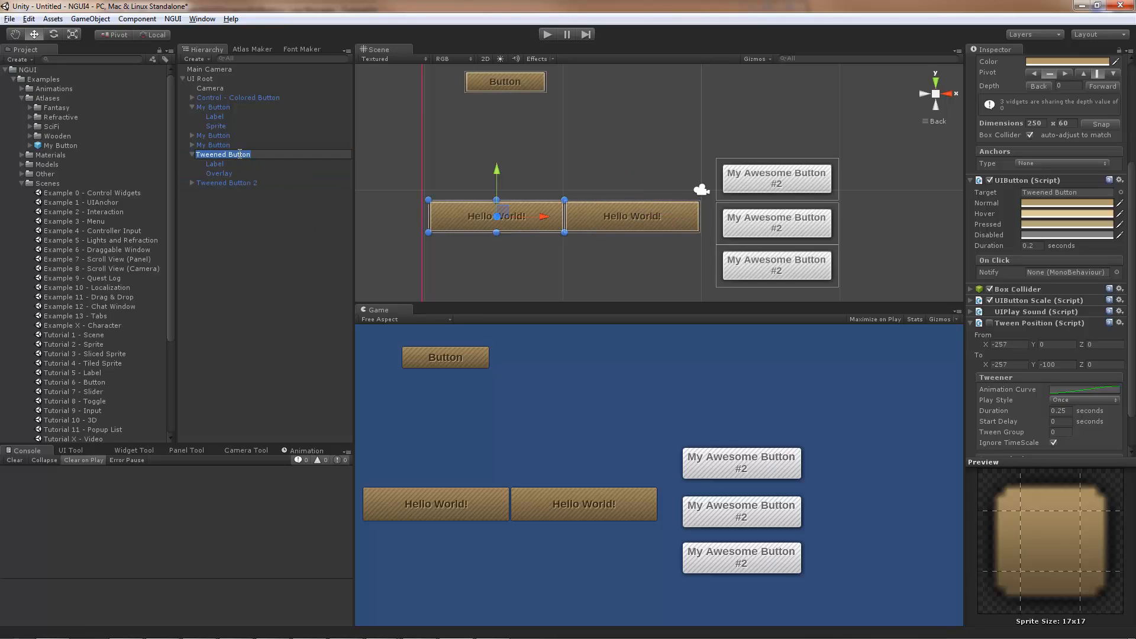
pyautogui.press('End')
pyautogui.write('1')
pyautogui.press('Return')
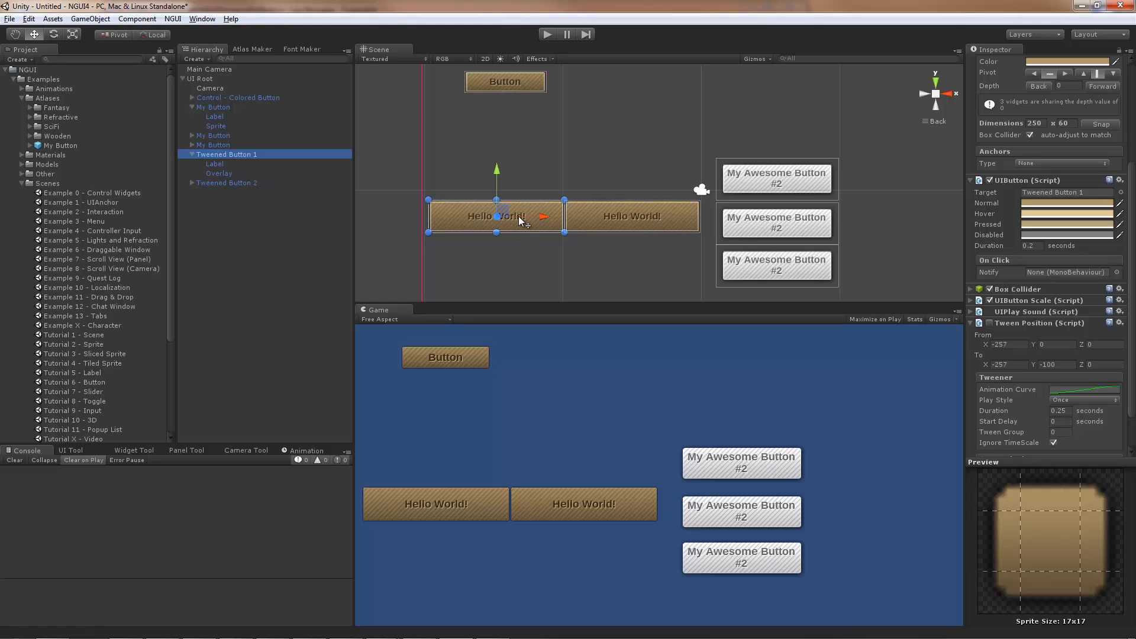
# Make Tweened Button 2's Tween Position notify Tweened Button 1 on finish with the TweenPosition.PlayForward method.
pyautogui.click(643, 207)
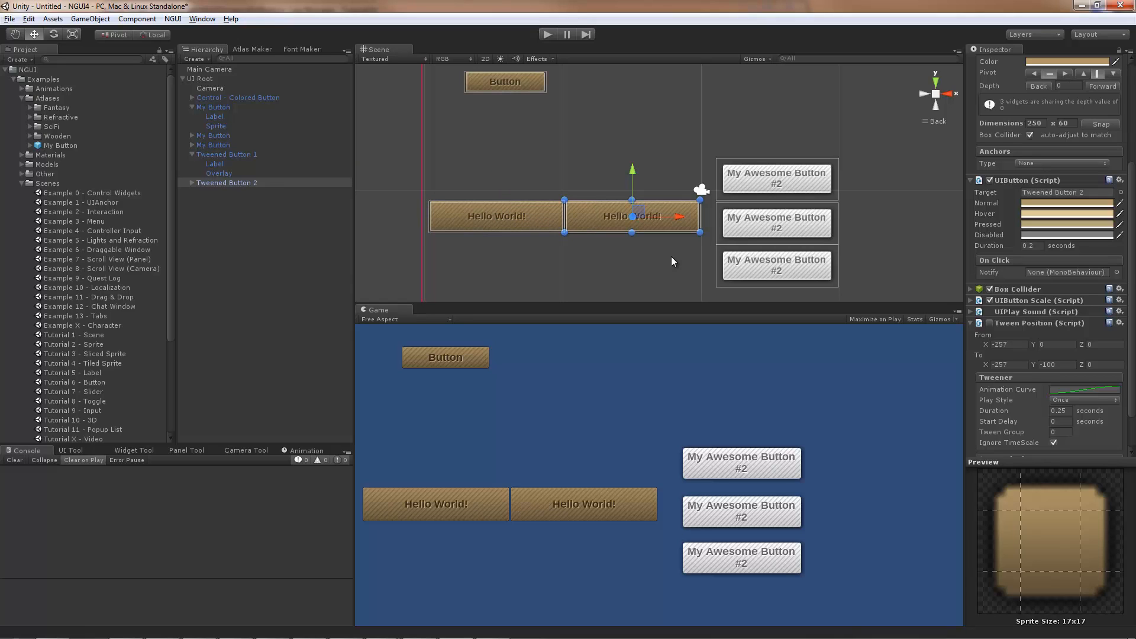
pyautogui.scroll(-2, 979, 388)
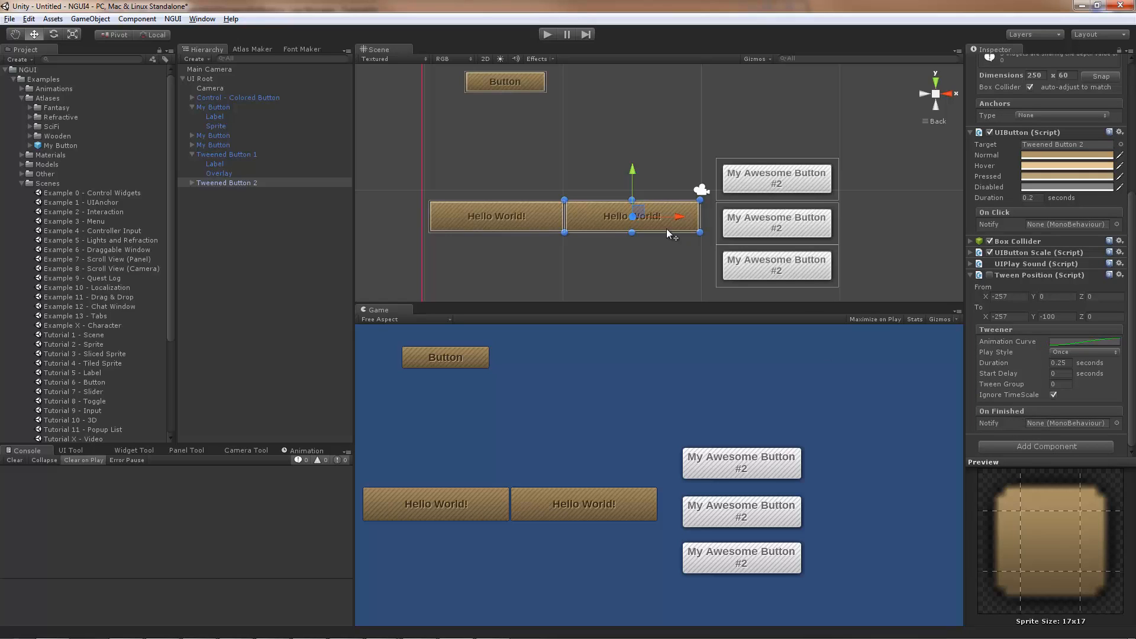
pyautogui.moveTo(219, 156); pyautogui.dragTo(1038, 423)
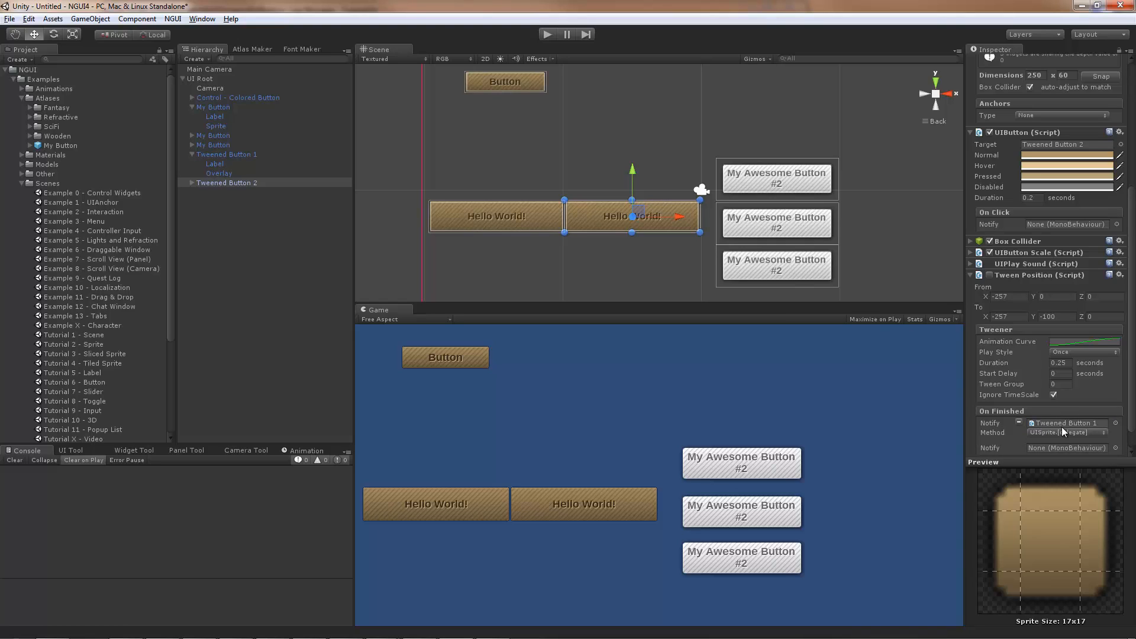
pyautogui.click(1062, 432)
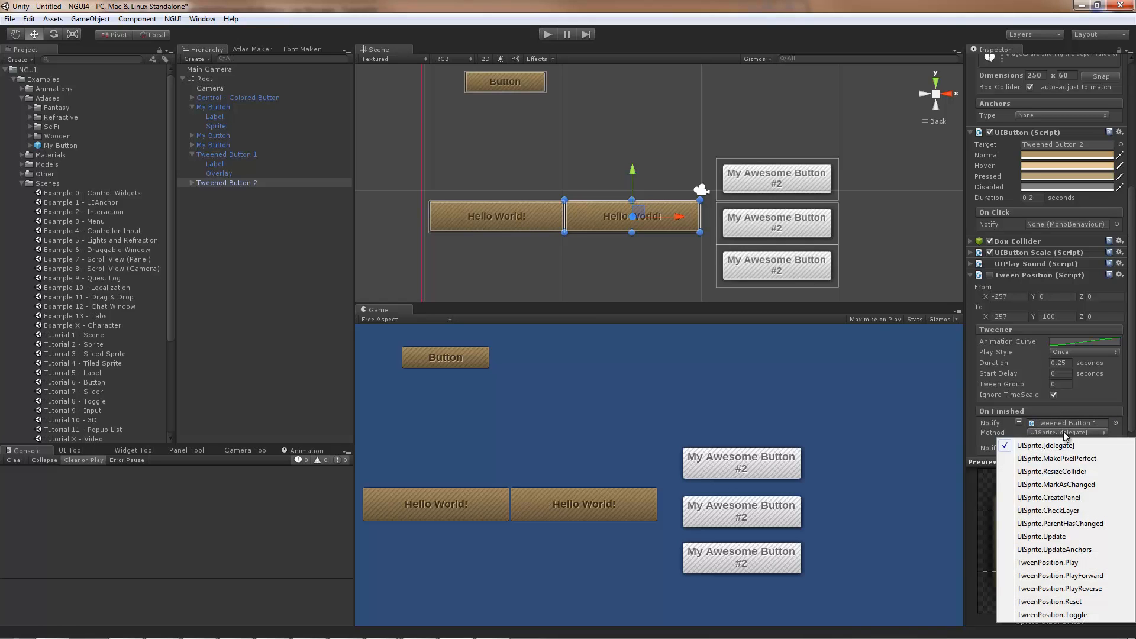
pyautogui.click(1098, 576)
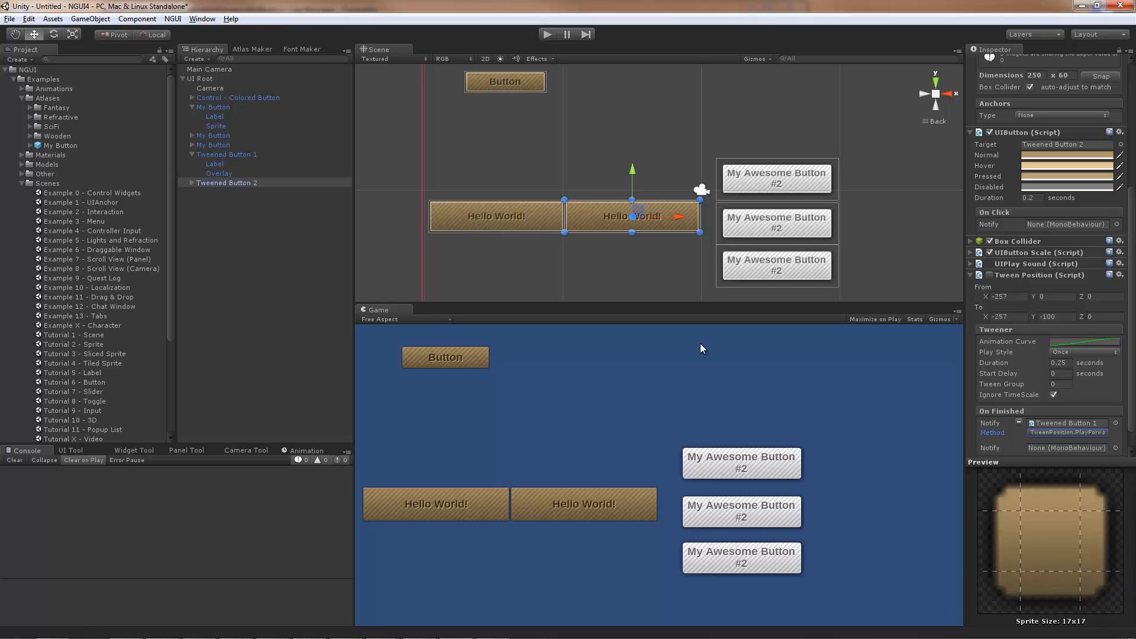
# Set the middle My Button's UIPlay Tween to target Tweened Button 2, trigger On Click and play Forward.
pyautogui.click(809, 225)
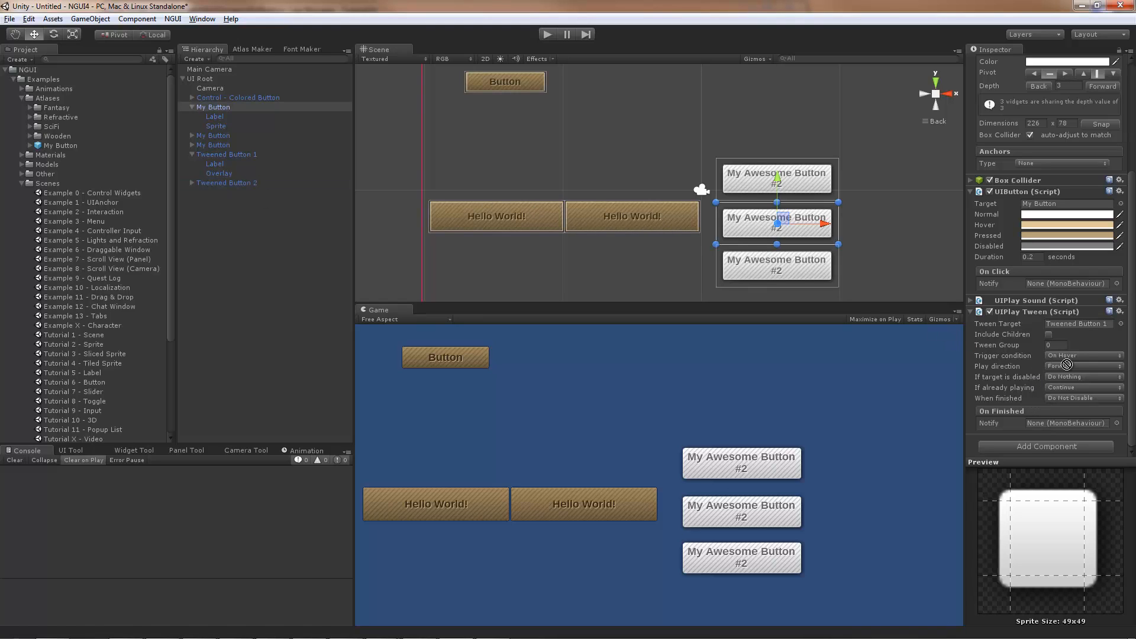
pyautogui.moveTo(1067, 364); pyautogui.dragTo(1079, 324)
pyautogui.click(1084, 357)
pyautogui.click(1082, 368)
# Run the scene, trigger the middle white button to test the chained tweens, and stop play mode.
pyautogui.click(547, 34)
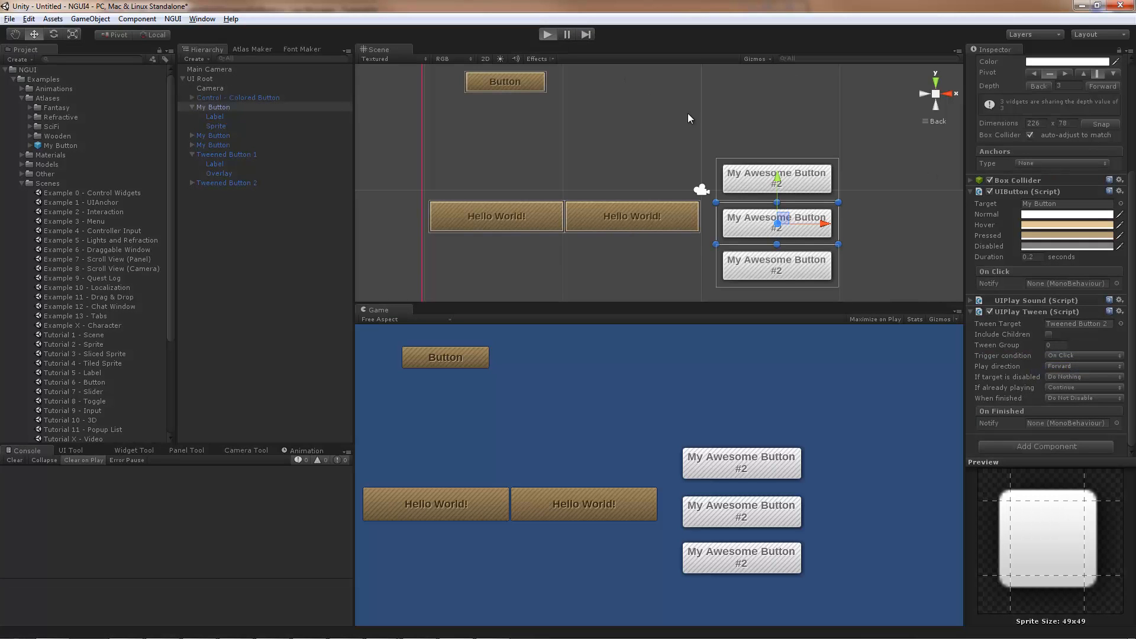
pyautogui.click(780, 505)
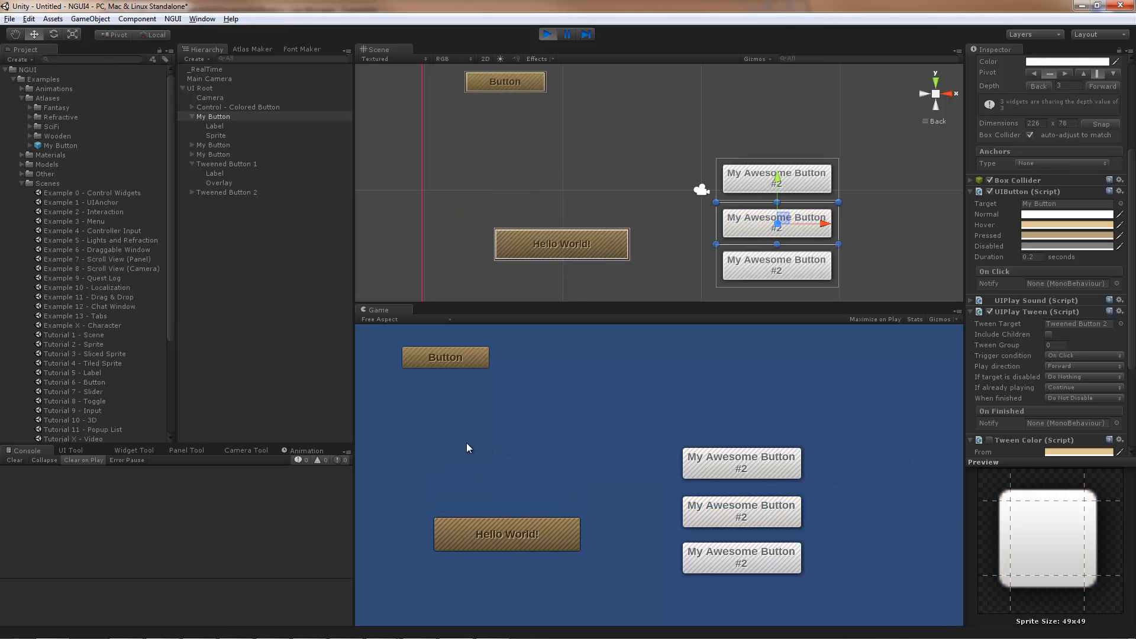
pyautogui.click(547, 36)
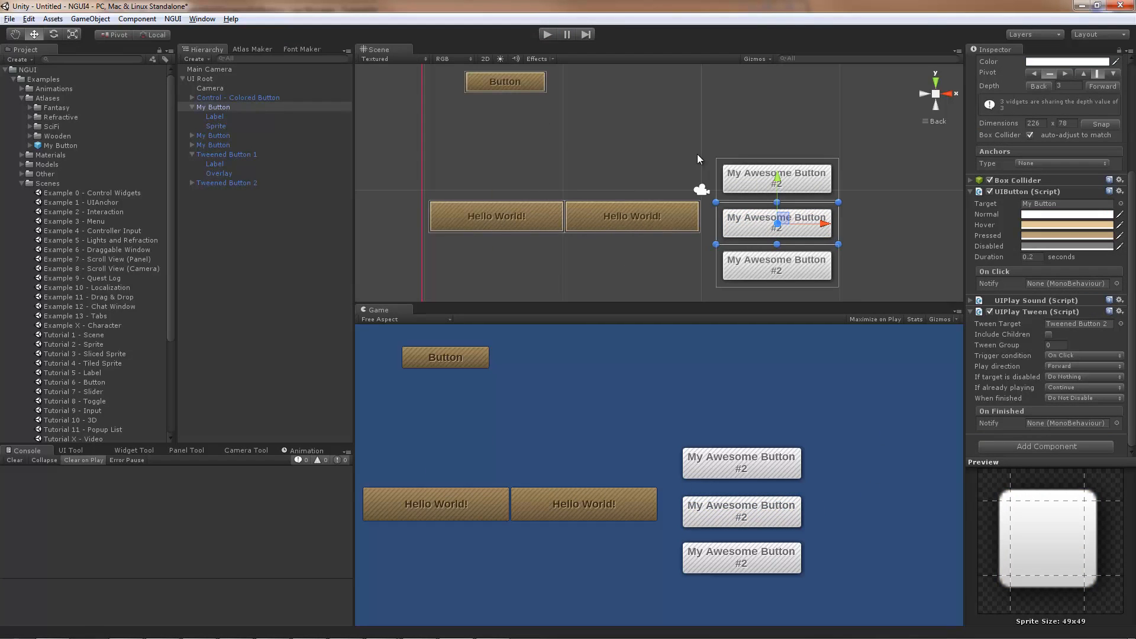
# Reset Tweened Button 2's scale and set its Tween Position From to X -127, Y -49 and To X to -127.
pyautogui.click(686, 224)
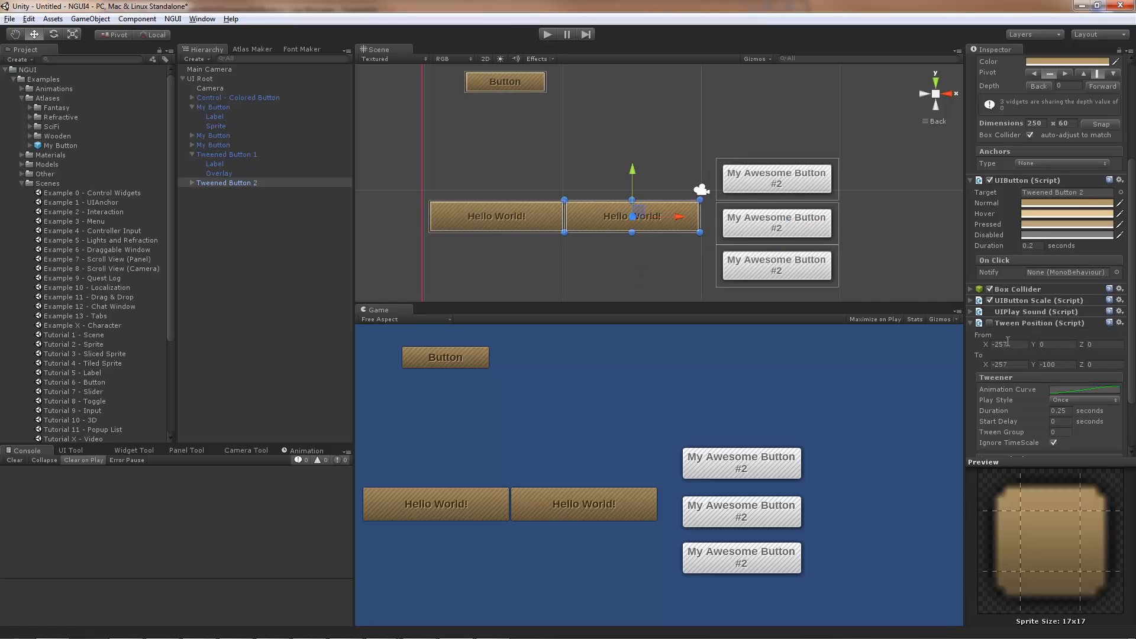
pyautogui.scroll(10, 1041, 278)
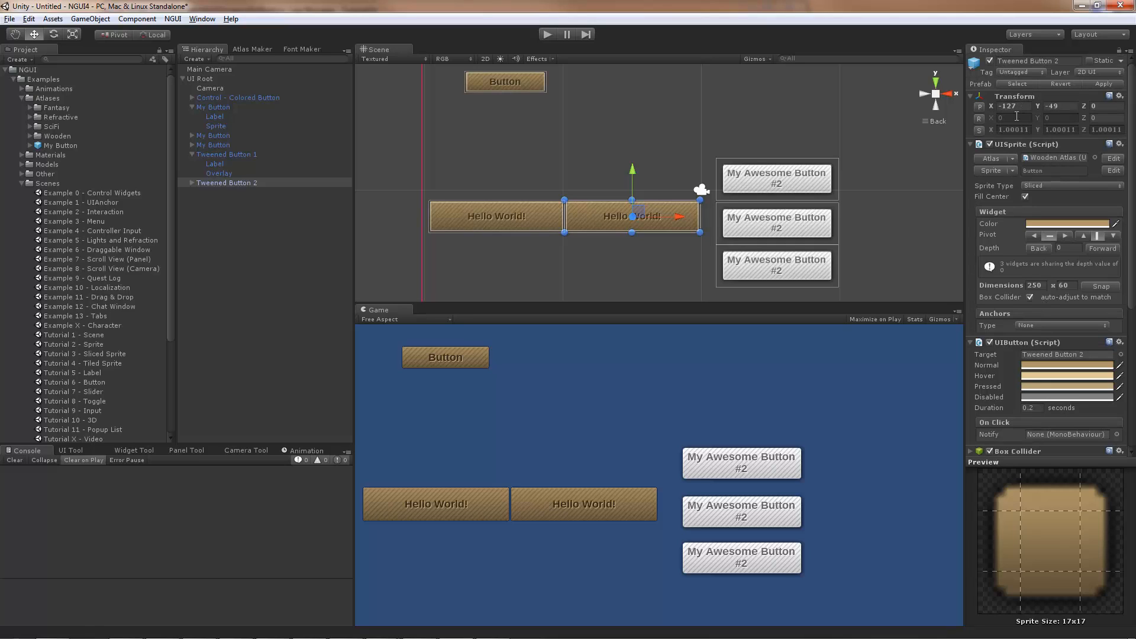
pyautogui.click(979, 130)
pyautogui.click(1016, 106)
pyautogui.hotkey('ctrl', 'c')
pyautogui.moveTo(1132, 140); pyautogui.dragTo(1130, 290)
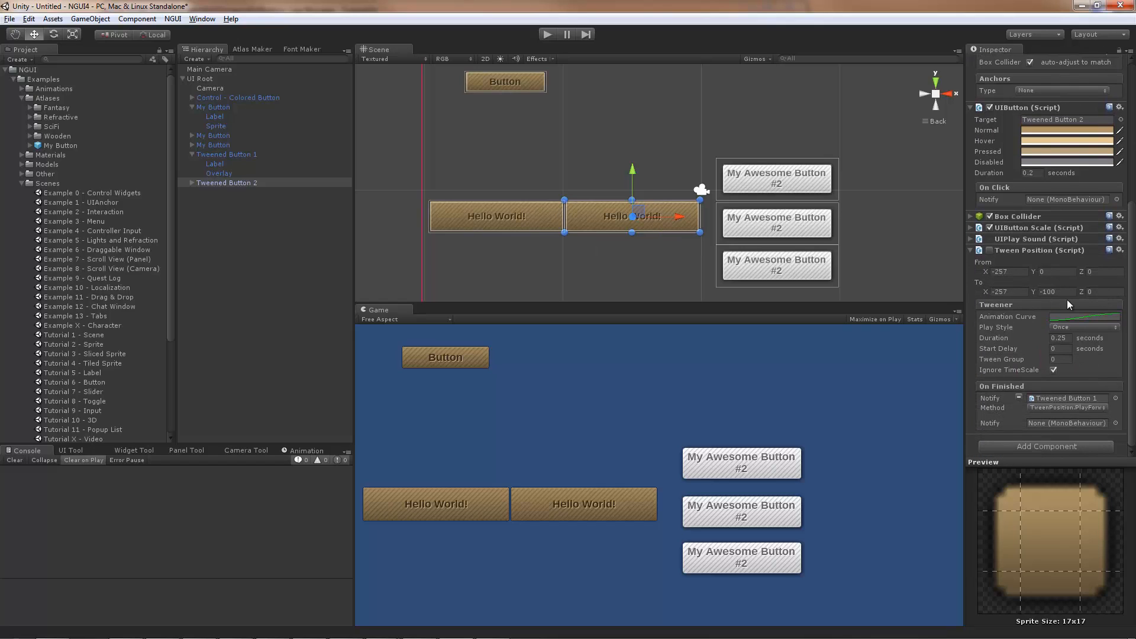
pyautogui.click(1021, 274)
pyautogui.hotkey('ctrl', 'v')
pyautogui.click(1019, 291)
pyautogui.hotkey('ctrl', 'v')
pyautogui.click(1055, 274)
pyautogui.write('-49')
# Set Tweened Button 1's Tween Position From to X -377, Y -49 and its To X to -377.
pyautogui.click(519, 217)
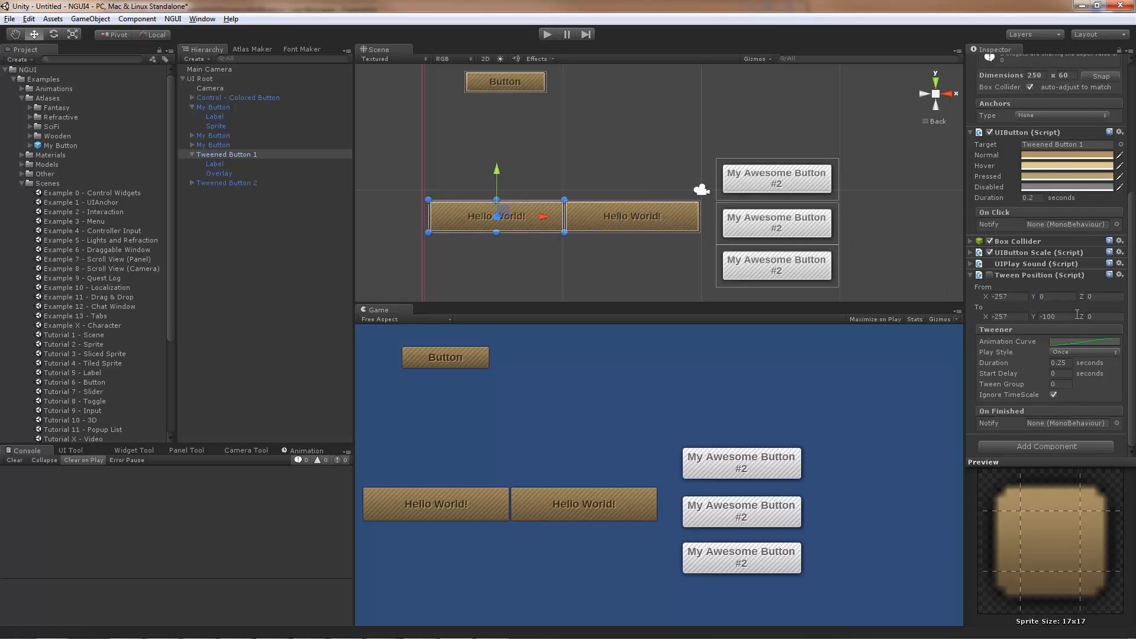
pyautogui.click(1059, 297)
pyautogui.write('-49')
pyautogui.moveTo(1131, 303); pyautogui.dragTo(1135, 173)
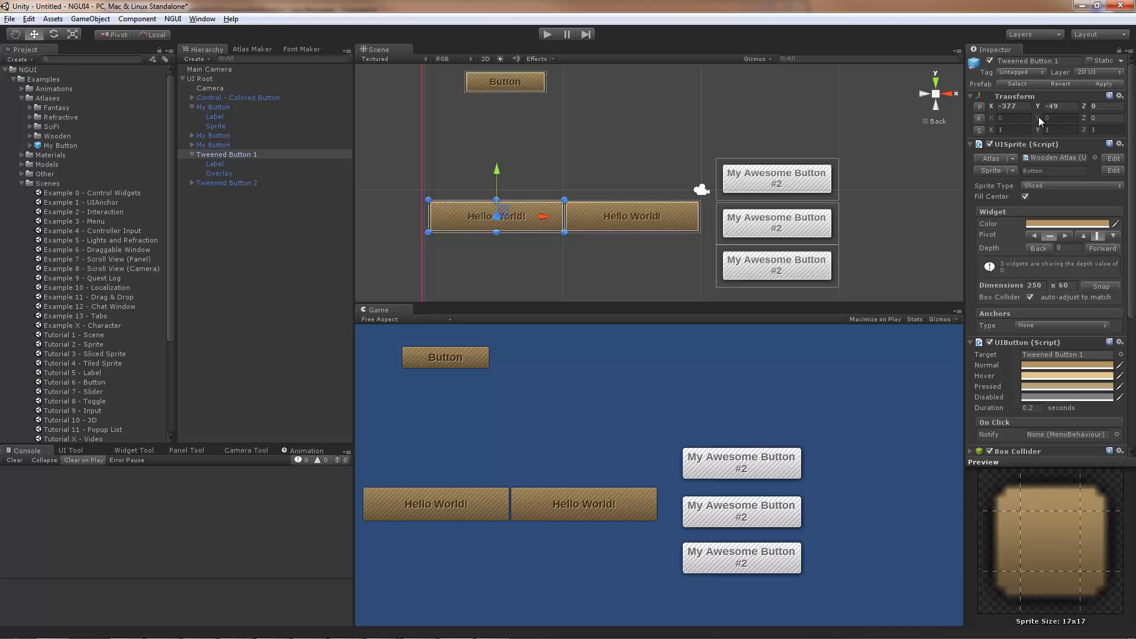
pyautogui.scroll(-5, 1047, 255)
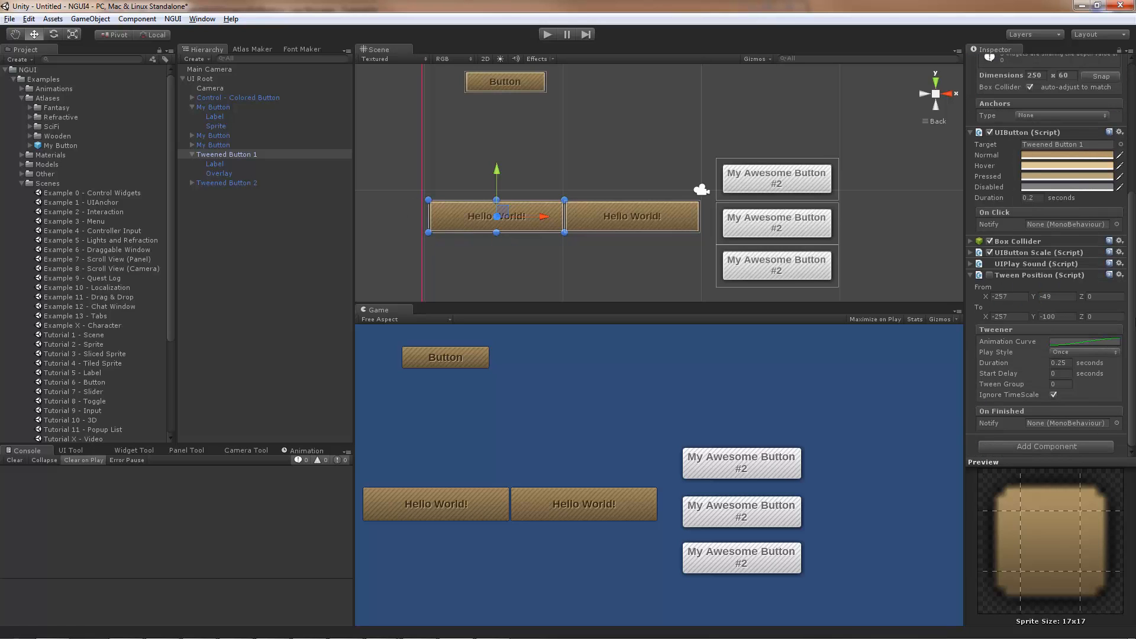
pyautogui.click(1009, 297)
pyautogui.write('-377')
pyautogui.click(1016, 315)
pyautogui.write('-377')
# Test the corrected button tweens twice in play mode by triggering the middle white button, stopping after each run.
pyautogui.click(547, 34)
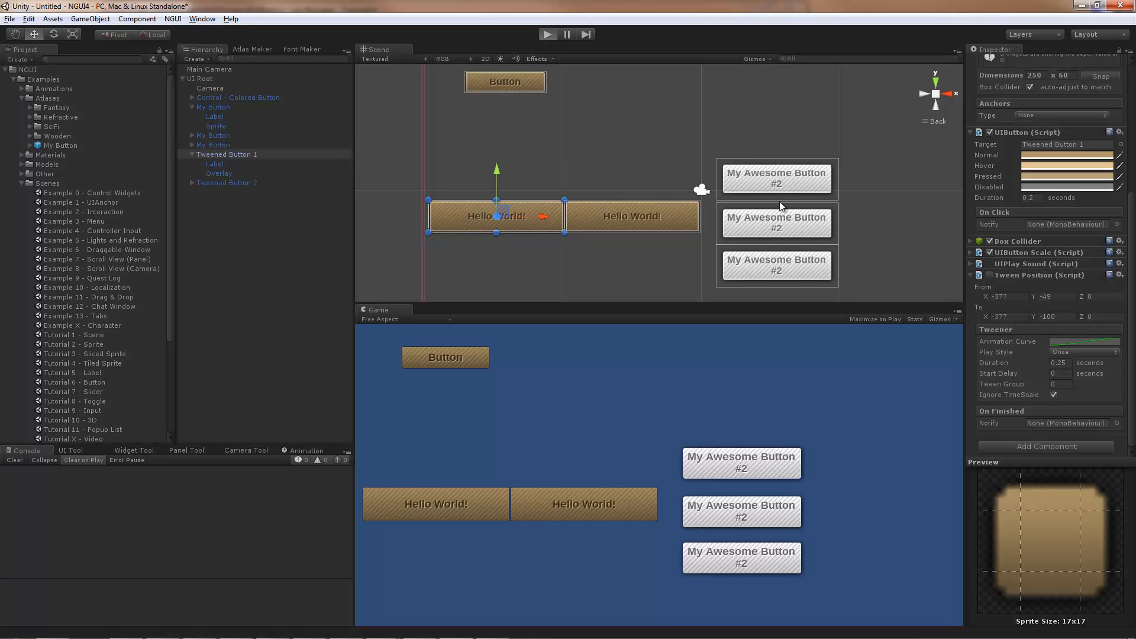
pyautogui.click(779, 506)
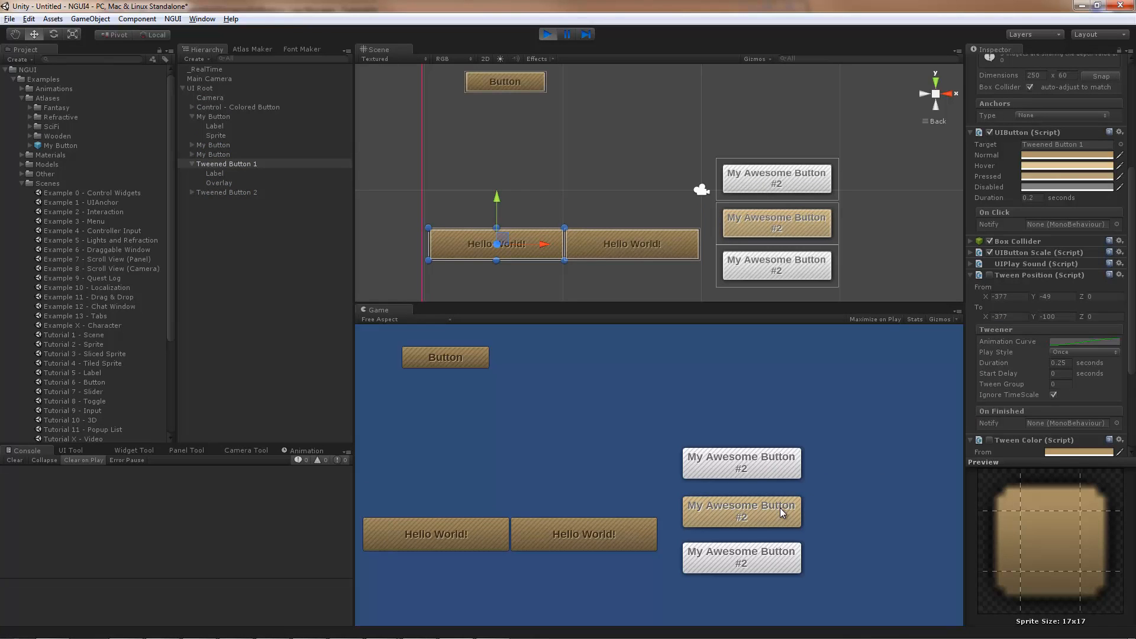
pyautogui.click(547, 35)
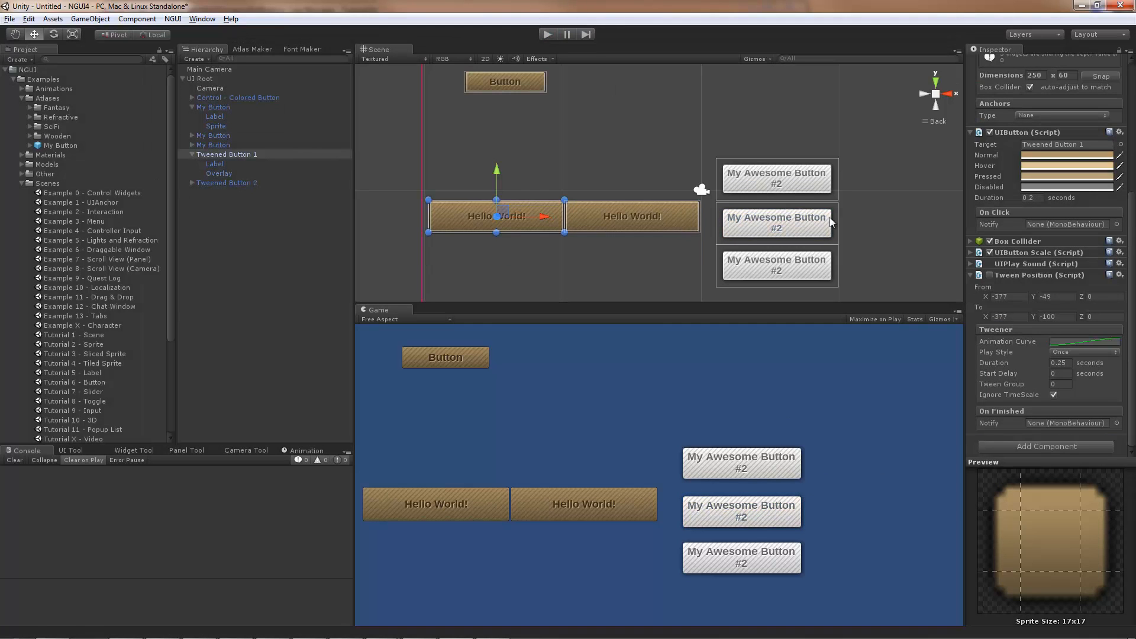
pyautogui.click(547, 34)
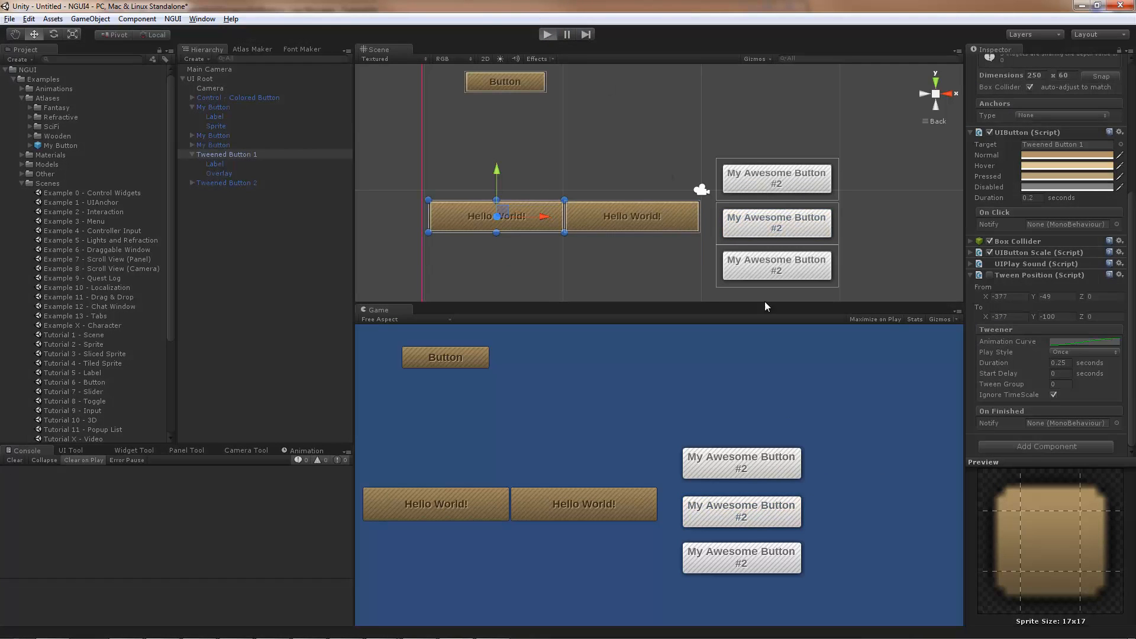
pyautogui.click(792, 512)
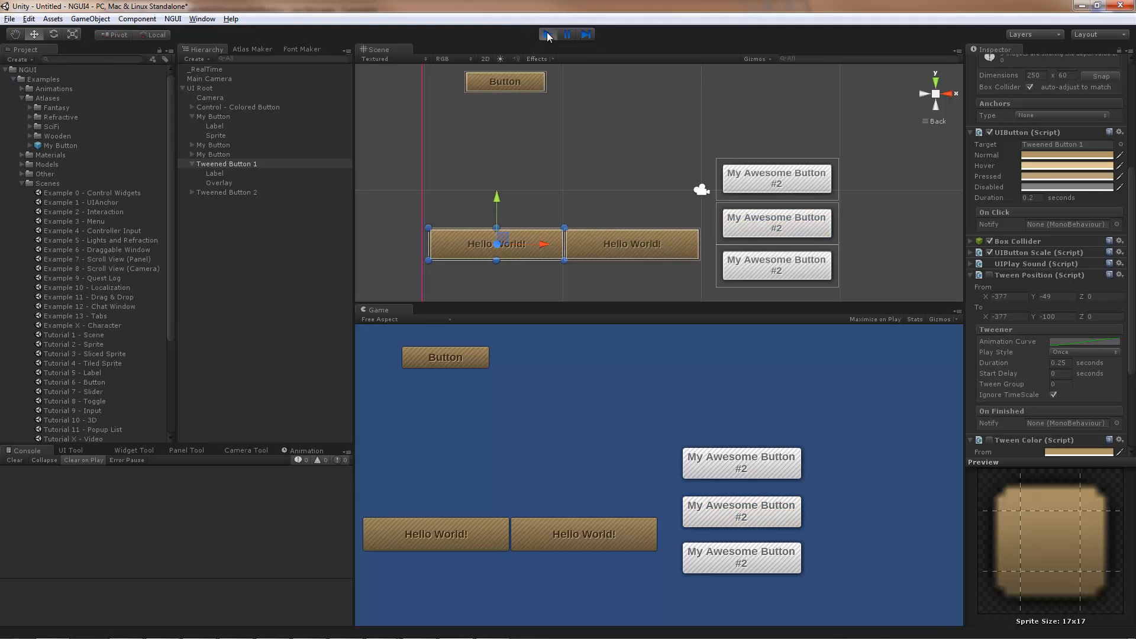
pyautogui.click(547, 35)
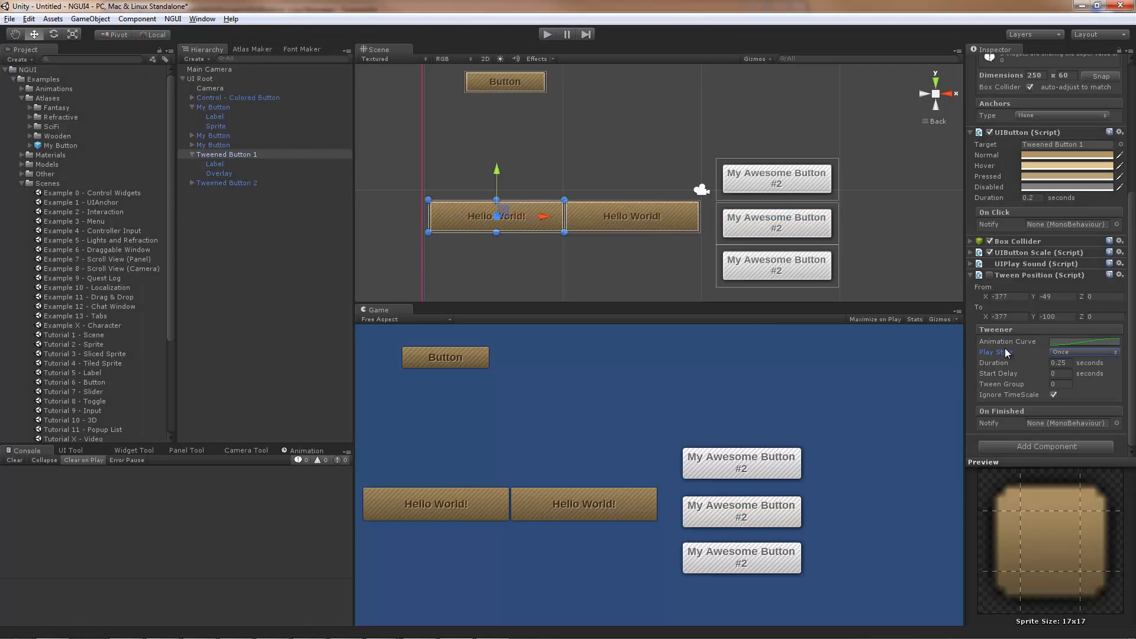
# Set Tweened Button 1's Tween Position play style to Ping Pong and test it in play mode with the middle white button.
pyautogui.click(1080, 354)
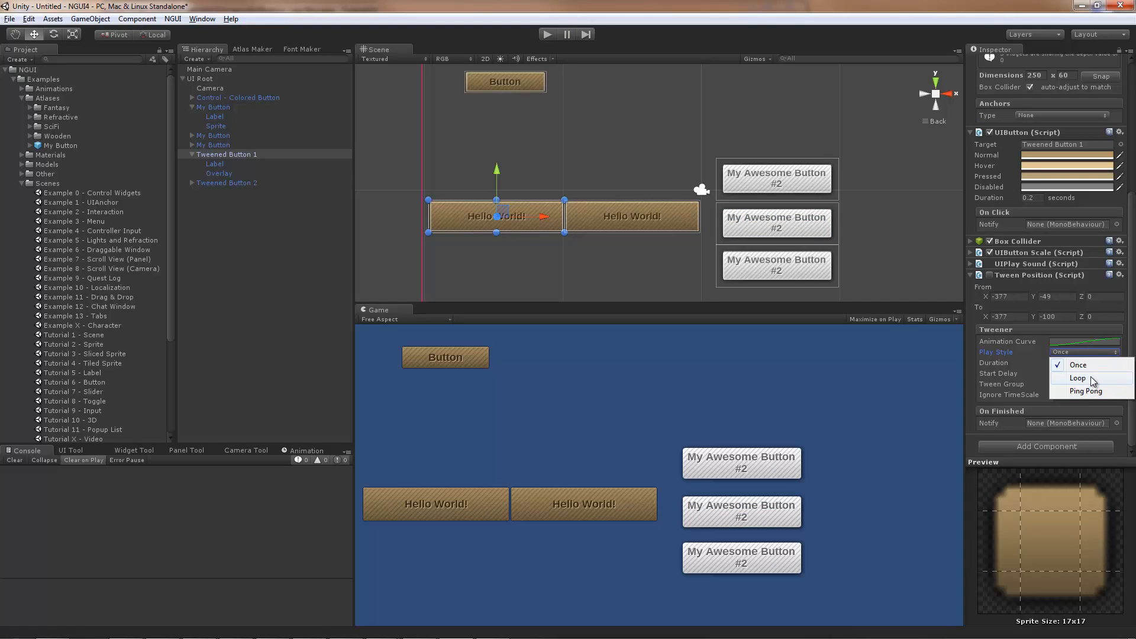
pyautogui.click(1091, 392)
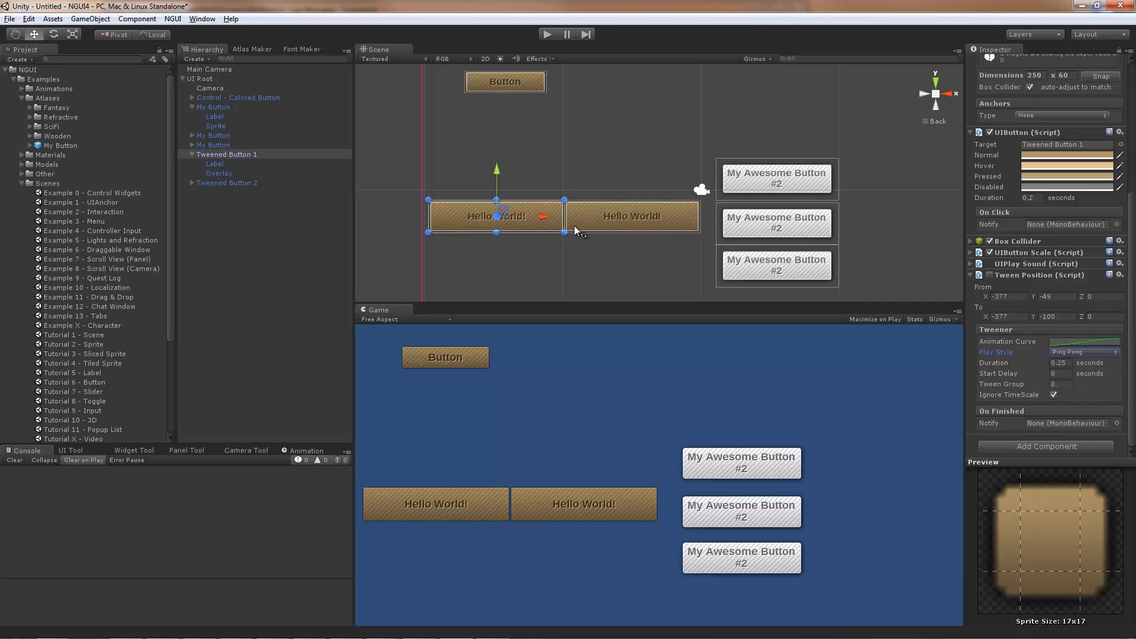
pyautogui.click(547, 34)
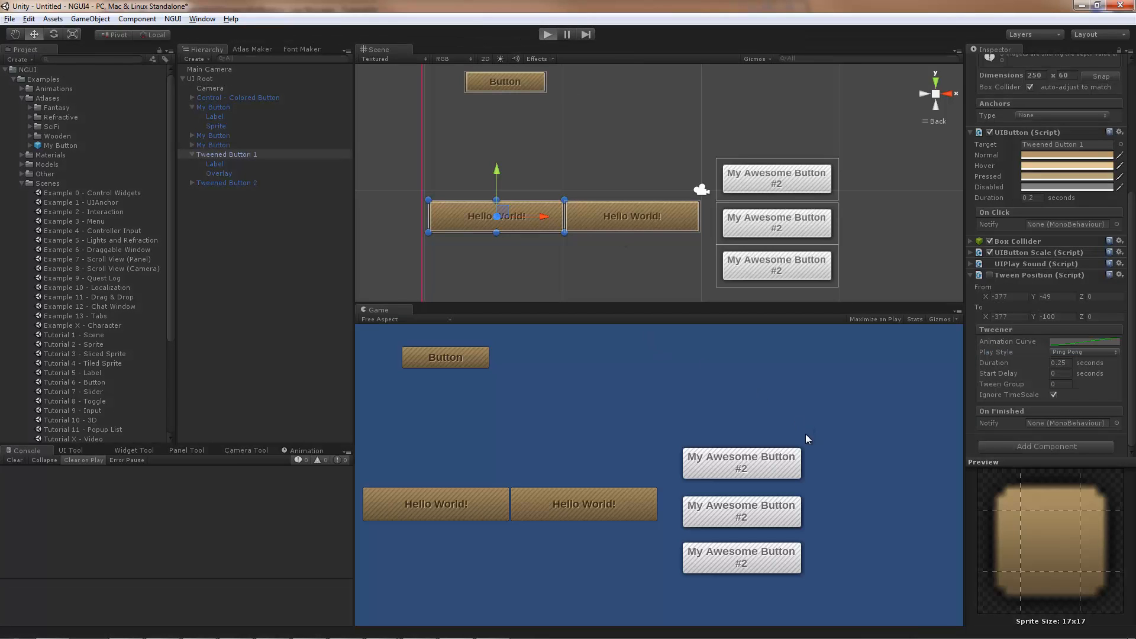
pyautogui.click(767, 512)
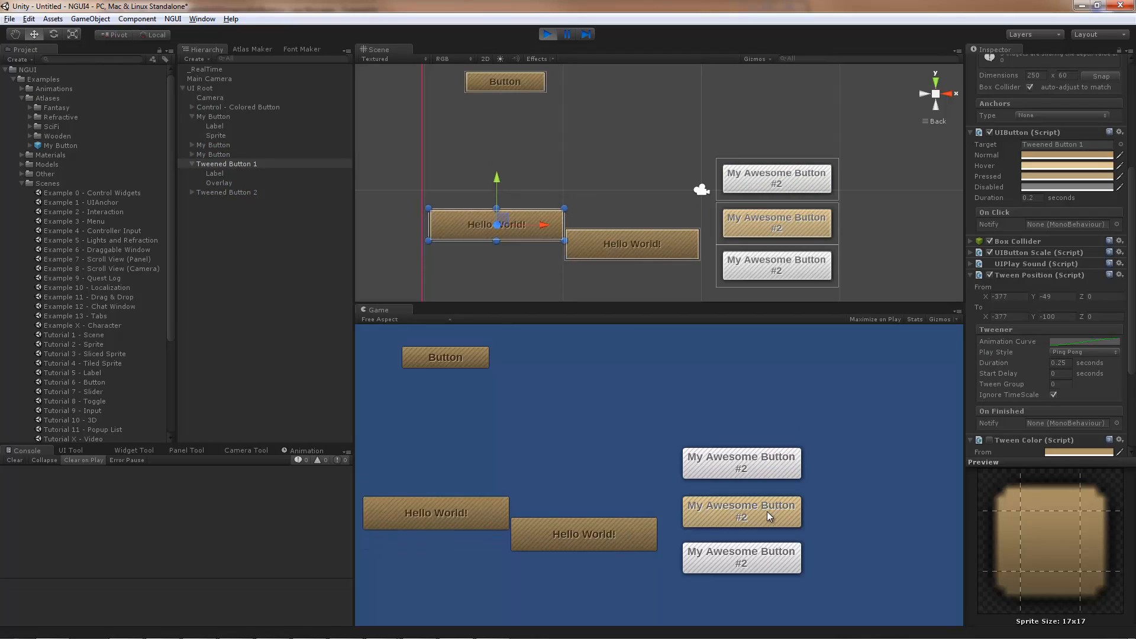
pyautogui.click(548, 34)
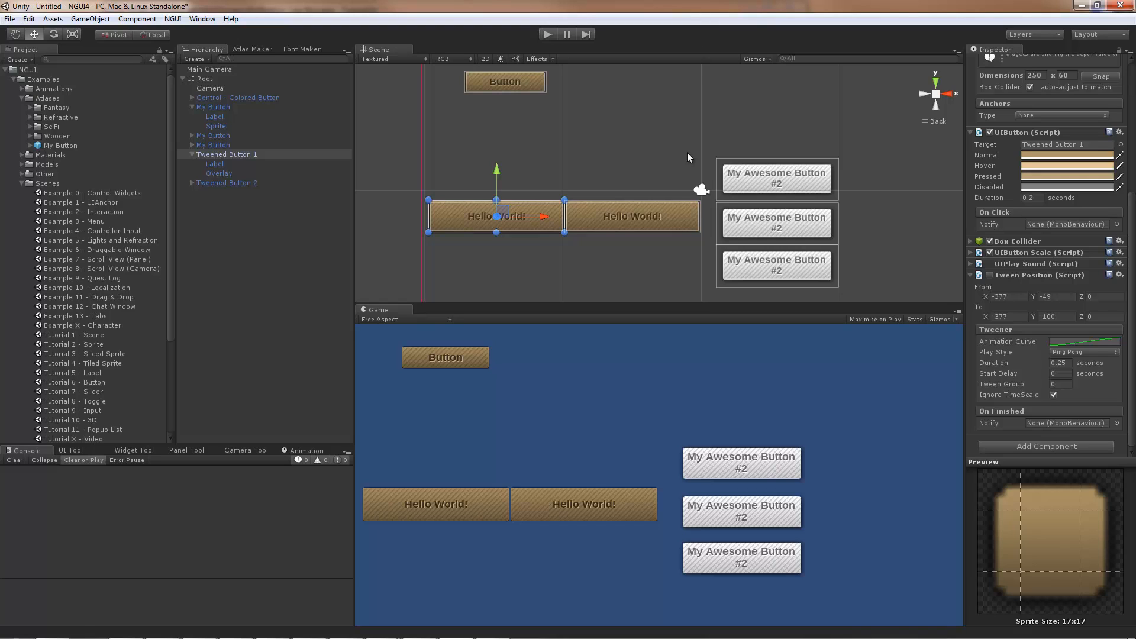
# Delete the three white buttons, the two tweened buttons and the colored button from the scene.
pyautogui.scroll(-3, 687, 157)
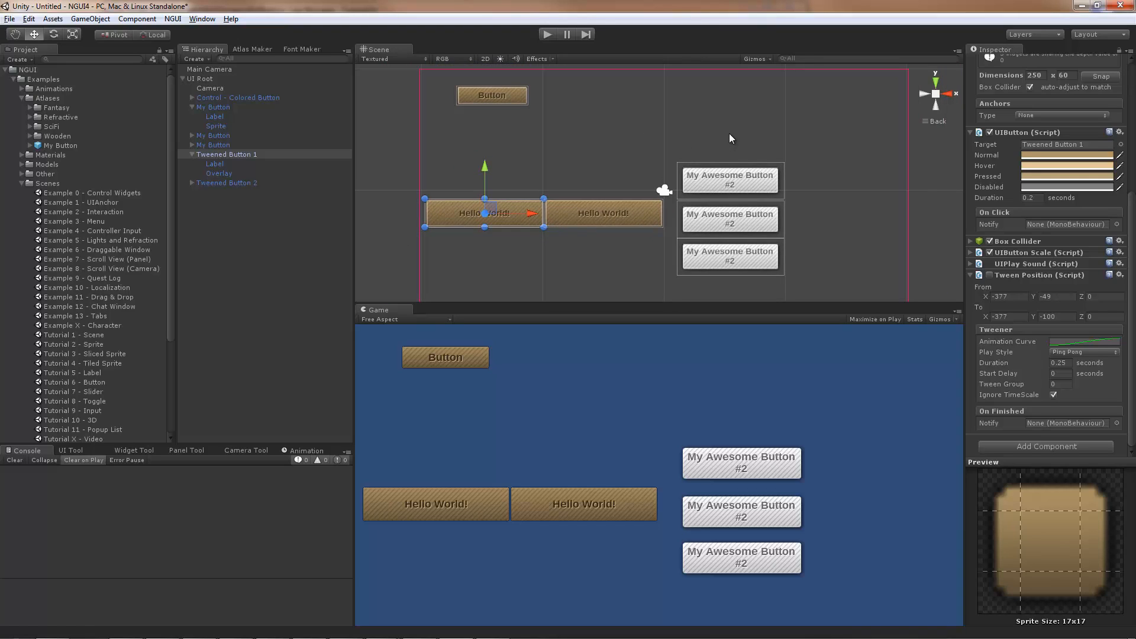
pyautogui.moveTo(794, 128); pyautogui.dragTo(718, 286)
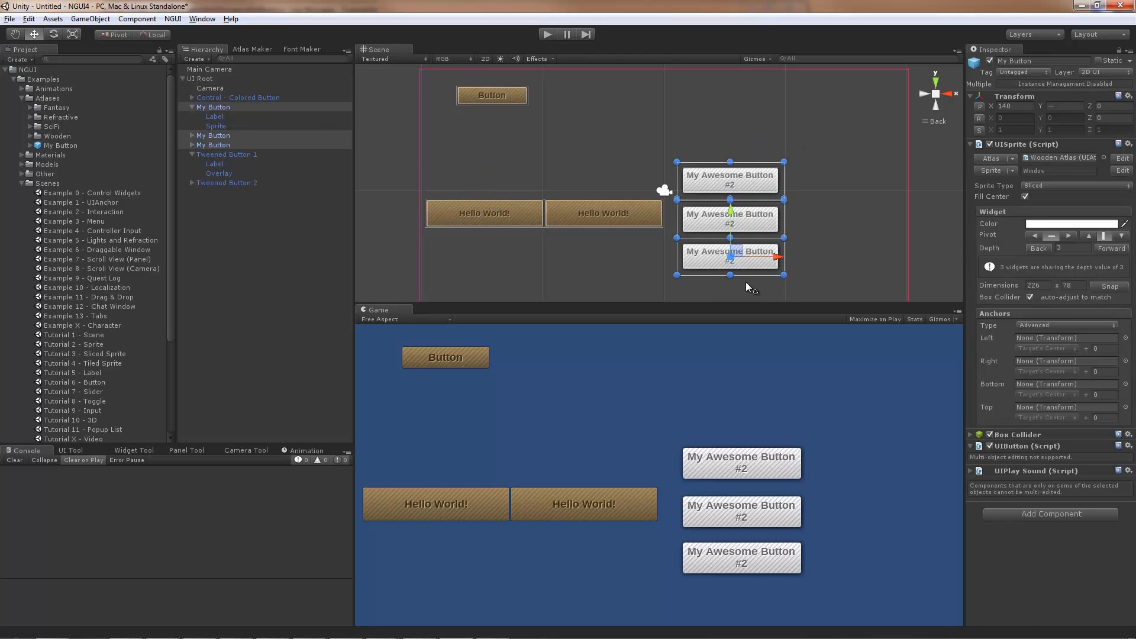
pyautogui.press('Delete')
pyautogui.moveTo(460, 152); pyautogui.dragTo(611, 268)
pyautogui.press('Delete')
pyautogui.moveTo(541, 148); pyautogui.dragTo(476, 90)
pyautogui.press('Delete')
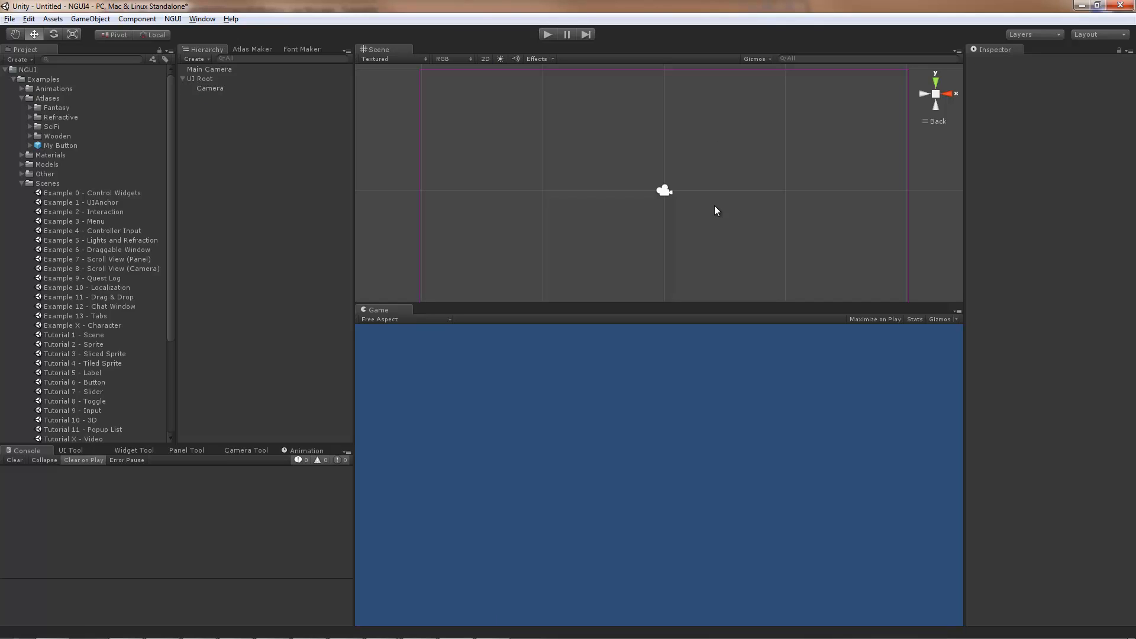
# Create a new sprite under UI Root and add a label as its child.
pyautogui.moveTo(715, 205); pyautogui.dragTo(674, 198, button='middle')
pyautogui.scroll(-2, 666, 196)
pyautogui.press('alt')
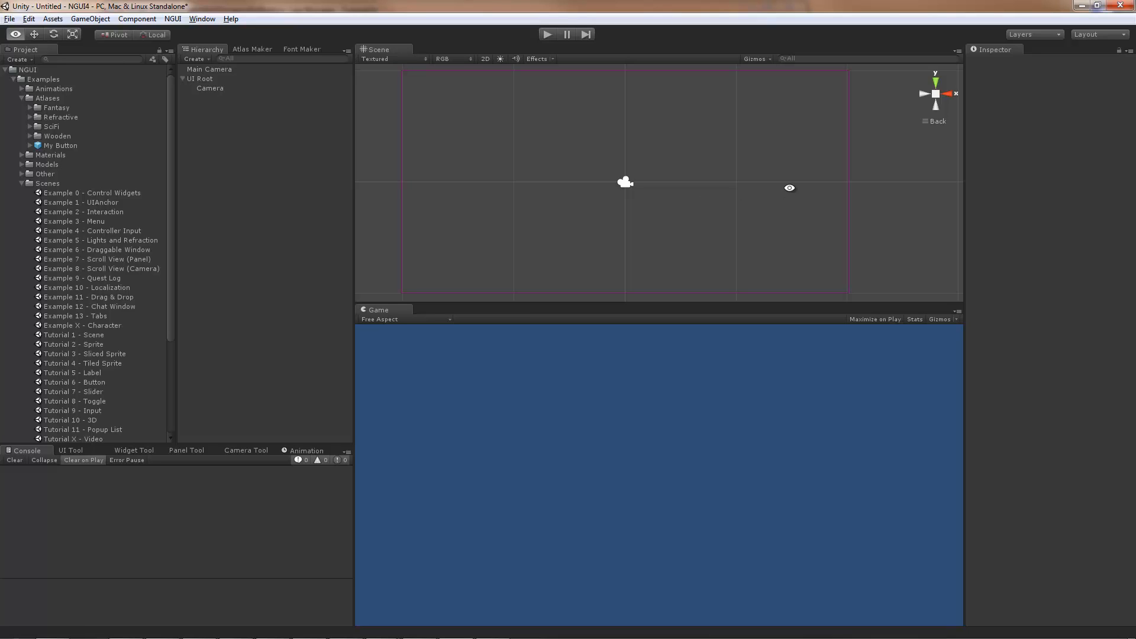
pyautogui.hotkey('alt', 'shift', 's')
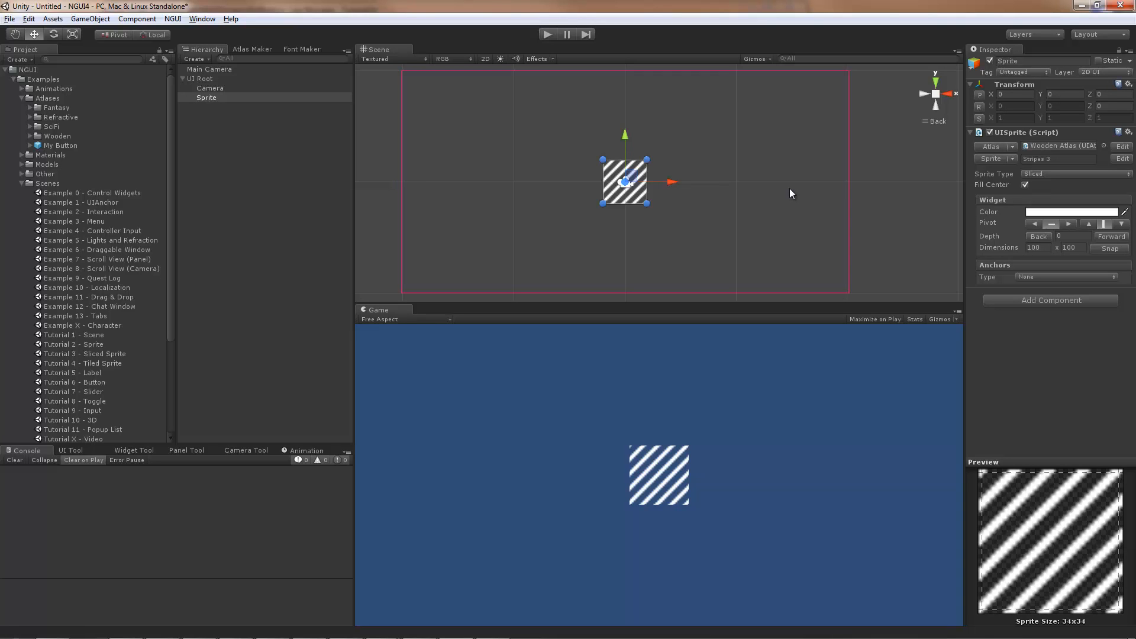
pyautogui.press('alt')
pyautogui.hotkey('alt', 'shift', 'l')
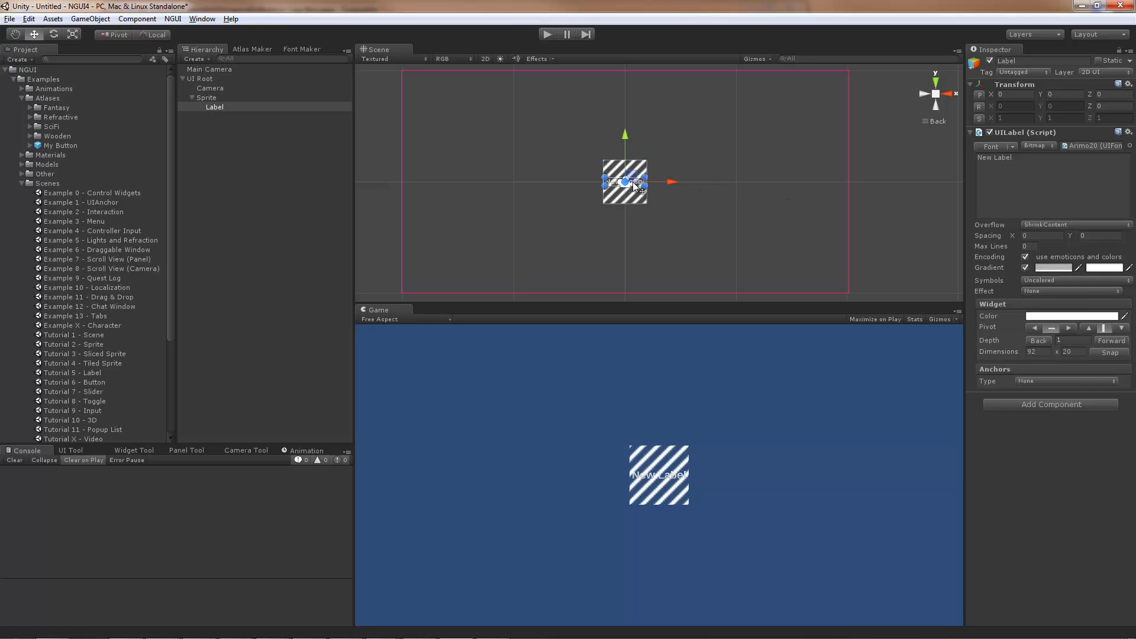
# Delete the striped sprite together with its child label from UI Root.
pyautogui.rightClick(718, 184)
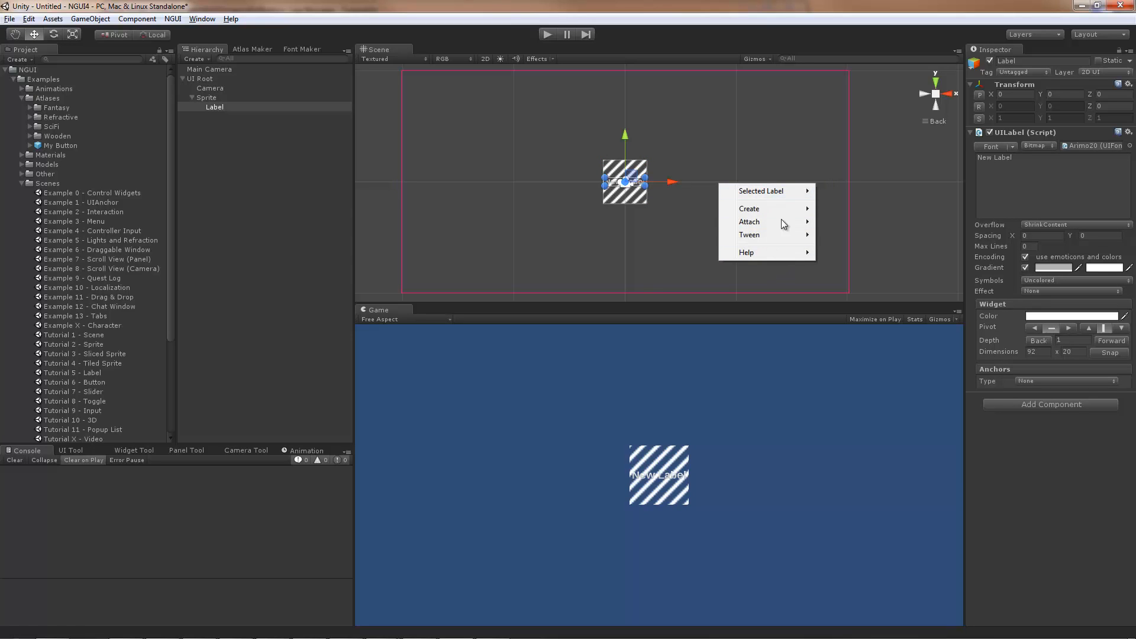
pyautogui.click(655, 15)
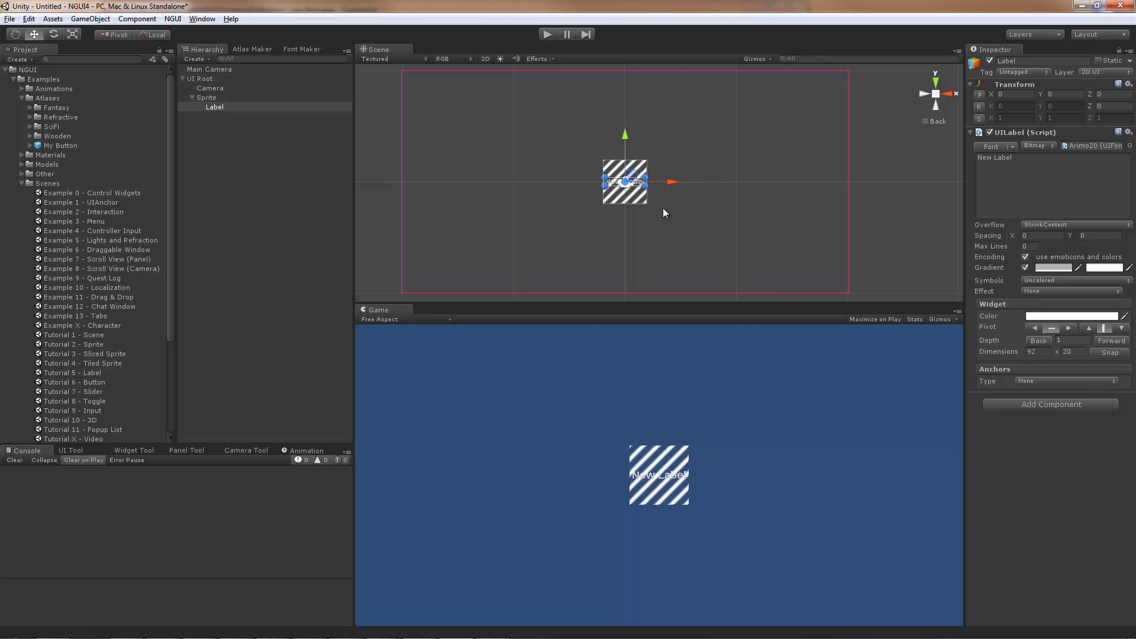
pyautogui.click(233, 98)
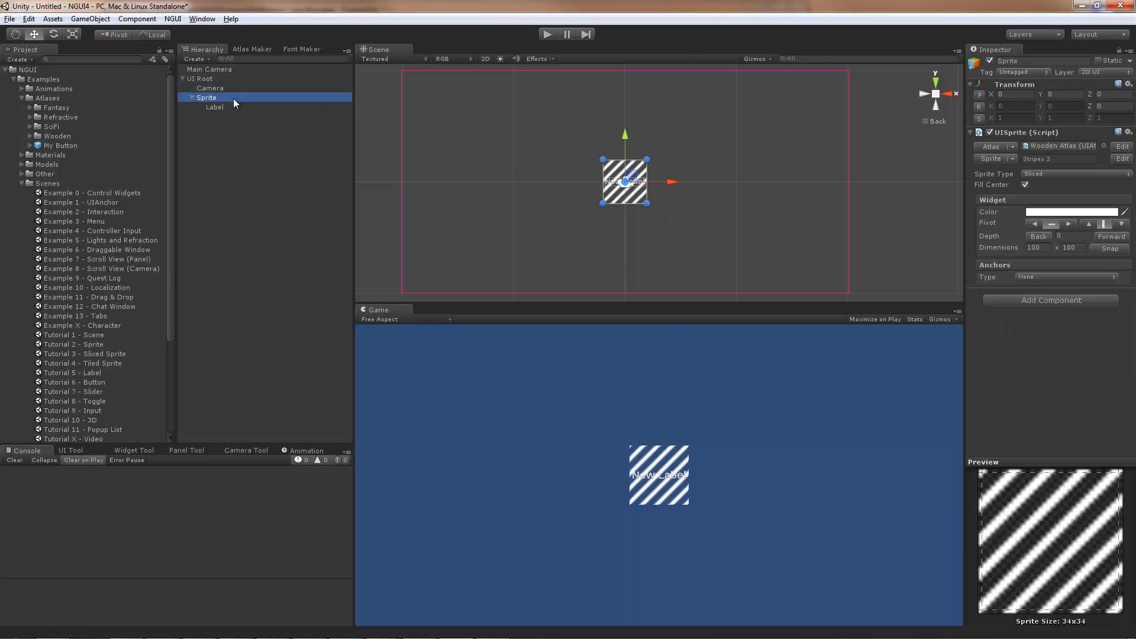
pyautogui.press('Delete')
pyautogui.press('w')
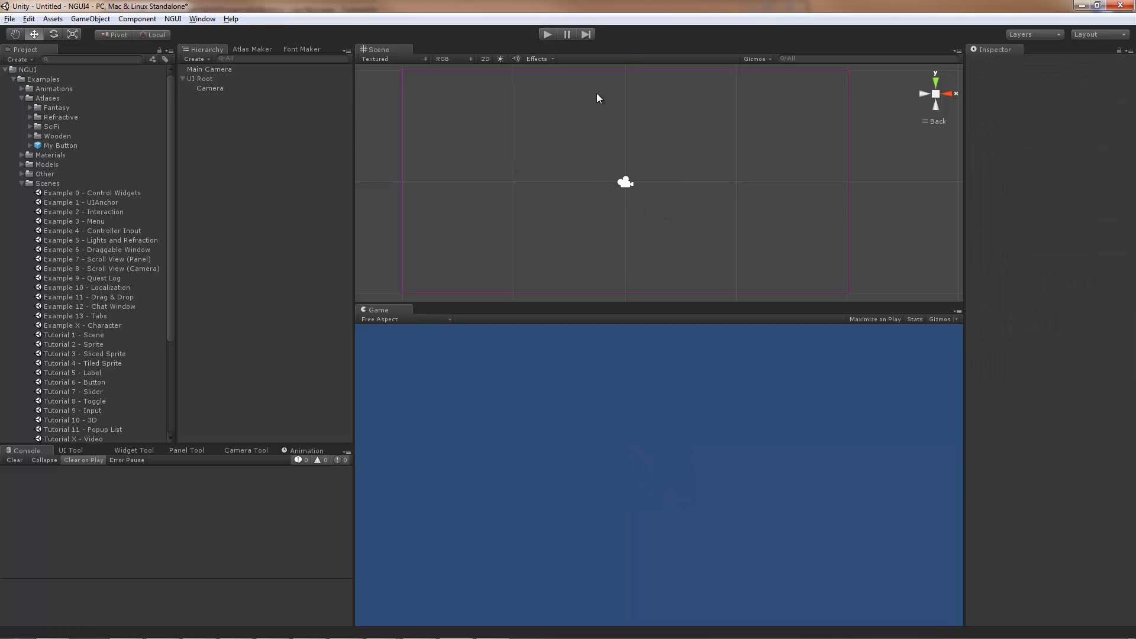
# Create a new sprite under UI Root and give it the Window image from the Wooden Atlas.
pyautogui.click(602, 70)
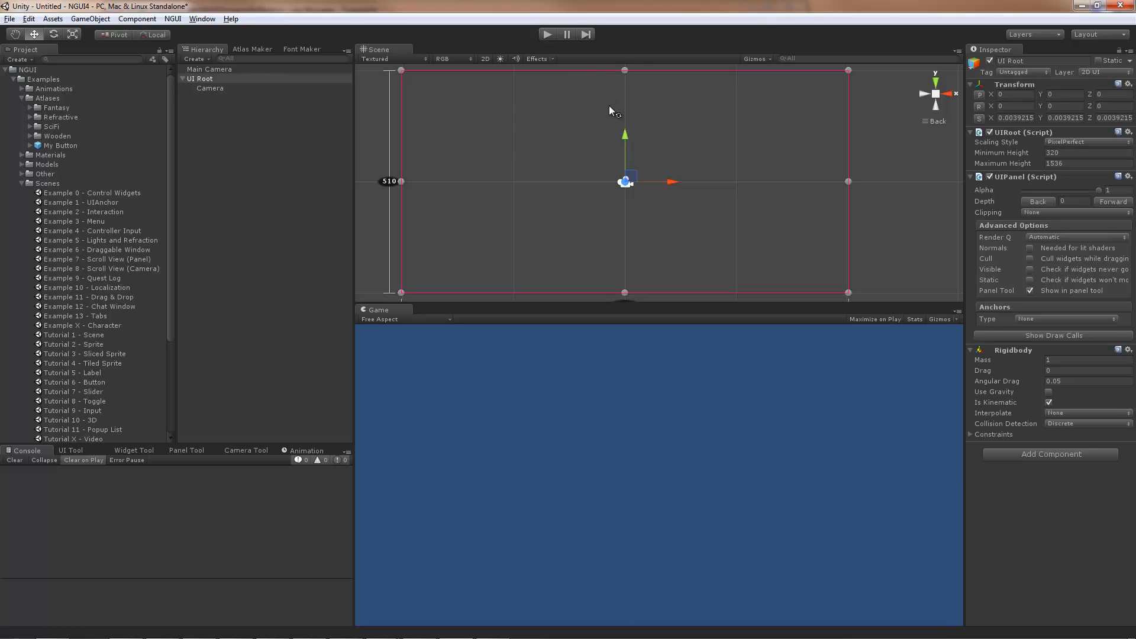
pyautogui.rightClick(609, 141)
pyautogui.moveTo(653, 165)
pyautogui.click(740, 165)
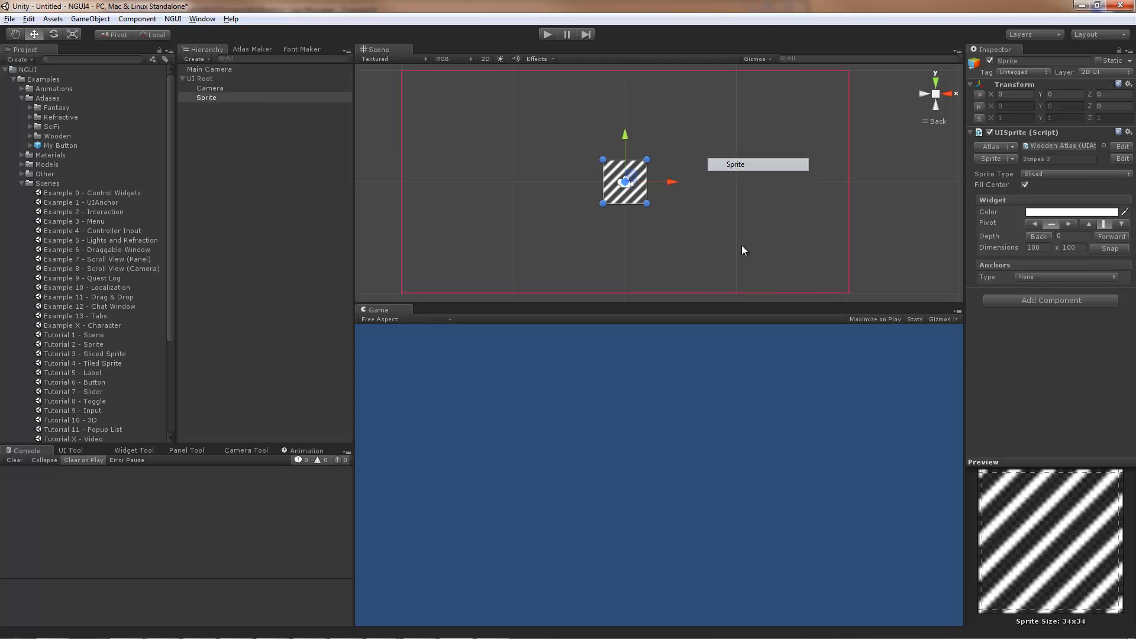
pyautogui.click(1005, 159)
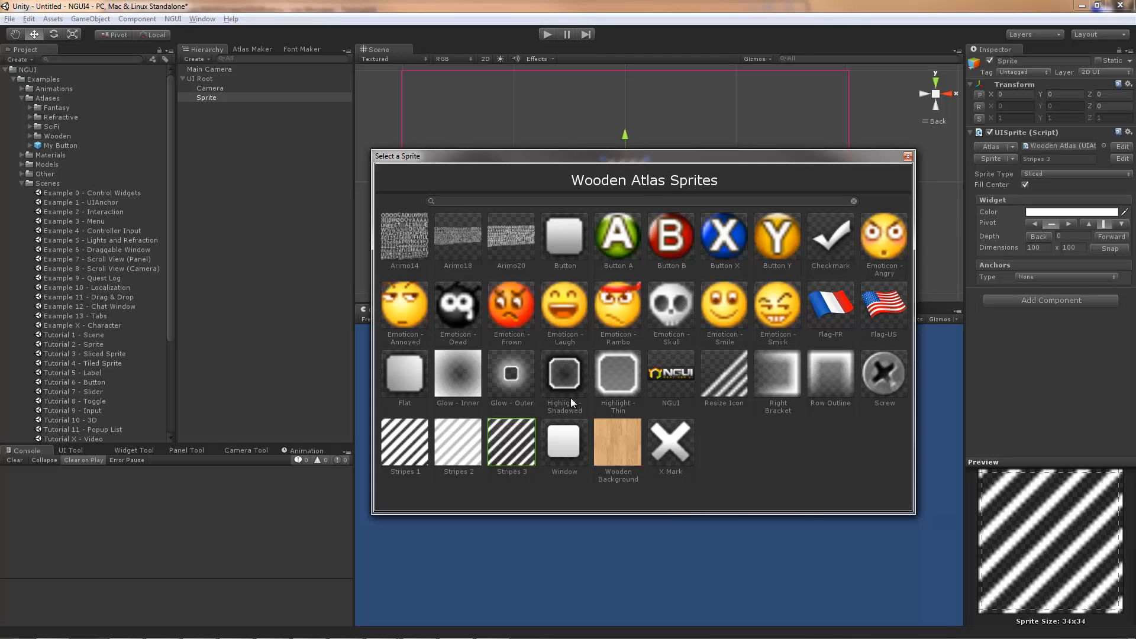
pyautogui.doubleClick(562, 447)
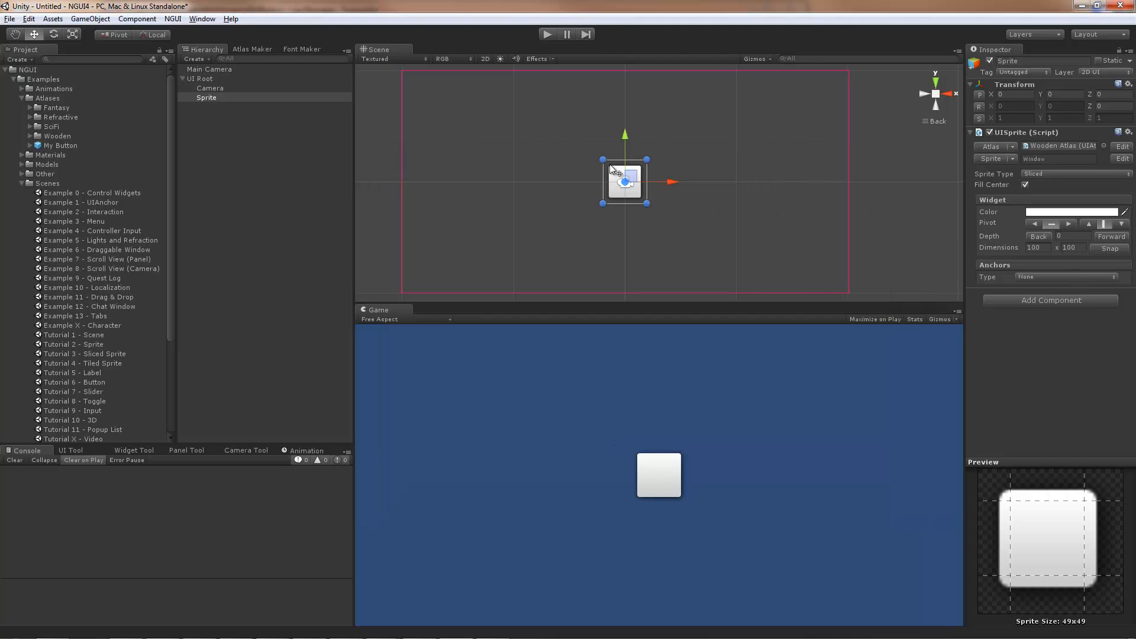
# Enlarge the window sprite around the center of the scene to about 354 x 330.
pyautogui.moveTo(600, 157); pyautogui.dragTo(559, 116)
pyautogui.moveTo(647, 204); pyautogui.dragTo(698, 255)
pyautogui.moveTo(567, 123); pyautogui.dragTo(542, 108)
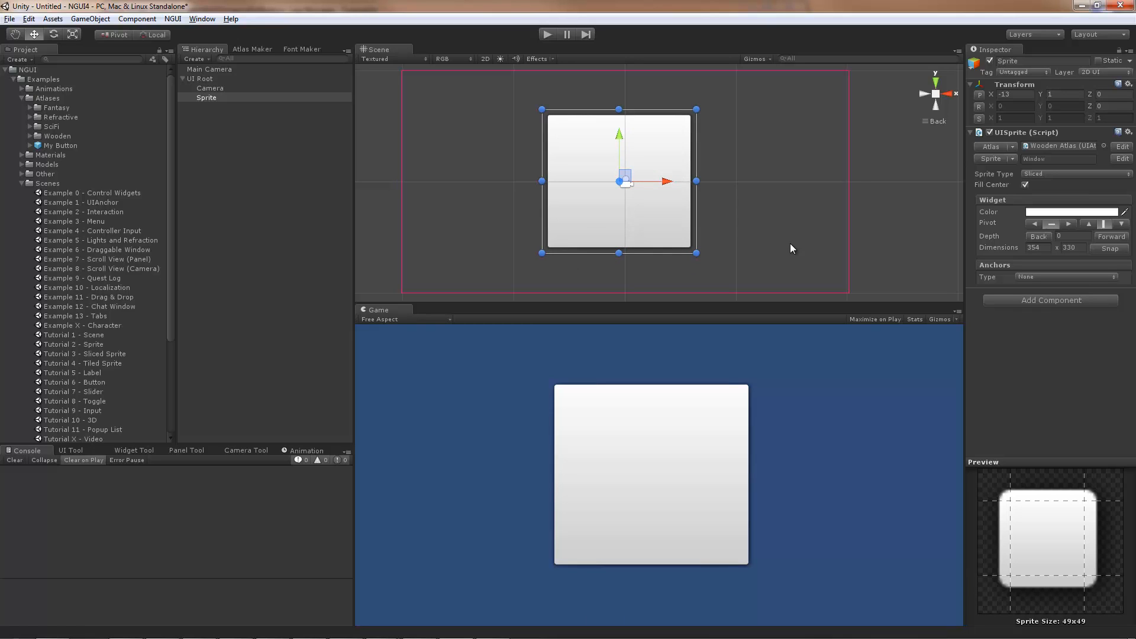
# Add a child sprite of about 66 x 66 in the window's lower-right corner and assign it the Resize Icon image.
pyautogui.hotkey('alt', 'shift', 's')
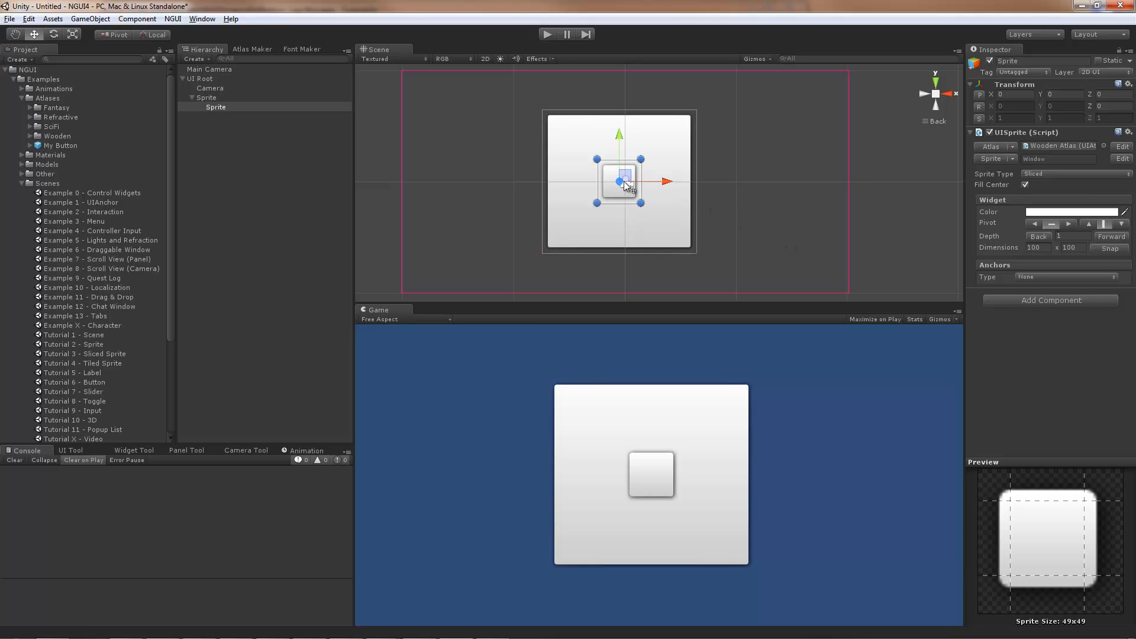
pyautogui.moveTo(629, 190); pyautogui.dragTo(667, 224)
pyautogui.click(991, 160)
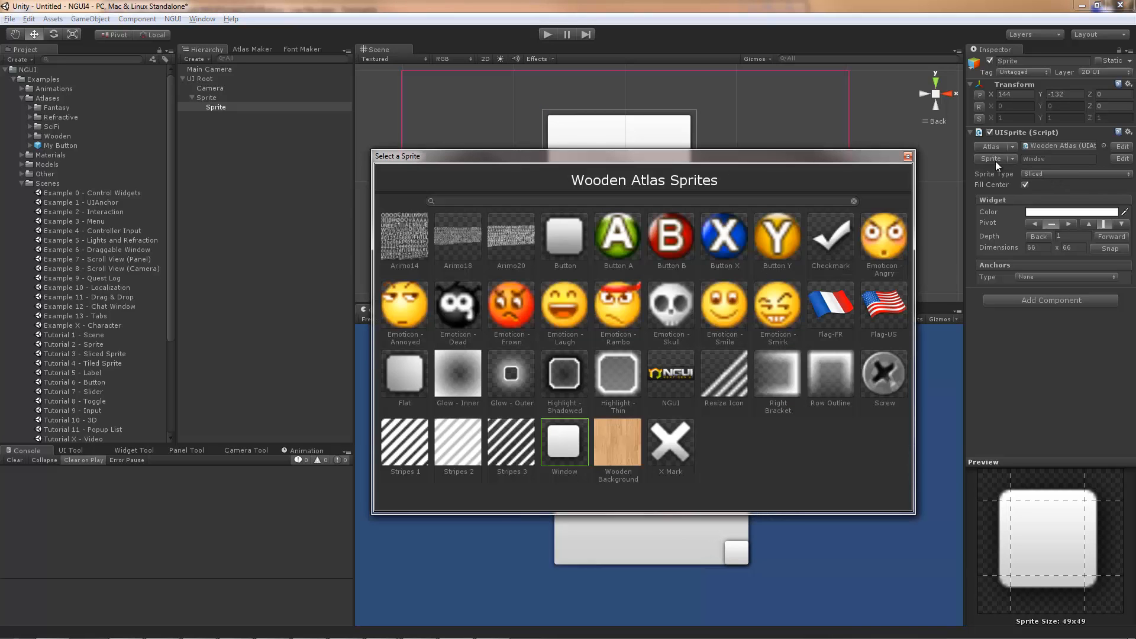
pyautogui.doubleClick(729, 375)
# Set the resize icon's sprite type to Simple and snap its dimensions to 20 x 20.
pyautogui.click(1044, 175)
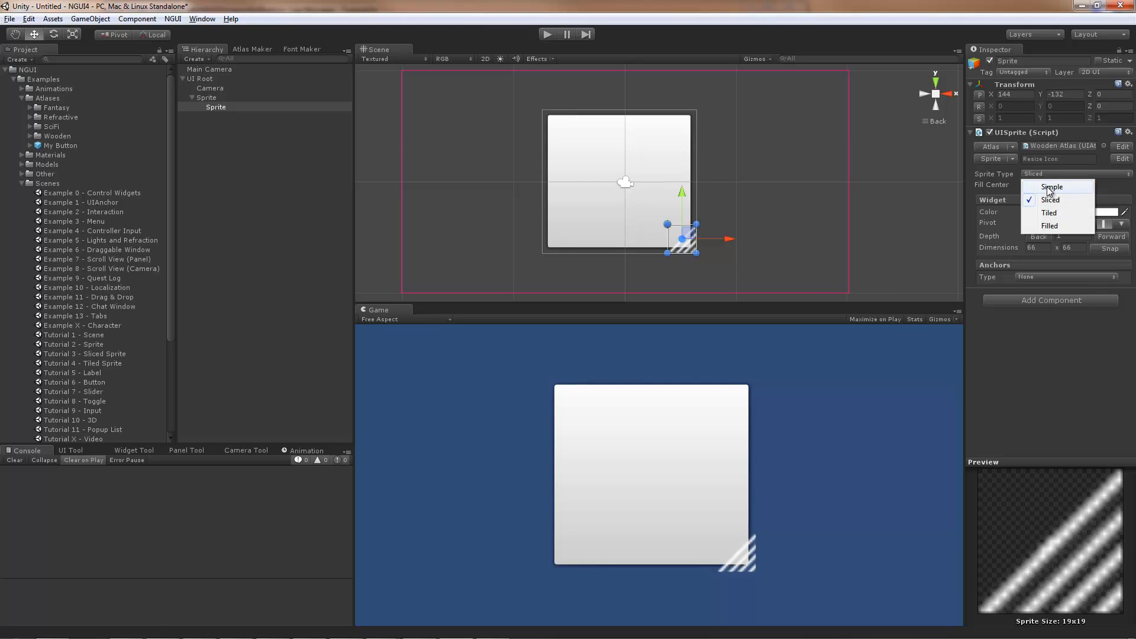
pyautogui.click(1047, 188)
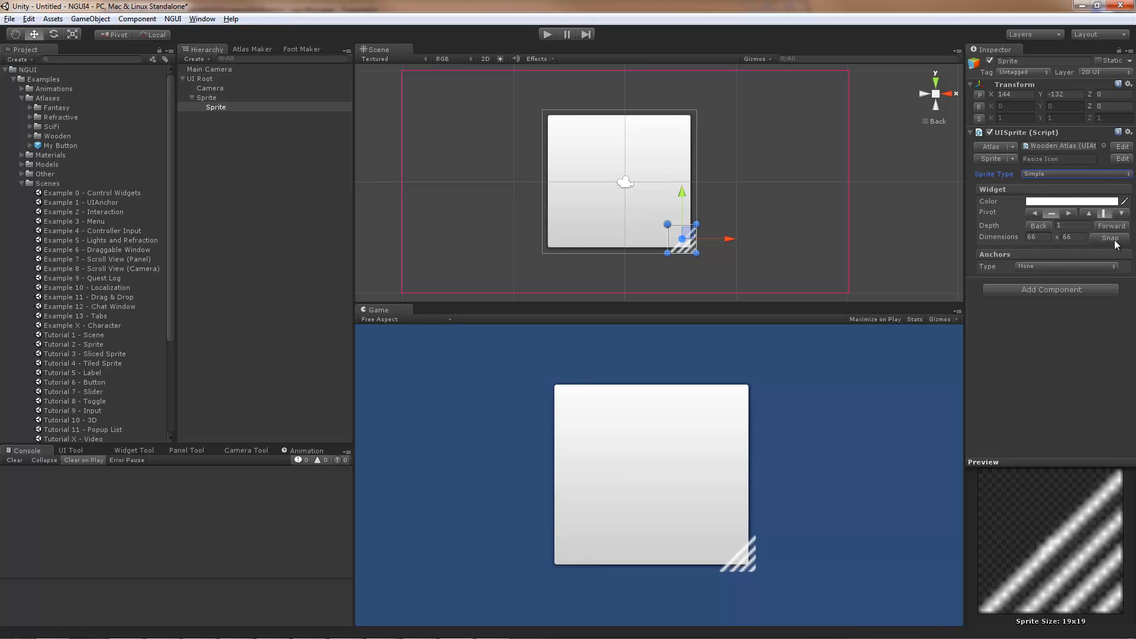
pyautogui.click(1115, 241)
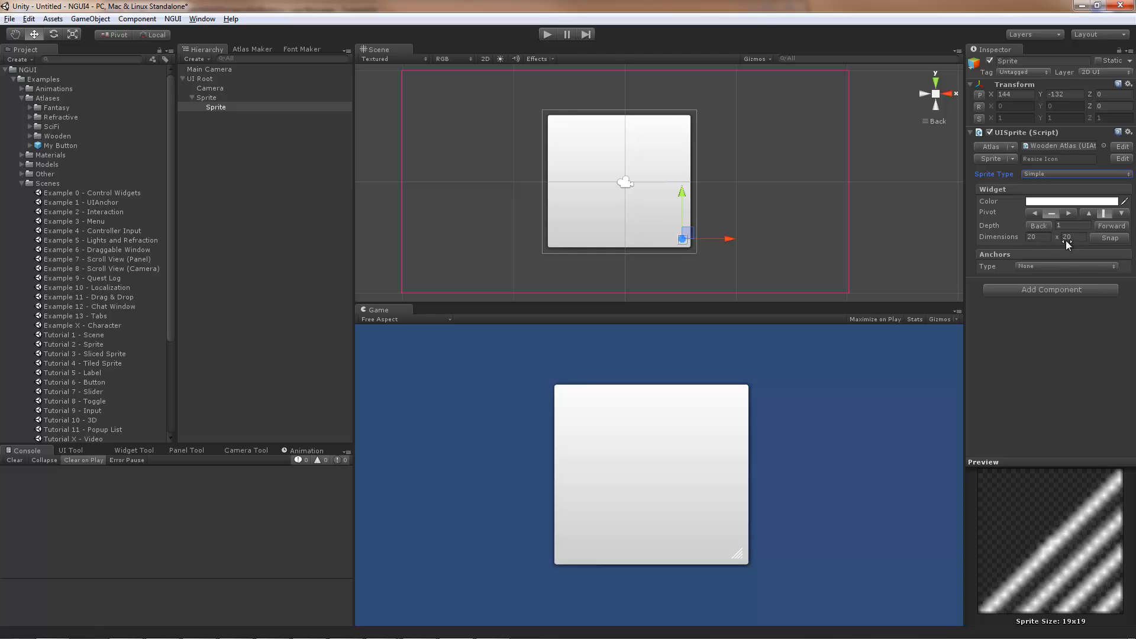
# Change the resize icon's color to black.
pyautogui.moveTo(759, 255); pyautogui.dragTo(747, 202, button='middle')
pyautogui.scroll(5, 750, 176)
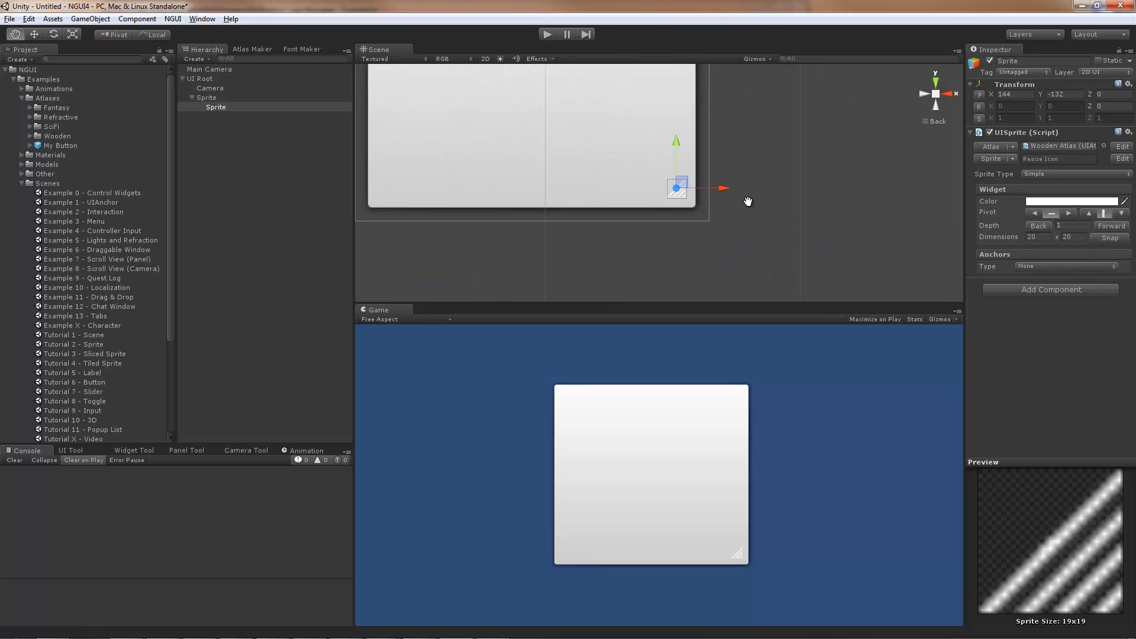
pyautogui.click(1037, 202)
pyautogui.moveTo(888, 206); pyautogui.dragTo(840, 265)
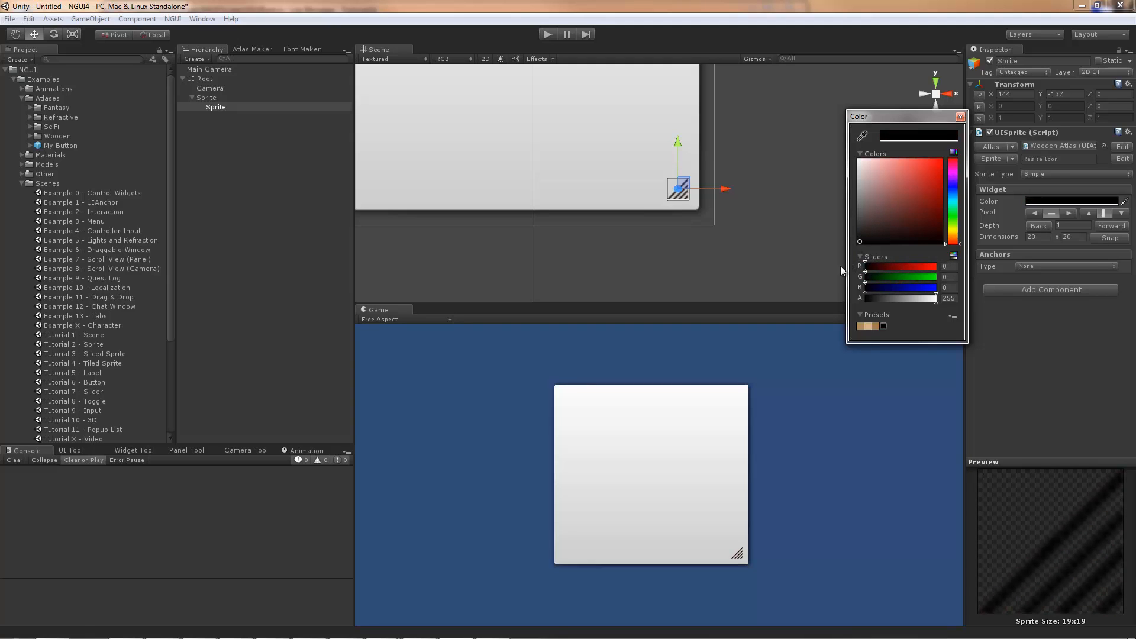
pyautogui.click(959, 116)
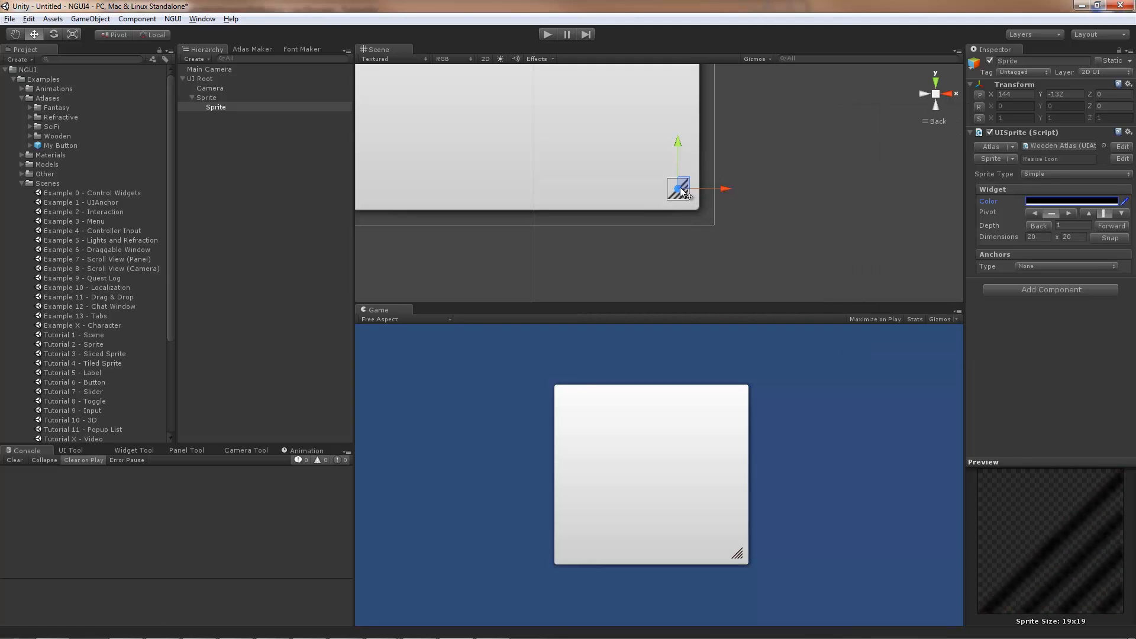
# Nudge the resize icon tight into the window's lower-right corner, to position X 154, Y -142.
pyautogui.moveTo(685, 193); pyautogui.dragTo(684, 191)
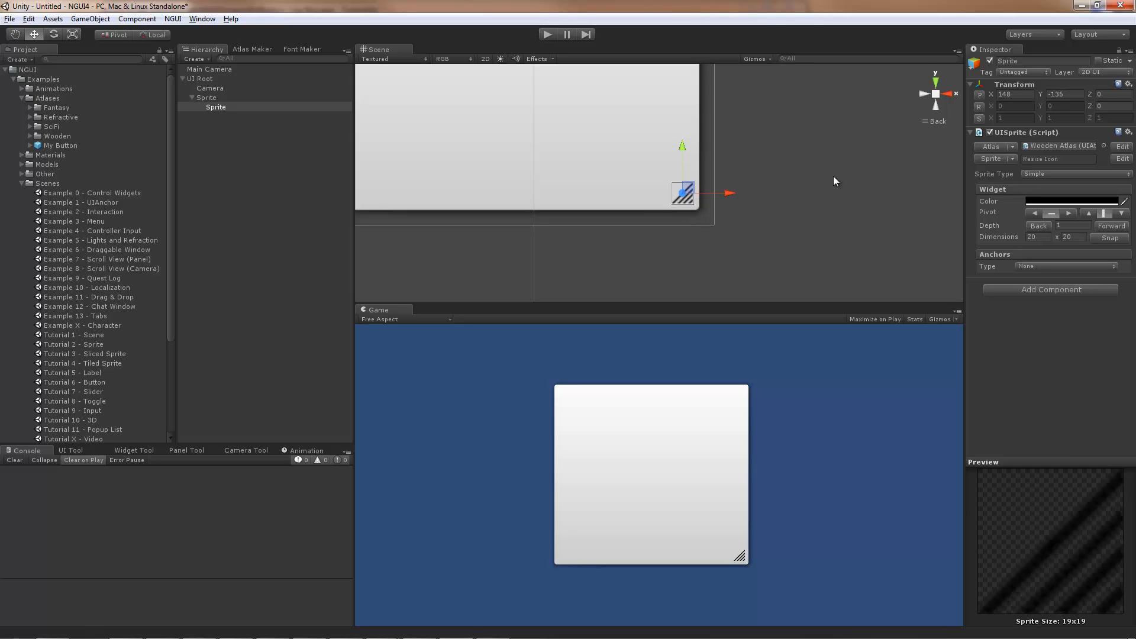
pyautogui.press('Up')
pyautogui.press('Left')
pyautogui.press('Down')
pyautogui.press('Right')
pyautogui.press('Up')
pyautogui.press('Left')
pyautogui.press('Down')
pyautogui.press('Right')
pyautogui.press('Down')
pyautogui.press('Right')
pyautogui.press('Down')
pyautogui.press('Right')
pyautogui.press('Down')
pyautogui.press('Right')
pyautogui.press('Down')
pyautogui.press('Right')
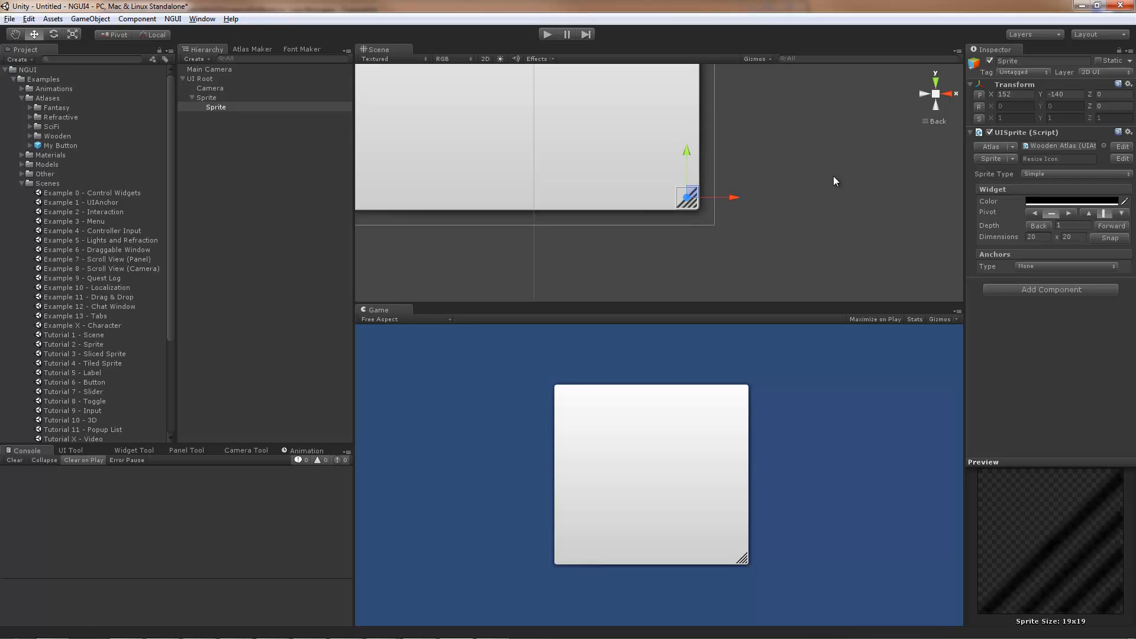
pyautogui.press('Right')
pyautogui.press('Down')
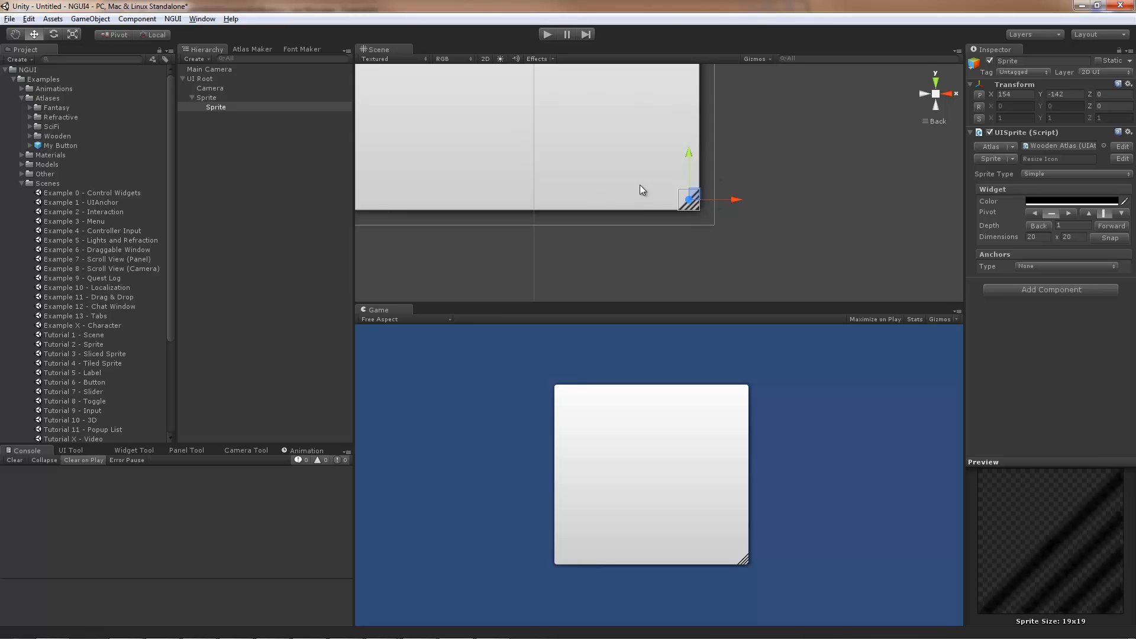
# Attach a Box Collider and a Drag Resize script to the resize icon.
pyautogui.moveTo(745, 119); pyautogui.dragTo(760, 204, button='middle')
pyautogui.scroll(-2, 790, 180)
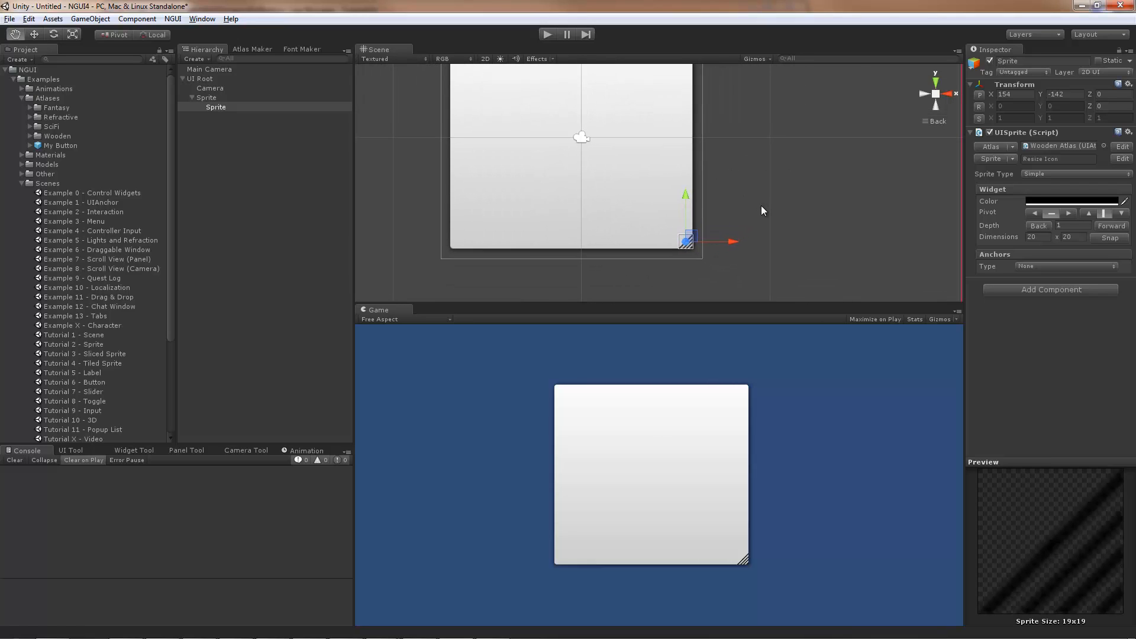
pyautogui.rightClick(689, 241)
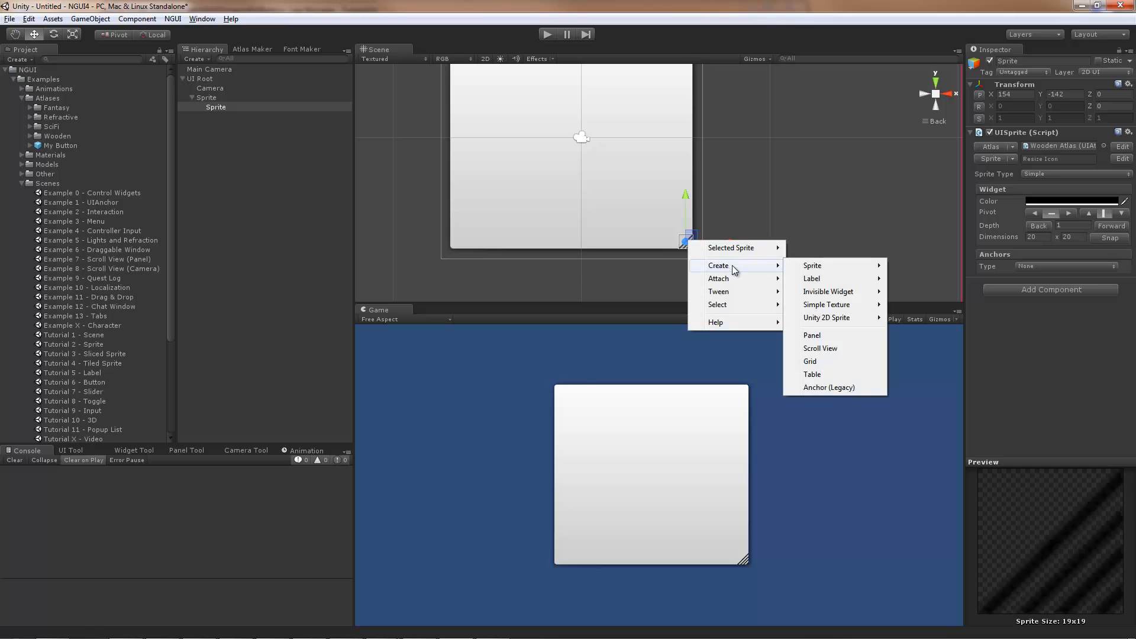
pyautogui.moveTo(734, 280)
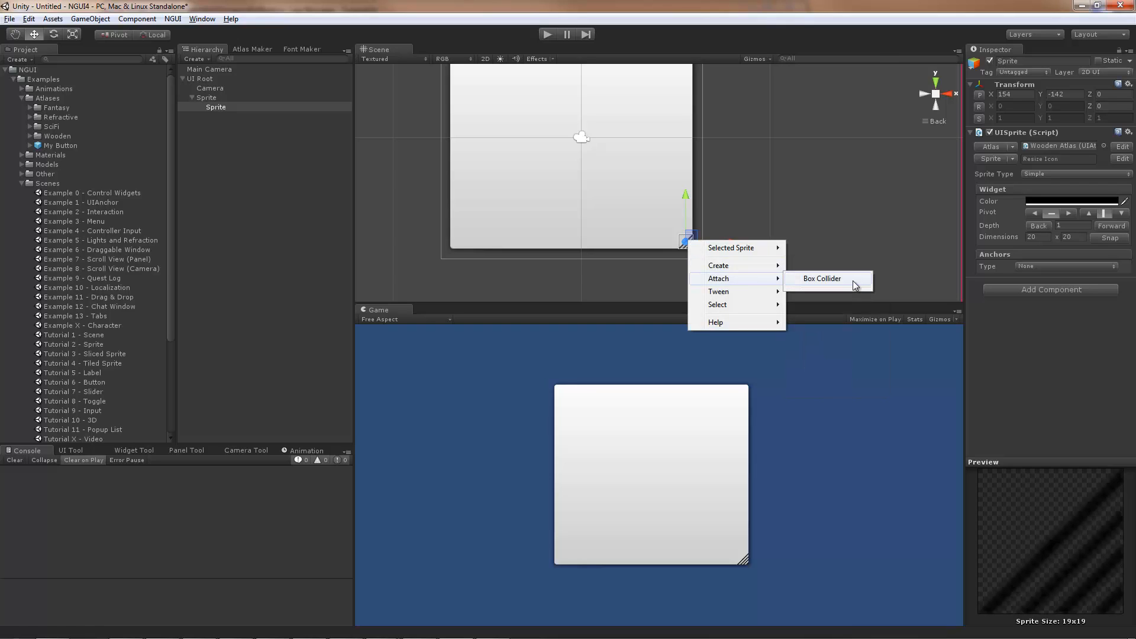
pyautogui.click(853, 282)
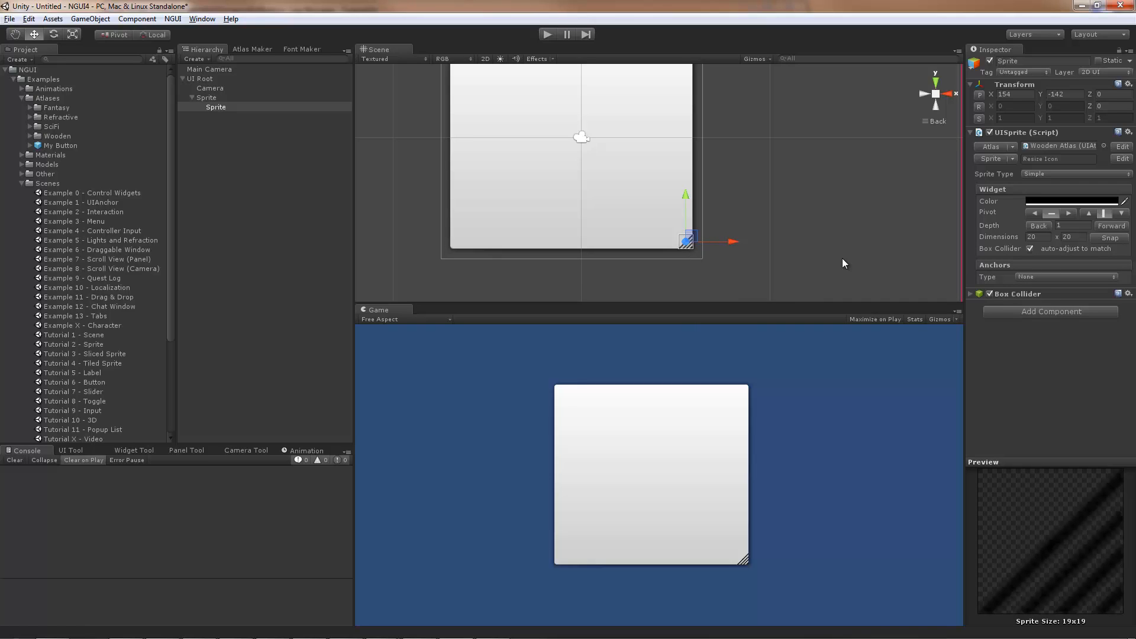
pyautogui.rightClick(688, 244)
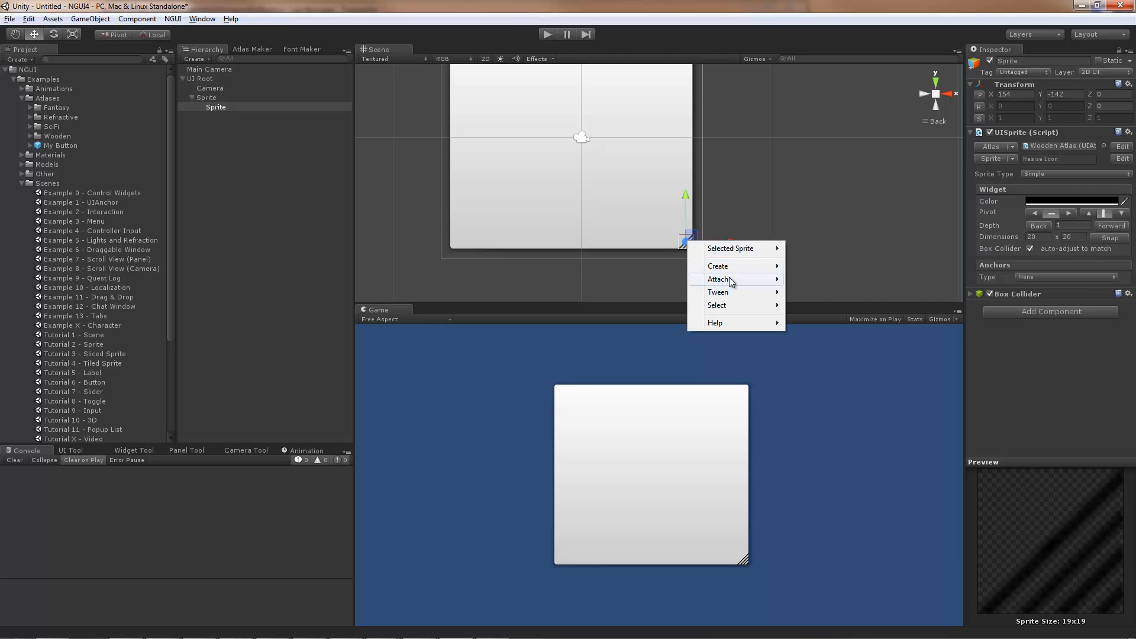
pyautogui.moveTo(731, 281)
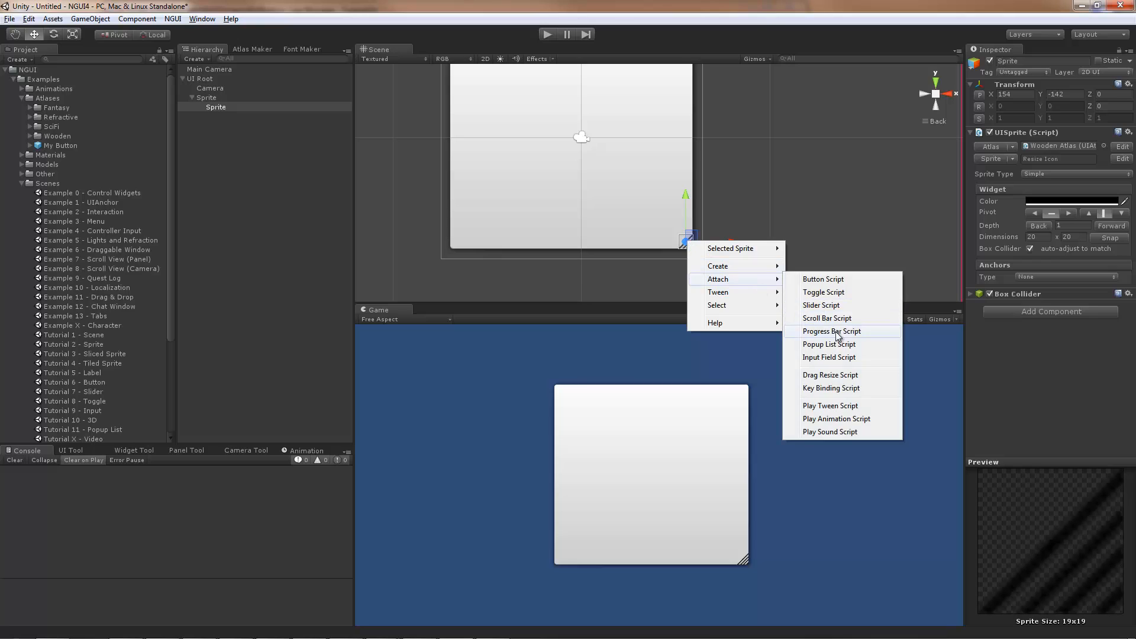
pyautogui.click(866, 374)
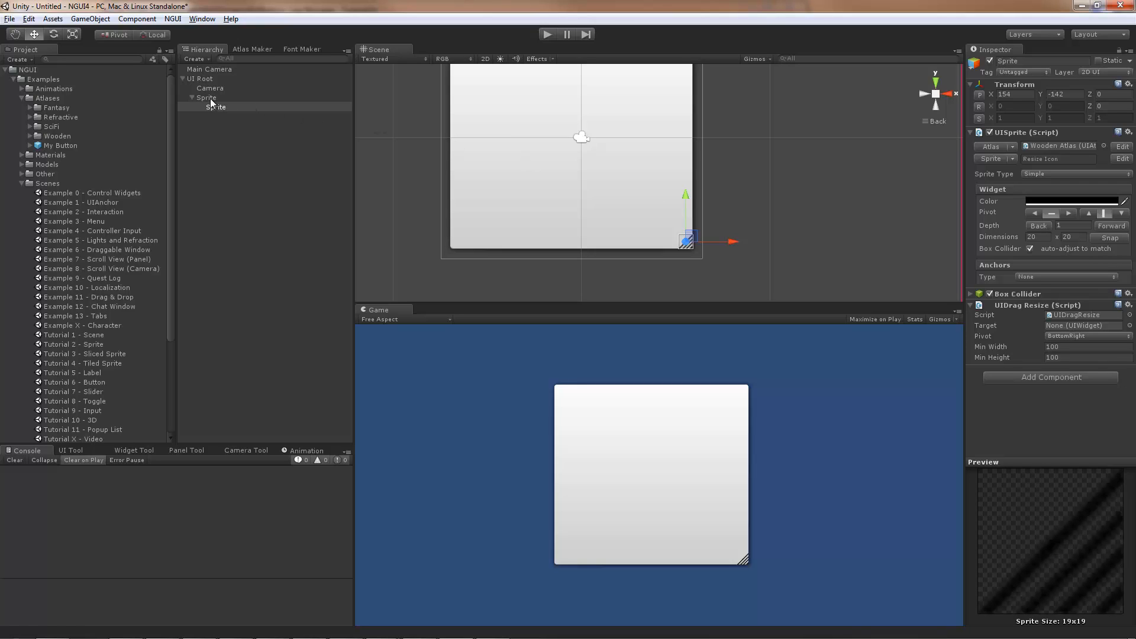
# Assign the parent window sprite as the Drag Resize target and test resizing from the corner icon in play mode.
pyautogui.moveTo(216, 107); pyautogui.dragTo(1085, 333)
pyautogui.click(545, 34)
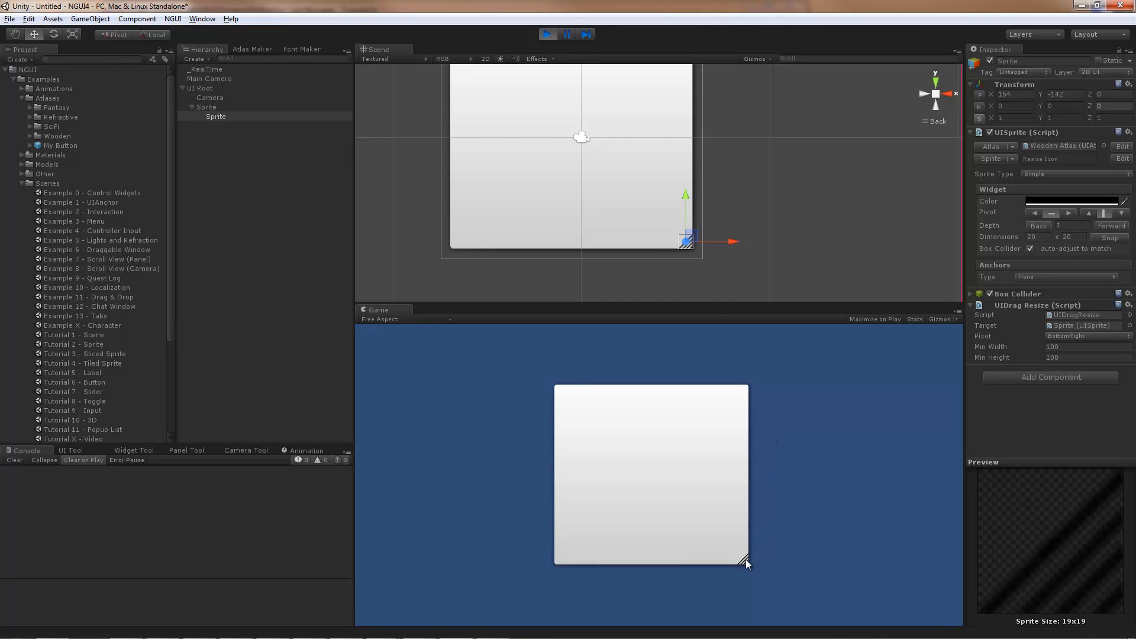
pyautogui.moveTo(745, 562)
pyautogui.mouseDown()
pyautogui.moveTo(705, 506)
pyautogui.moveTo(650, 506)
pyautogui.moveTo(683, 562)
pyautogui.moveTo(769, 505)
pyautogui.moveTo(676, 485)
pyautogui.moveTo(755, 541)
pyautogui.moveTo(696, 495)
pyautogui.moveTo(778, 531)
pyautogui.moveTo(743, 556)
pyautogui.moveTo(752, 563)
pyautogui.mouseUp()
pyautogui.click(548, 37)
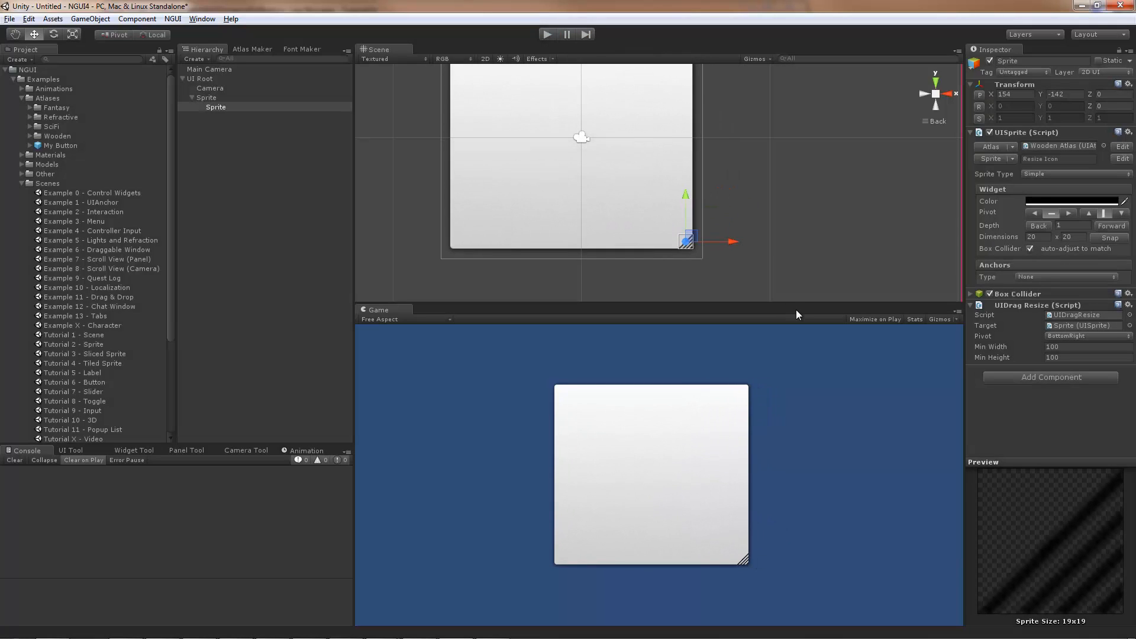
# Set the resize icon's anchor type to Unified and test resizing the window in play mode again.
pyautogui.click(1043, 278)
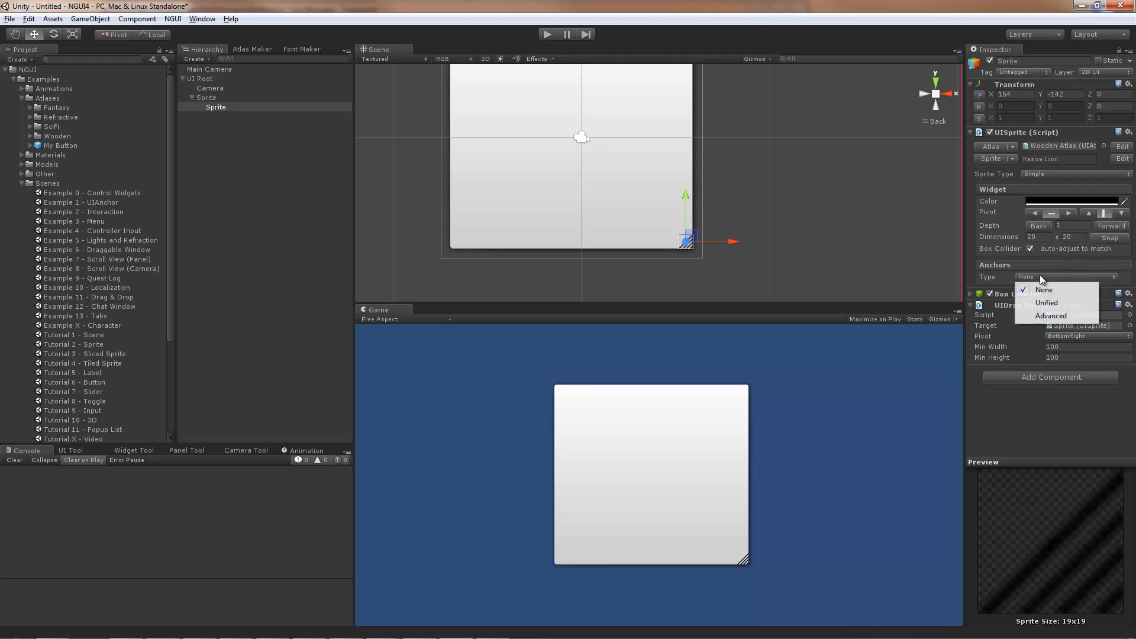
pyautogui.click(1046, 303)
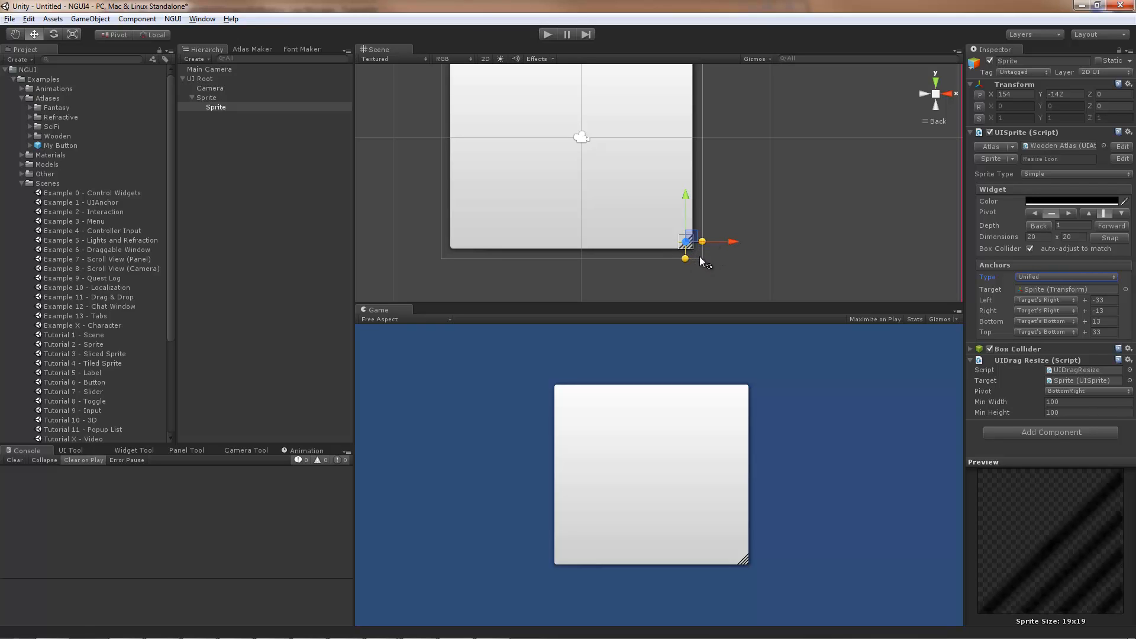
pyautogui.click(548, 35)
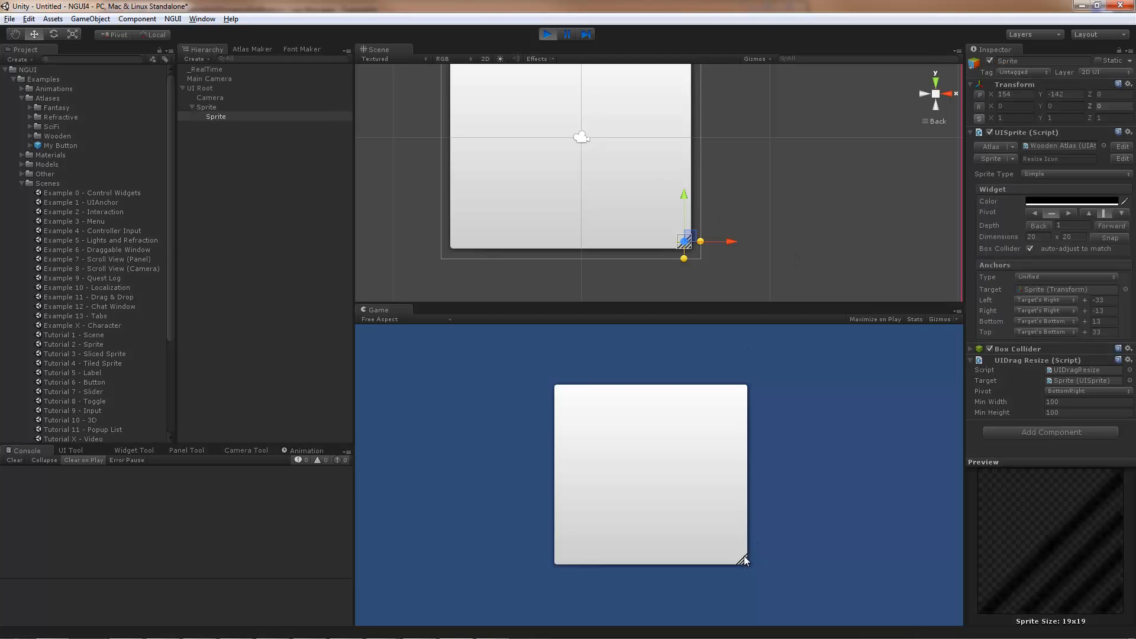
pyautogui.moveTo(743, 560); pyautogui.dragTo(794, 556)
pyautogui.click(548, 34)
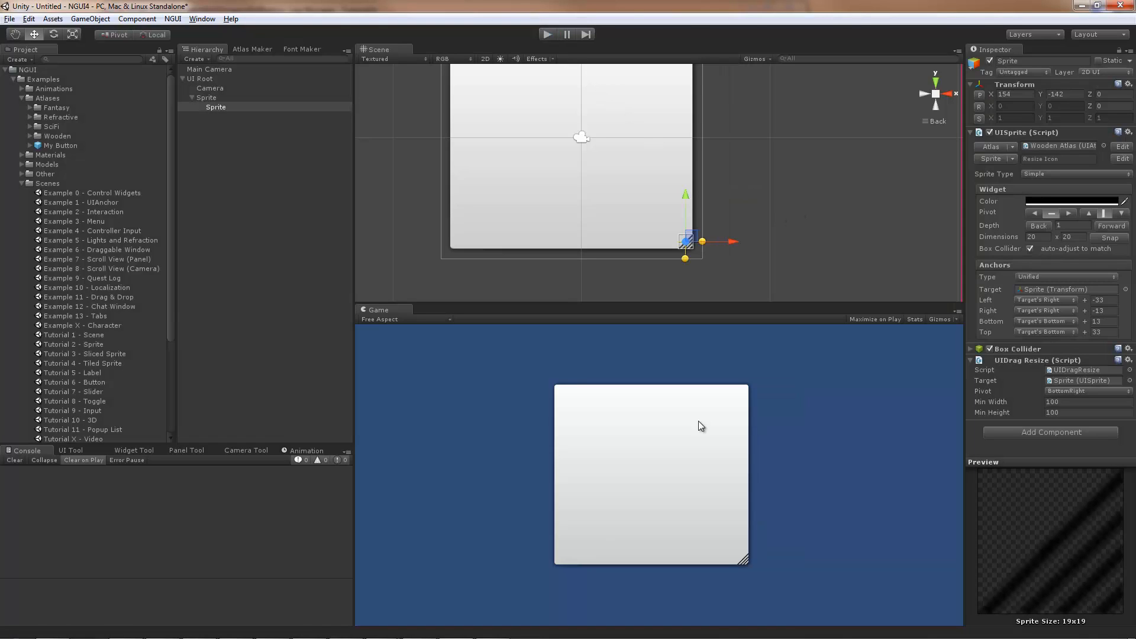
# Resize the parent window sprite in the scene to a wide rectangle of about 496 x 208.
pyautogui.click(615, 220)
pyautogui.press('f')
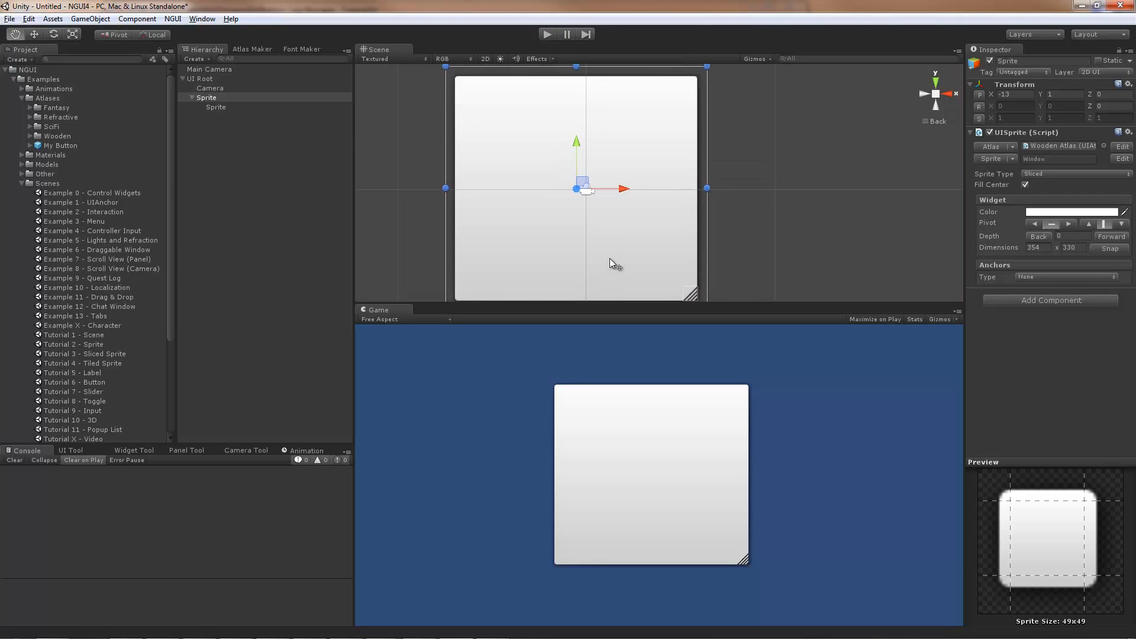
pyautogui.moveTo(490, 95); pyautogui.dragTo(462, 140)
pyautogui.moveTo(699, 286); pyautogui.dragTo(755, 262)
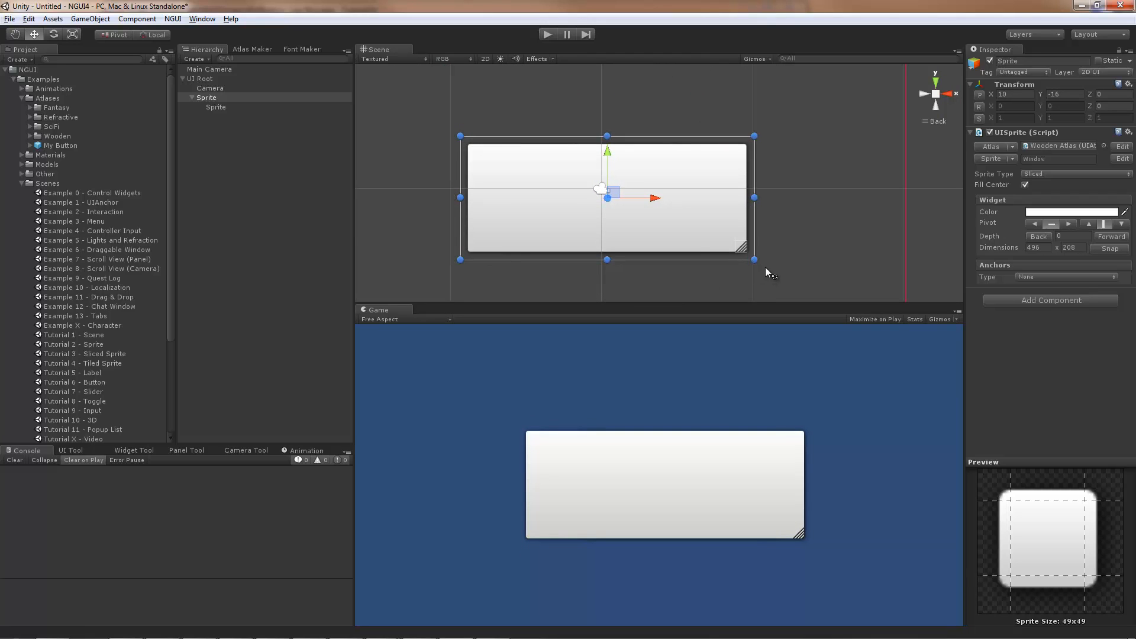
# Create a Scroll View and resize its clipping area to about 464 x 180 so it fits inside the window sprite.
pyautogui.rightClick(677, 174)
pyautogui.moveTo(714, 202)
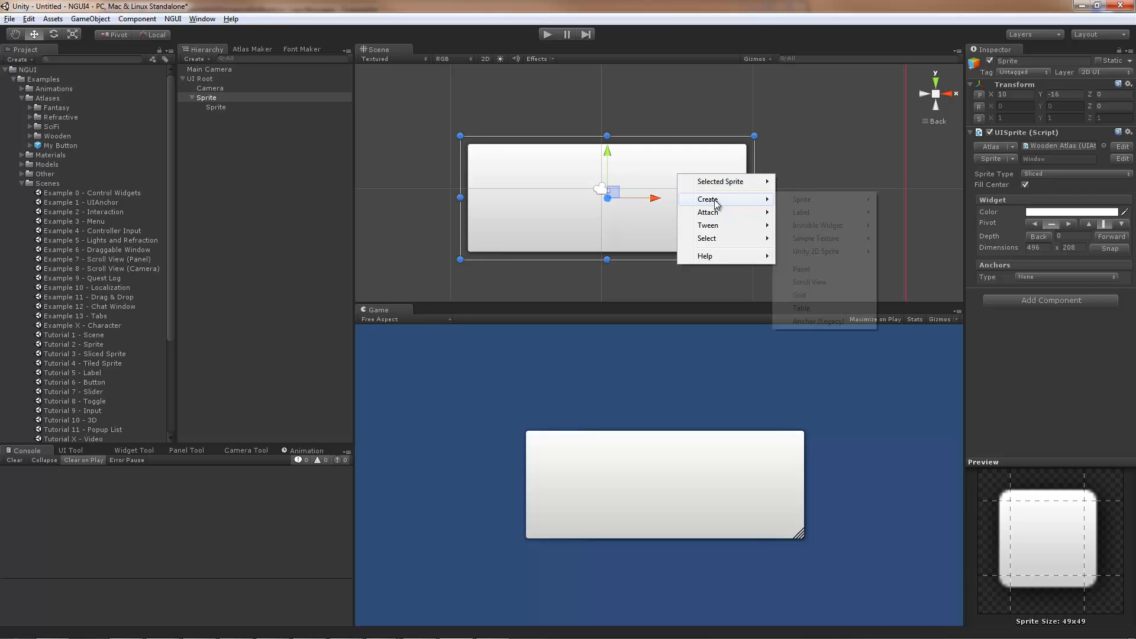
pyautogui.click(825, 283)
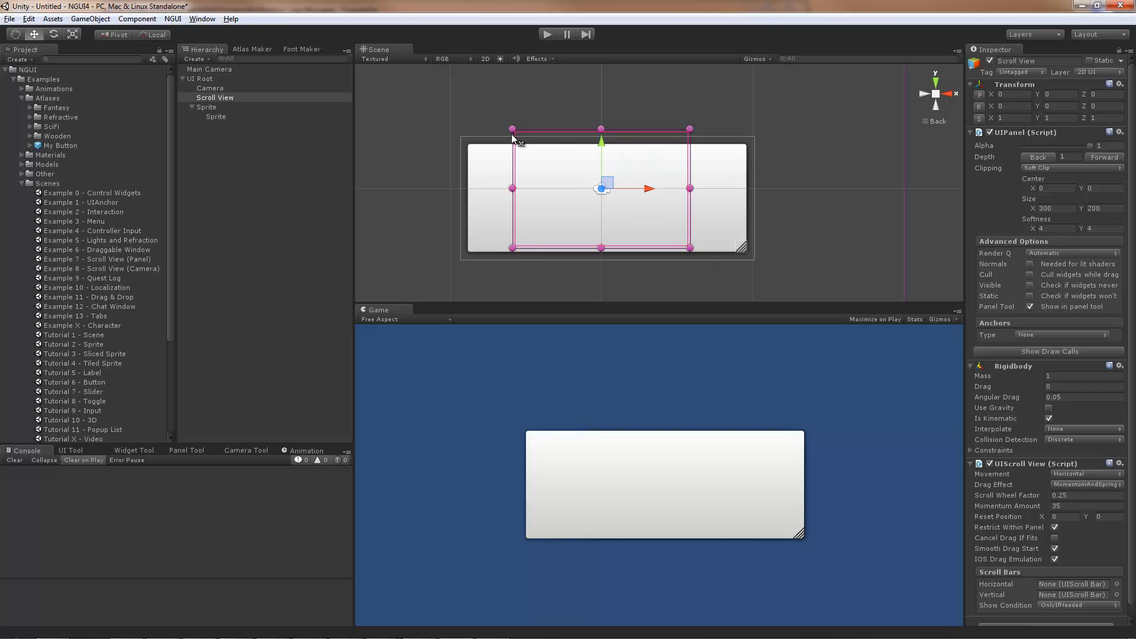
pyautogui.moveTo(512, 135); pyautogui.dragTo(468, 142)
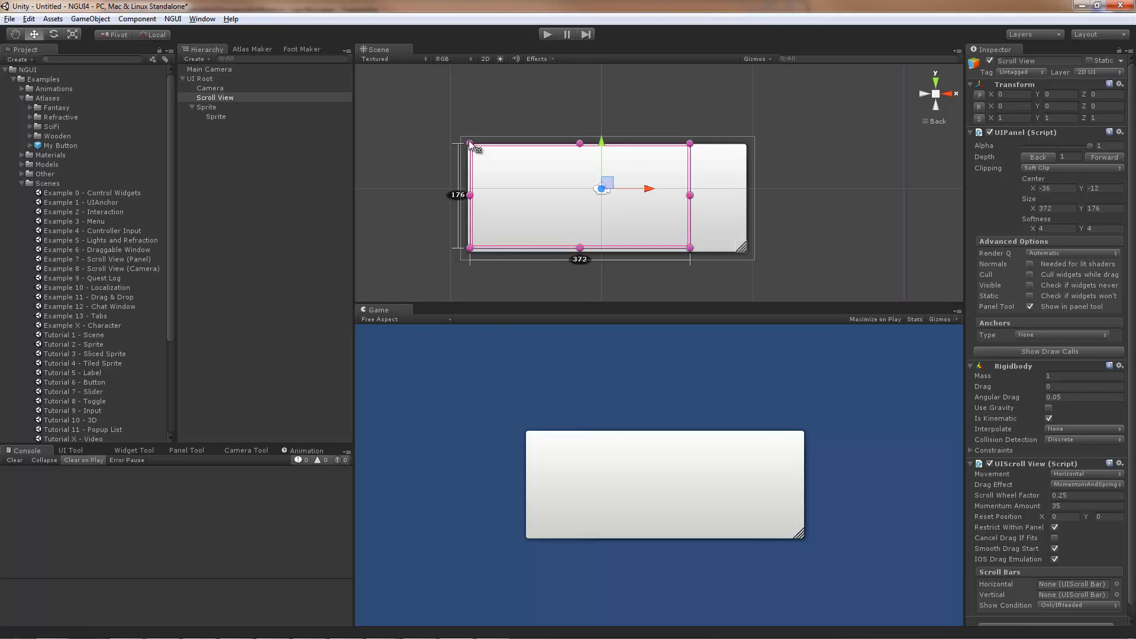
pyautogui.moveTo(690, 249); pyautogui.dragTo(745, 250)
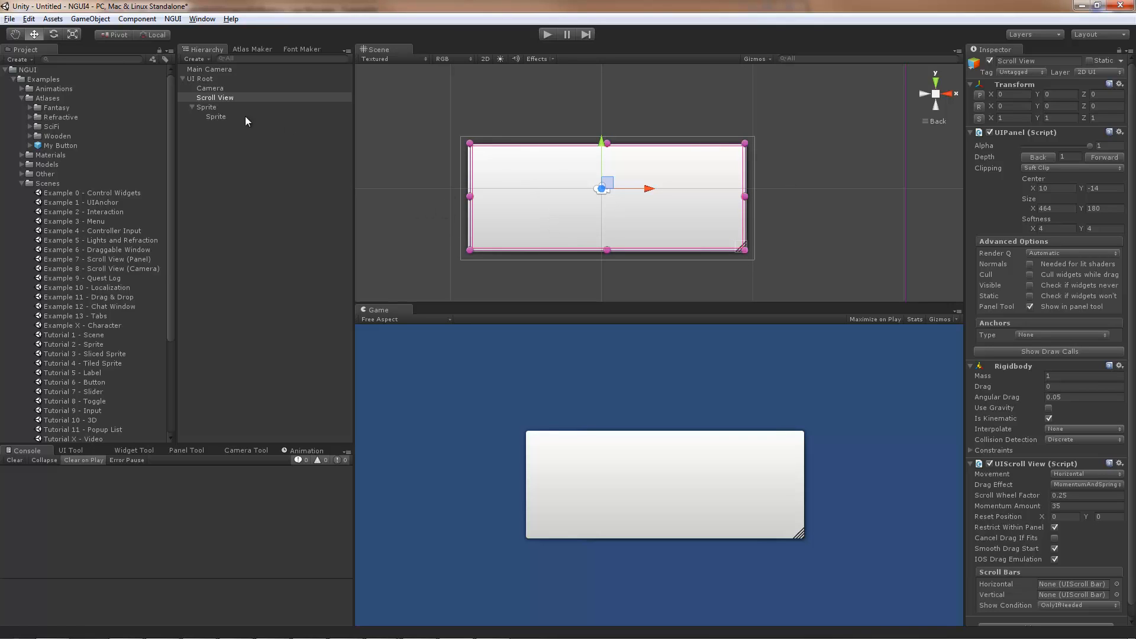
# Rename the parent background sprite as Window.
pyautogui.click(212, 106)
pyautogui.press('F2')
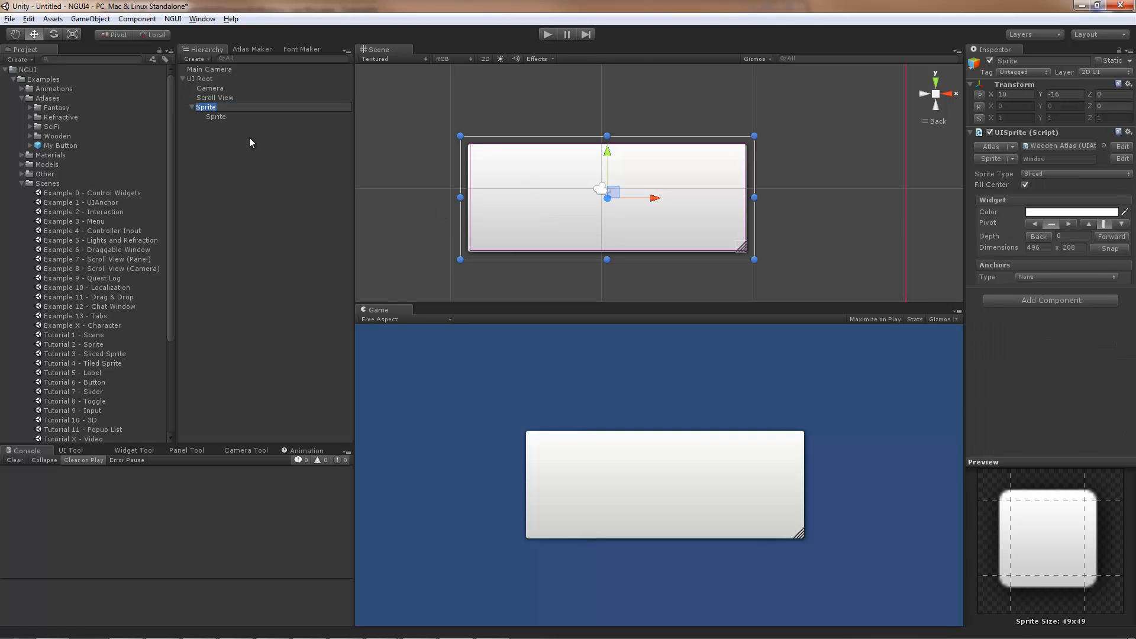
pyautogui.write('Window')
pyautogui.press('Return')
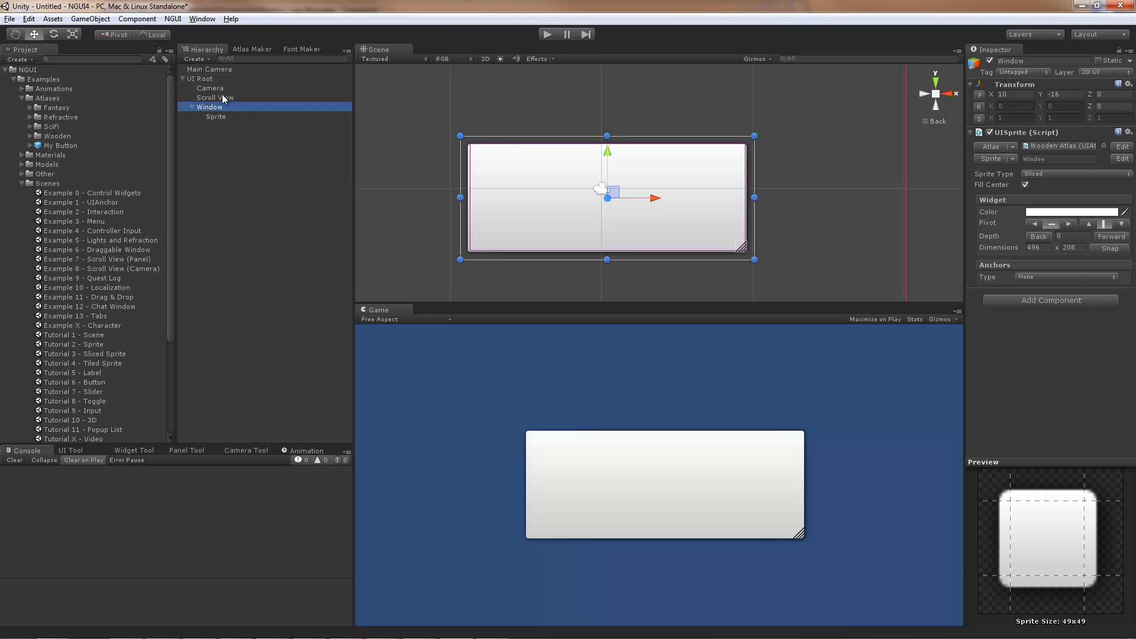
# Make the Scroll View a child of Window and set its anchor type to Unified.
pyautogui.moveTo(222, 96); pyautogui.dragTo(214, 111)
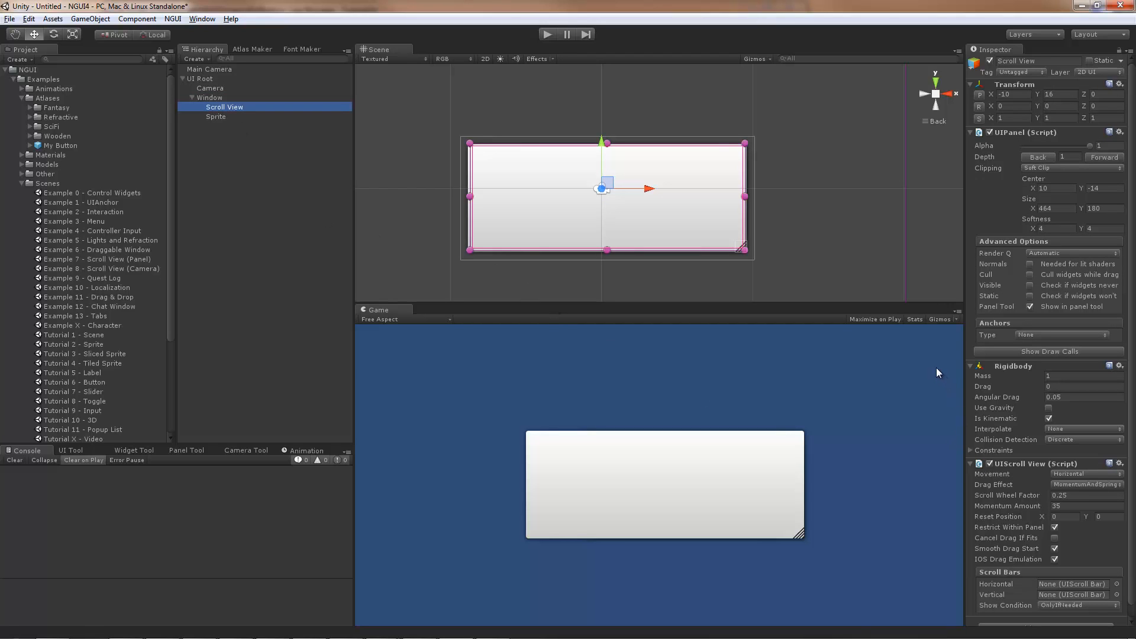
pyautogui.click(1036, 334)
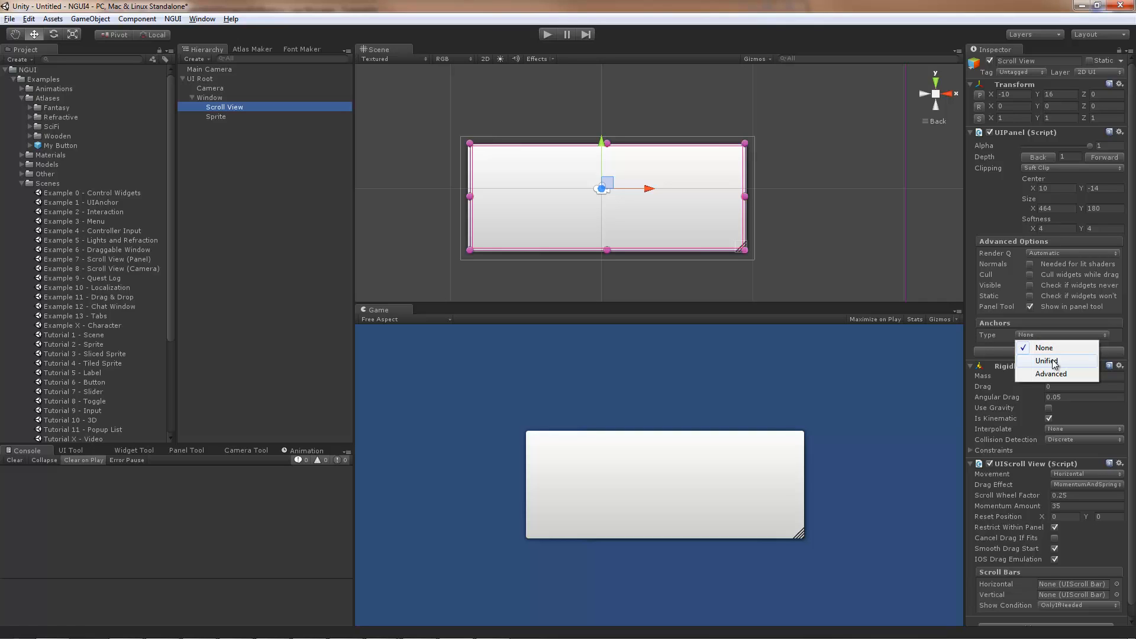
pyautogui.click(1045, 360)
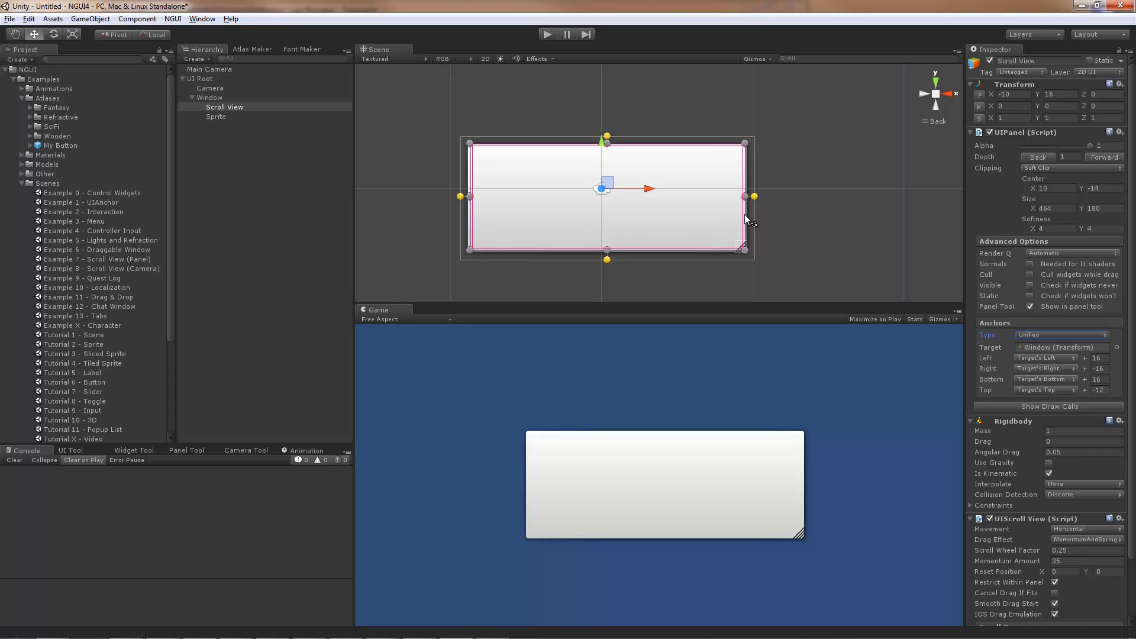
# Add an NGUI logo sprite inside the Scroll View, snapped to its native size and placed at about X -83, Y -14.
pyautogui.rightClick(649, 193)
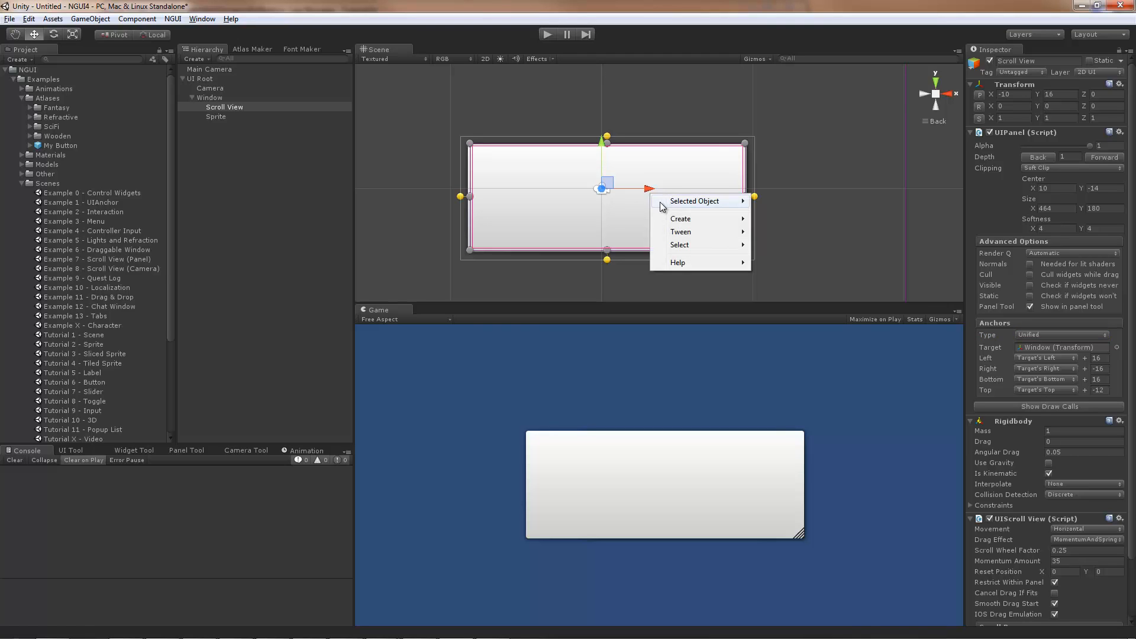
pyautogui.moveTo(700, 220)
pyautogui.click(780, 219)
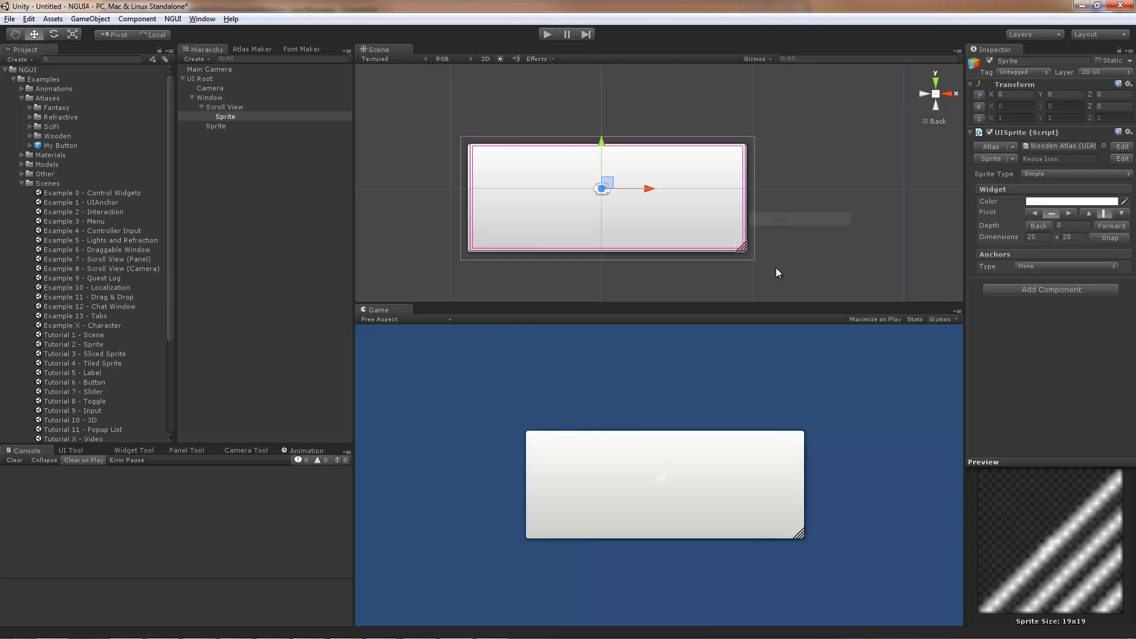
pyautogui.click(991, 159)
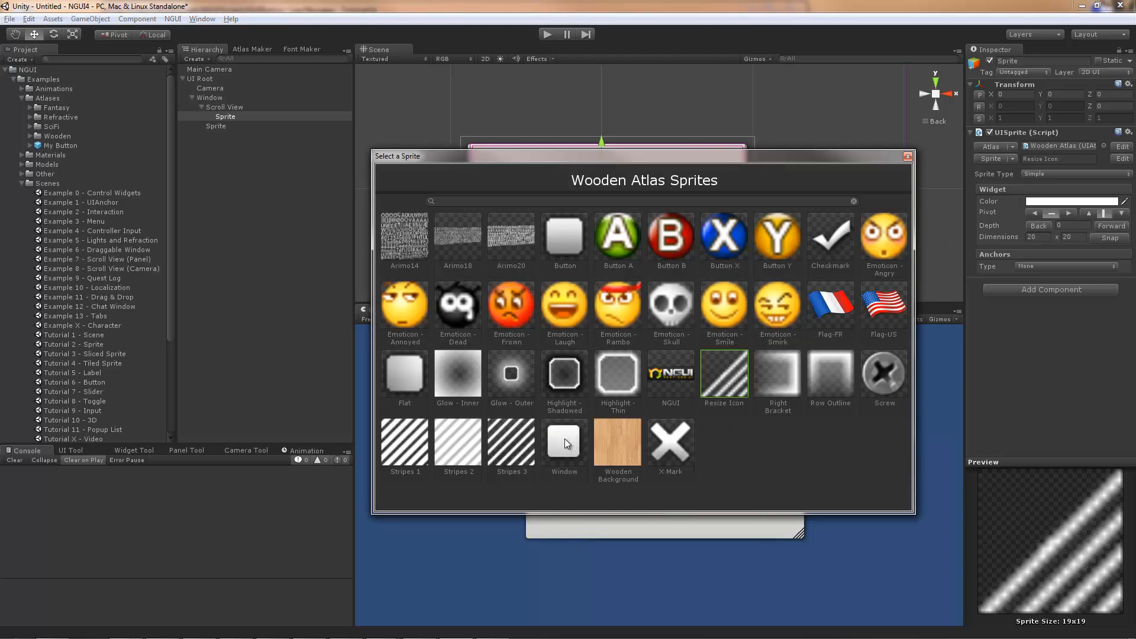
pyautogui.doubleClick(669, 379)
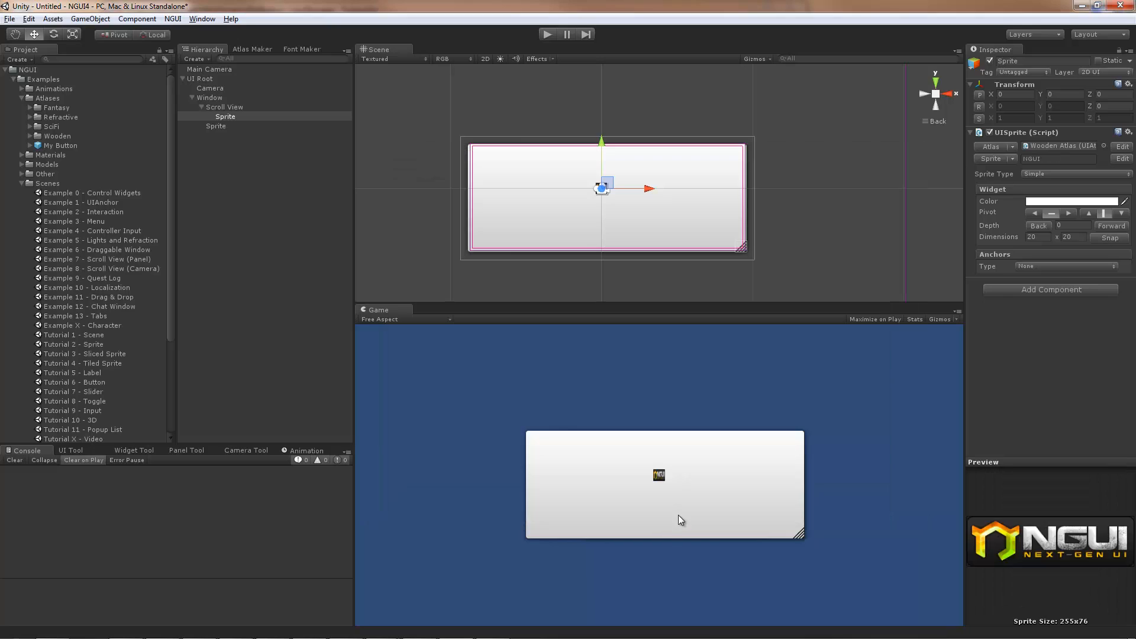
pyautogui.click(1109, 237)
pyautogui.moveTo(636, 189); pyautogui.dragTo(586, 197)
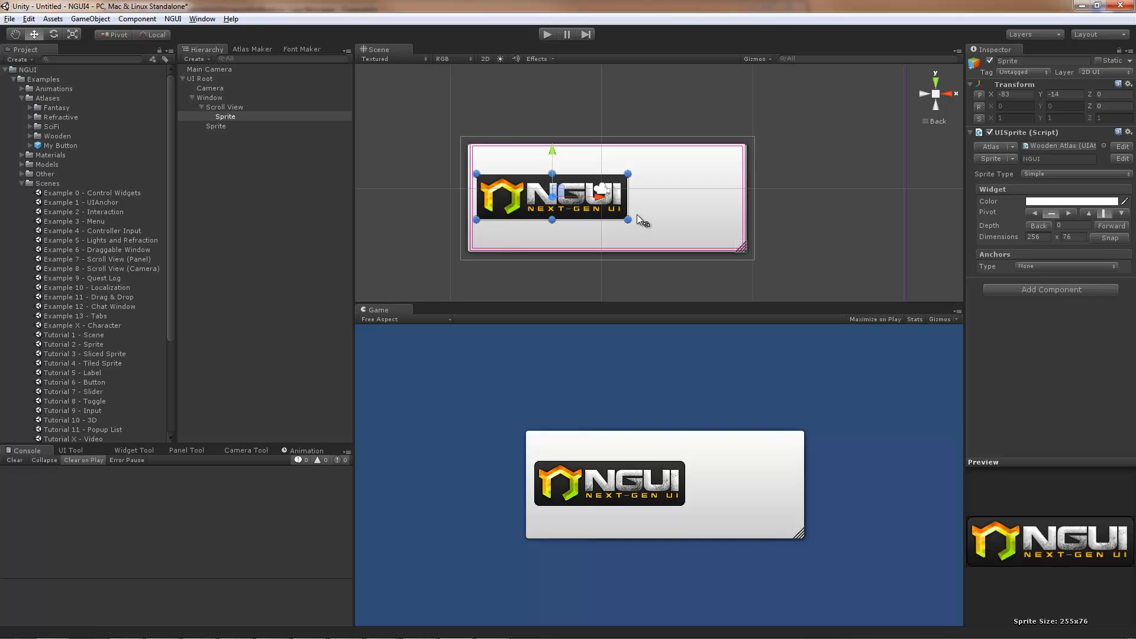
# Attach a Box Collider and a Drag Scroll View script to the logo sprite.
pyautogui.rightClick(613, 192)
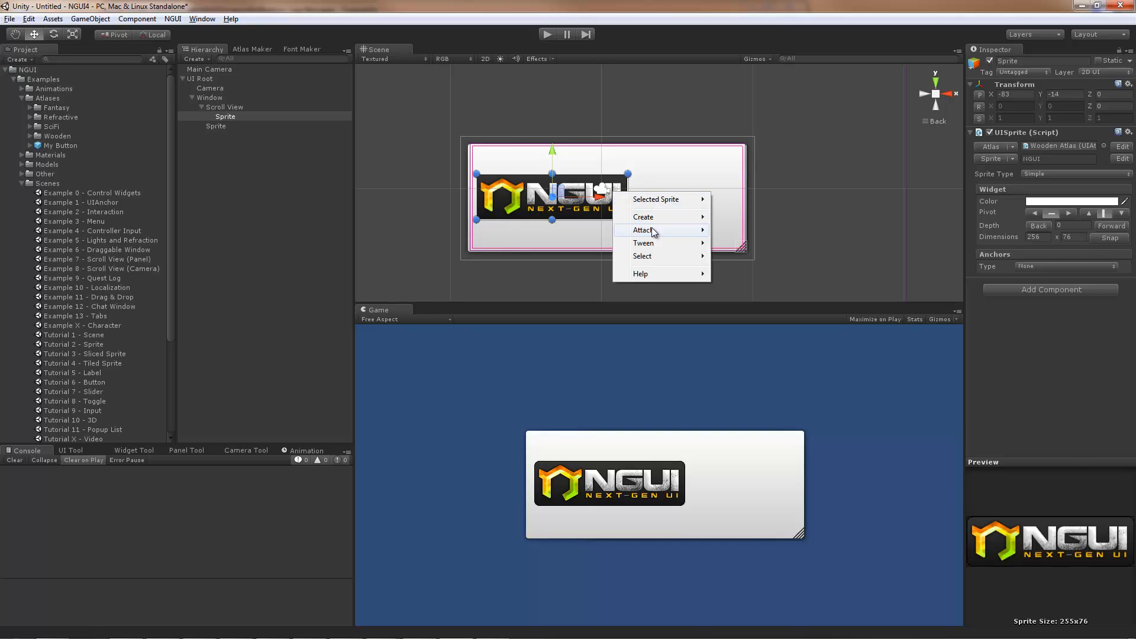
pyautogui.moveTo(653, 232)
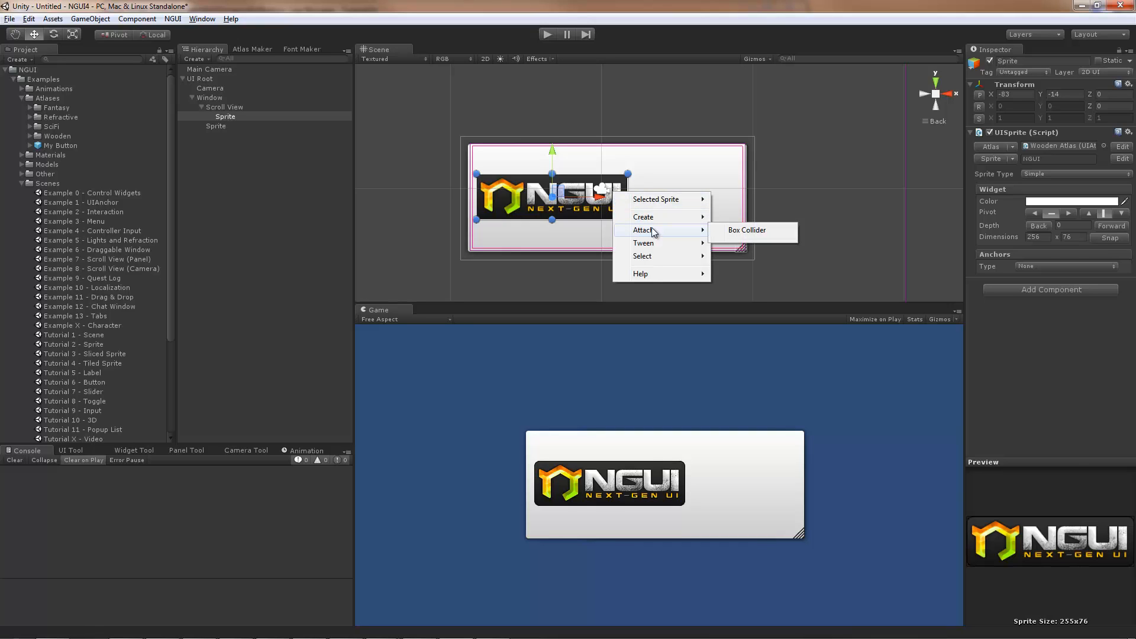
pyautogui.click(748, 231)
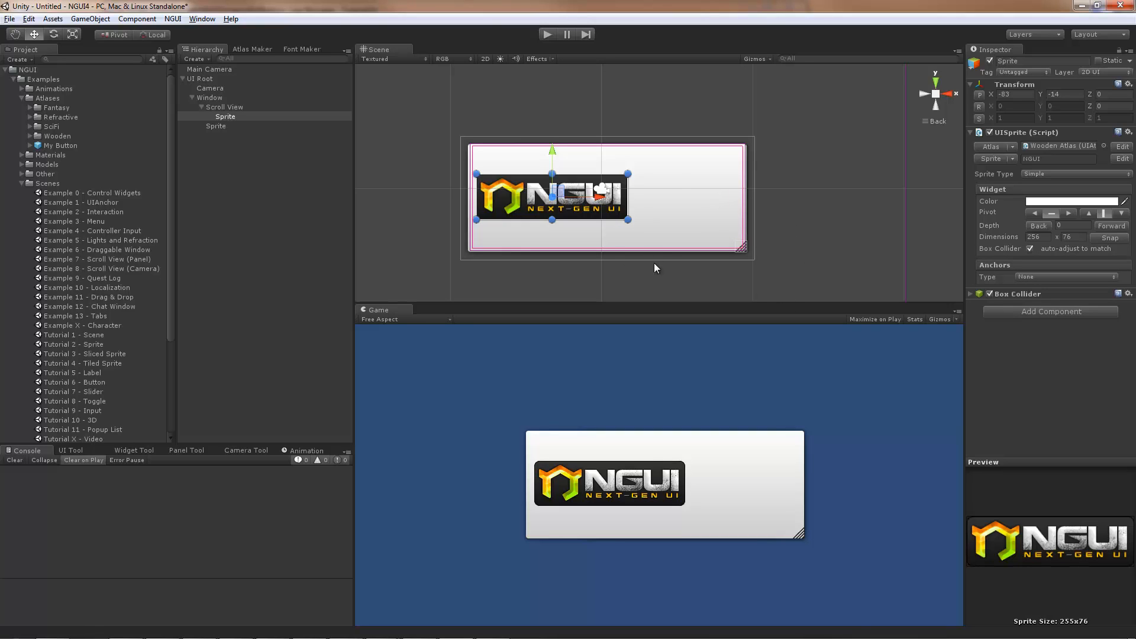
pyautogui.click(1025, 295)
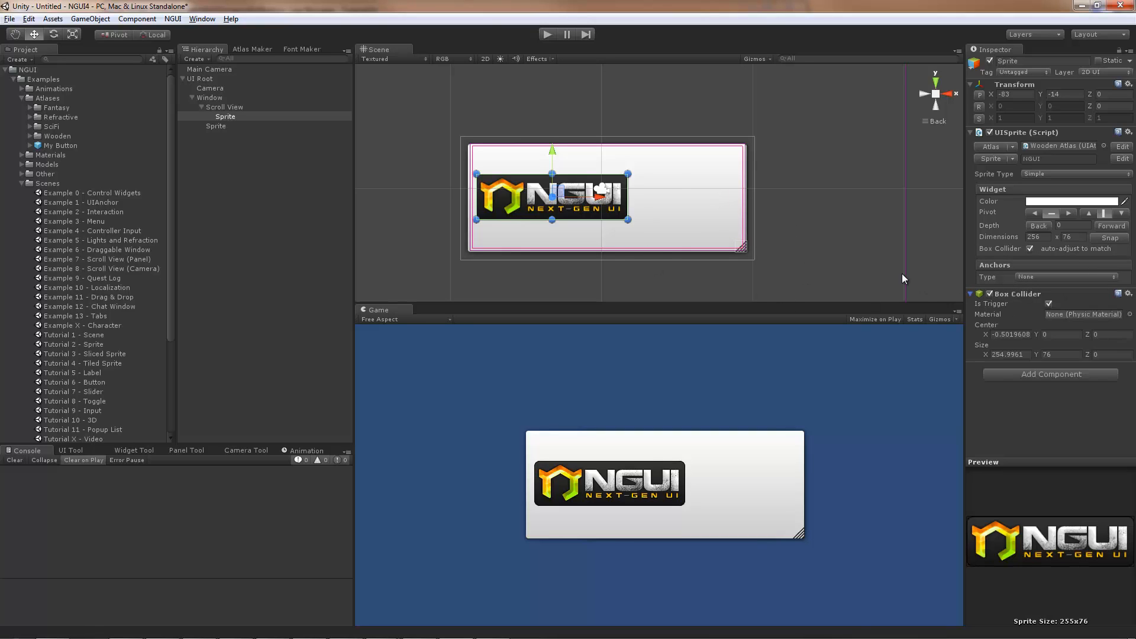
pyautogui.rightClick(611, 201)
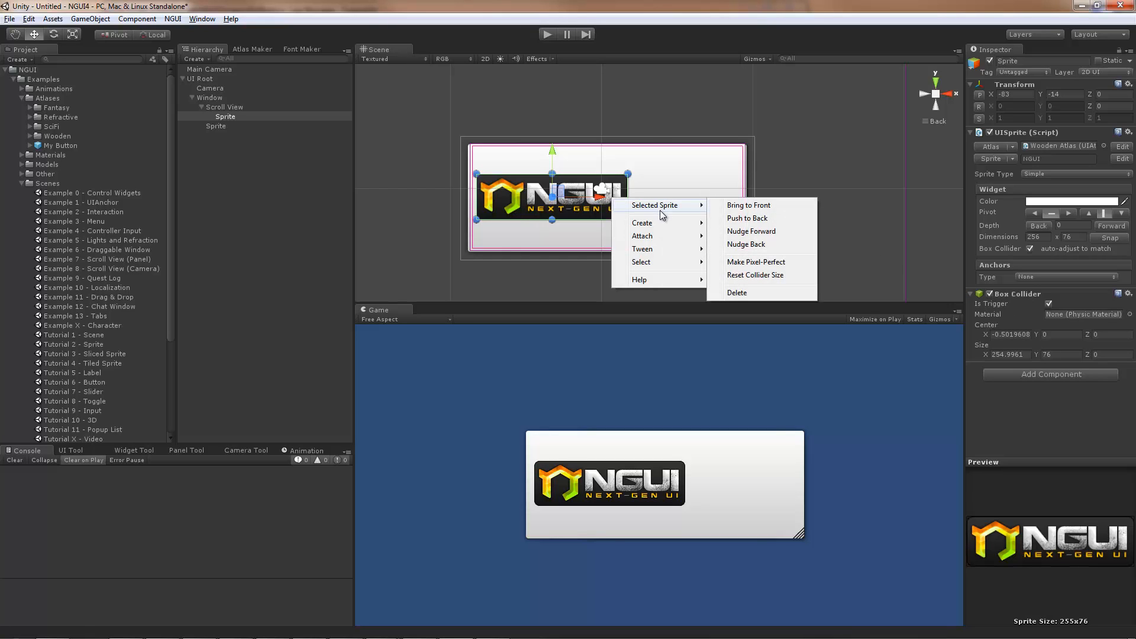
pyautogui.moveTo(661, 236)
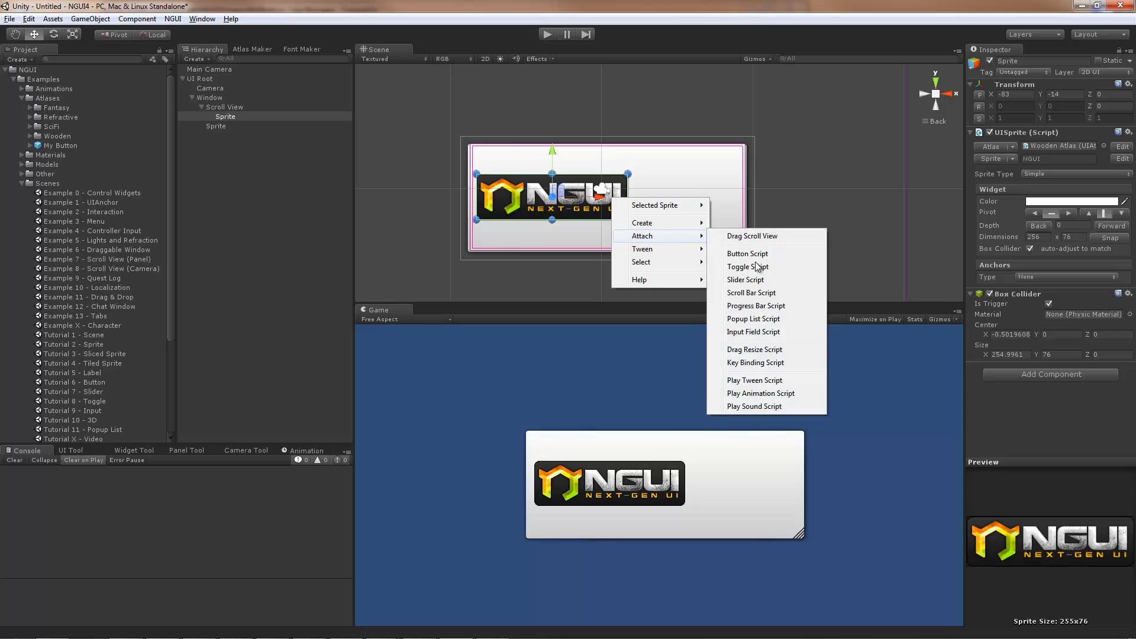
pyautogui.click(810, 239)
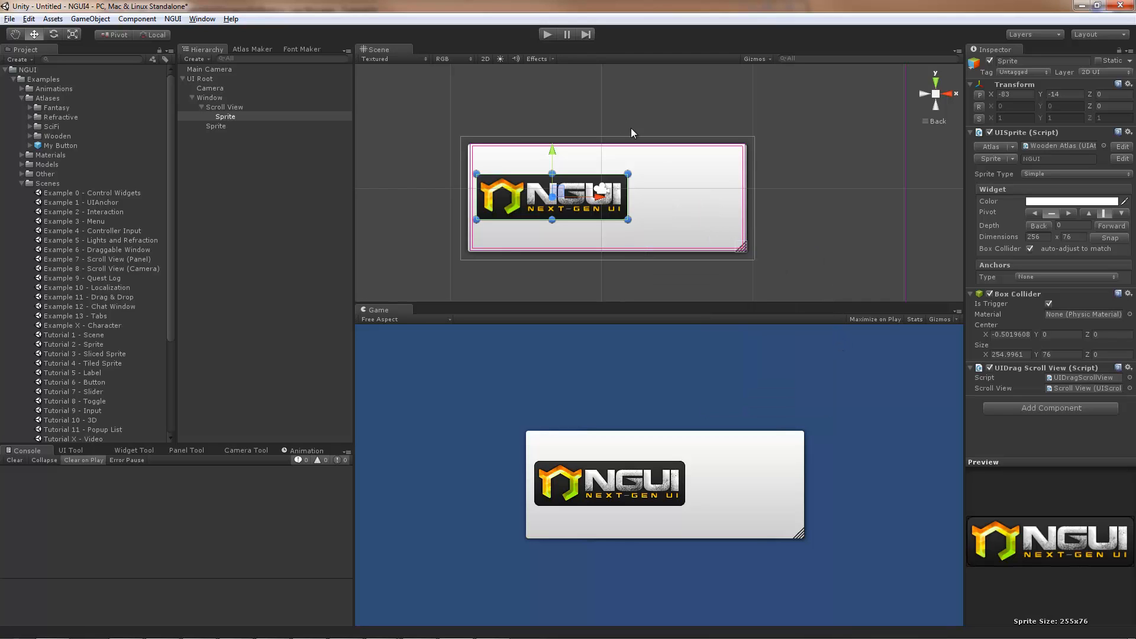
# Test dragging the single logo sideways within the scroll view in play mode.
pyautogui.click(548, 34)
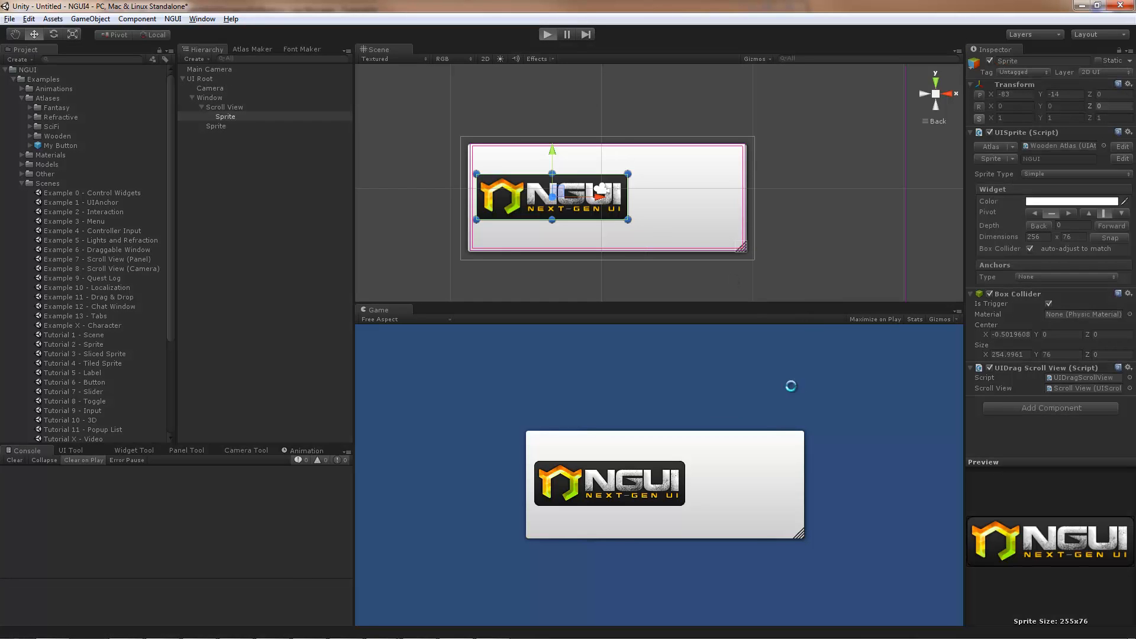
pyautogui.moveTo(631, 490); pyautogui.dragTo(1123, 489)
pyautogui.moveTo(763, 487); pyautogui.dragTo(485, 482)
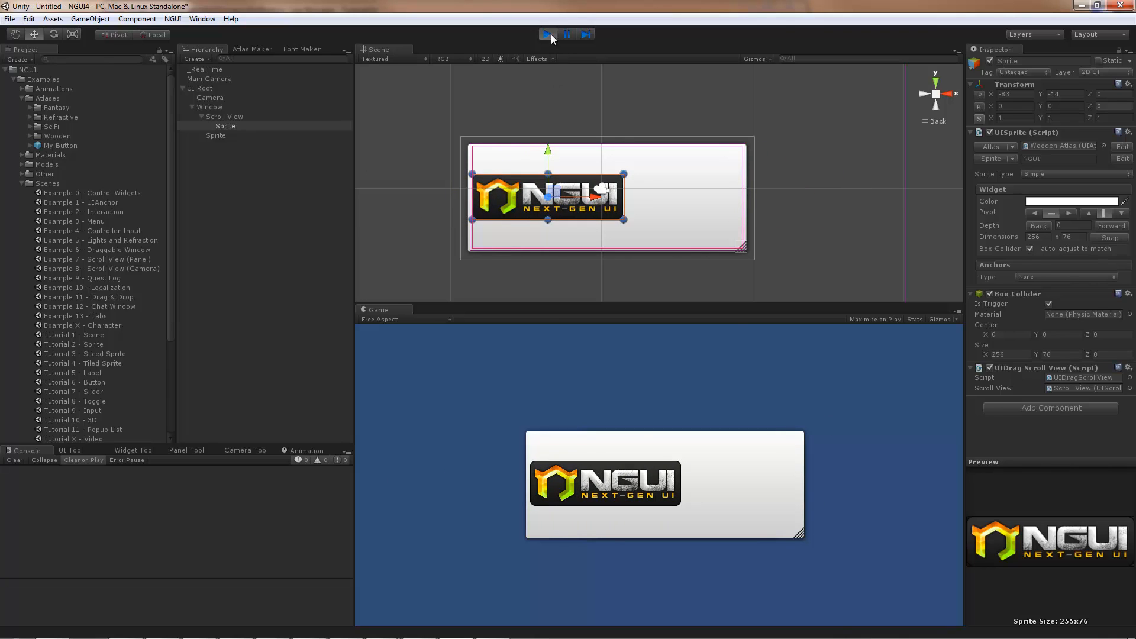
pyautogui.click(551, 34)
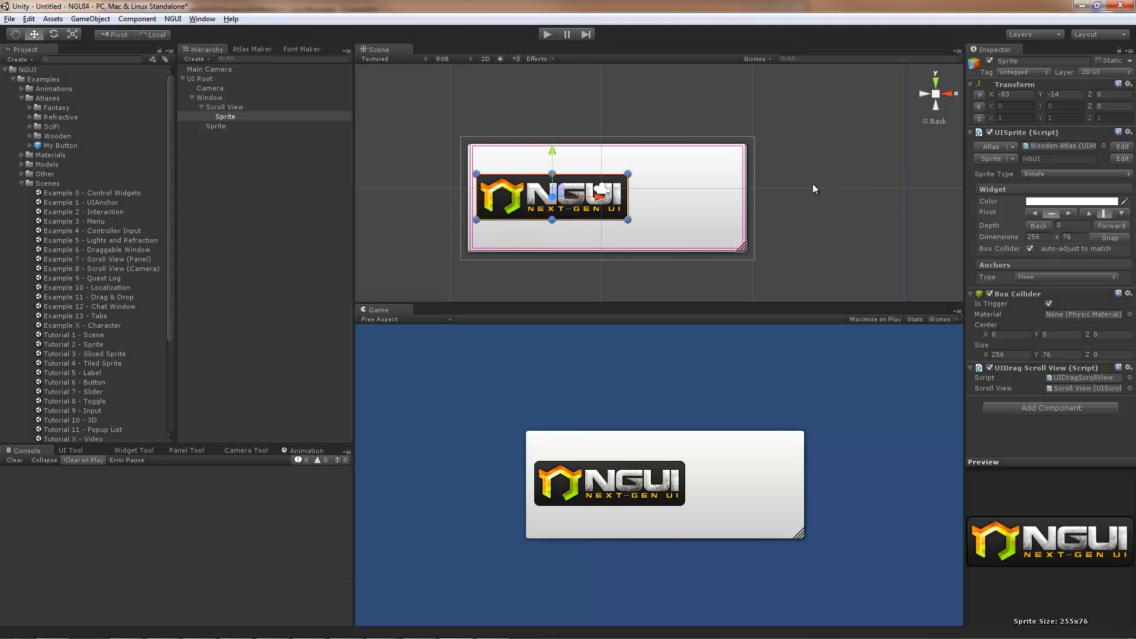
# Duplicate the logo sprite twice to form a horizontal row of three, with the copies at X 173 and X 429.
pyautogui.click(235, 118)
pyautogui.hotkey('ctrl', 'd')
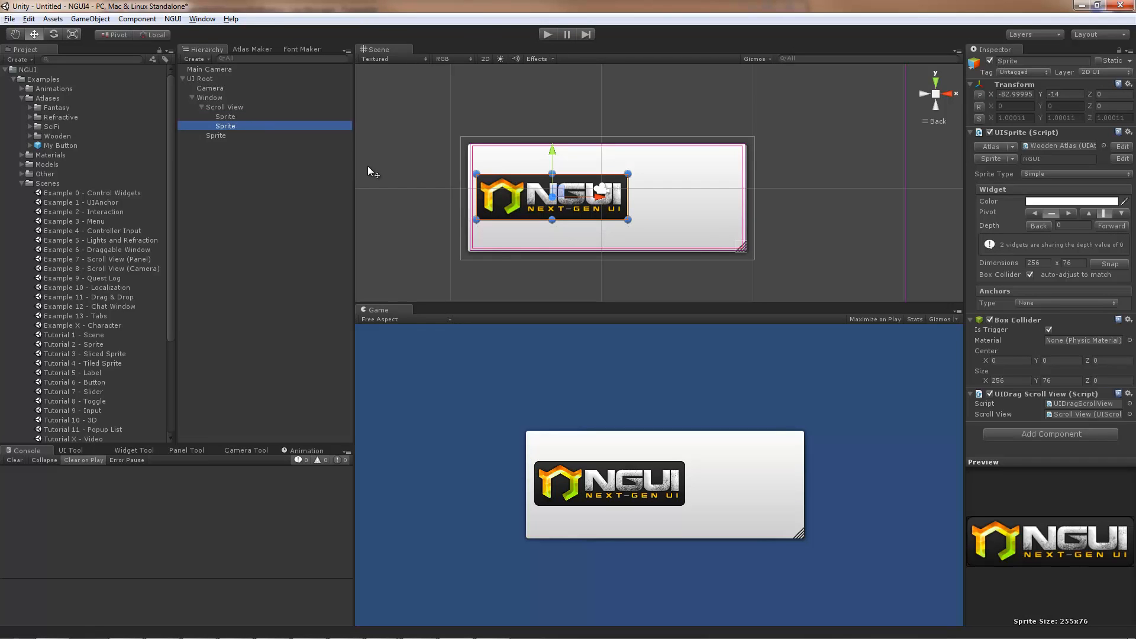
pyautogui.moveTo(563, 204); pyautogui.dragTo(815, 199)
pyautogui.hotkey('ctrl', 'd')
# Enter play mode and test scrolling the row of three logos back and forth.
pyautogui.click(544, 36)
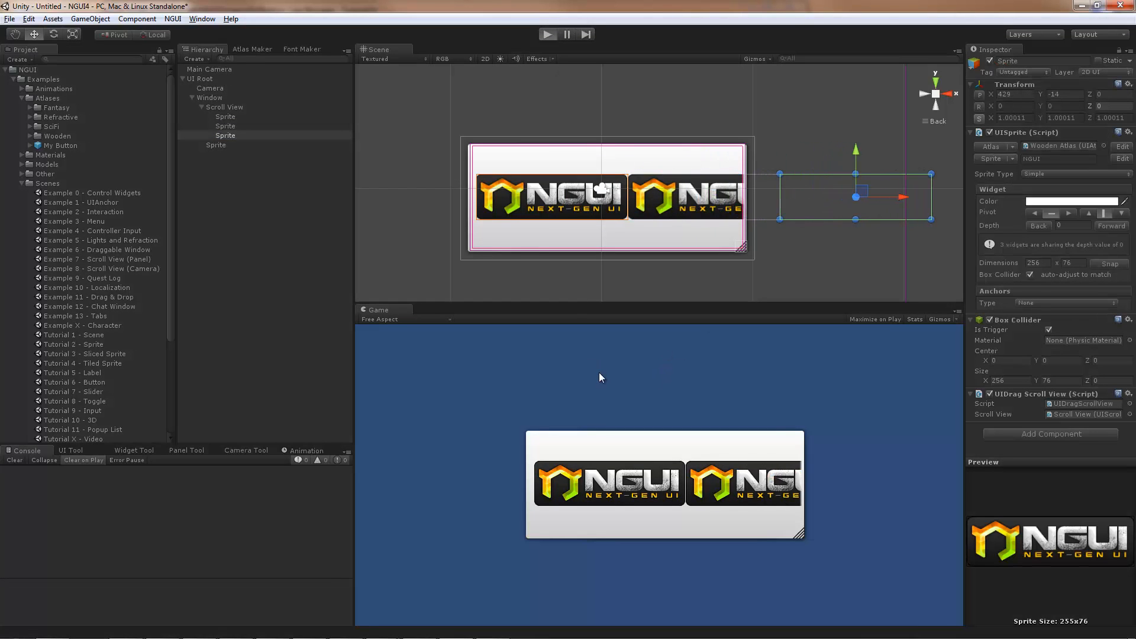
pyautogui.moveTo(715, 493); pyautogui.dragTo(513, 491)
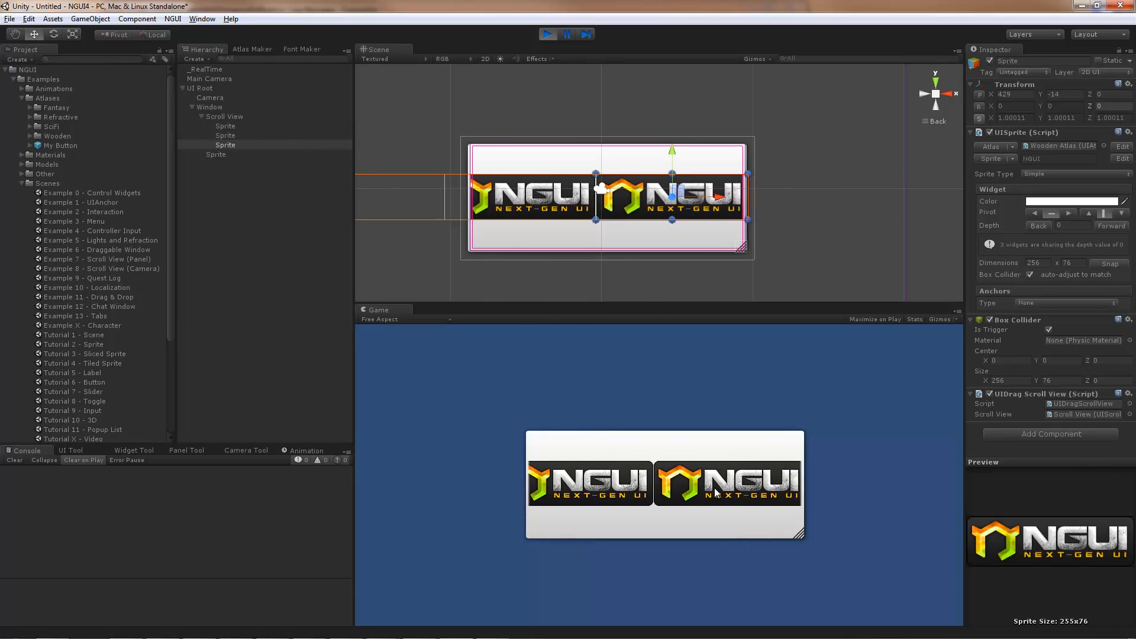
pyautogui.moveTo(715, 489); pyautogui.dragTo(562, 492)
pyautogui.moveTo(657, 494); pyautogui.dragTo(828, 503)
pyautogui.moveTo(714, 503); pyautogui.dragTo(450, 490)
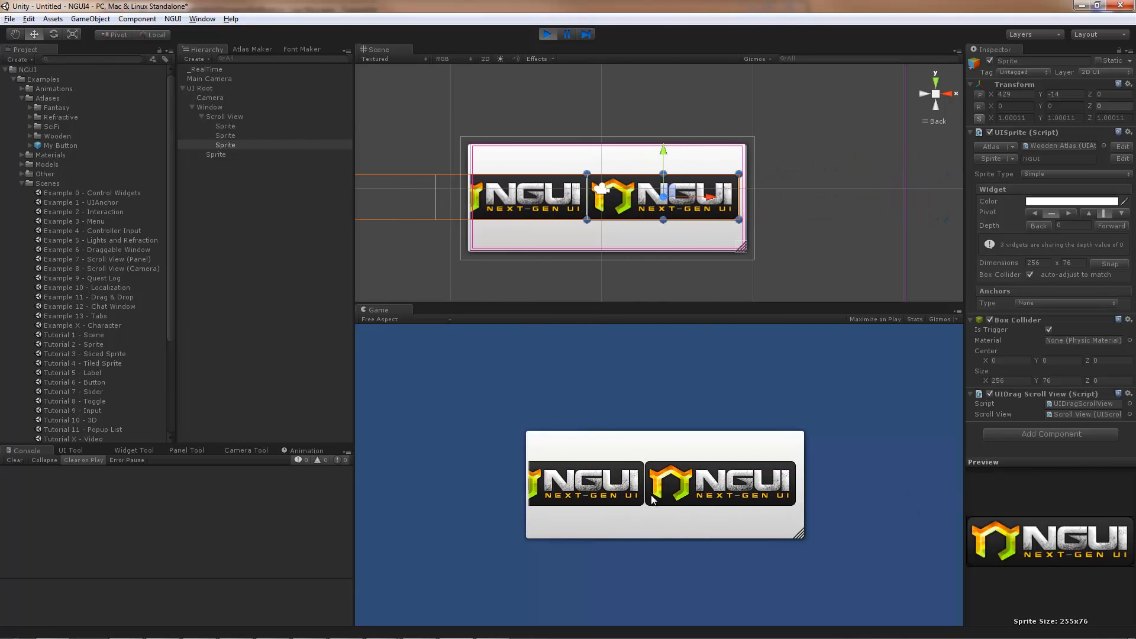
# Resize the window from its corner icon in play mode, test scrolling the logos at the new sizes, and exit play mode.
pyautogui.moveTo(651, 496); pyautogui.dragTo(670, 568)
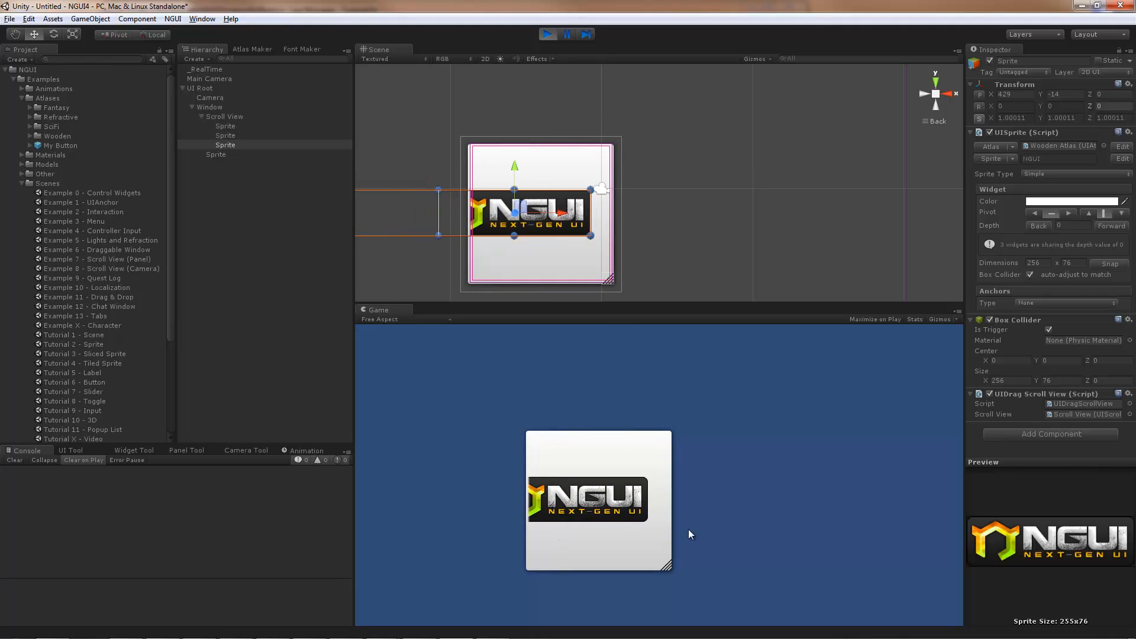
pyautogui.moveTo(658, 504); pyautogui.dragTo(467, 509)
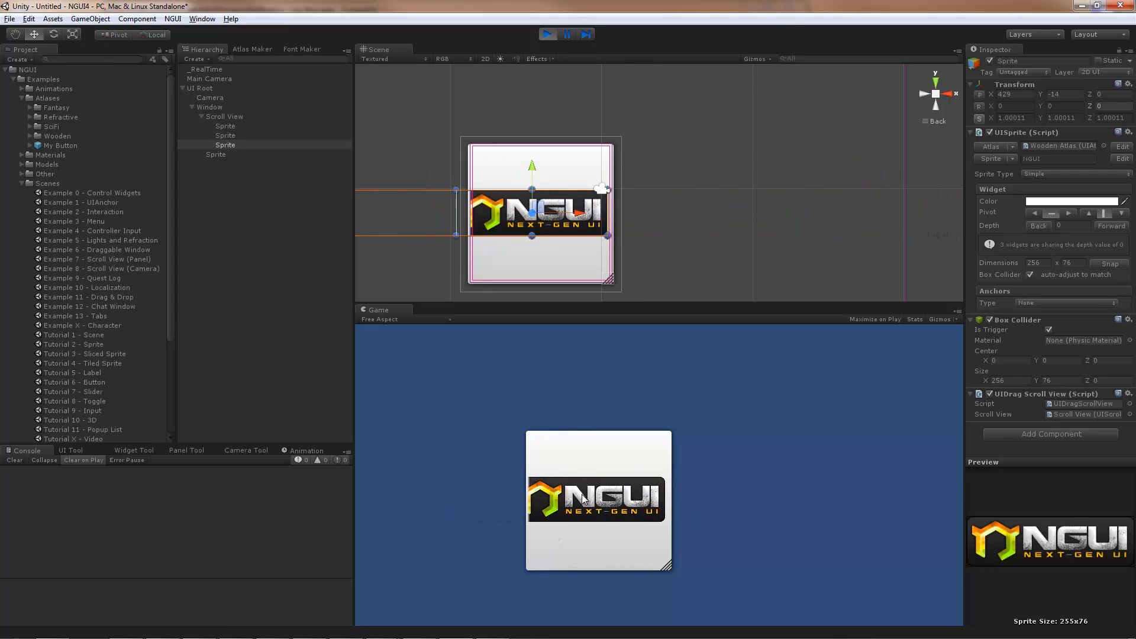
pyautogui.moveTo(553, 508); pyautogui.dragTo(822, 532)
pyautogui.moveTo(793, 496); pyautogui.dragTo(894, 519)
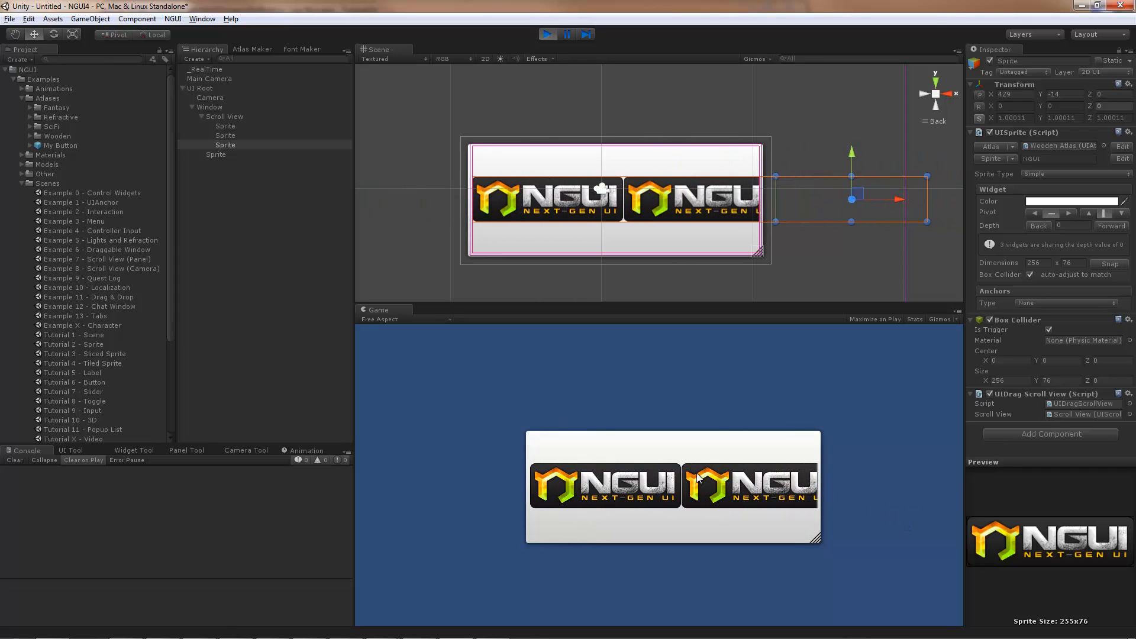
pyautogui.moveTo(771, 491); pyautogui.dragTo(700, 492)
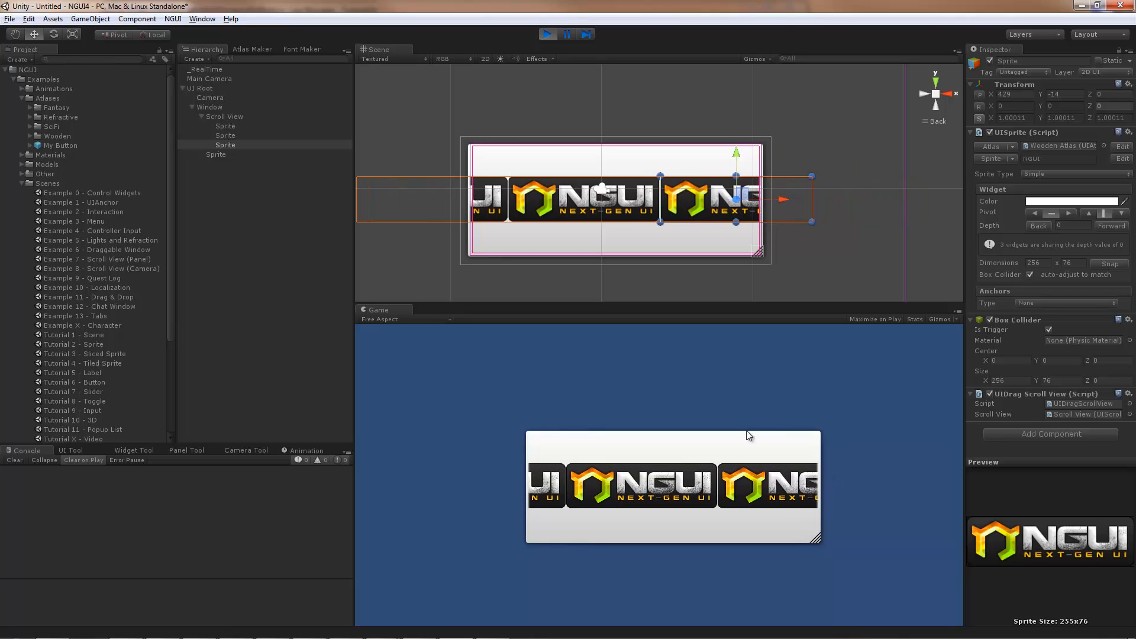
pyautogui.click(547, 35)
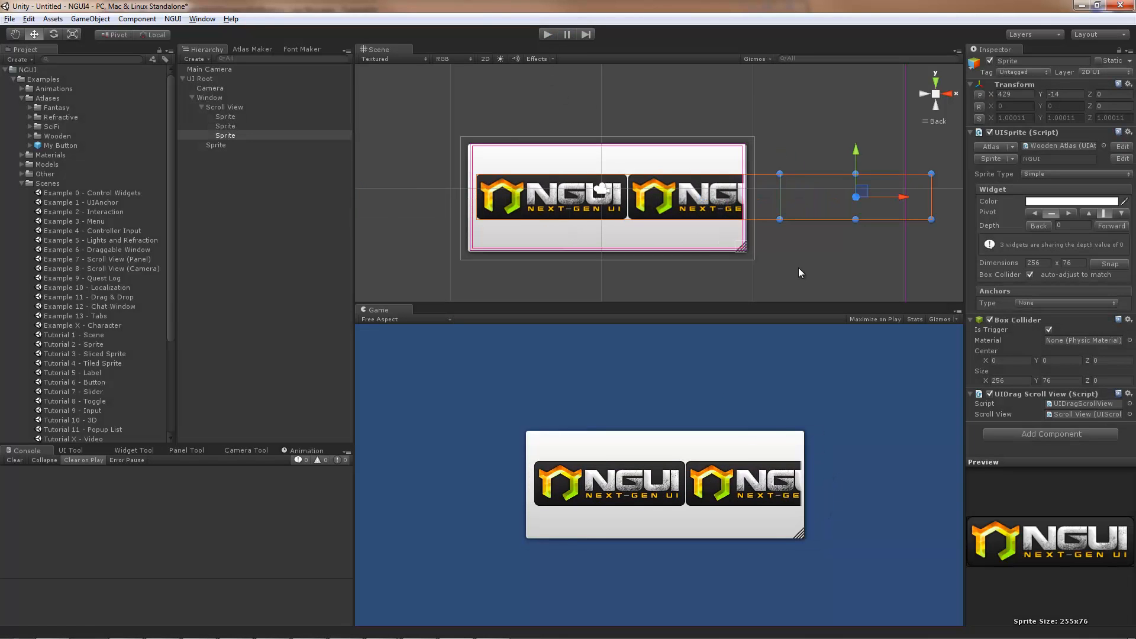
# Attach the Center Scroll View on Child script to the Scroll View object and check its component settings.
pyautogui.click(703, 210)
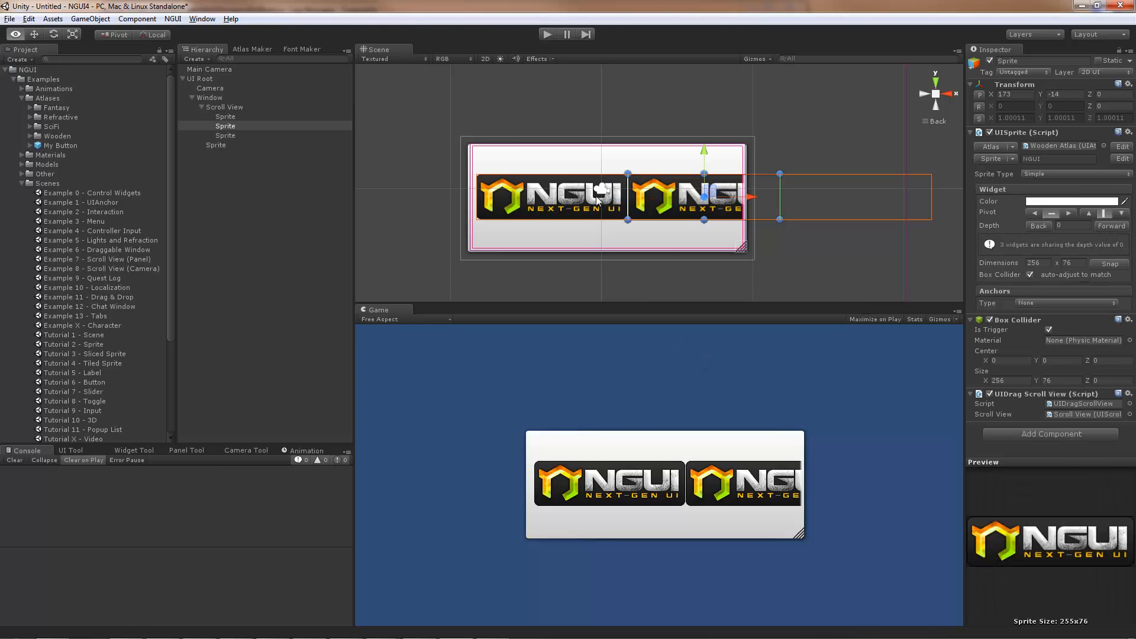
pyautogui.click(245, 109)
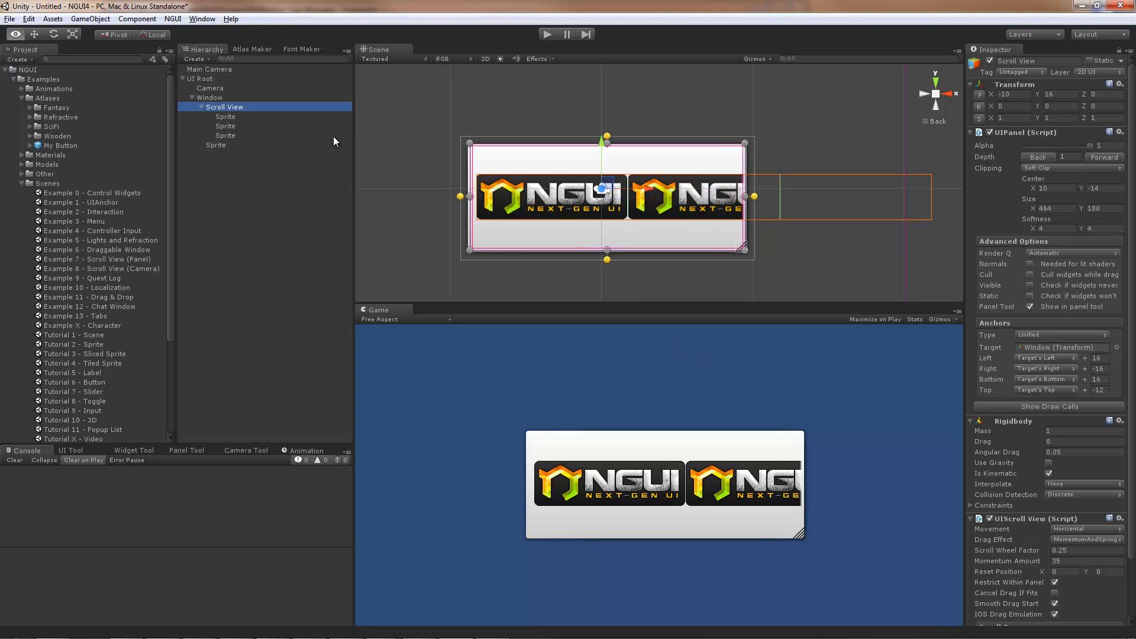
pyautogui.rightClick(640, 171)
pyautogui.moveTo(686, 201)
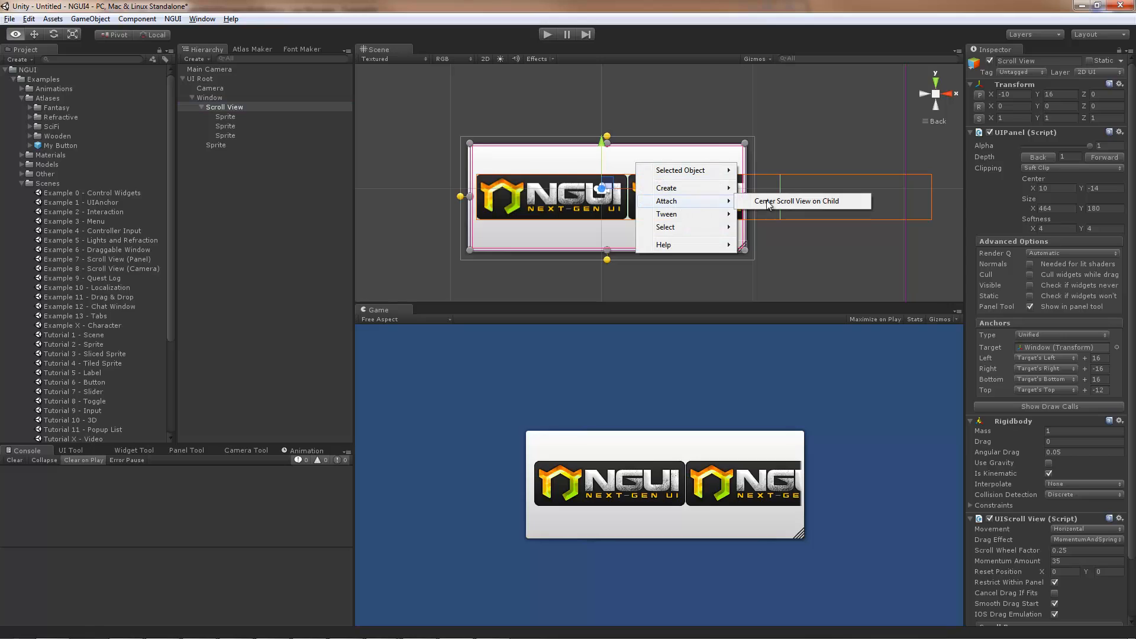
pyautogui.click(841, 201)
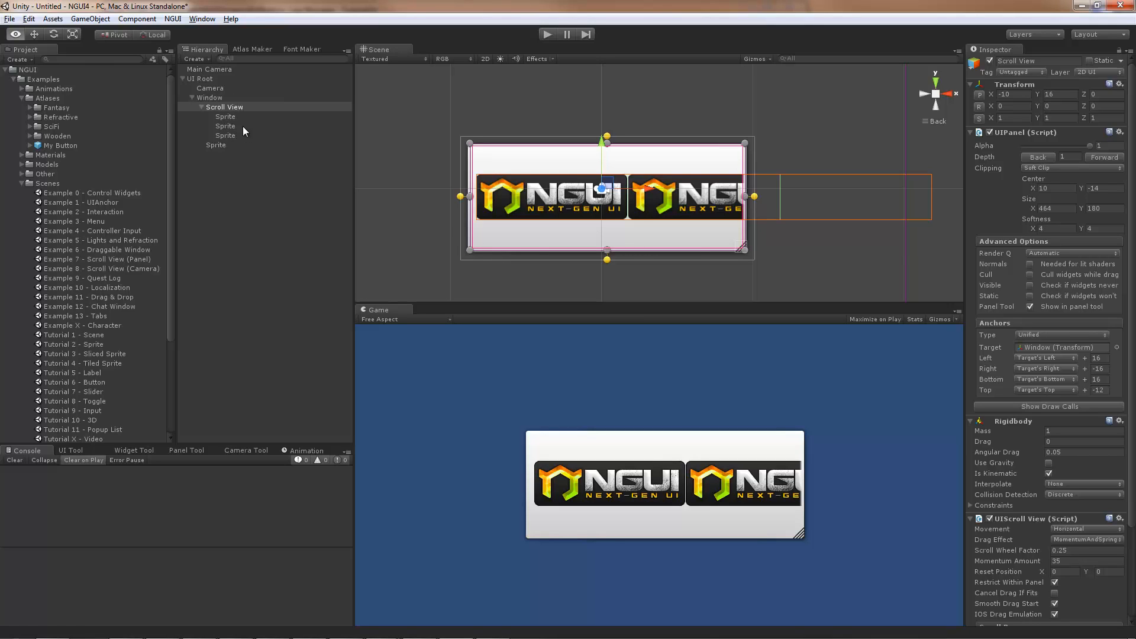
pyautogui.scroll(-5, 1025, 447)
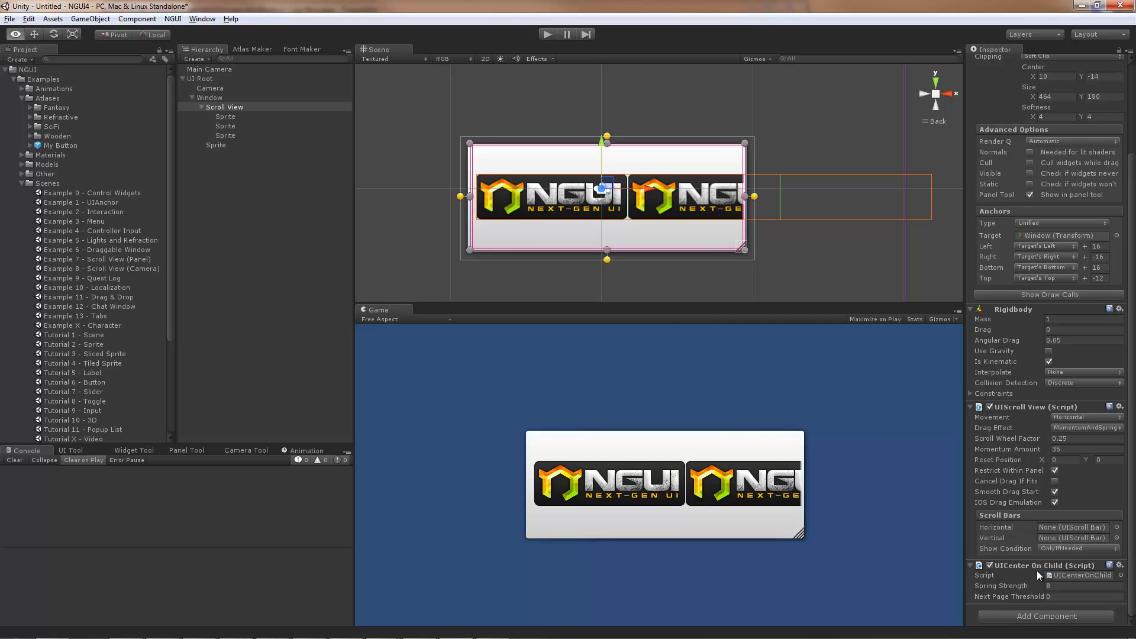
# Enter play mode, test how the logos center when the row is scrolled back and forth, and exit play mode.
pyautogui.click(542, 35)
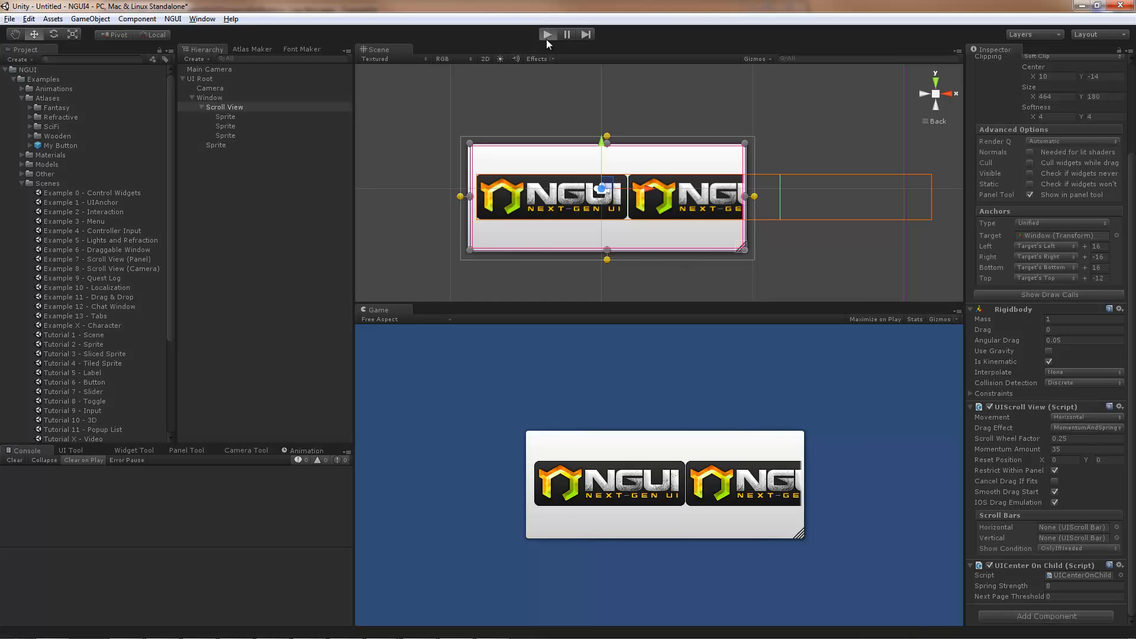
pyautogui.moveTo(695, 509); pyautogui.dragTo(579, 517)
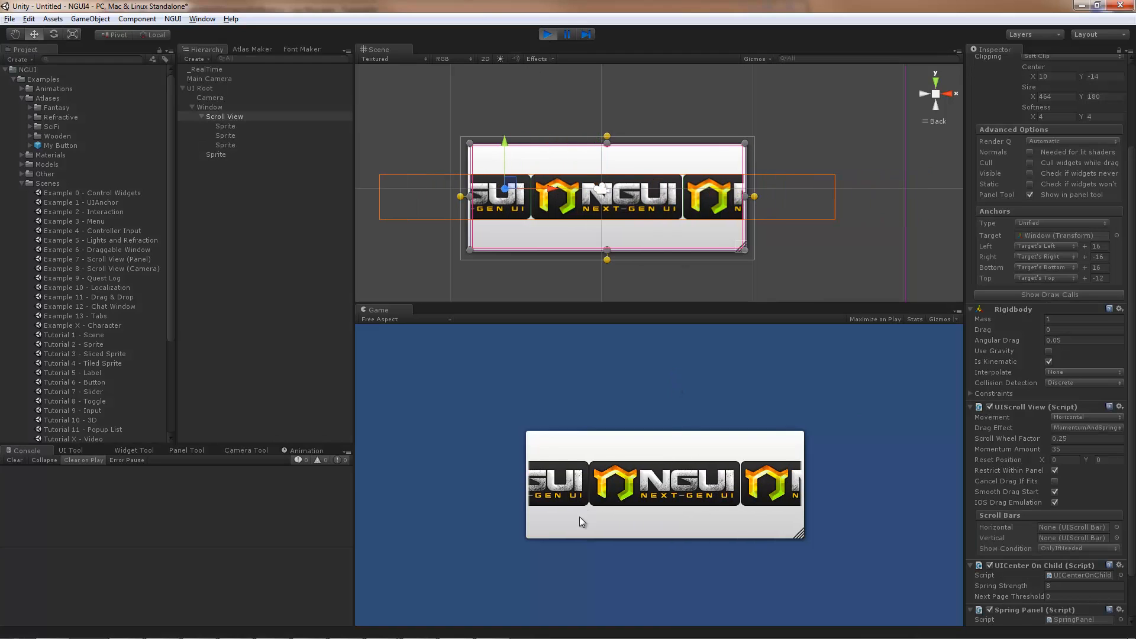
pyautogui.moveTo(663, 486); pyautogui.dragTo(789, 520)
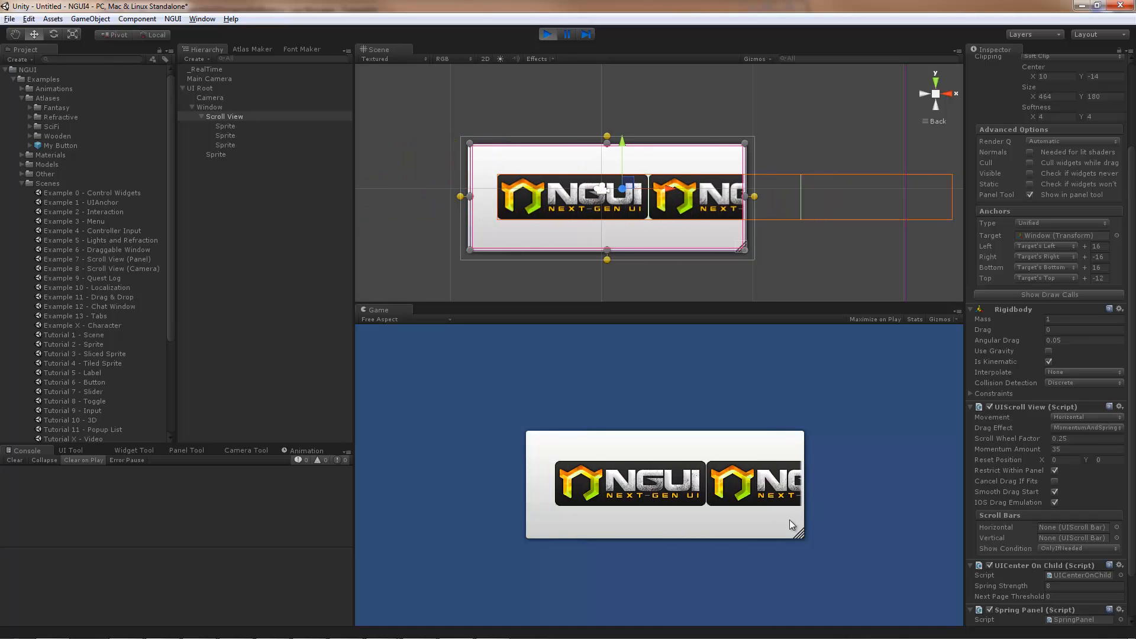
pyautogui.moveTo(662, 498); pyautogui.dragTo(544, 512)
pyautogui.moveTo(612, 499); pyautogui.dragTo(762, 516)
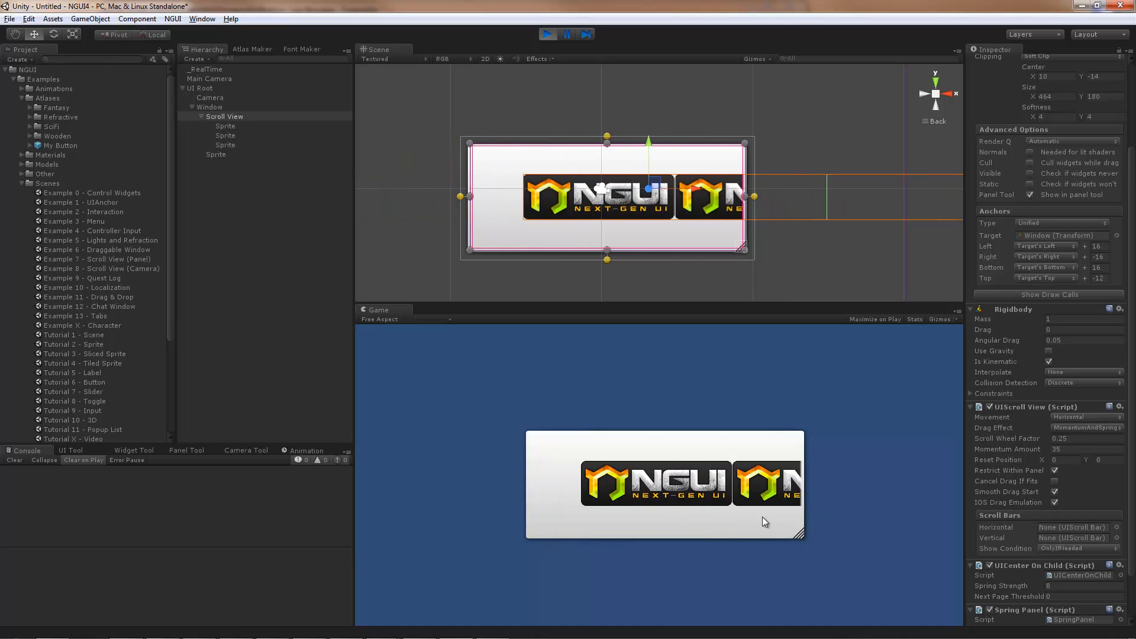
pyautogui.moveTo(680, 505); pyautogui.dragTo(509, 558)
pyautogui.moveTo(608, 508); pyautogui.dragTo(453, 535)
pyautogui.moveTo(602, 499); pyautogui.dragTo(917, 496)
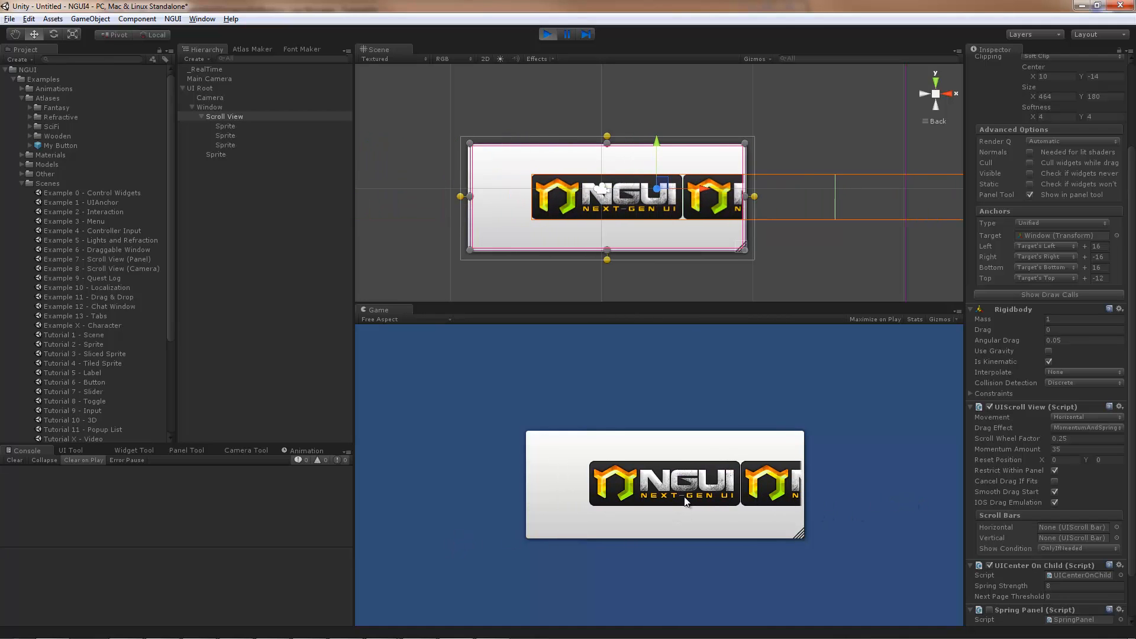
pyautogui.moveTo(686, 501); pyautogui.dragTo(394, 541)
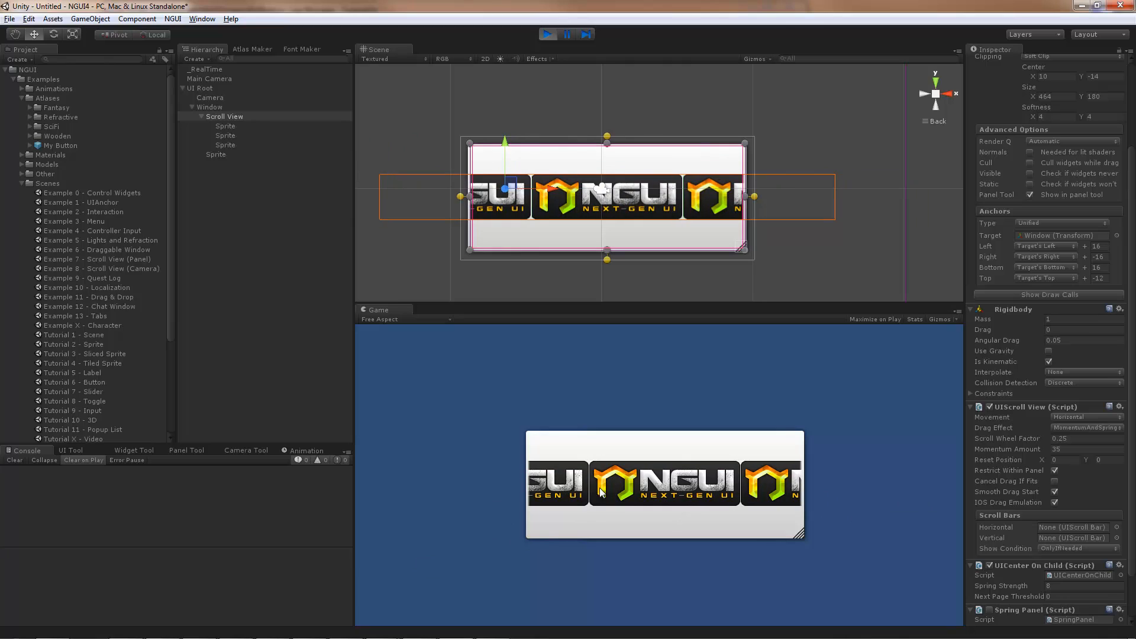
pyautogui.scroll(-2, 1008, 585)
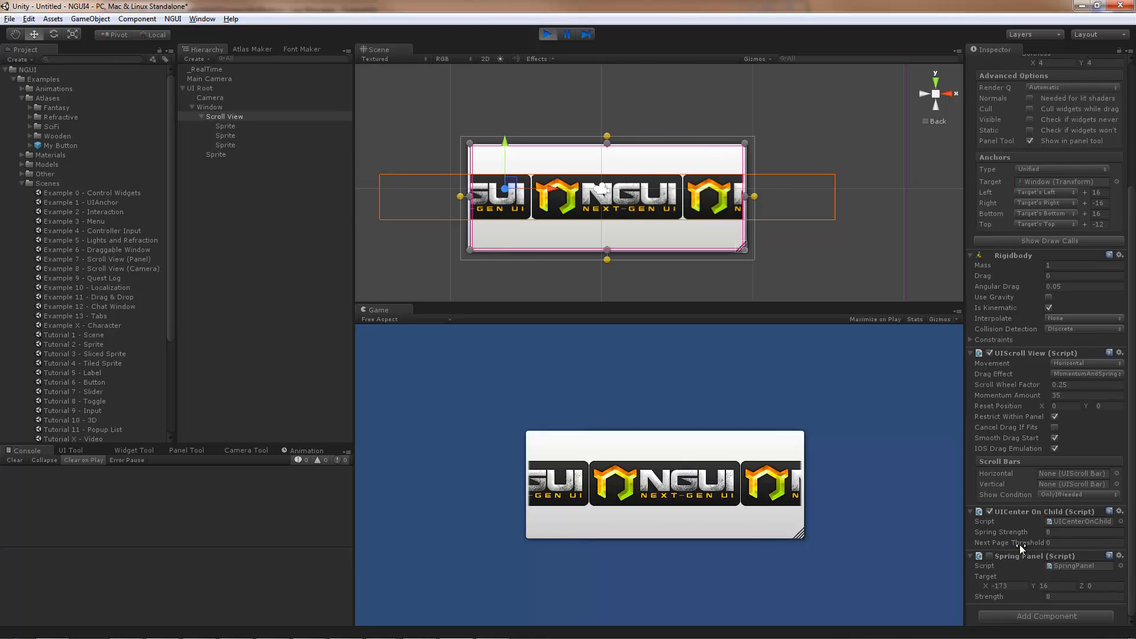
pyautogui.moveTo(628, 489); pyautogui.dragTo(798, 518)
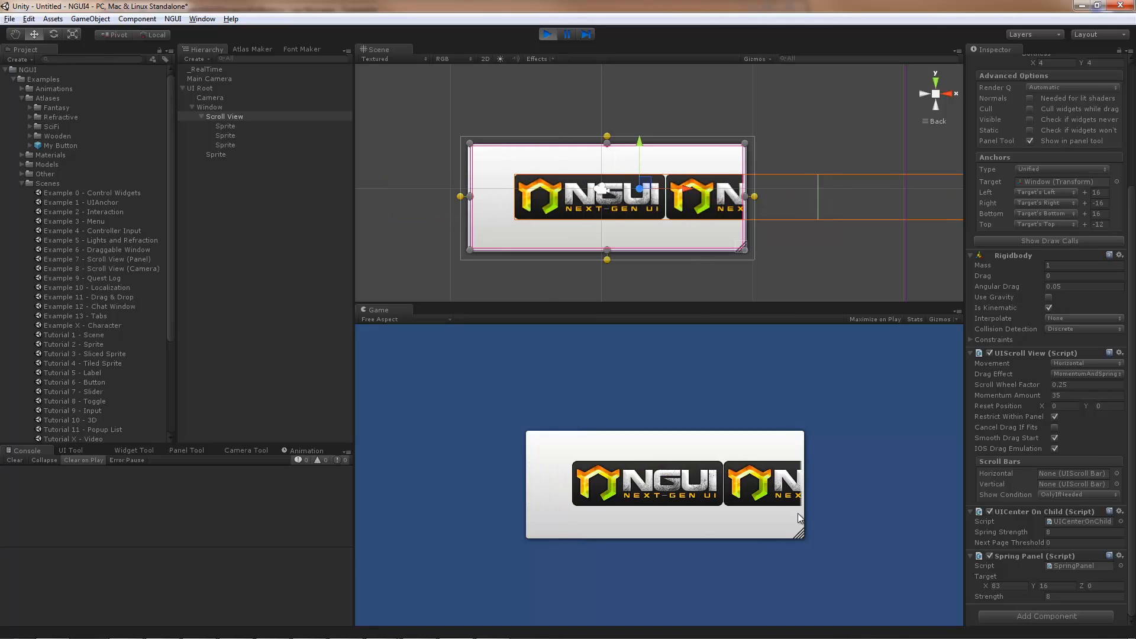
pyautogui.click(548, 35)
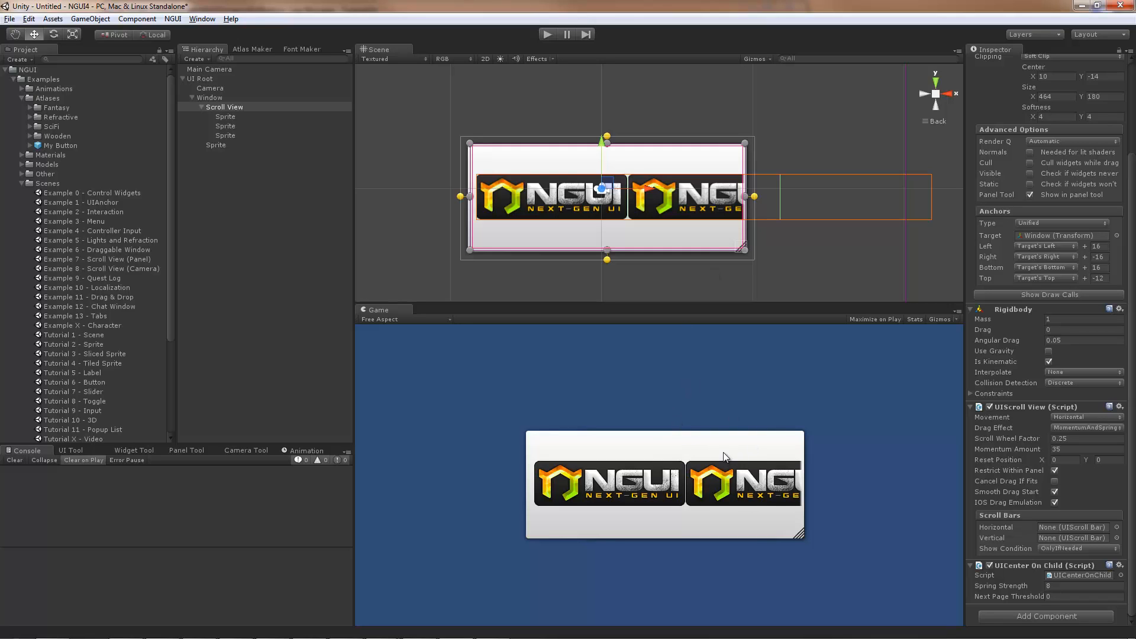
# Attach the Center Scroll View on Click script to the first logo sprite in the row.
pyautogui.click(593, 212)
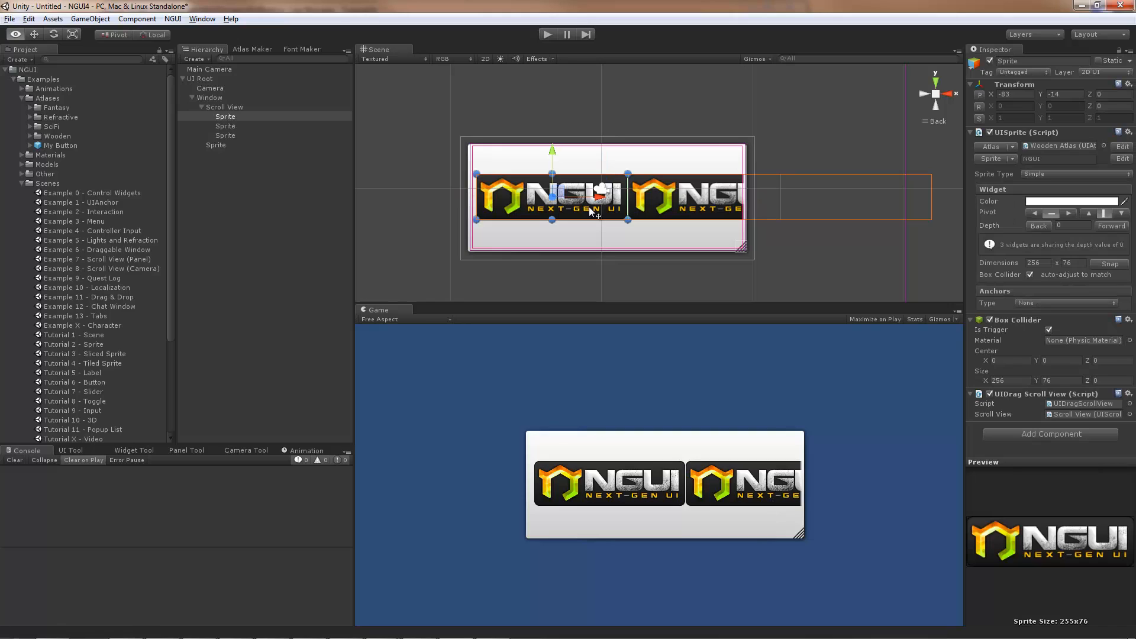
pyautogui.rightClick(590, 208)
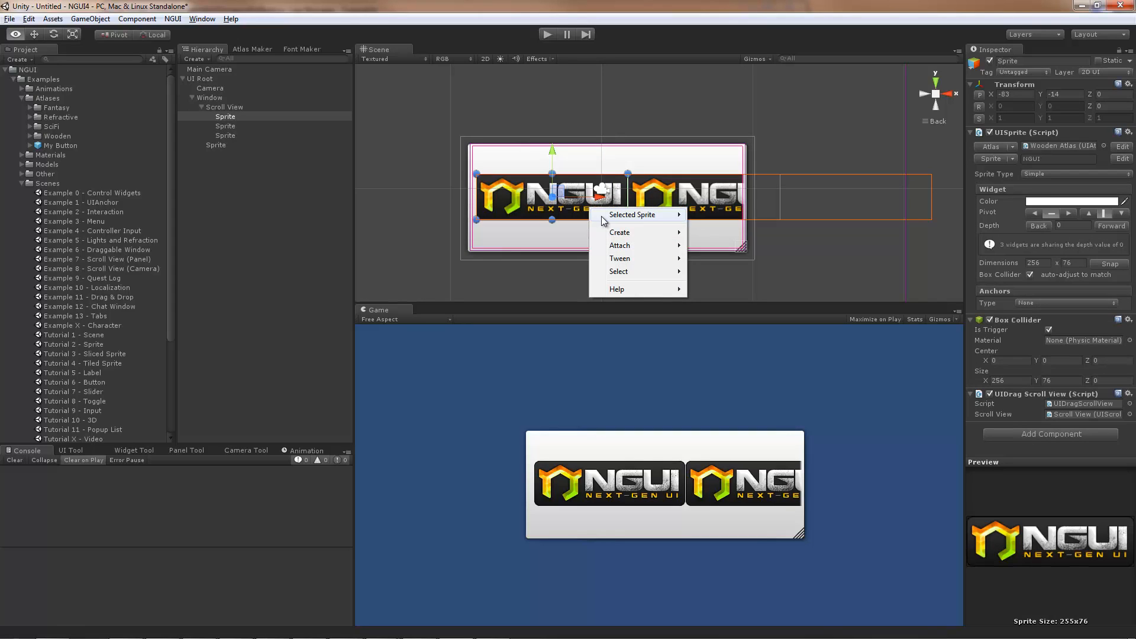
pyautogui.moveTo(642, 247)
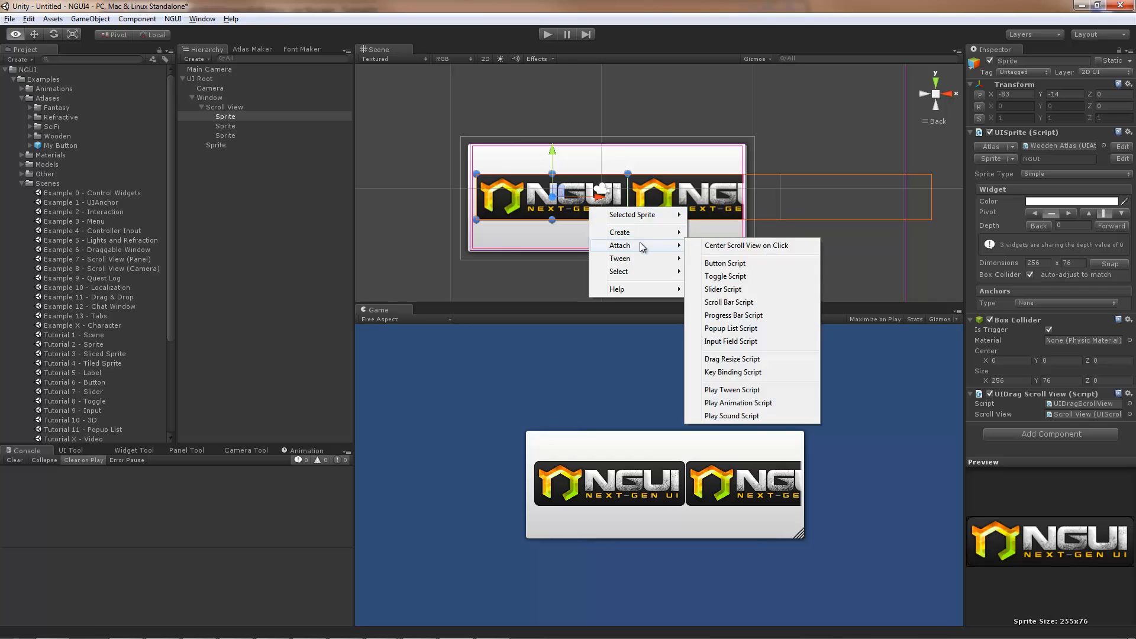
pyautogui.click(738, 246)
# Attach the Center Scroll View on Click script to the second and third logo sprites as well.
pyautogui.click(709, 238)
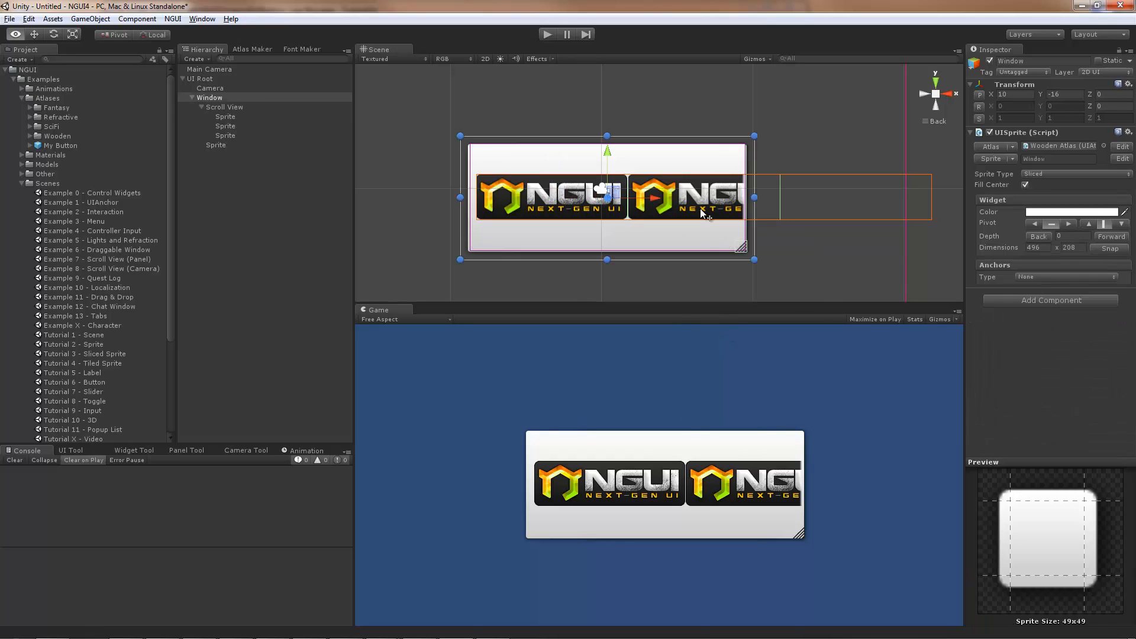
pyautogui.click(702, 212)
pyautogui.rightClick(700, 208)
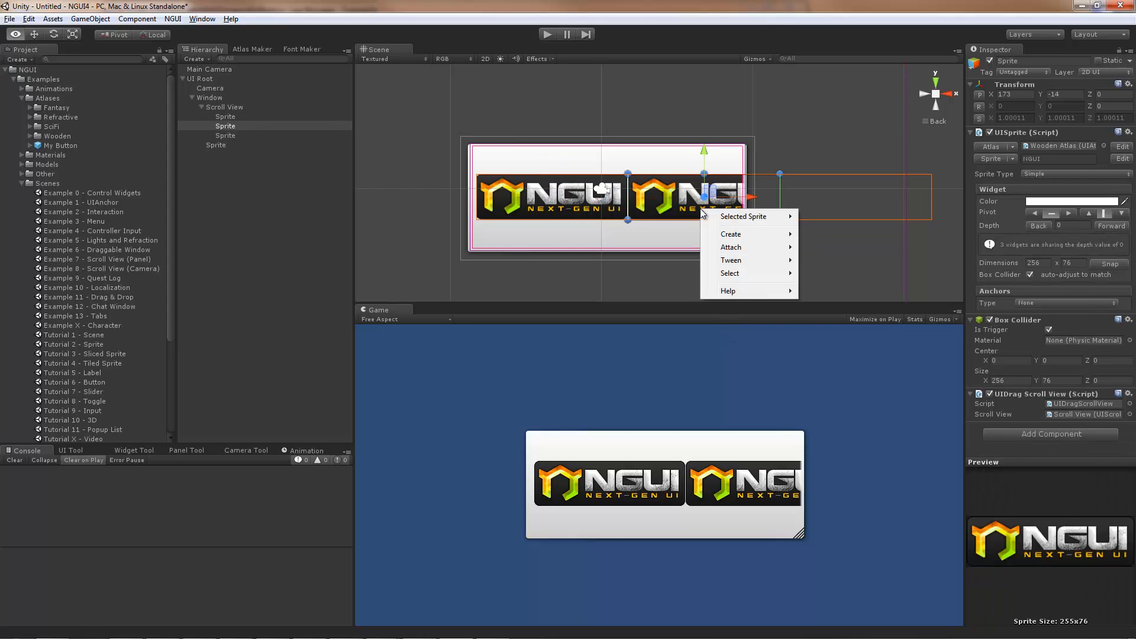
pyautogui.moveTo(754, 249)
pyautogui.click(845, 248)
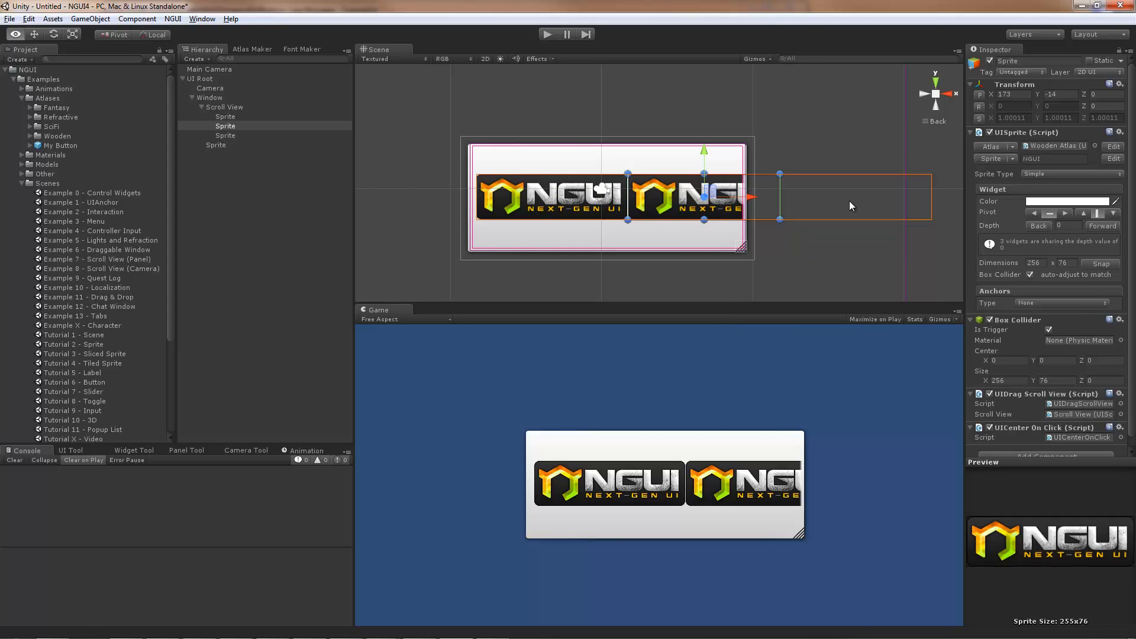
pyautogui.click(228, 136)
pyautogui.rightClick(836, 196)
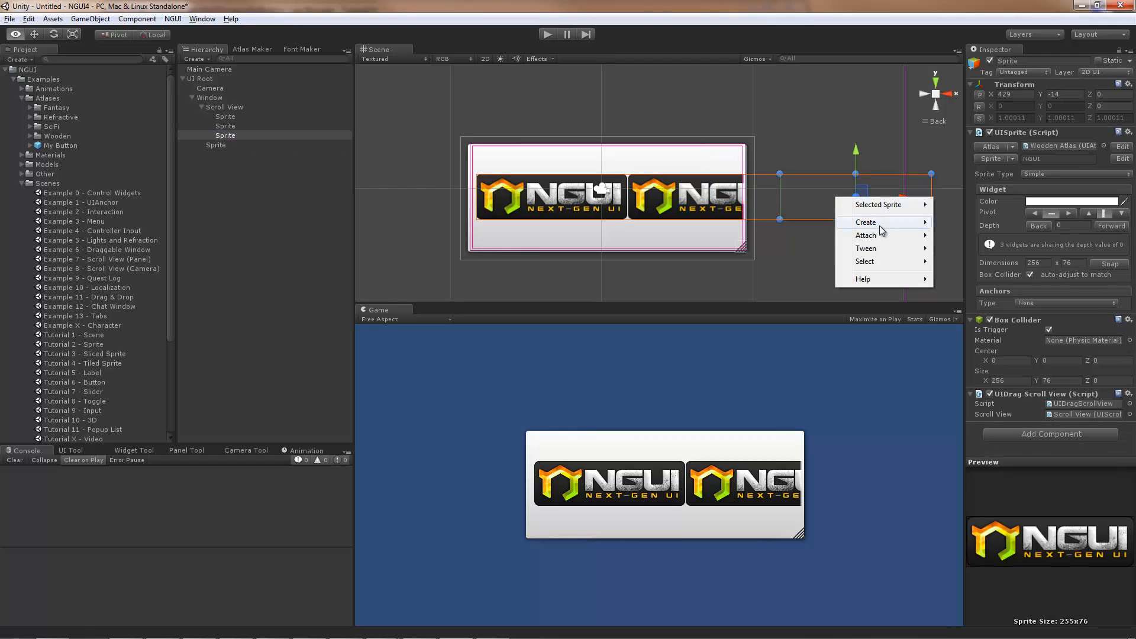
pyautogui.moveTo(881, 241)
pyautogui.click(1000, 236)
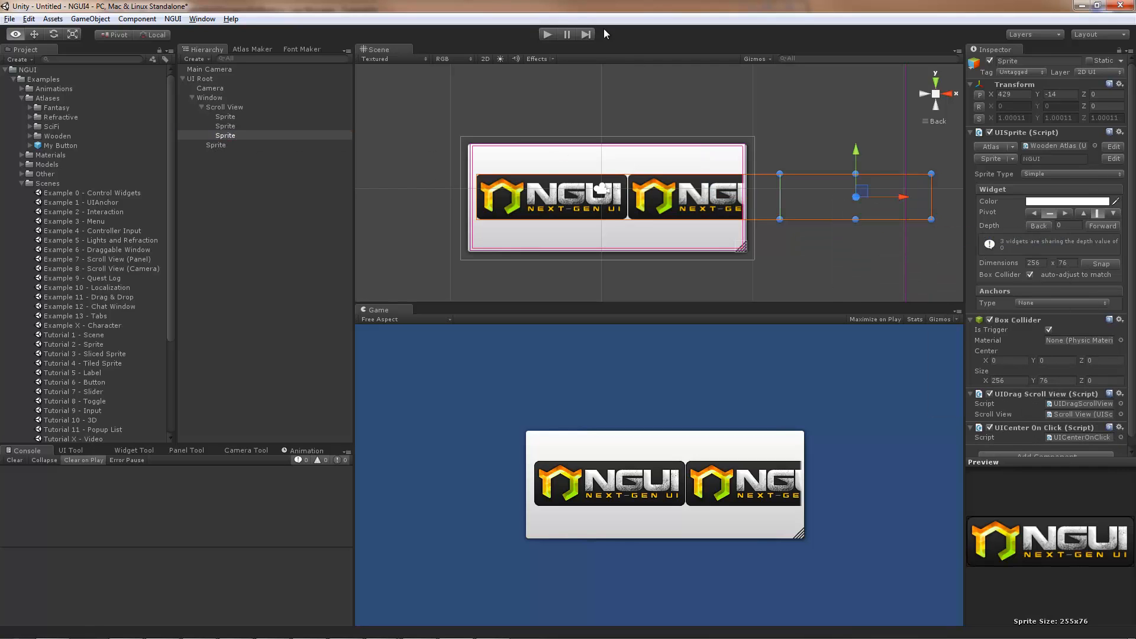
# Enter play mode and test centering the off-center logos by selecting them in the scroll view.
pyautogui.click(548, 35)
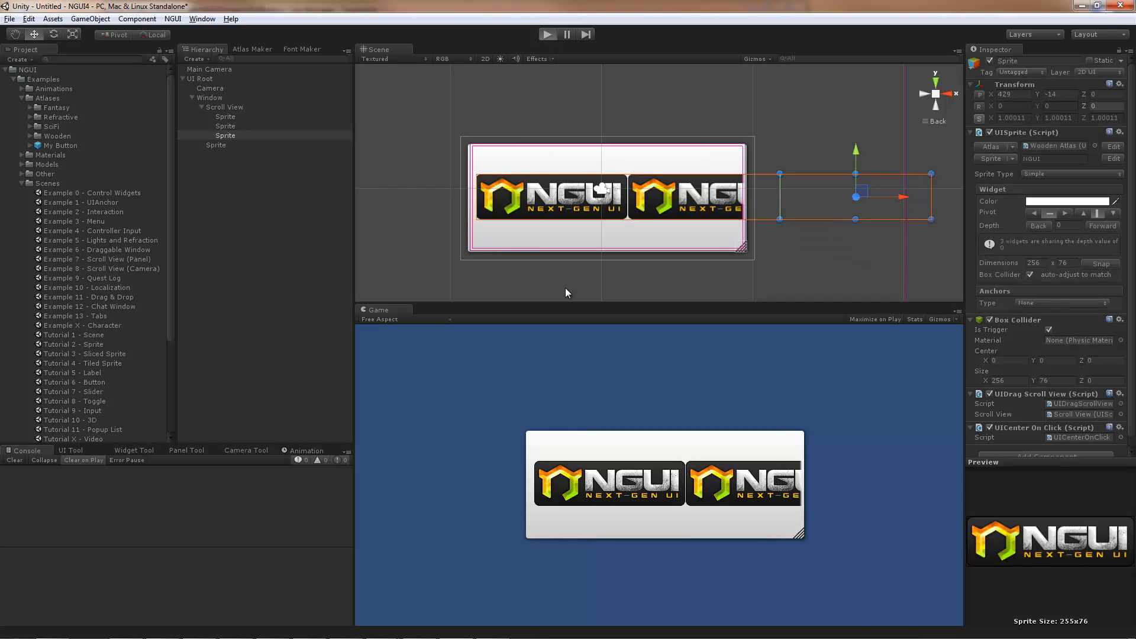
pyautogui.click(737, 485)
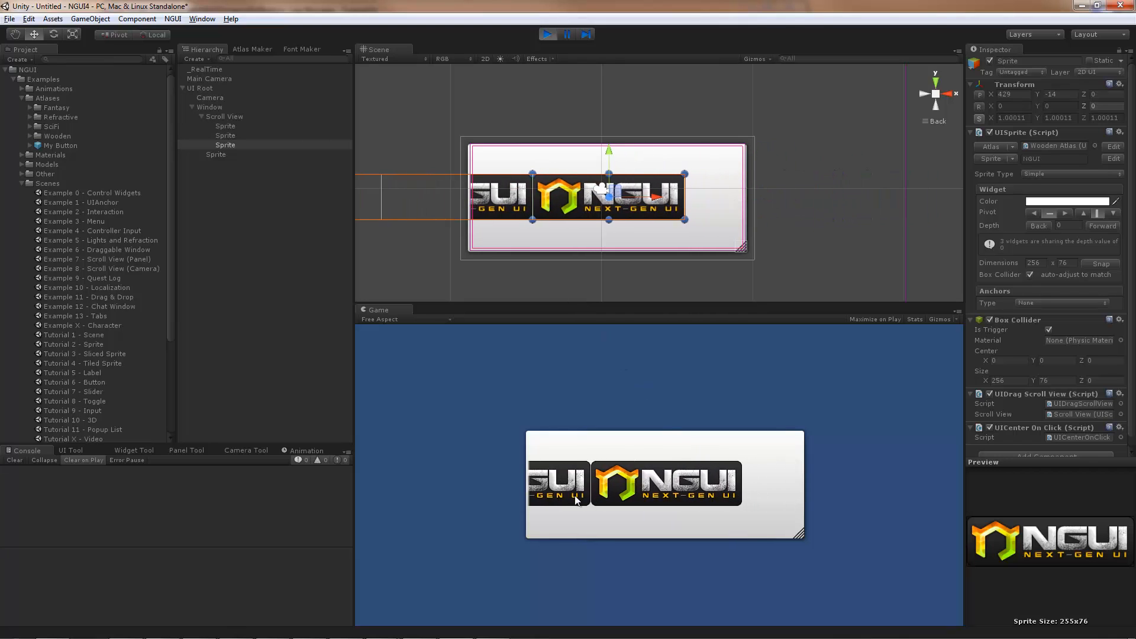
pyautogui.moveTo(577, 500); pyautogui.dragTo(720, 548)
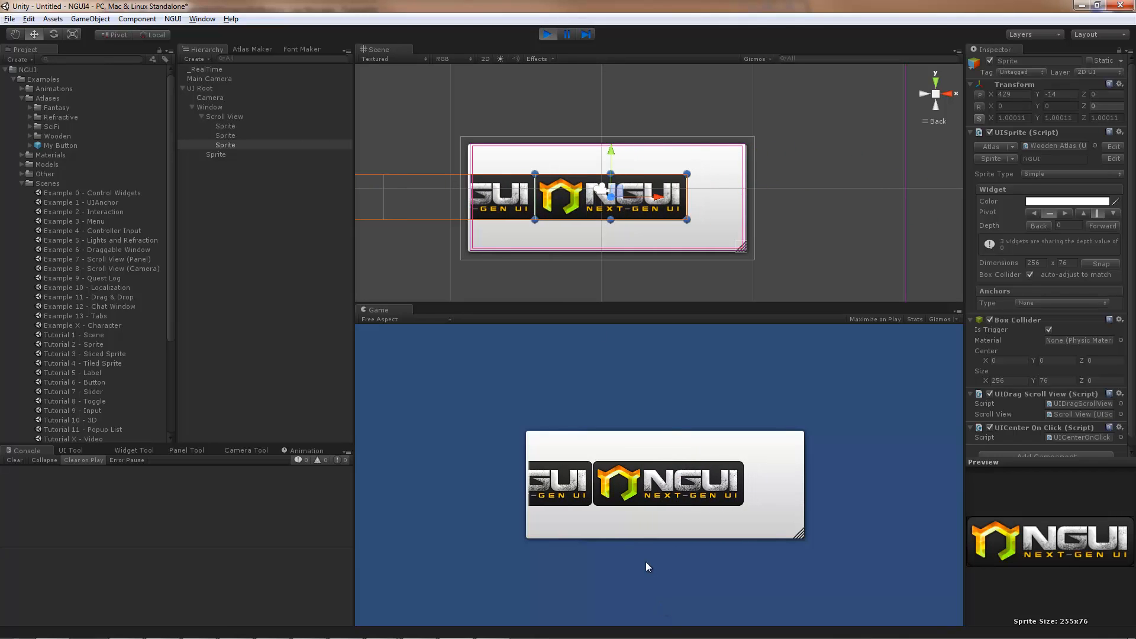
pyautogui.moveTo(648, 567); pyautogui.dragTo(699, 637)
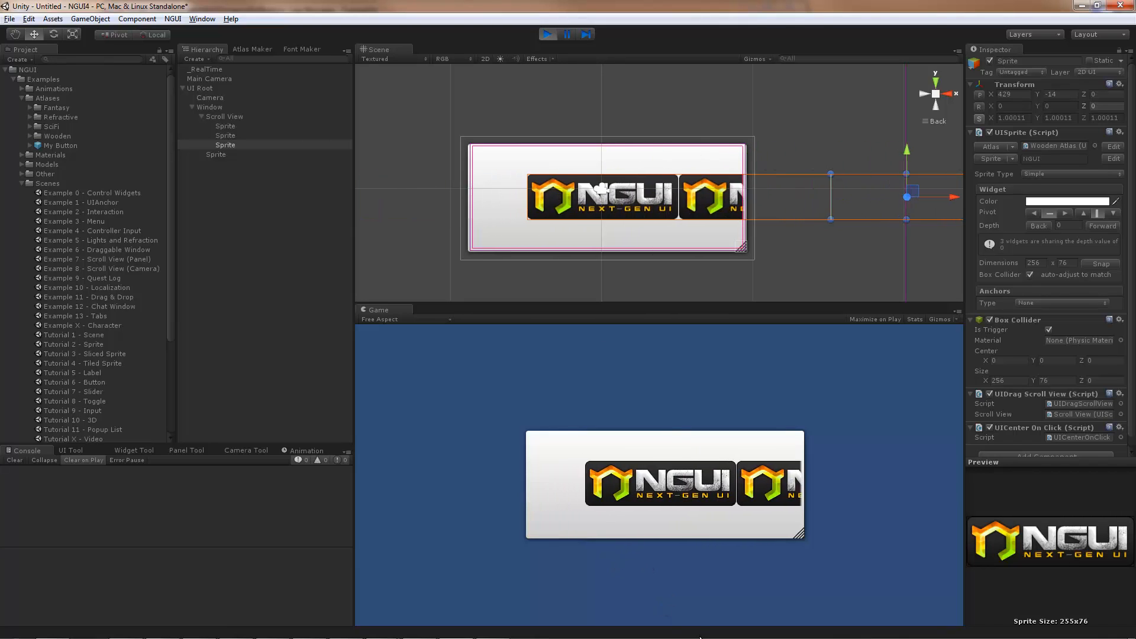
pyautogui.click(768, 485)
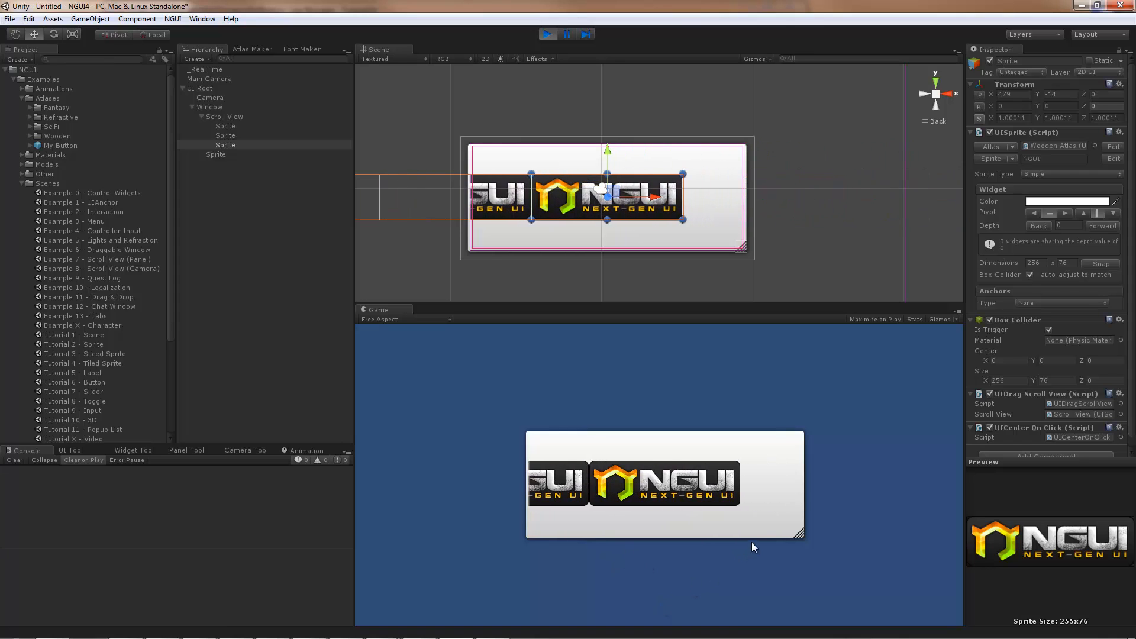
# Resize the window to be wider and shorter in play mode, test centering a logo at that size, and exit play mode.
pyautogui.moveTo(793, 536); pyautogui.dragTo(909, 492)
pyautogui.click(610, 456)
pyautogui.click(618, 477)
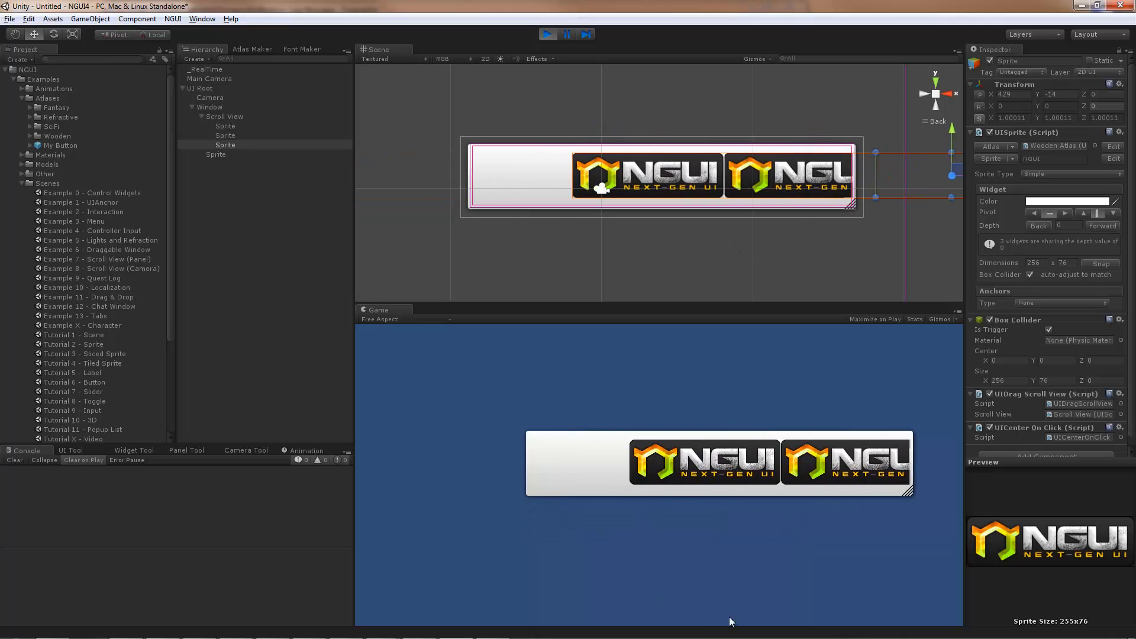
pyautogui.click(547, 33)
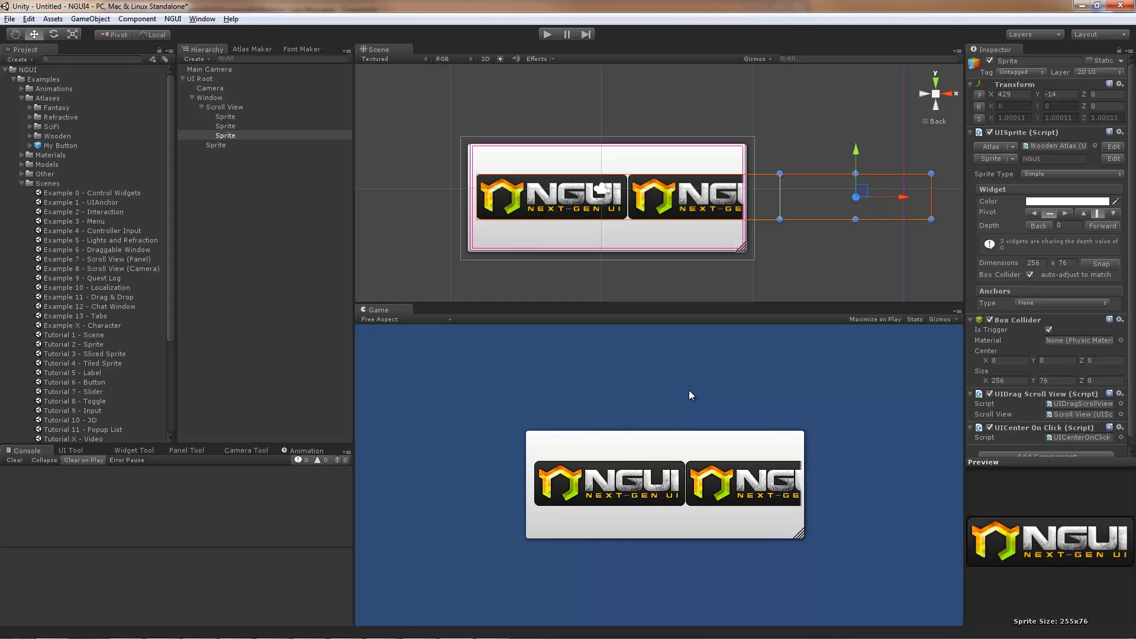
# Add a Drag and Drop Container component to the Window sprite.
pyautogui.press('Up')
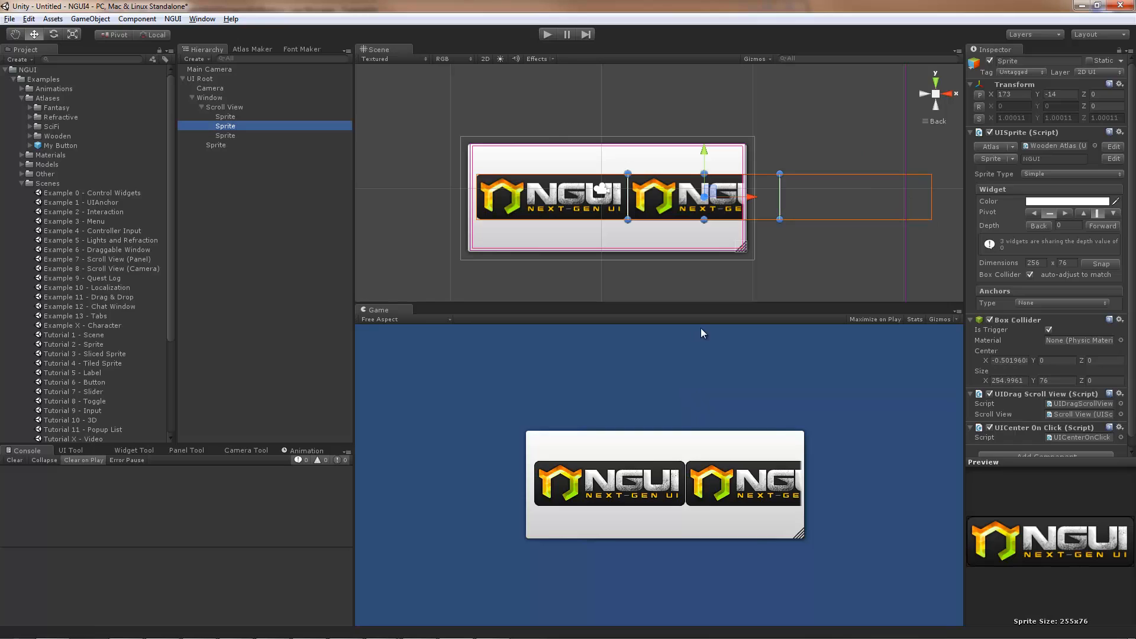
pyautogui.click(539, 143)
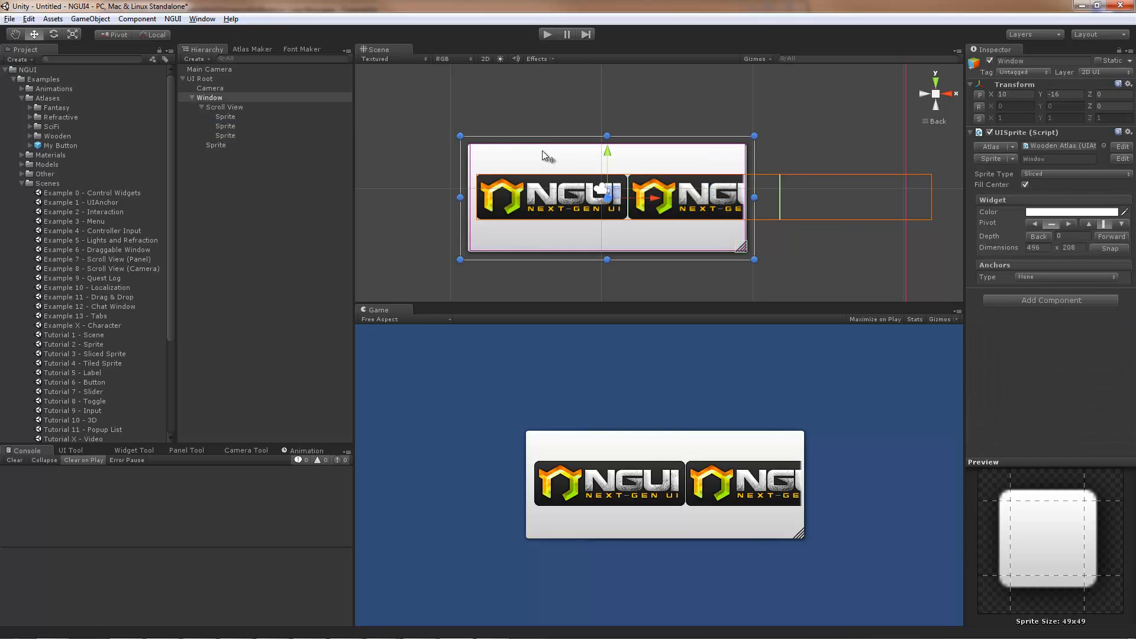
pyautogui.click(1021, 302)
pyautogui.write('dragd')
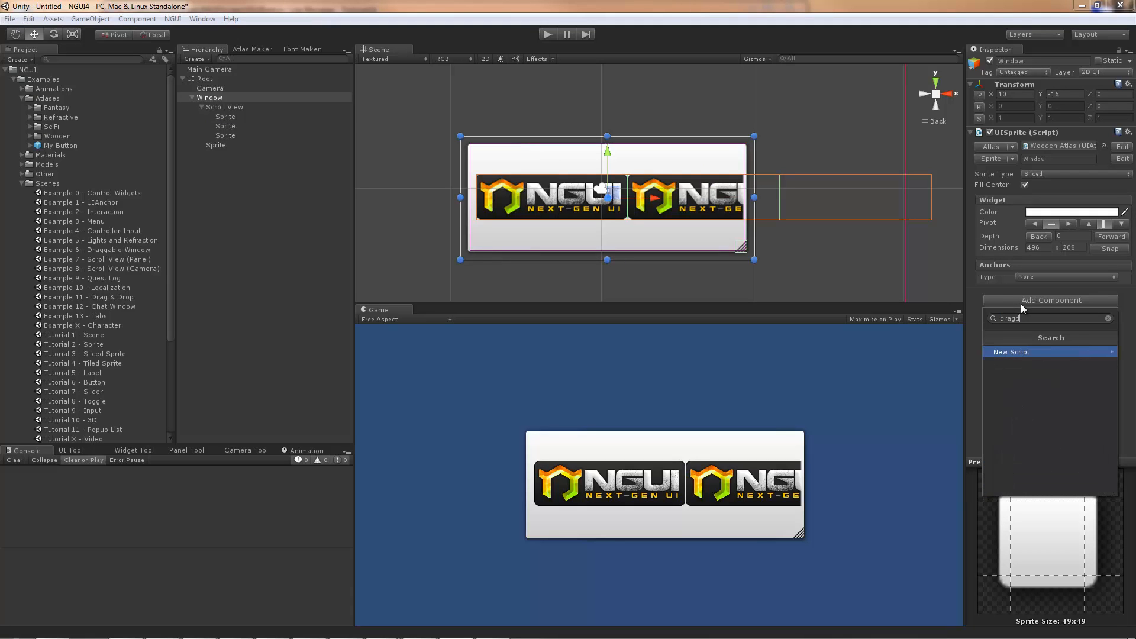
pyautogui.press('BackSpace')
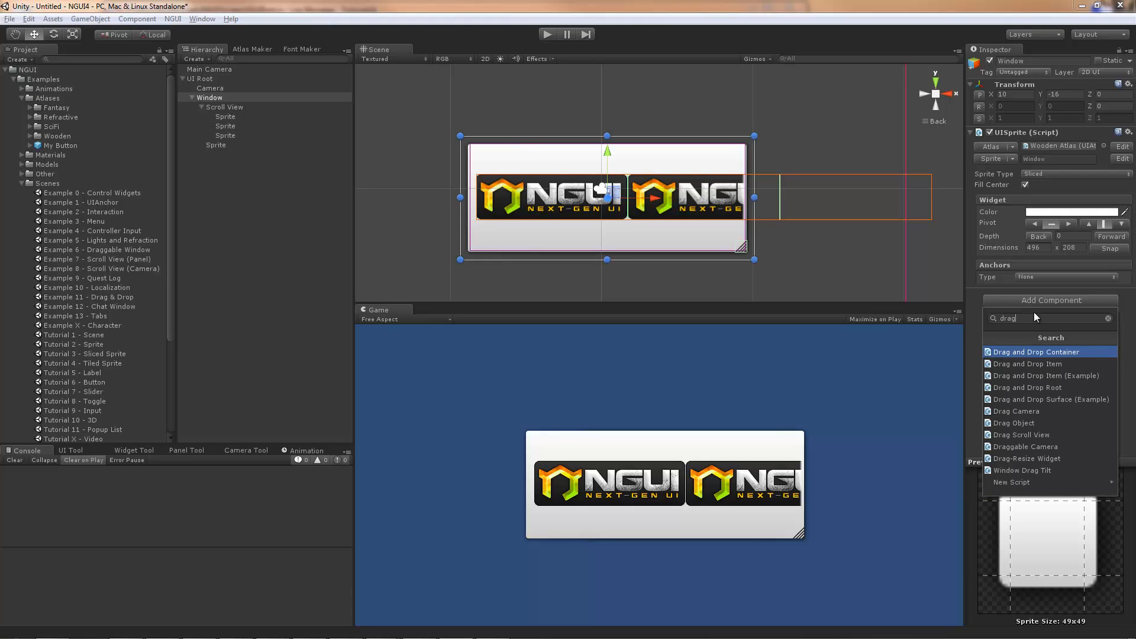
pyautogui.click(1063, 353)
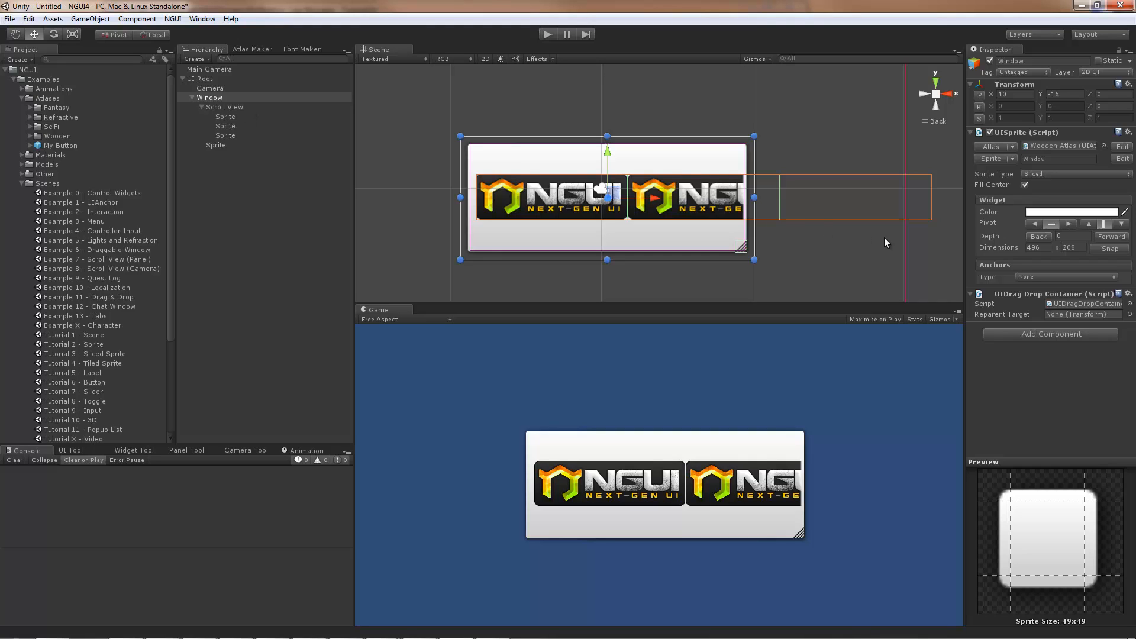
# Set the container's Reparent Target to Scroll View and select the Scroll View object.
pyautogui.moveTo(231, 107); pyautogui.dragTo(1071, 317)
pyautogui.click(227, 109)
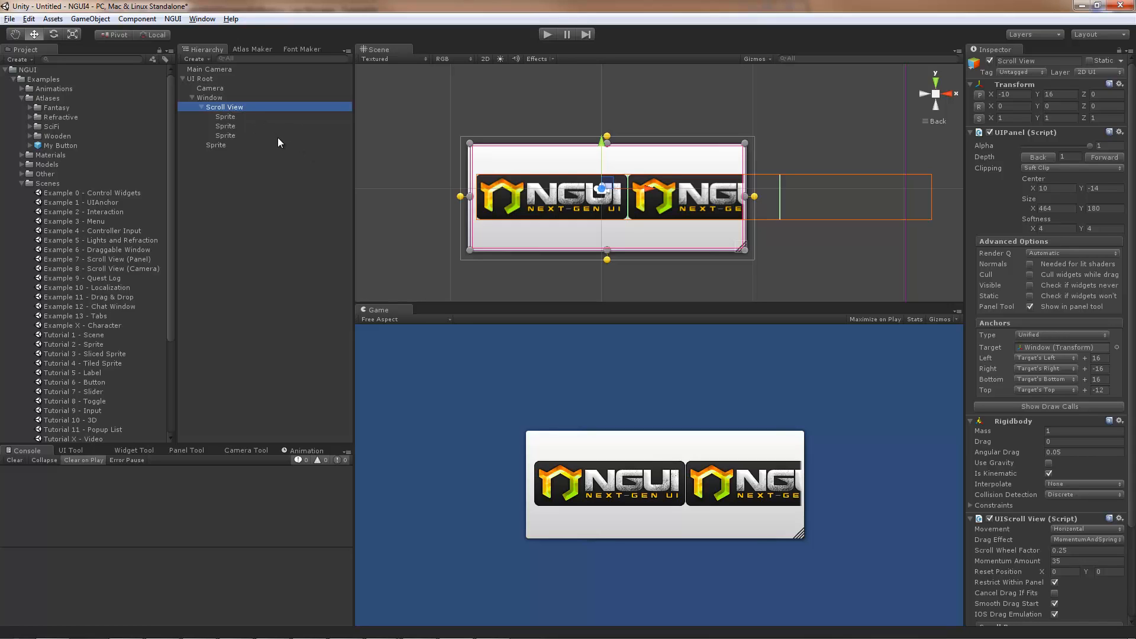
# Create a Grid under the Scroll View and move the three logo sprites into it.
pyautogui.rightClick(586, 185)
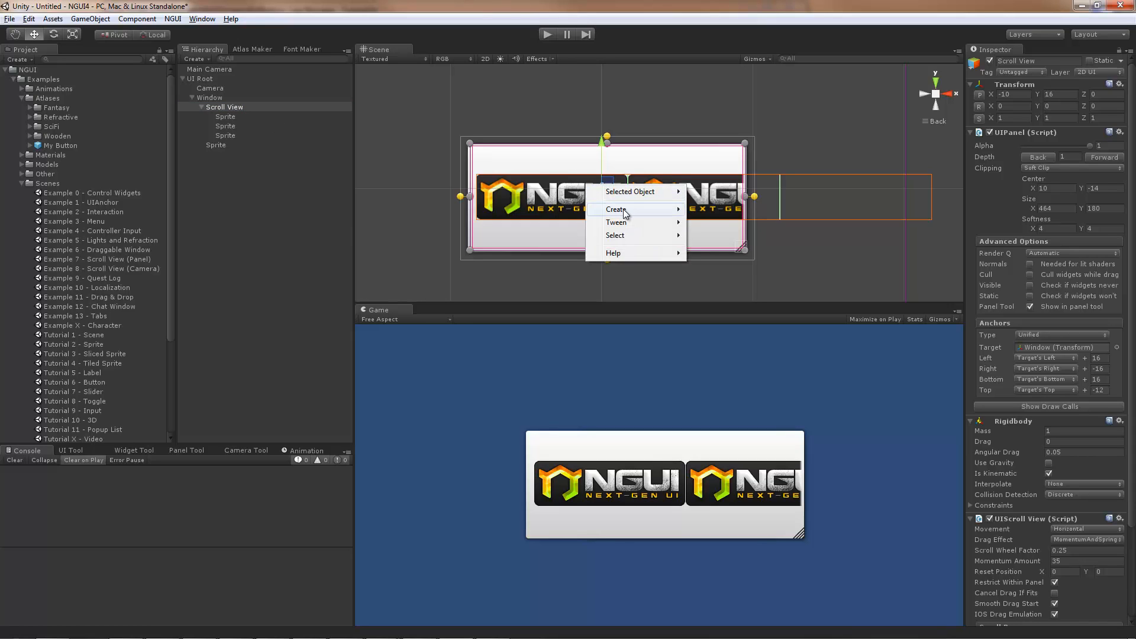
pyautogui.moveTo(625, 213)
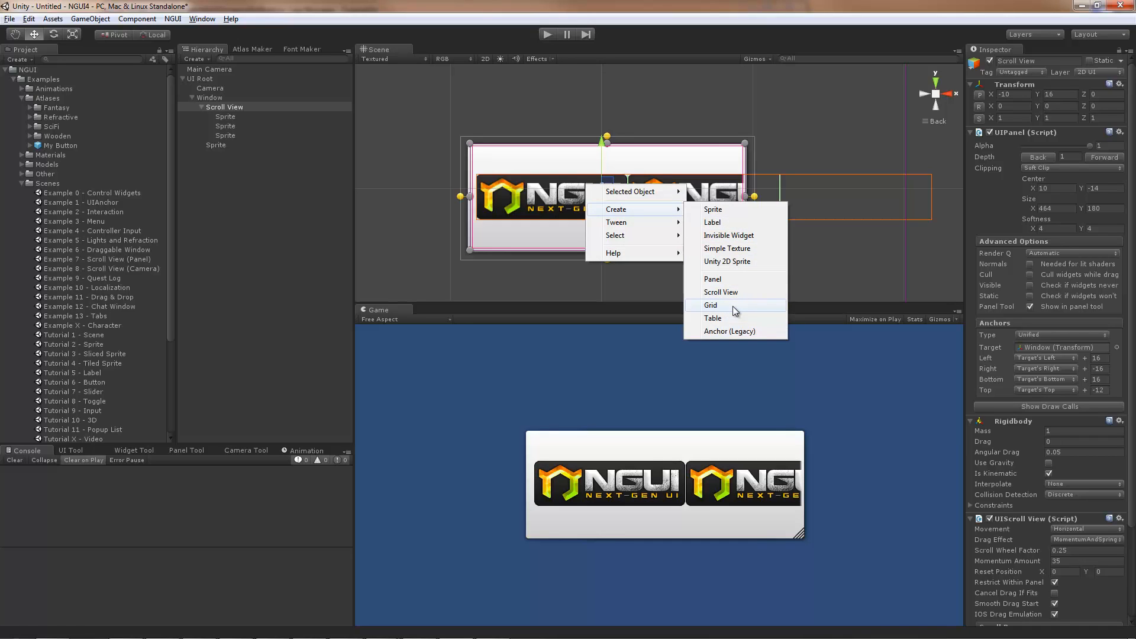
pyautogui.click(734, 308)
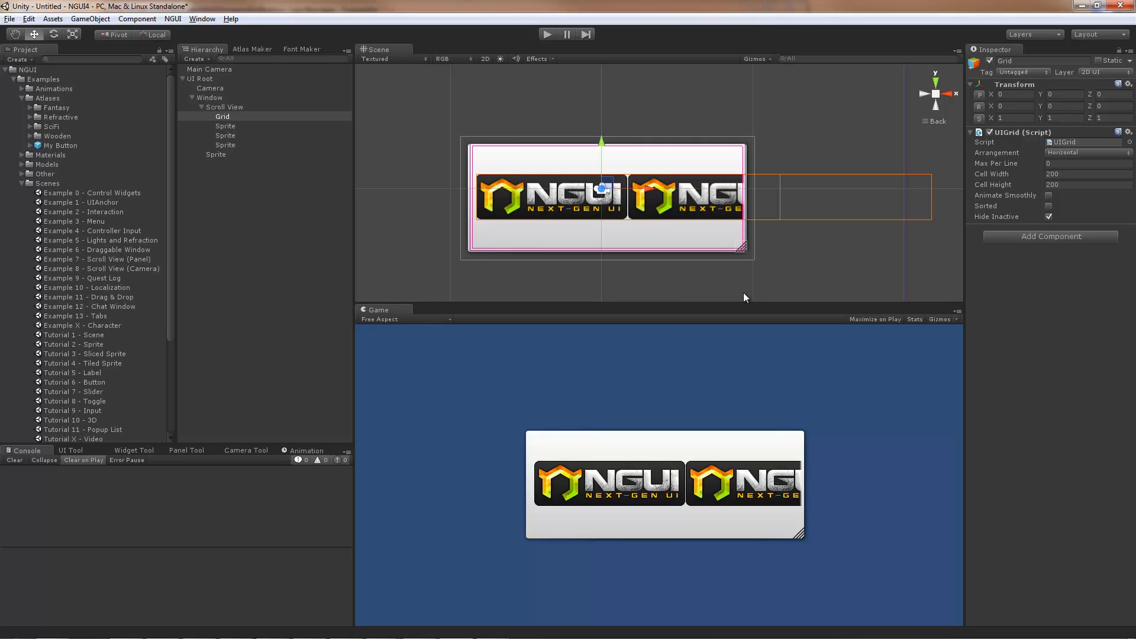
pyautogui.click(229, 126)
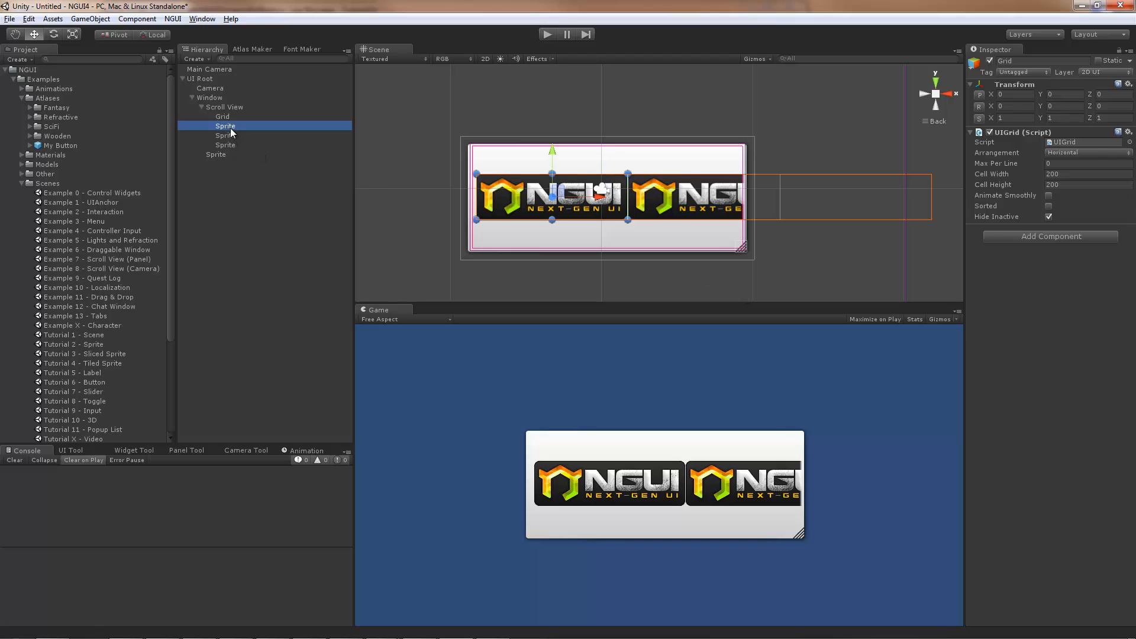
pyautogui.keyDown('shift'); pyautogui.click(234, 145); pyautogui.keyUp('shift')
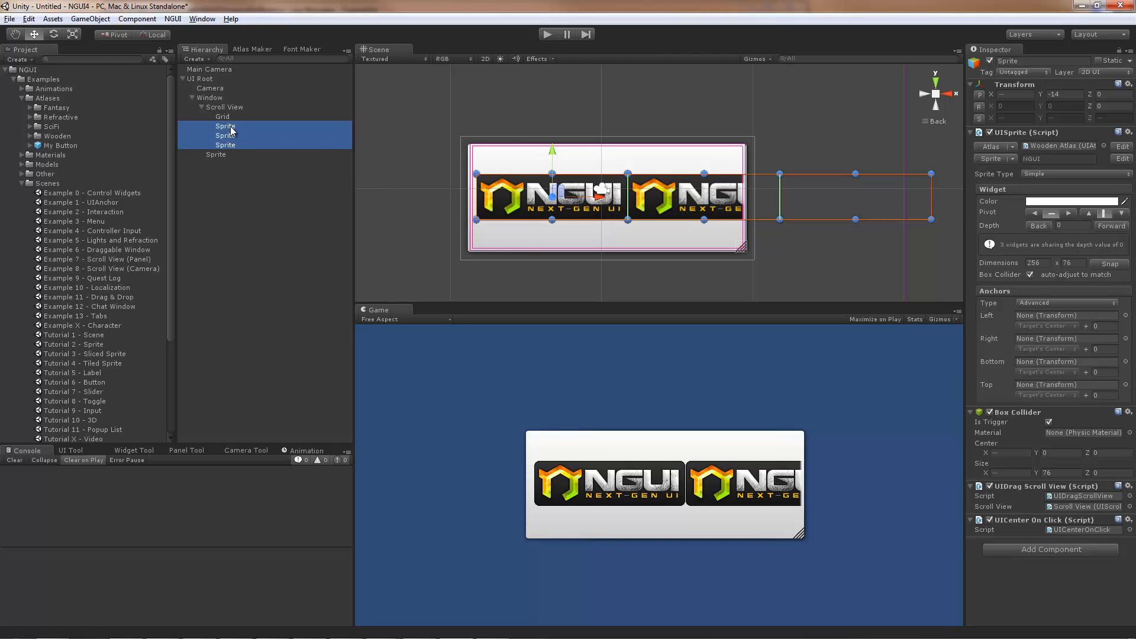
pyautogui.moveTo(229, 127); pyautogui.dragTo(222, 117)
# Execute the UIGrid arrangement, set its Cell Width to 256, and execute it again to space out the logos.
pyautogui.click(223, 116)
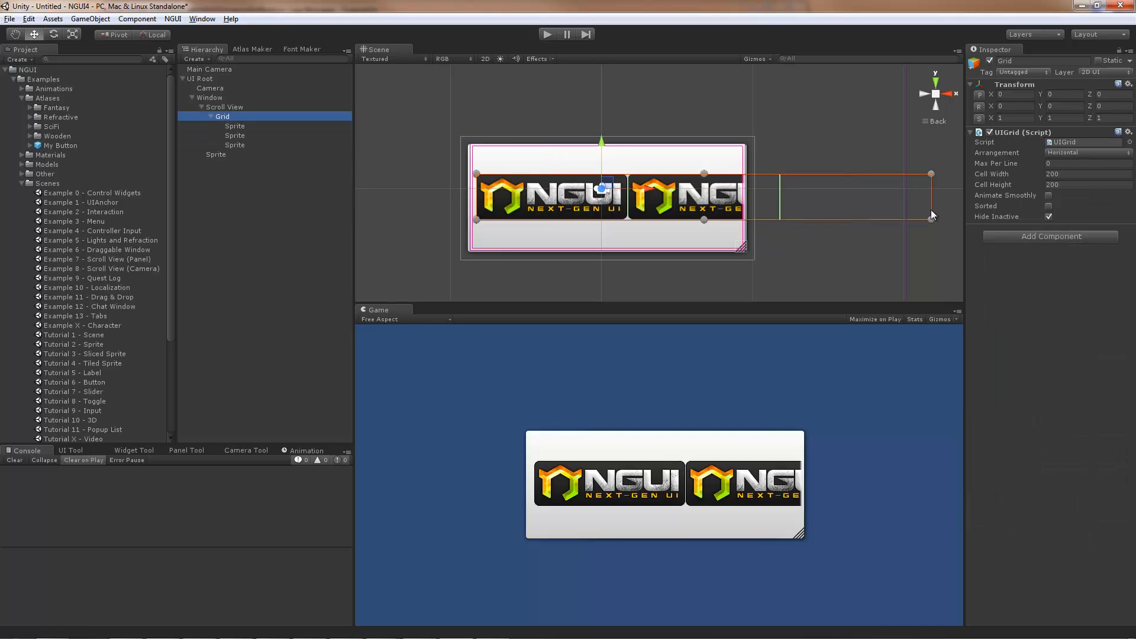
pyautogui.rightClick(1018, 134)
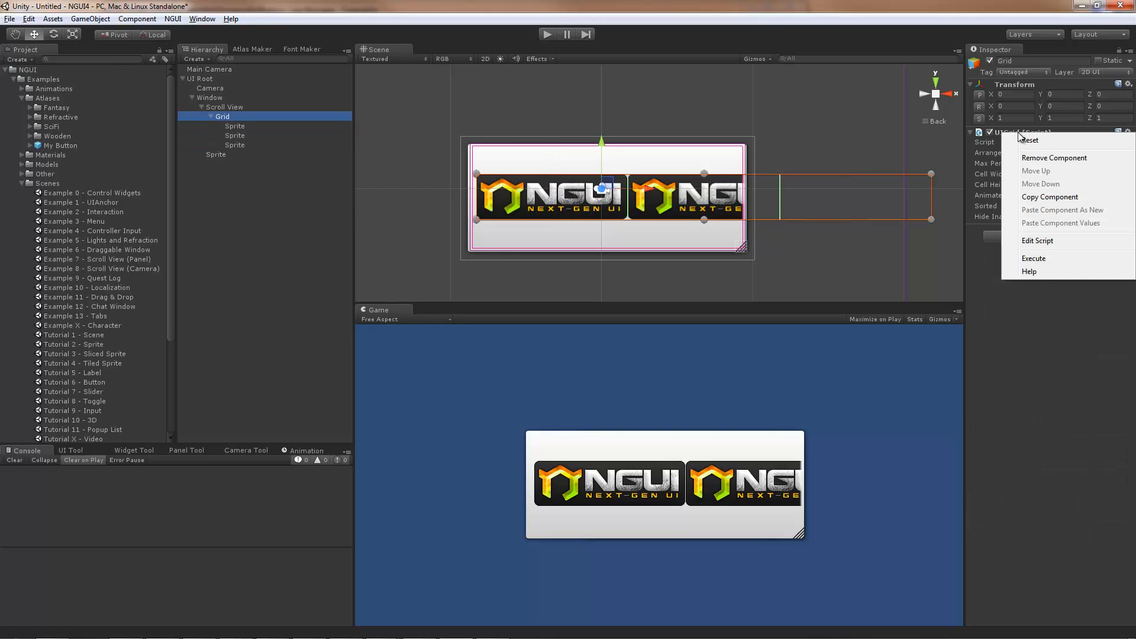
pyautogui.click(1047, 260)
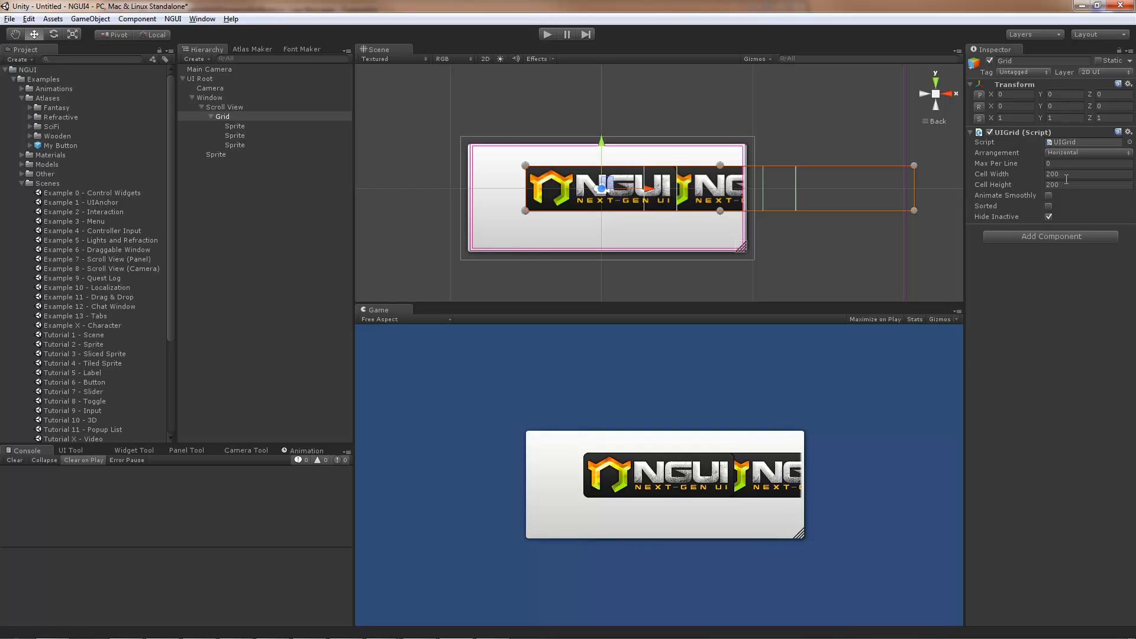
pyautogui.click(1062, 175)
pyautogui.write('256')
pyautogui.rightClick(1030, 133)
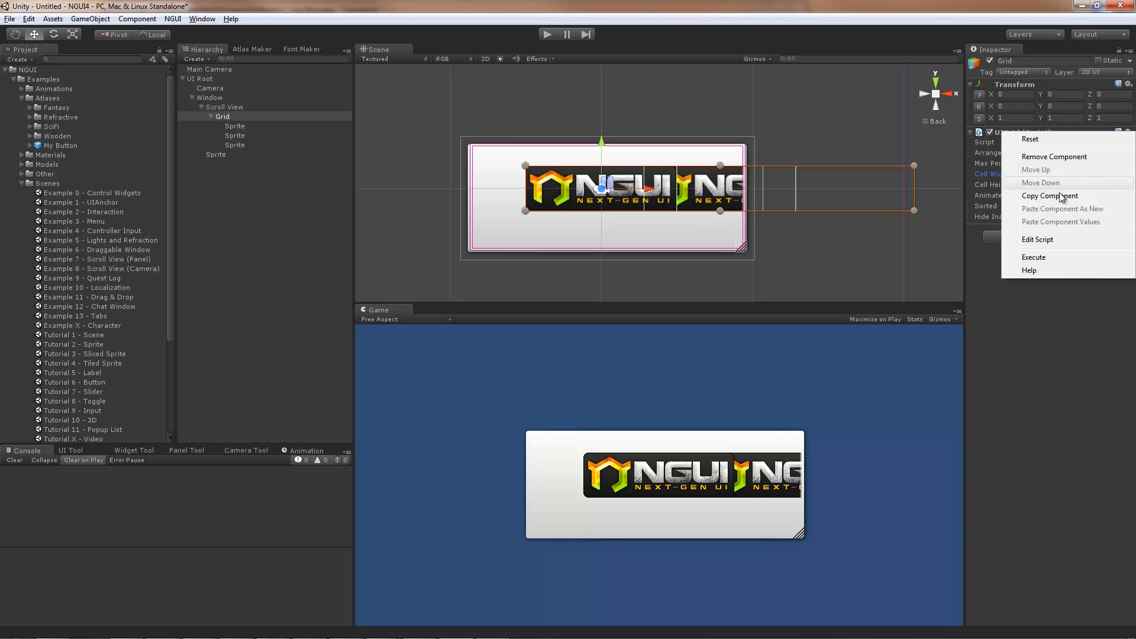
pyautogui.click(1043, 257)
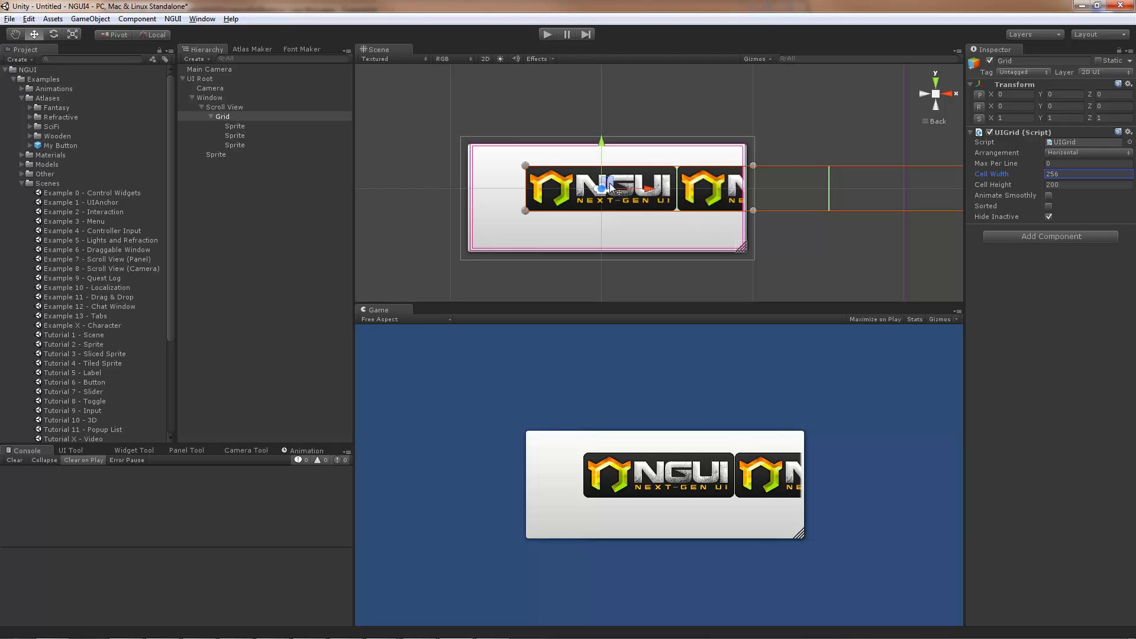
# Move the Grid to about X -88, Y -17 and assign it as the Window's drag-and-drop container Reparent Target.
pyautogui.moveTo(613, 186); pyautogui.dragTo(561, 195)
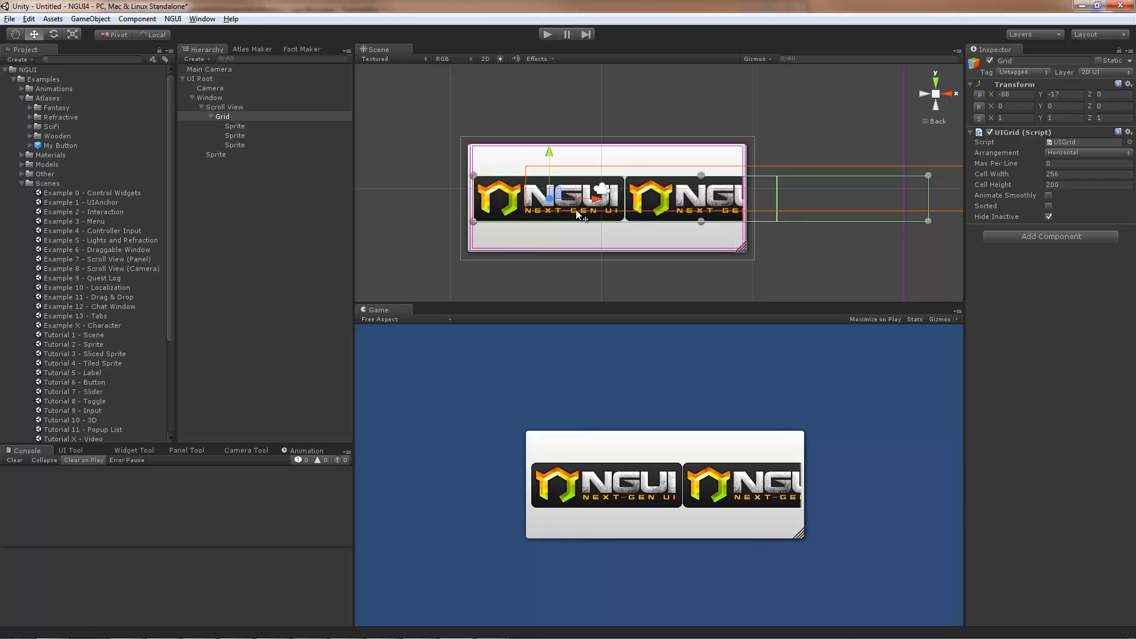
pyautogui.click(218, 97)
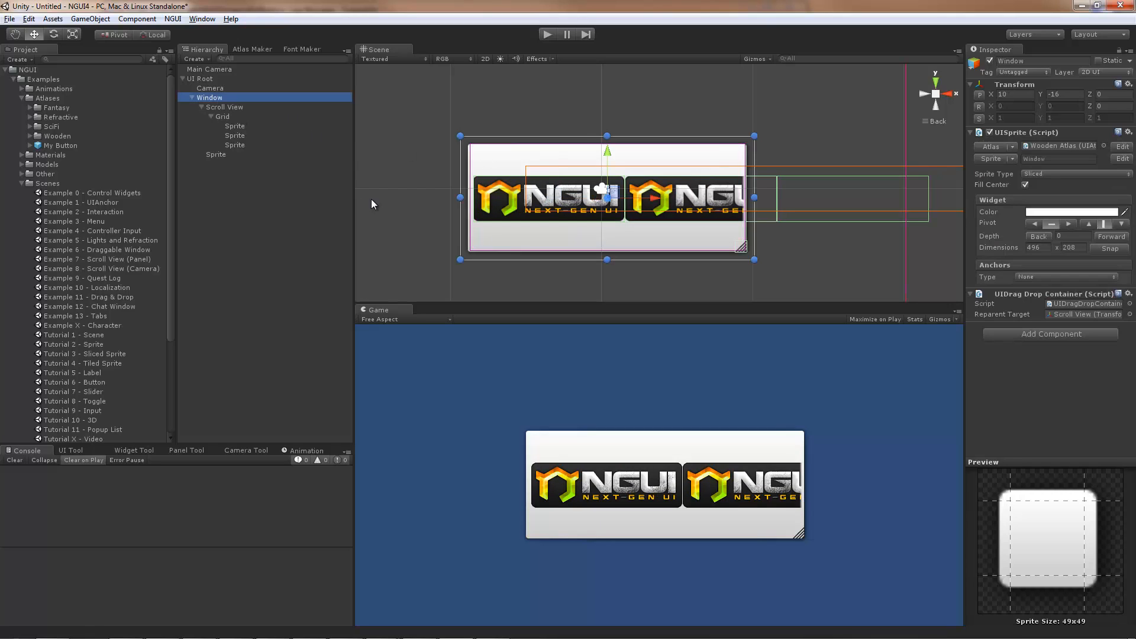
pyautogui.moveTo(221, 115); pyautogui.dragTo(1080, 317)
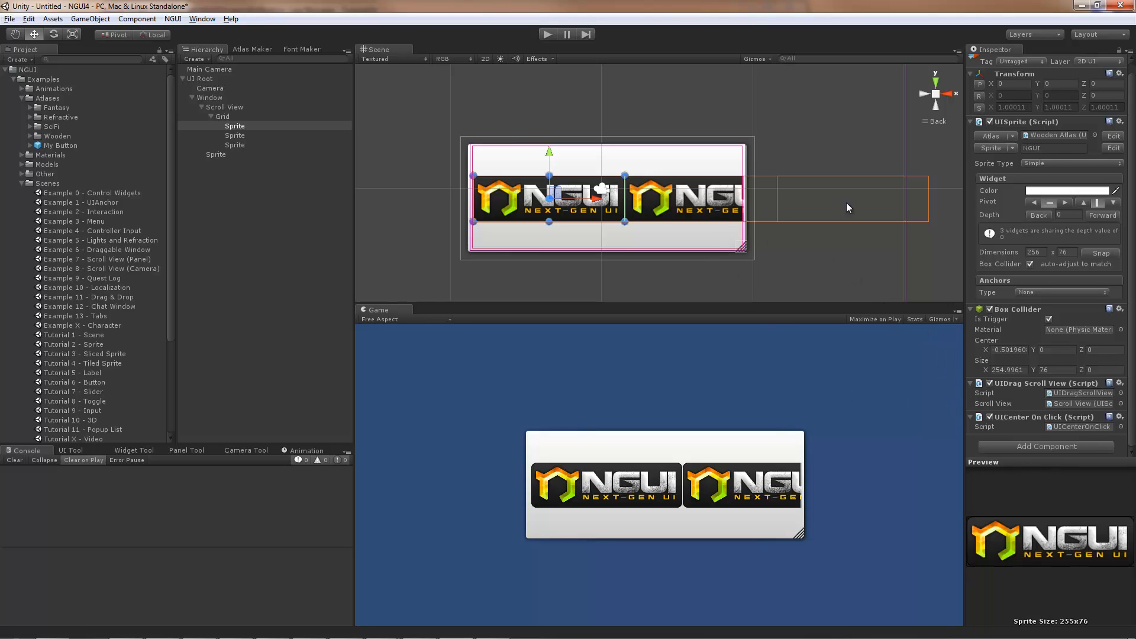
# Rename the Grid's first sprite to DragDropTest and save it as a prefab in the Atlases folder.
pyautogui.click(258, 126)
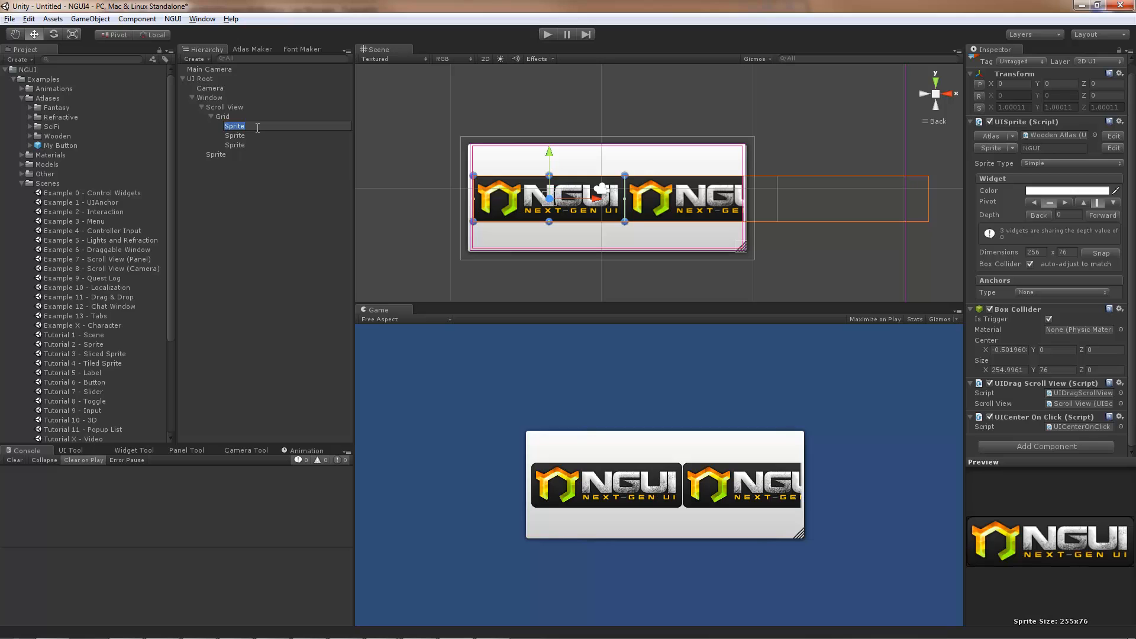
pyautogui.write('DragDropI')
pyautogui.write('est')
pyautogui.press('Return')
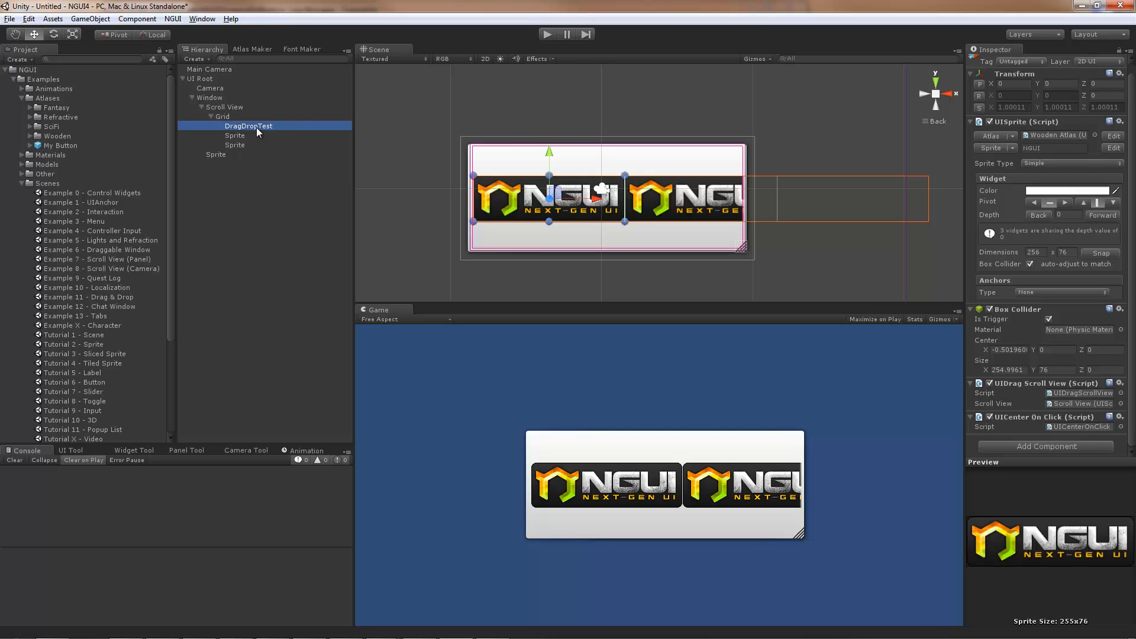
pyautogui.moveTo(257, 127); pyautogui.dragTo(51, 98)
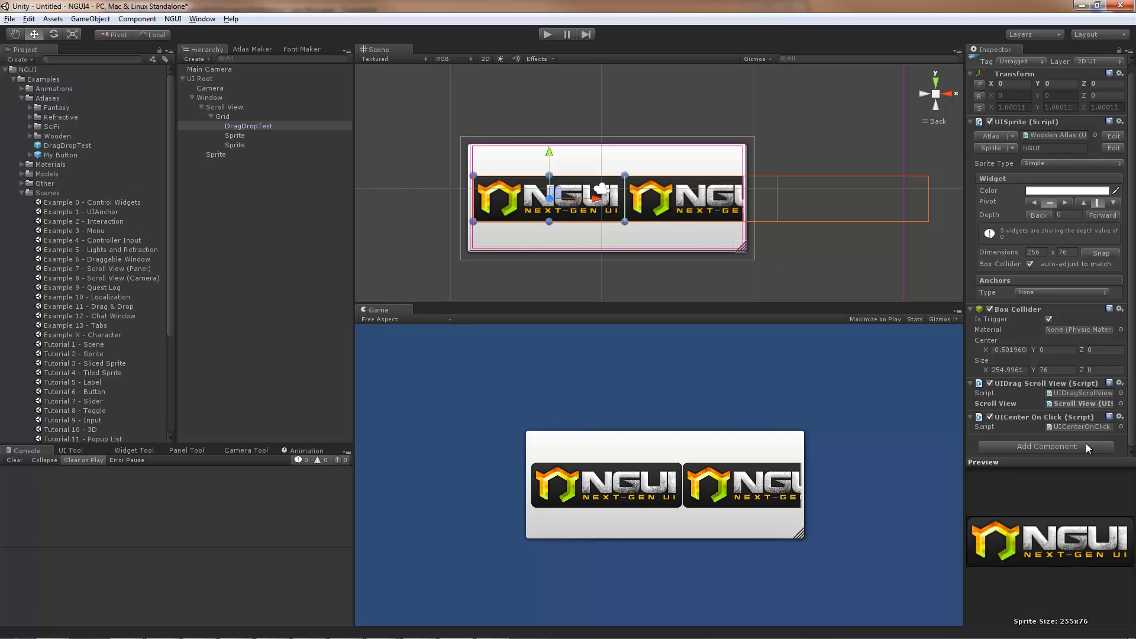
# Delete the other two logo sprites in the Grid and duplicate DragDropTest three times.
pyautogui.click(247, 135)
pyautogui.press('Delete')
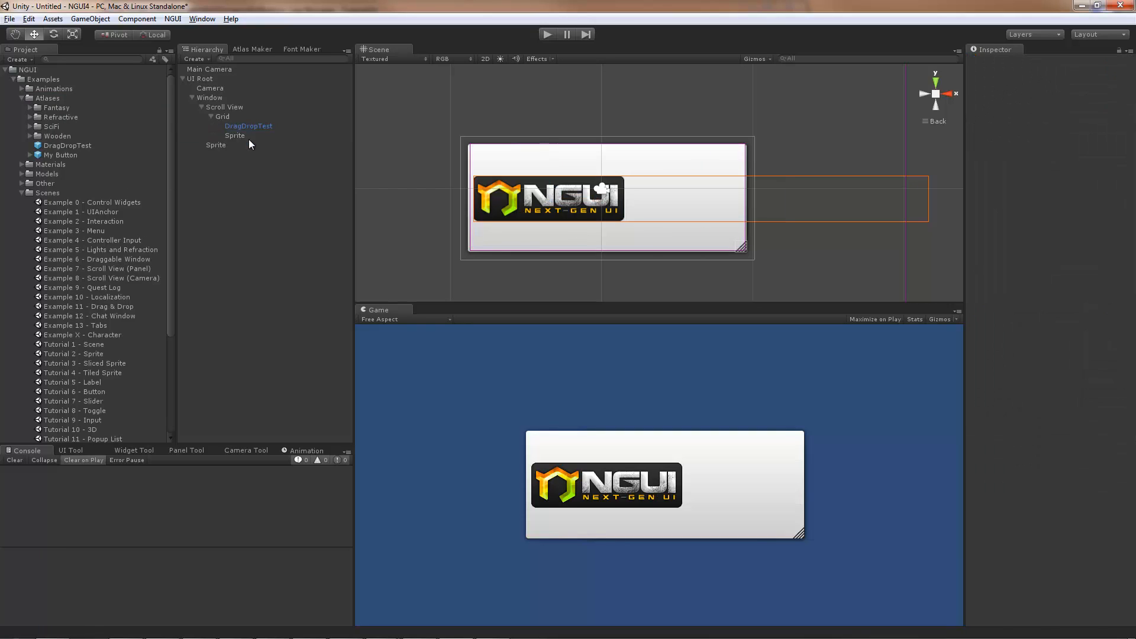
pyautogui.click(249, 138)
pyautogui.press('Delete')
pyautogui.click(265, 129)
pyautogui.hotkey('ctrl', 'd')
pyautogui.hotkey('ctrl', 'd')
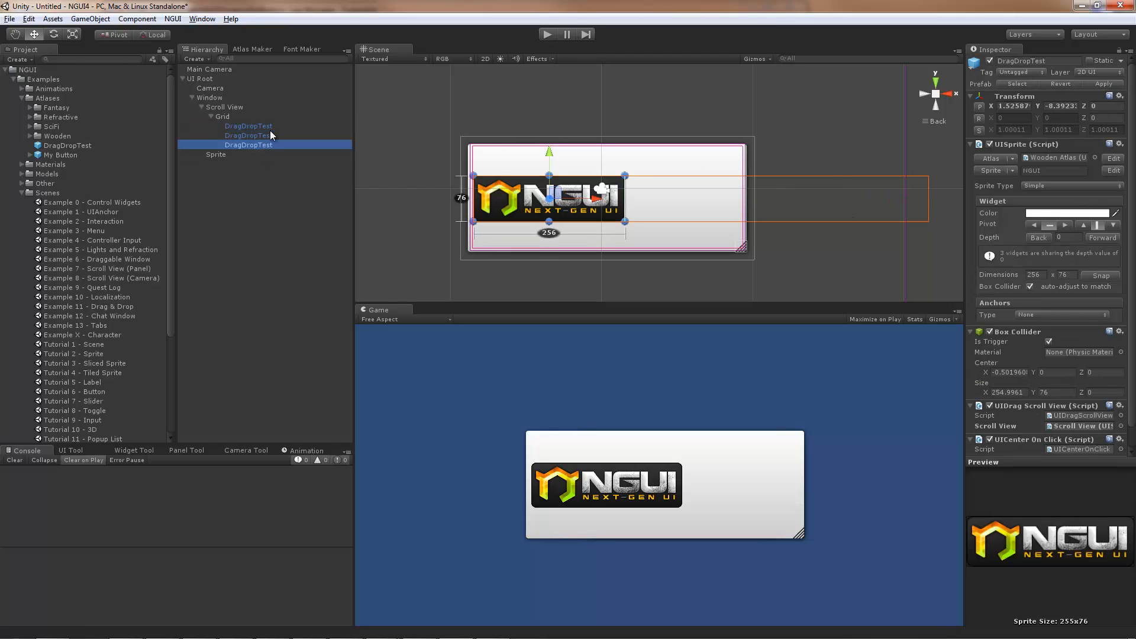
pyautogui.hotkey('ctrl', 'd')
# Execute the UIGrid arrangement on the Grid to line up the four DragDropTest sprites.
pyautogui.click(246, 119)
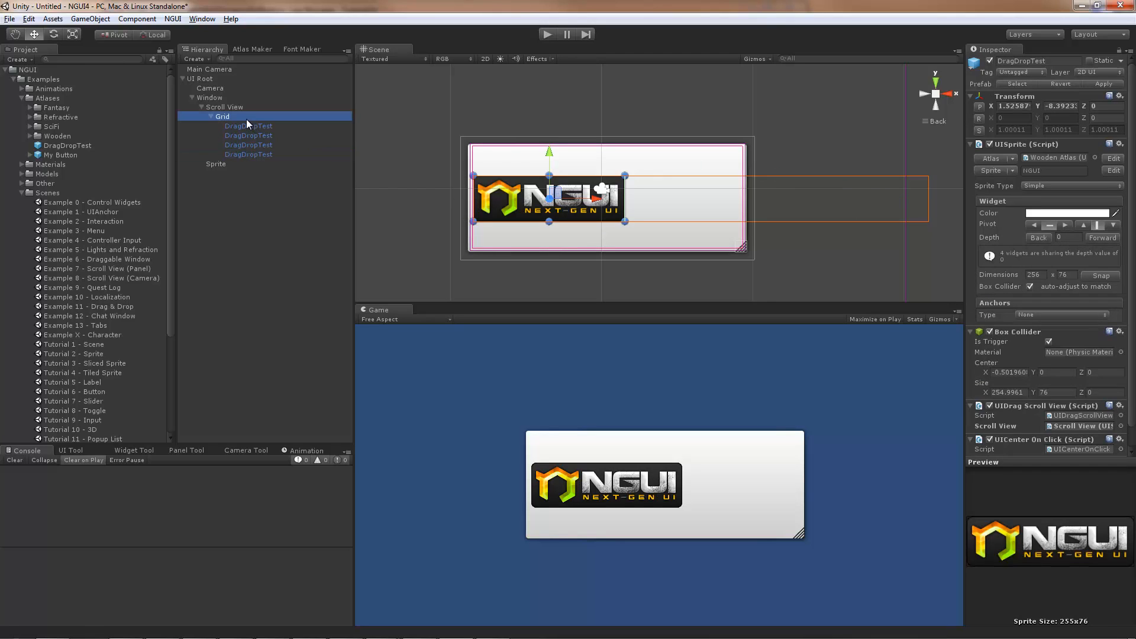
pyautogui.rightClick(1016, 132)
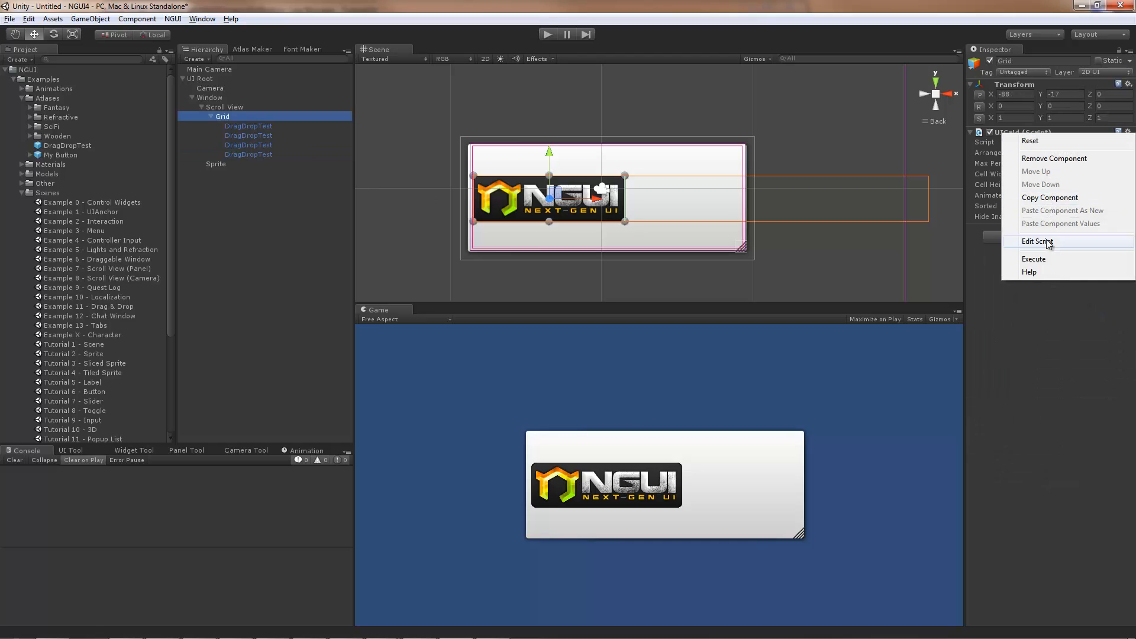
pyautogui.click(1046, 261)
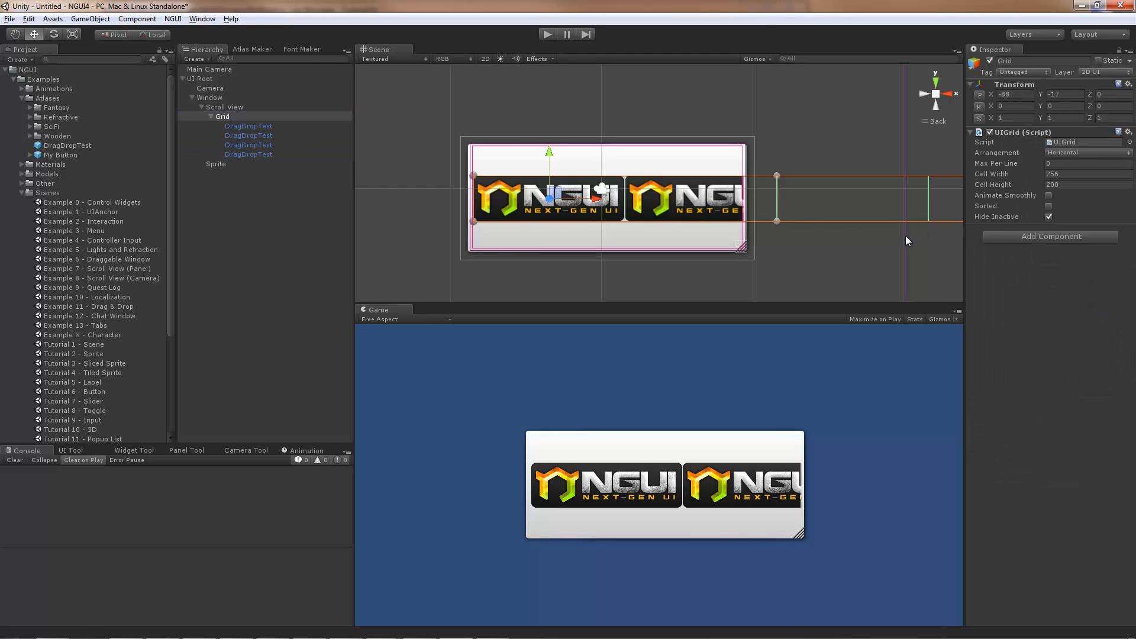
# Replace UICenter On Click on the last DragDropTest sprite with a UIDrag Drop Item component whose Restriction is Vertical.
pyautogui.click(248, 154)
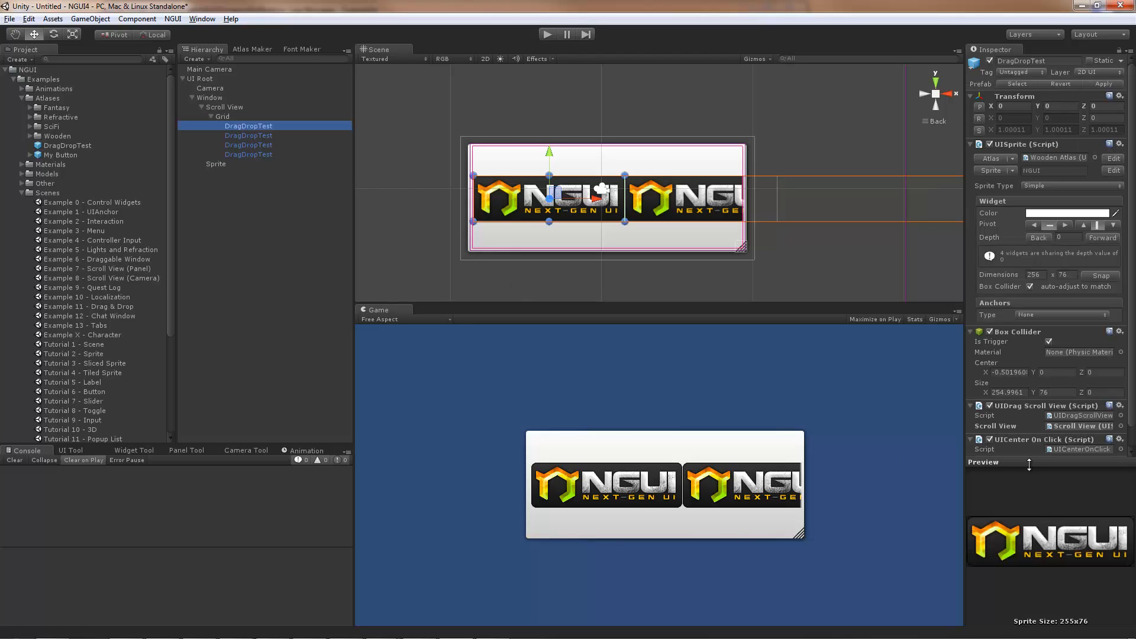
pyautogui.scroll(-2, 1030, 403)
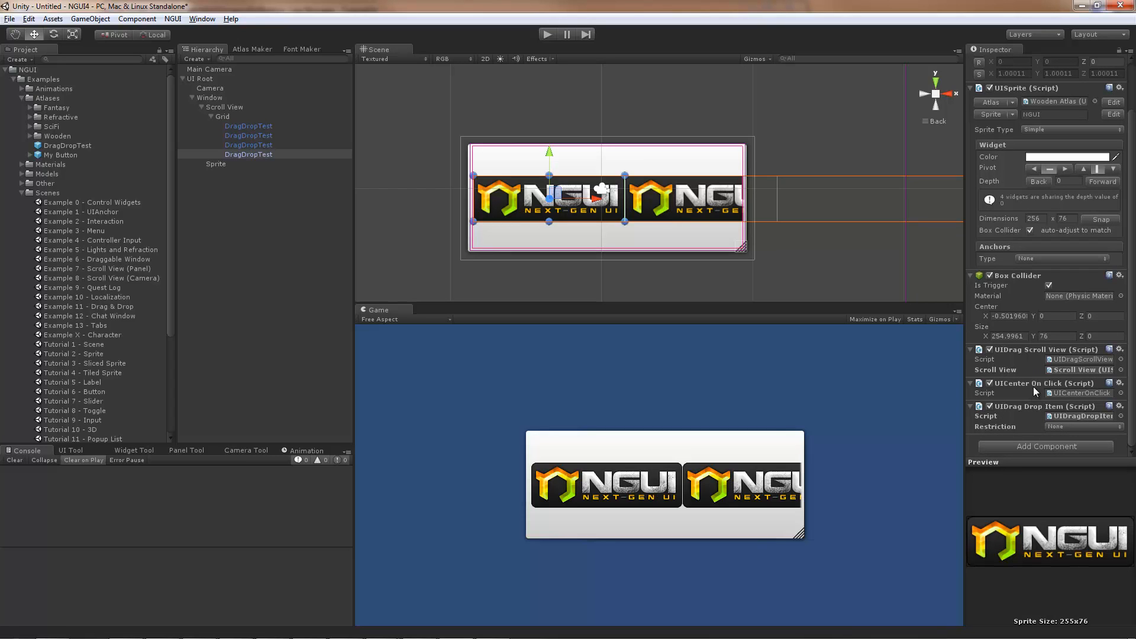
pyautogui.rightClick(1033, 385)
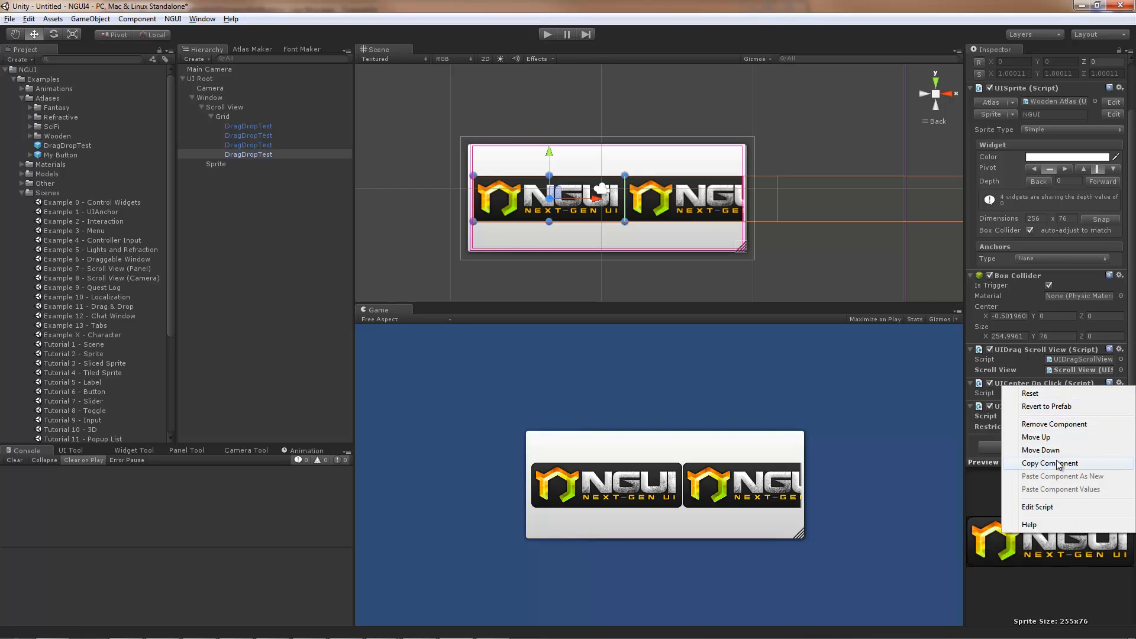
pyautogui.click(1054, 424)
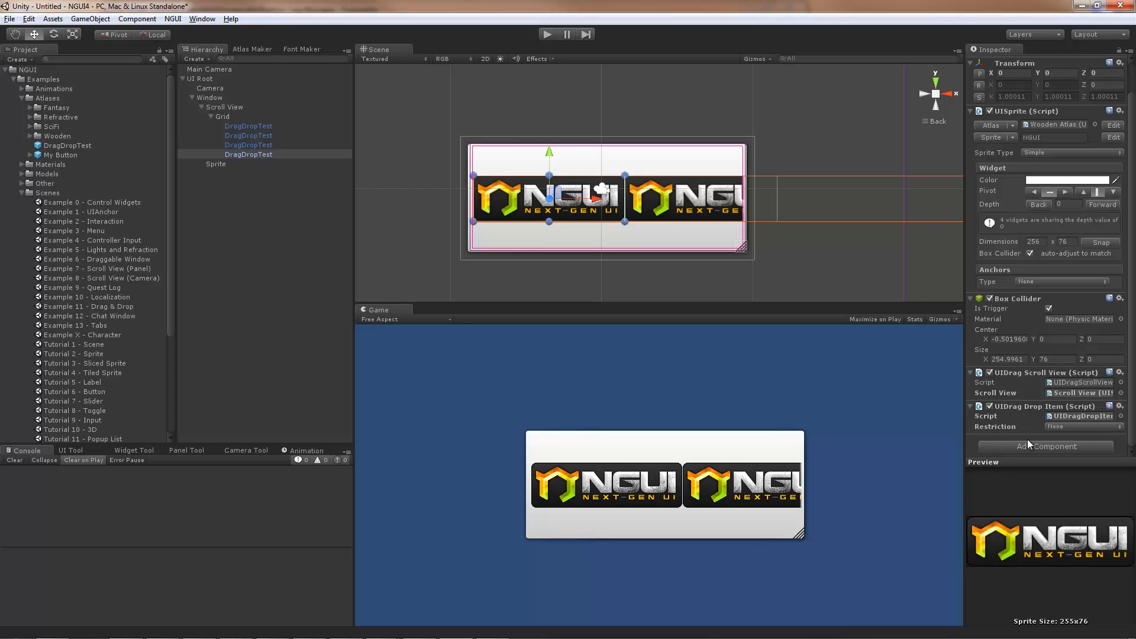
pyautogui.click(1085, 427)
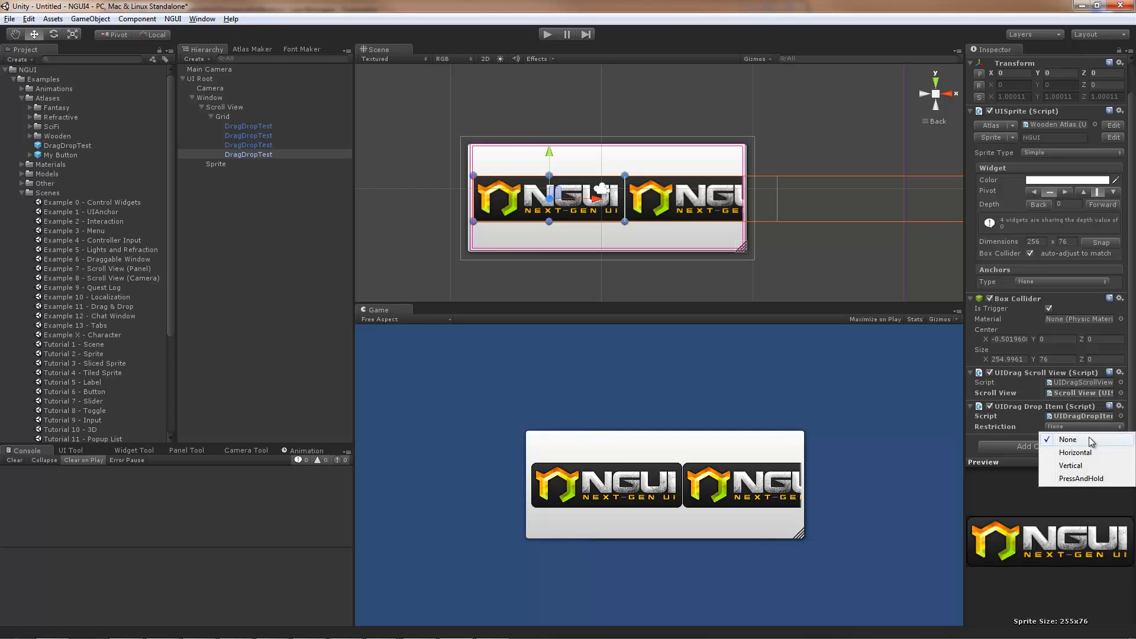
pyautogui.click(1104, 465)
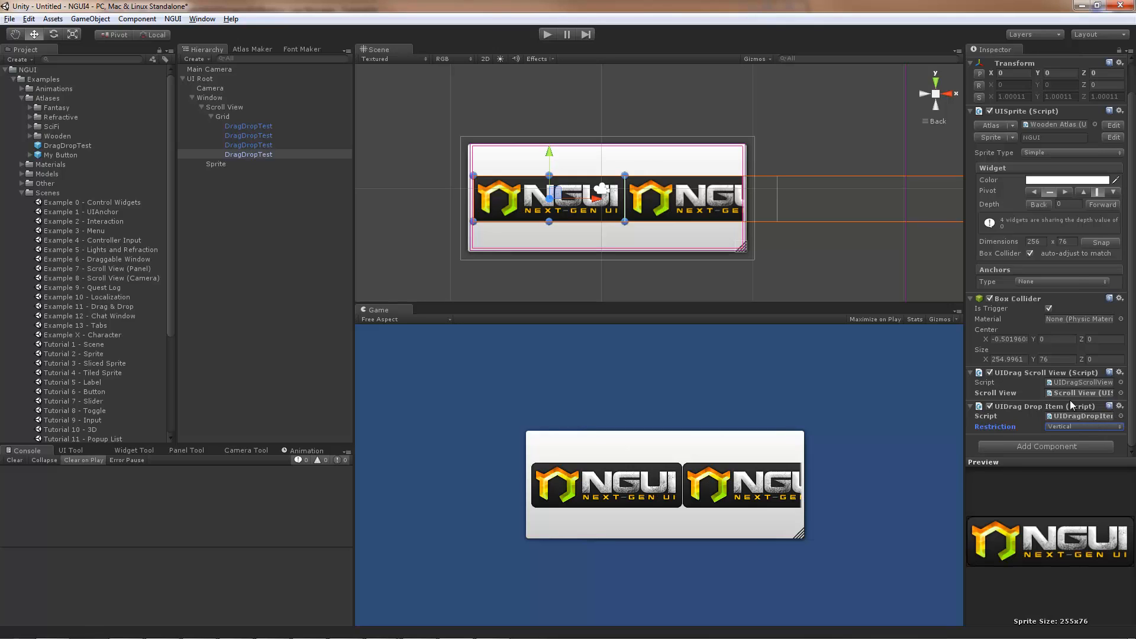
# Reset the sprite's scale to 1 and apply its changes to the DragDropTest prefab.
pyautogui.scroll(2, 1069, 400)
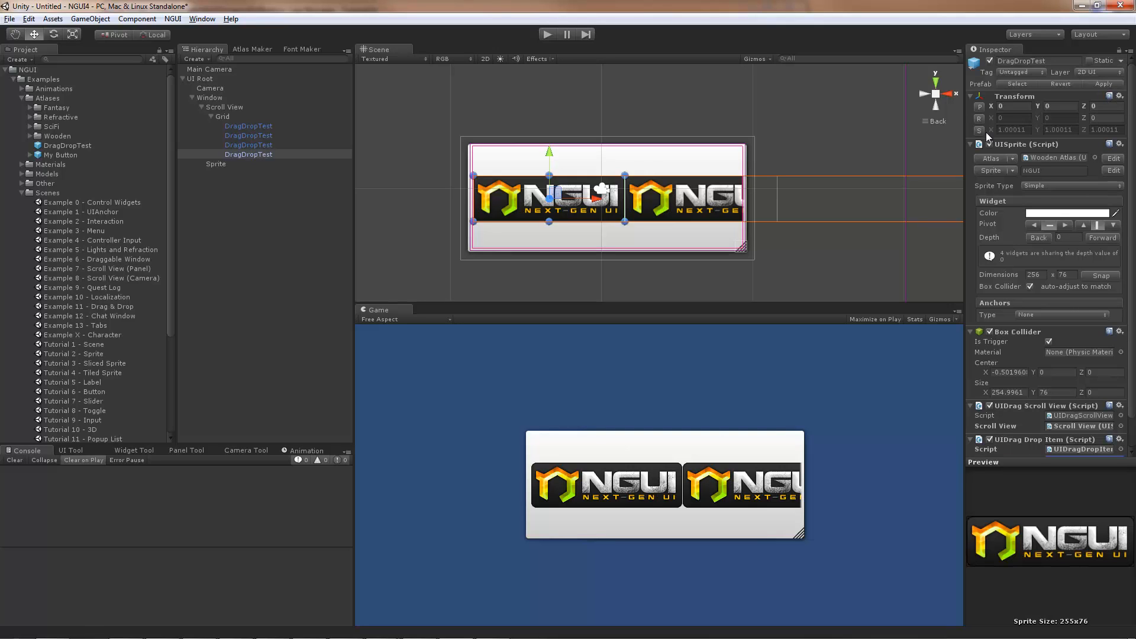
pyautogui.click(979, 130)
pyautogui.click(1111, 88)
pyautogui.scroll(-2, 1050, 254)
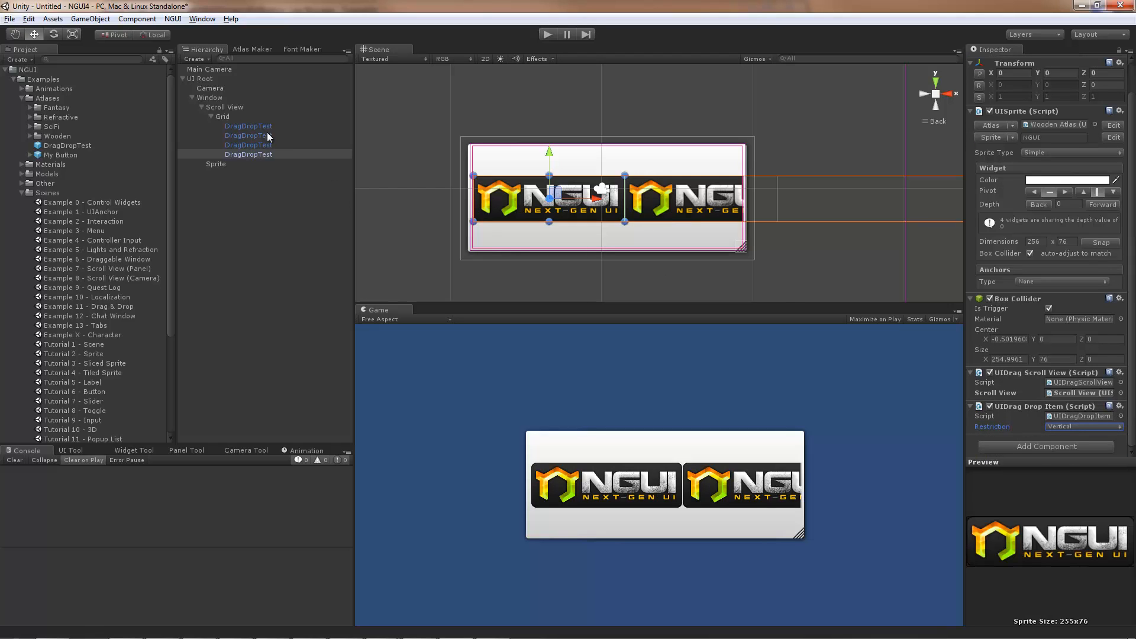
# Check the first DragDropTest instance, test scrolling the logos and dragging one vertically out of the window in play mode, and exit play mode.
pyautogui.click(241, 117)
pyautogui.click(242, 106)
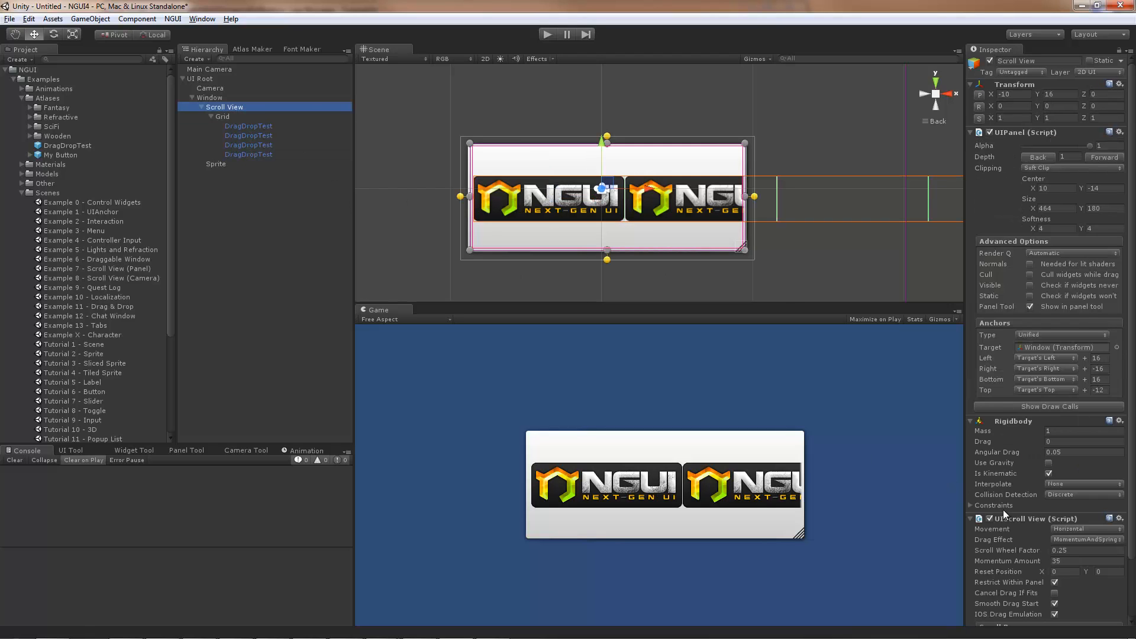
pyautogui.scroll(-4, 1009, 515)
pyautogui.click(254, 126)
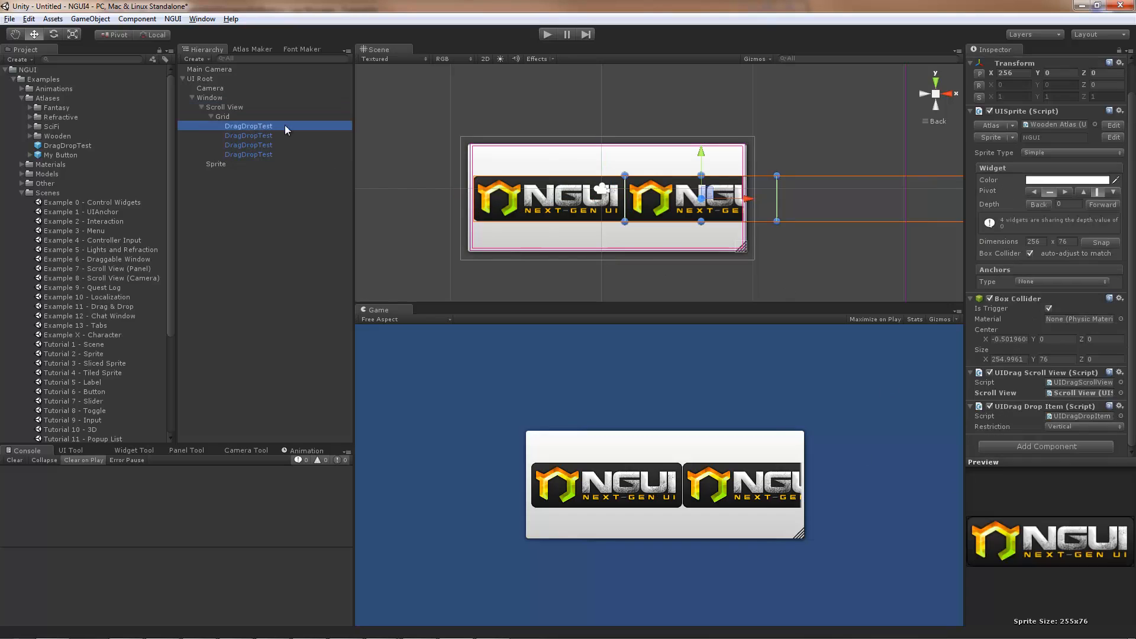
pyautogui.click(546, 35)
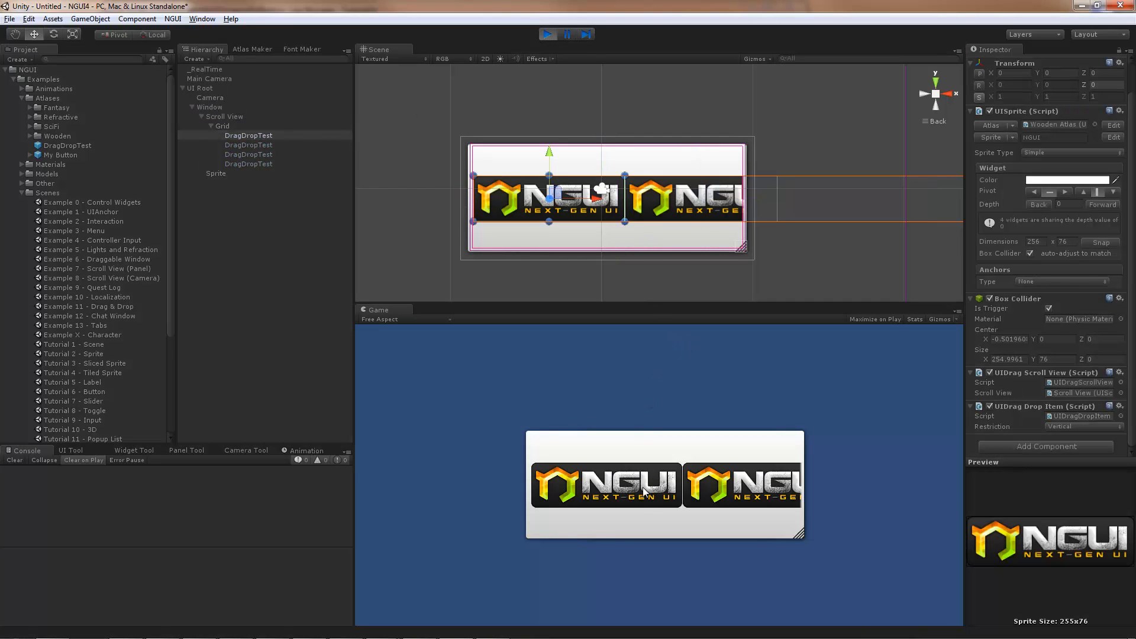
pyautogui.moveTo(643, 492); pyautogui.dragTo(562, 491)
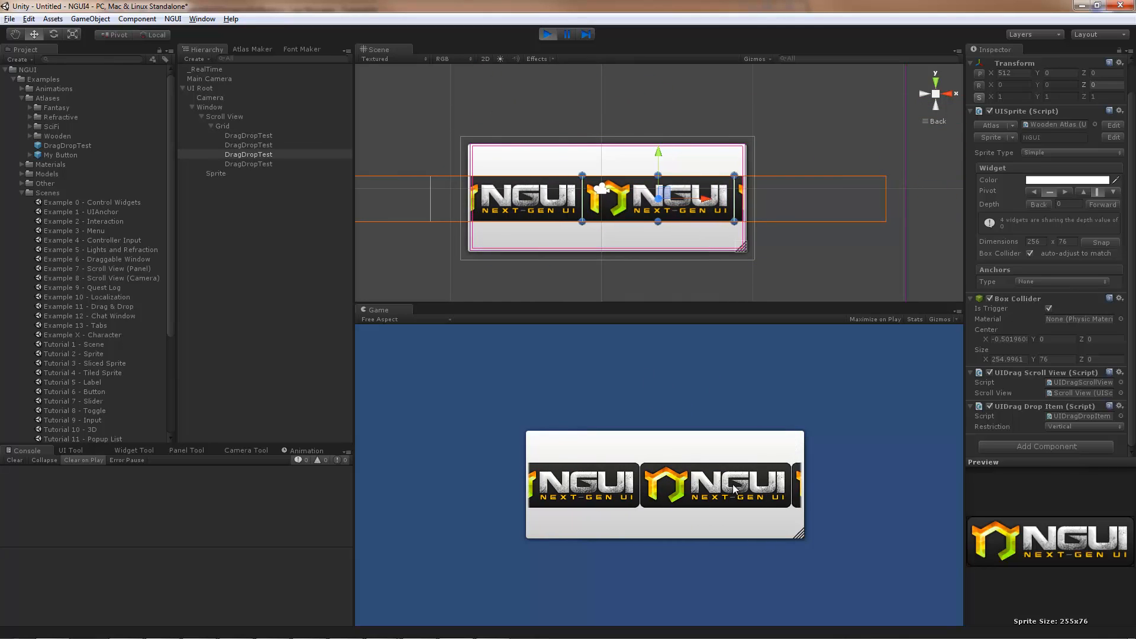
pyautogui.moveTo(750, 496); pyautogui.dragTo(772, 467)
pyautogui.moveTo(774, 408); pyautogui.dragTo(774, 397)
pyautogui.click(548, 33)
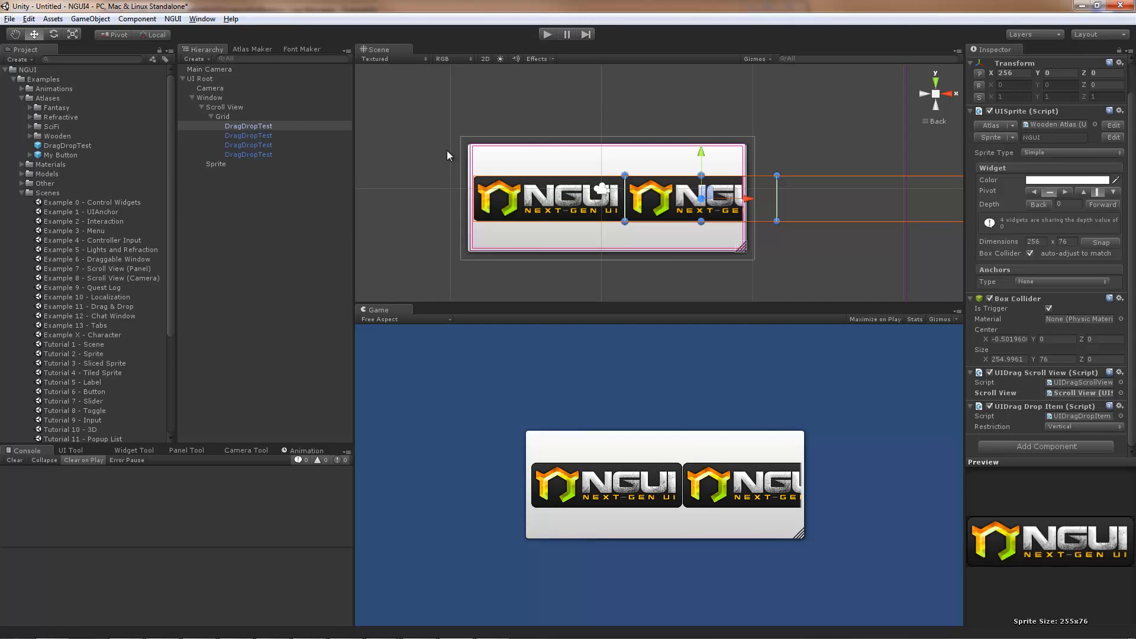
pyautogui.scroll(1, 674, 206)
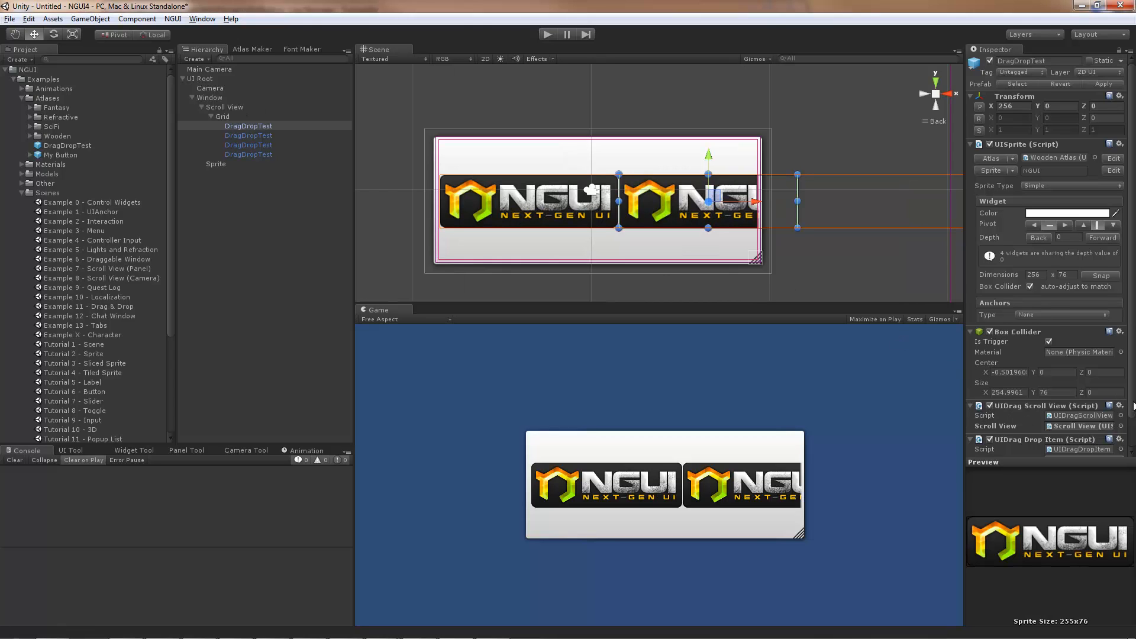
# Create a Panel directly under UI Root, alongside the Window.
pyautogui.scroll(-2, 1013, 417)
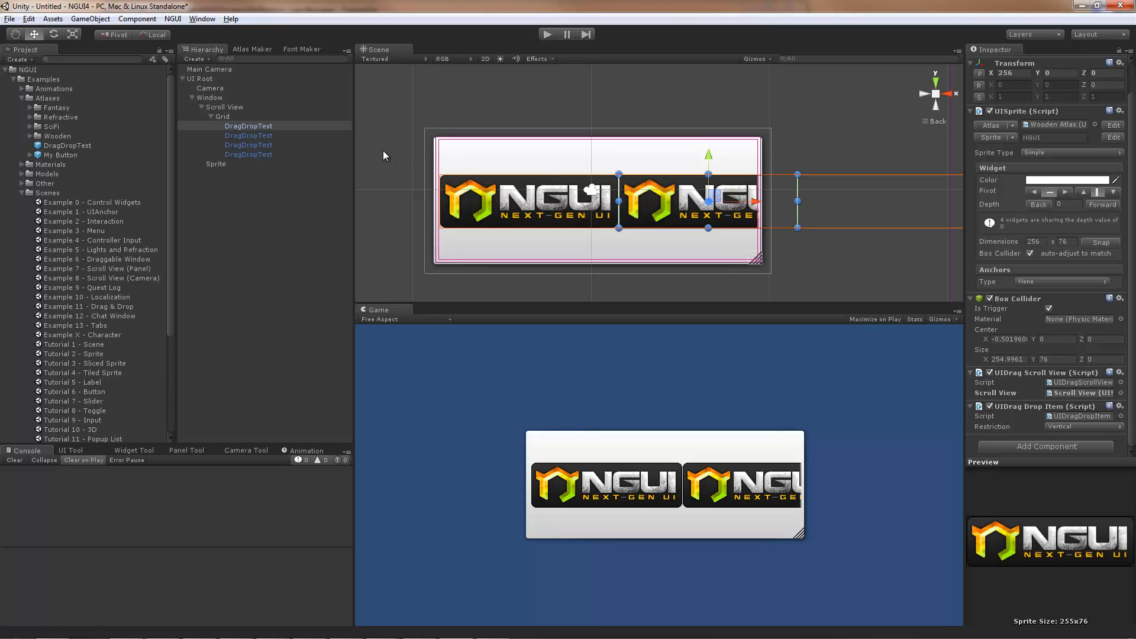
pyautogui.click(233, 80)
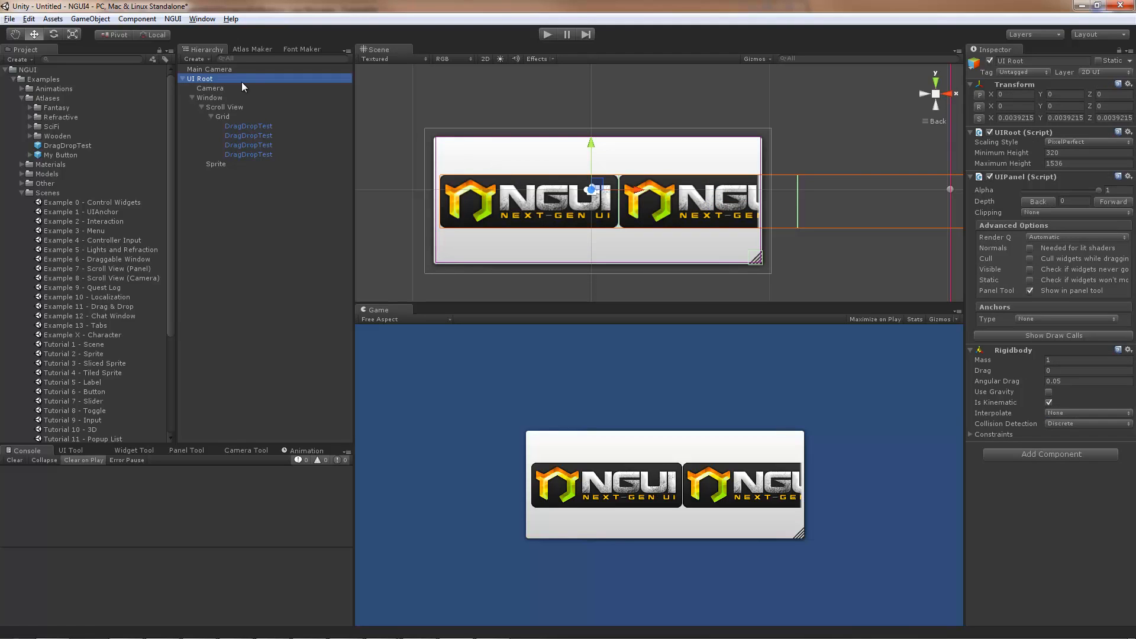
pyautogui.click(211, 98)
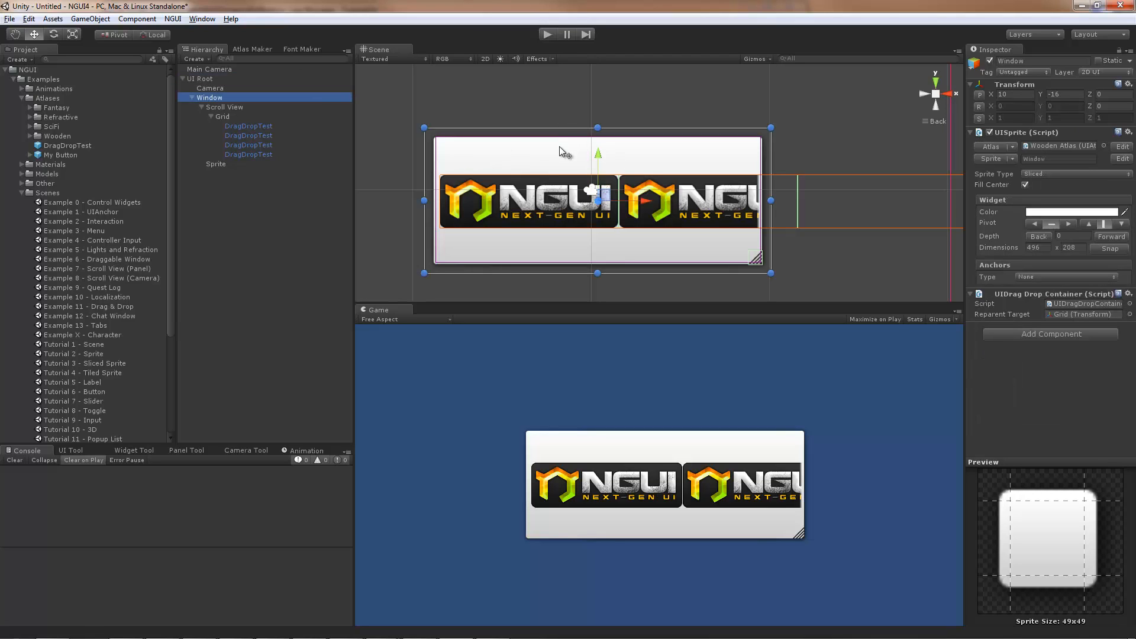
pyautogui.rightClick(559, 148)
pyautogui.moveTo(616, 172)
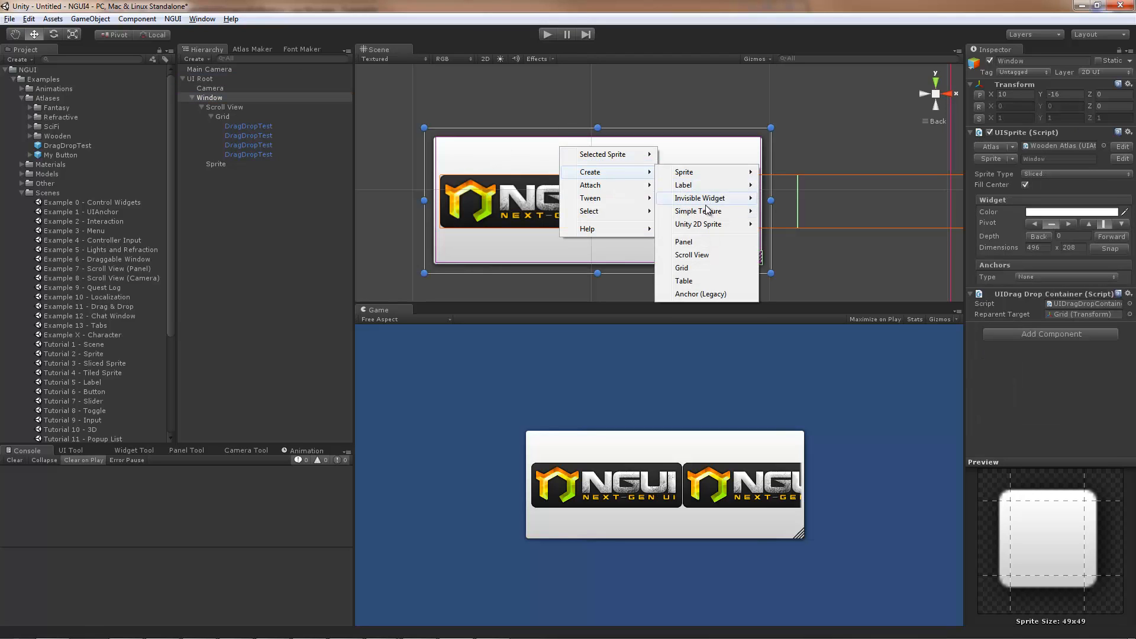
pyautogui.click(701, 244)
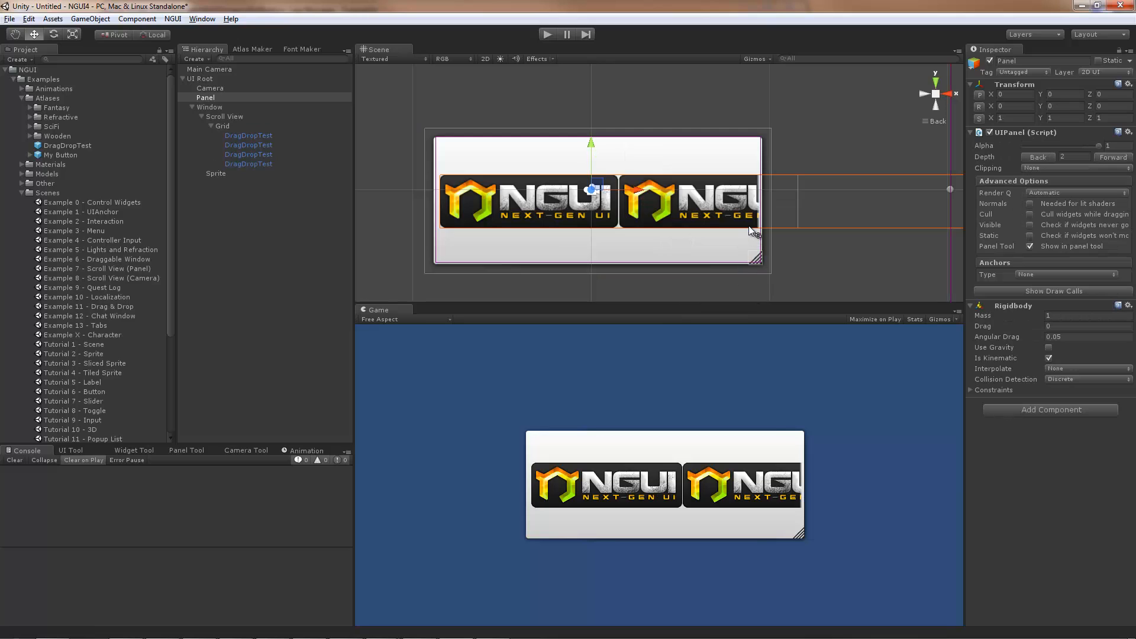
# Add a Drag and Drop Root component to the Panel.
pyautogui.scroll(-4, 748, 226)
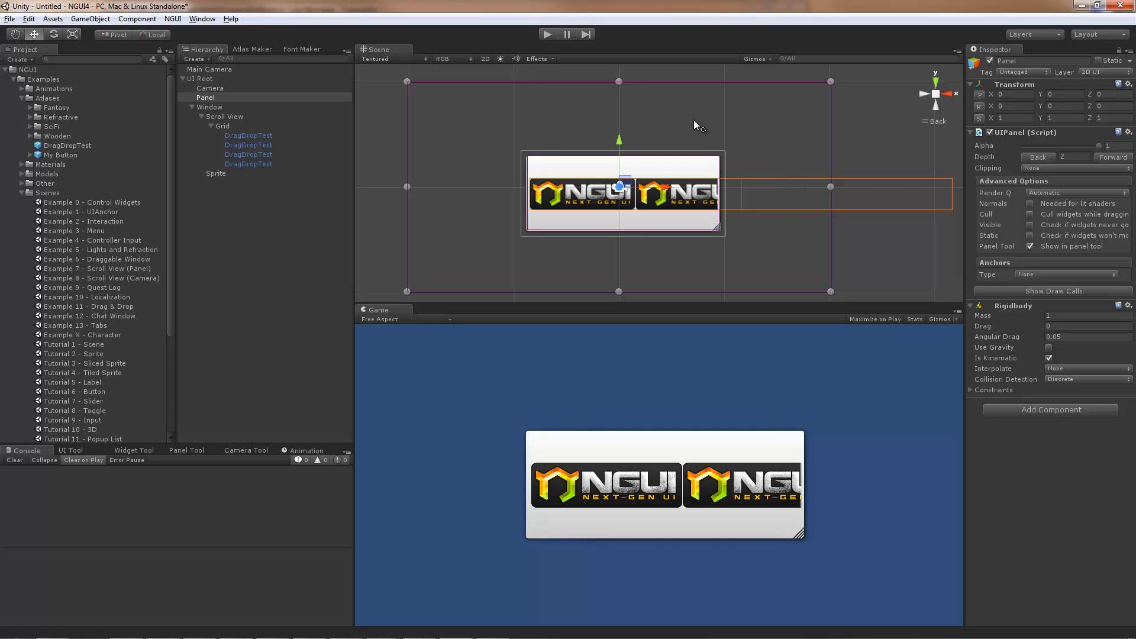
pyautogui.click(1044, 410)
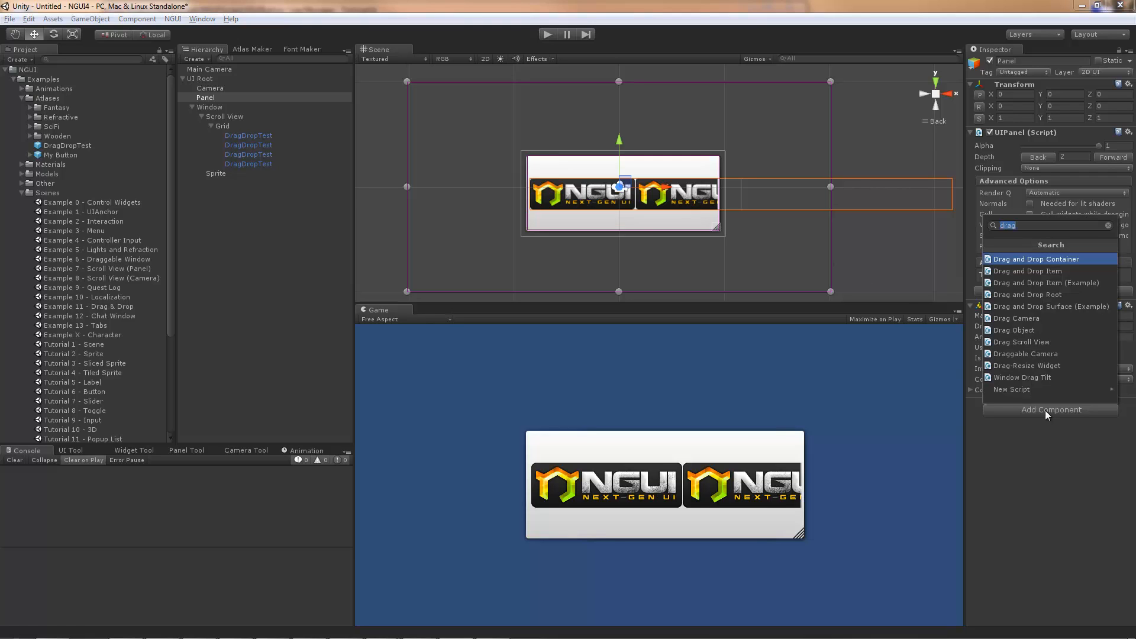
pyautogui.click(1073, 294)
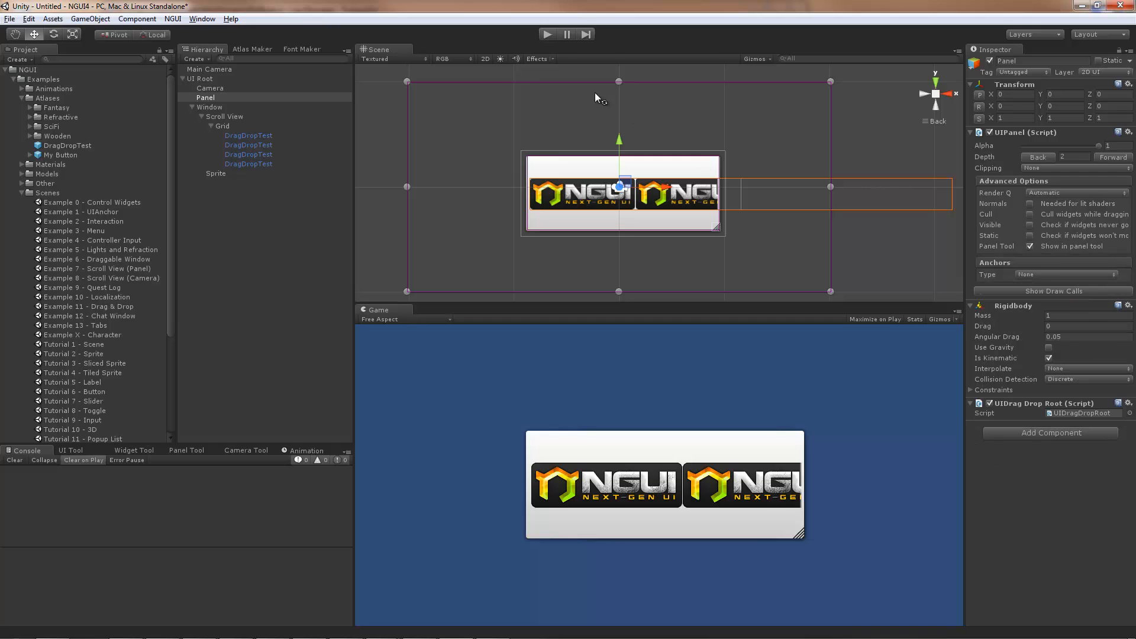
# Test pulling the first logo out of the window in play mode, and exit play mode.
pyautogui.click(547, 35)
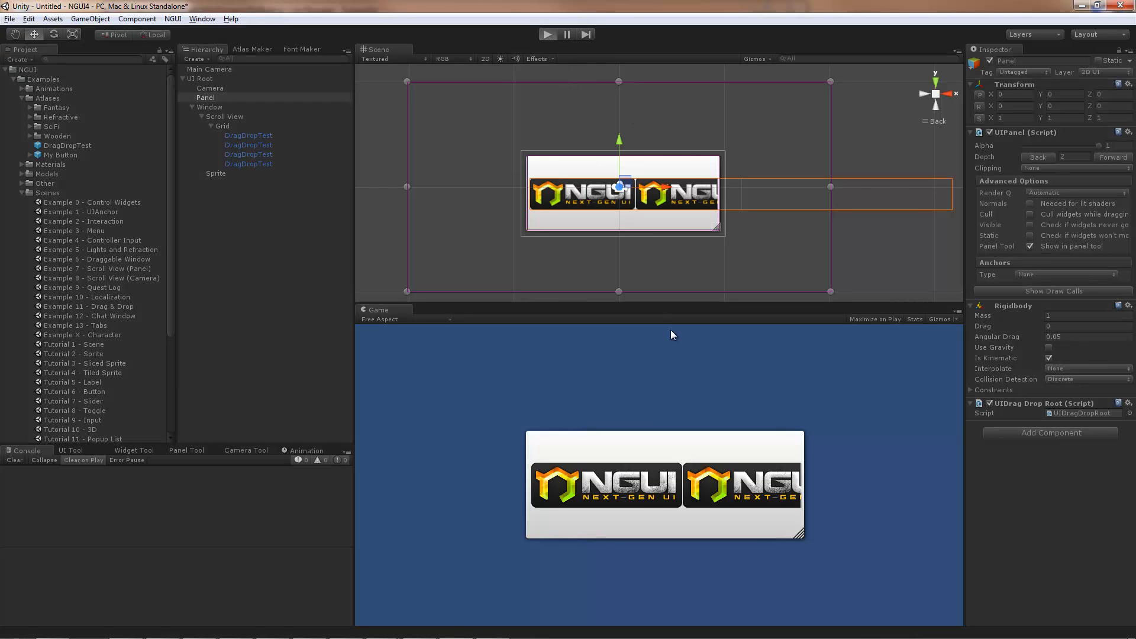
pyautogui.moveTo(634, 495); pyautogui.dragTo(728, 371)
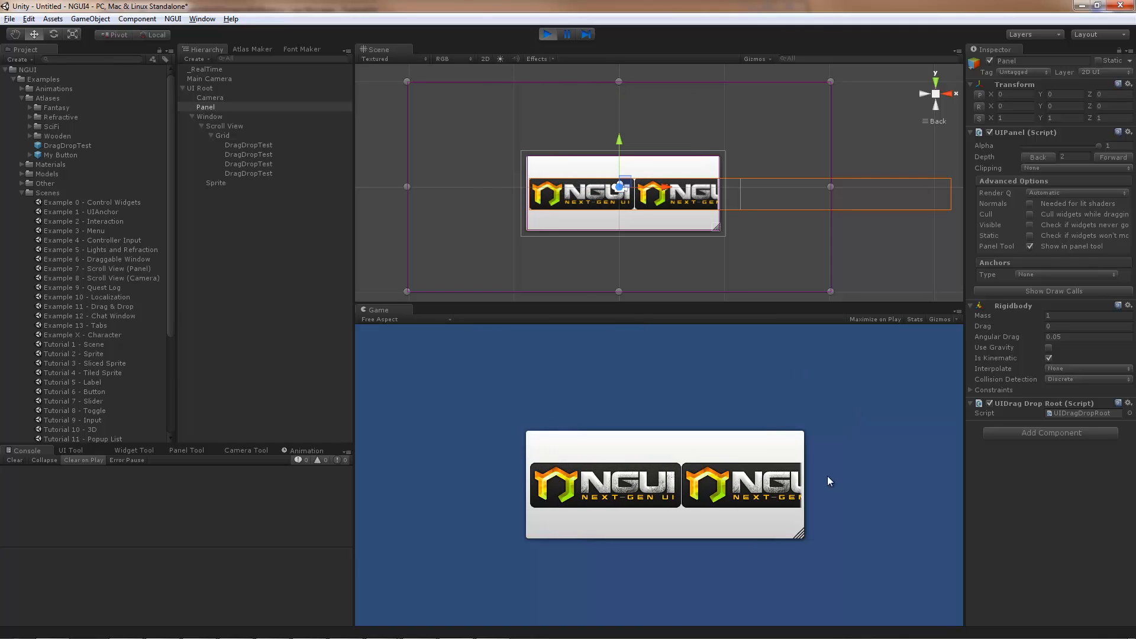
pyautogui.click(546, 35)
# Enable Animate Smoothly on the Grid's UIGrid component.
pyautogui.click(232, 125)
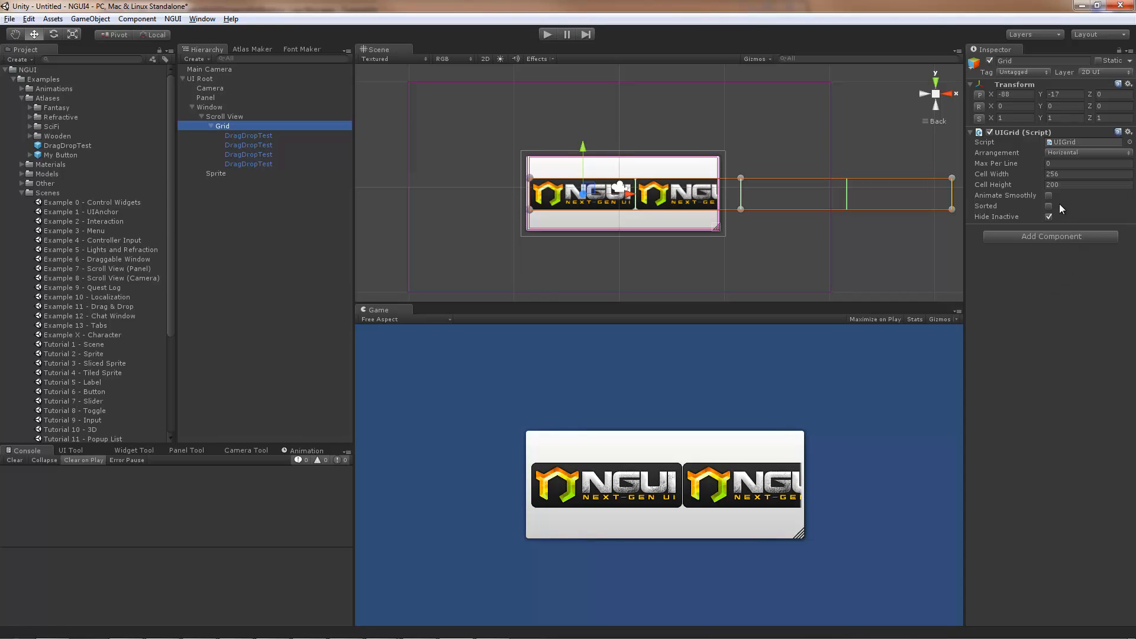
pyautogui.click(1048, 196)
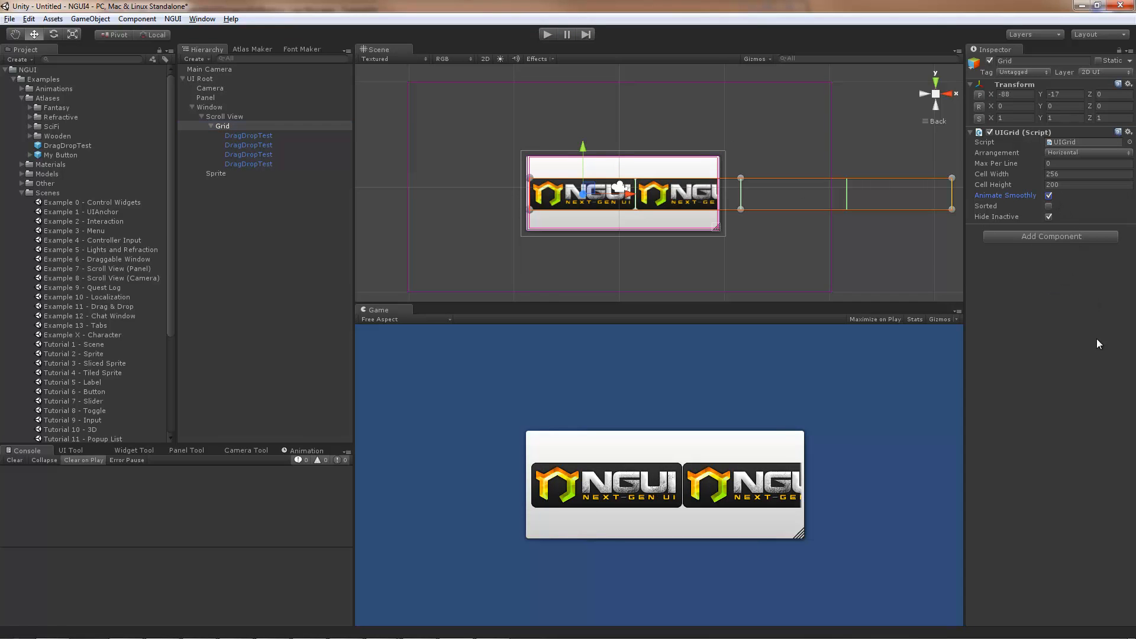
pyautogui.click(1101, 386)
# Play the scene, drag a logo up out of the window to check the grid's smooth rearrangement, and stop playing.
pyautogui.click(549, 38)
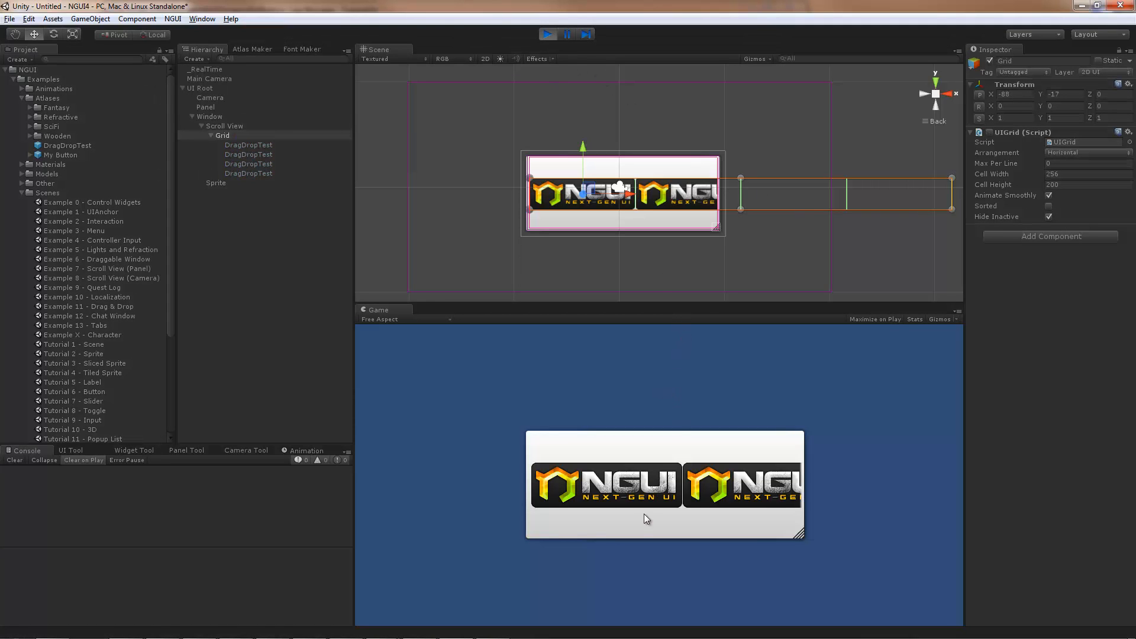
pyautogui.moveTo(641, 497); pyautogui.dragTo(635, 361)
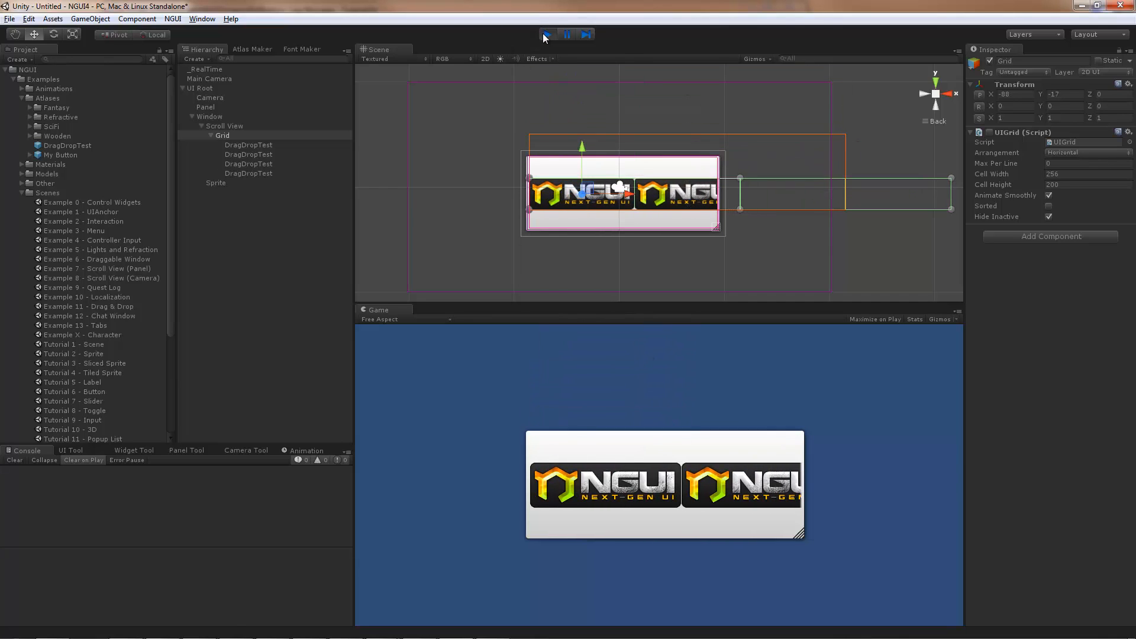
pyautogui.click(546, 35)
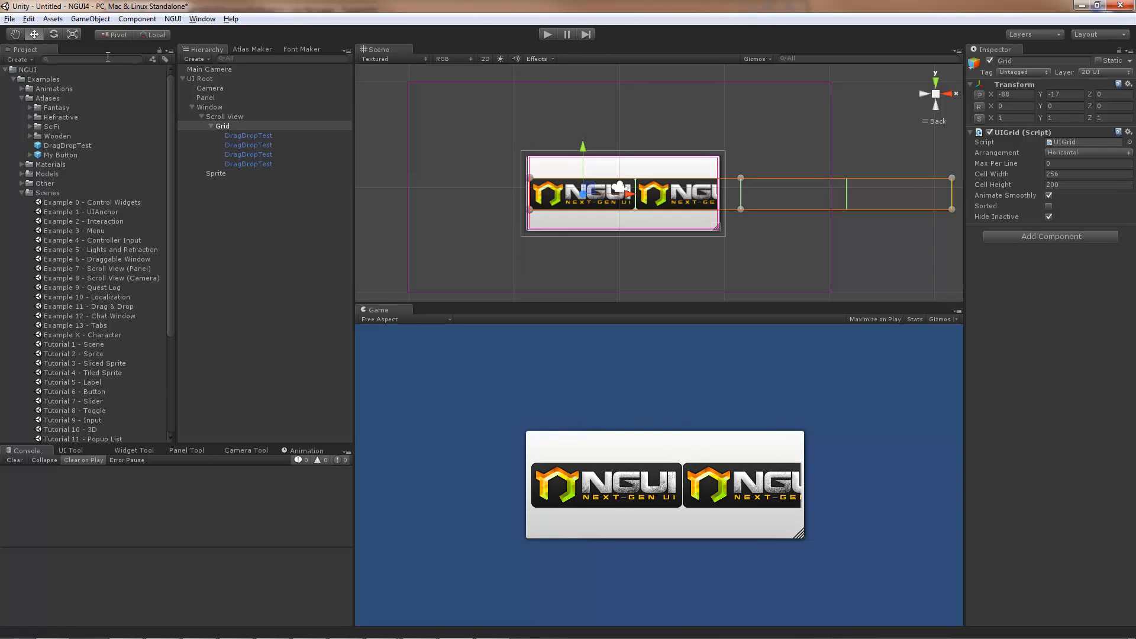
# Search the project for "control", place the Simple Horizontal Scroll Bar prefab just below the window, and assign it as the Scroll View's Horizontal scroll bar.
pyautogui.write('control')
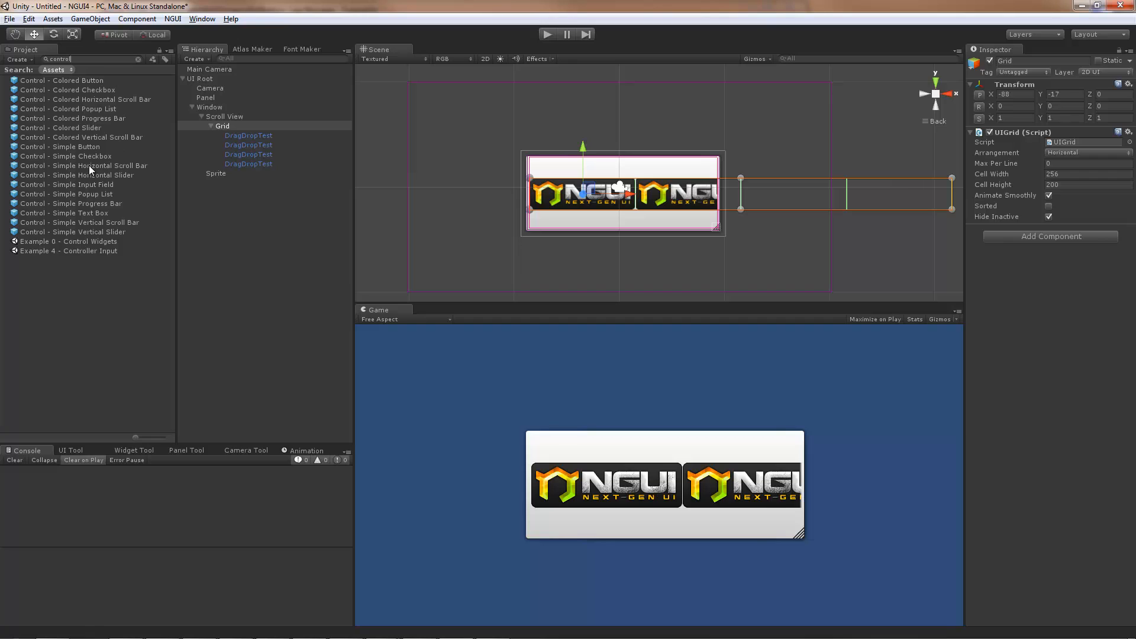
pyautogui.moveTo(89, 165); pyautogui.dragTo(623, 240)
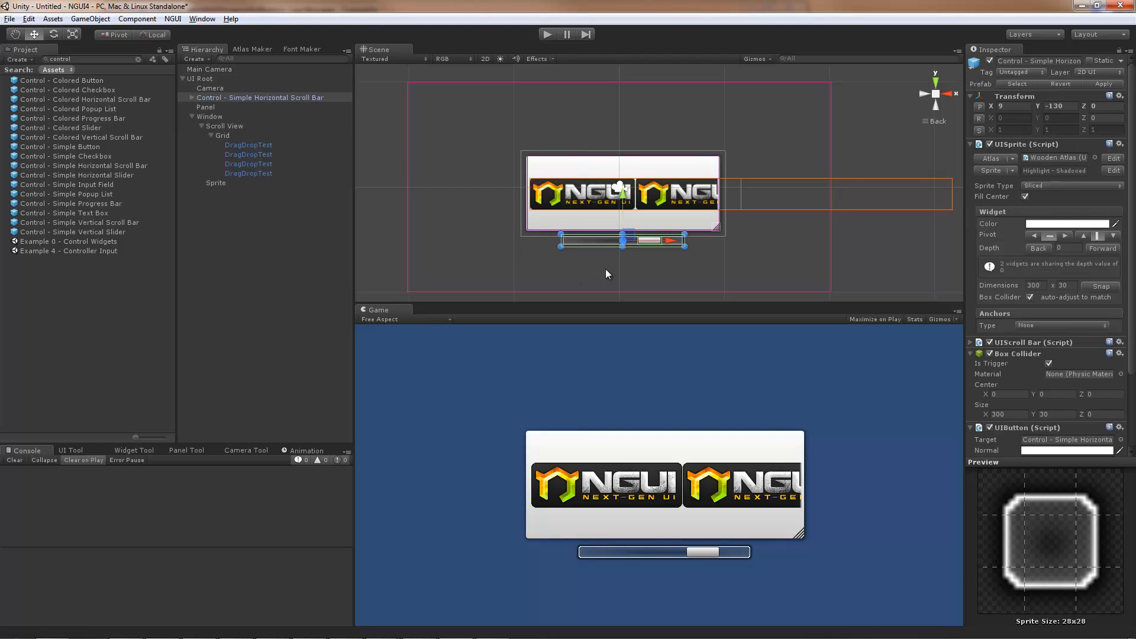
pyautogui.click(229, 127)
pyautogui.scroll(-3, 1063, 450)
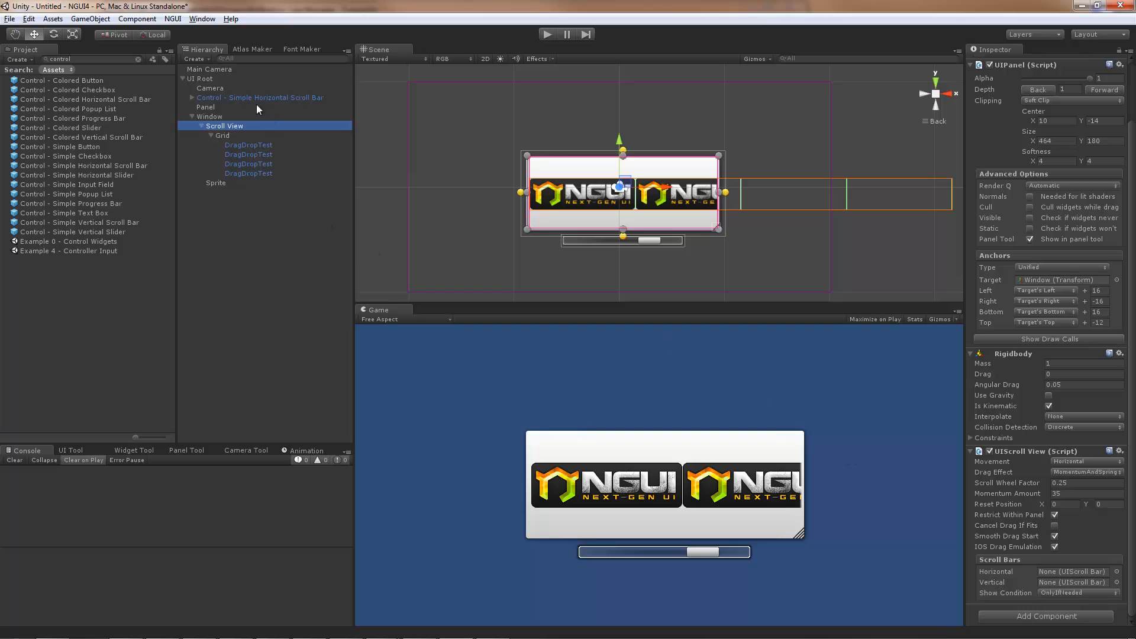
pyautogui.moveTo(248, 97); pyautogui.dragTo(1071, 572)
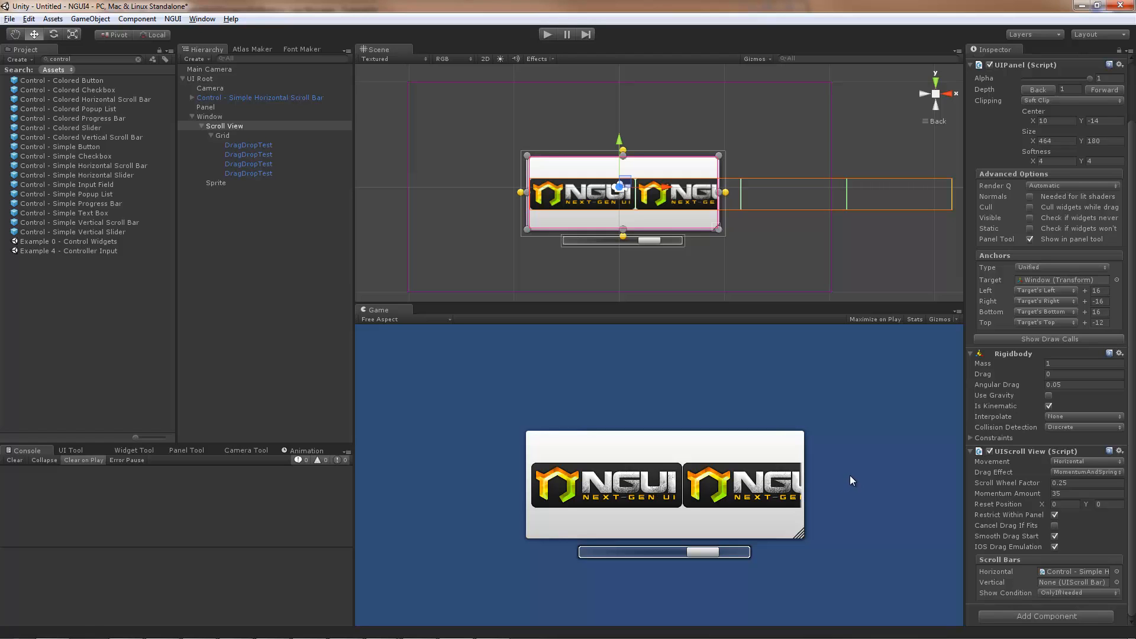
# Test the scroll bar in play mode by scrolling the logos and pulling several out of the window, and exit play mode.
pyautogui.click(546, 34)
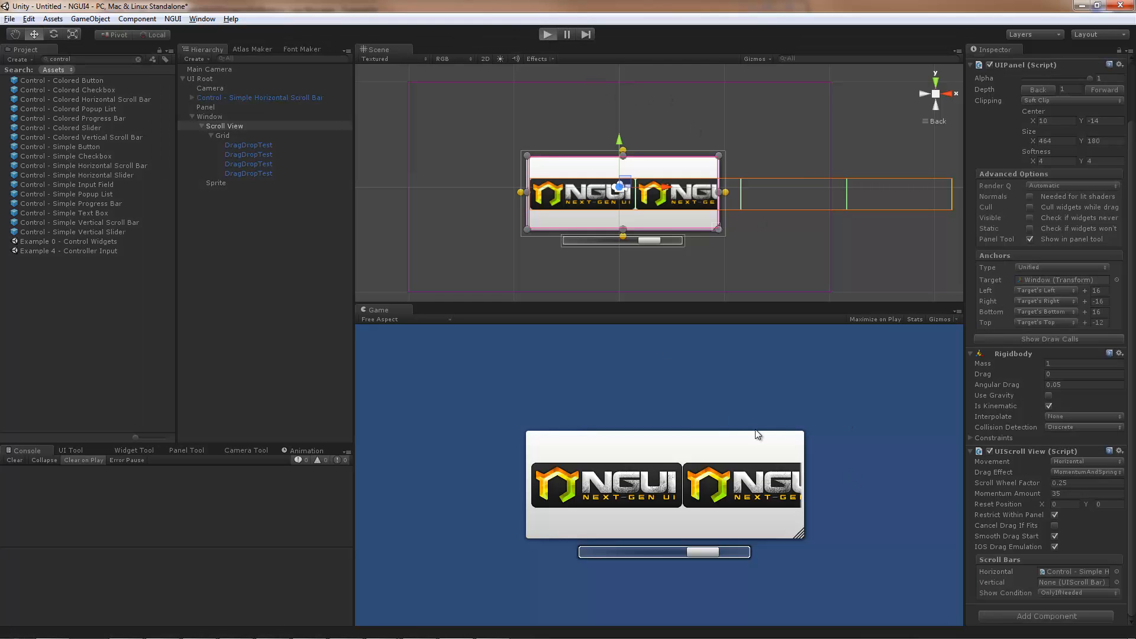
pyautogui.moveTo(616, 552)
pyautogui.mouseDown()
pyautogui.moveTo(723, 556)
pyautogui.moveTo(597, 549)
pyautogui.mouseUp()
pyautogui.moveTo(728, 491); pyautogui.dragTo(427, 494)
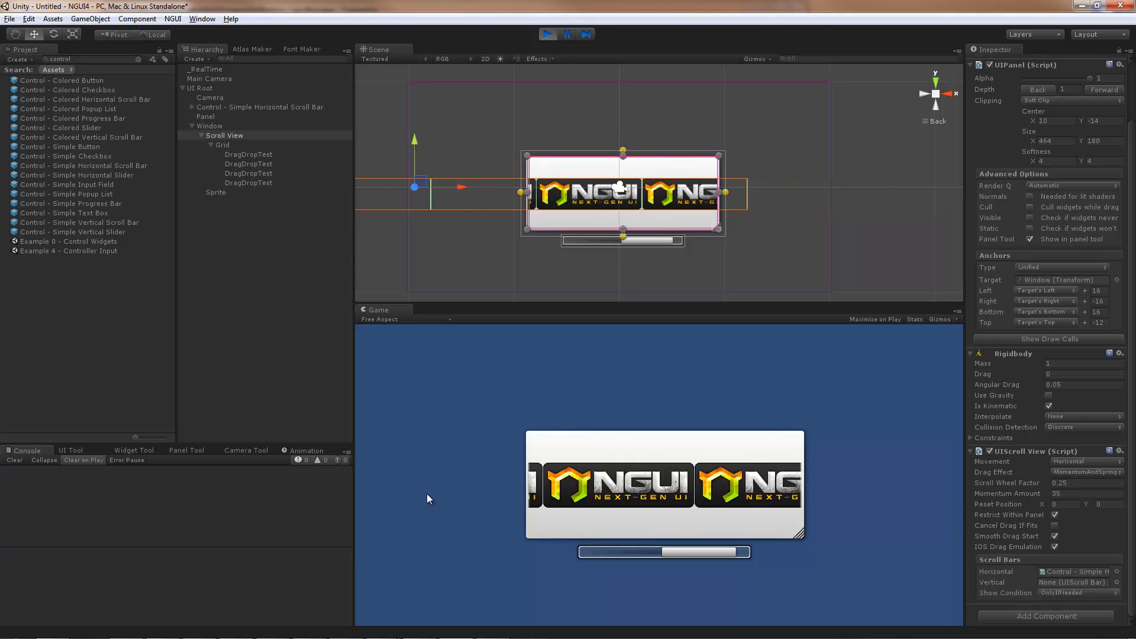
pyautogui.moveTo(562, 490); pyautogui.dragTo(740, 385)
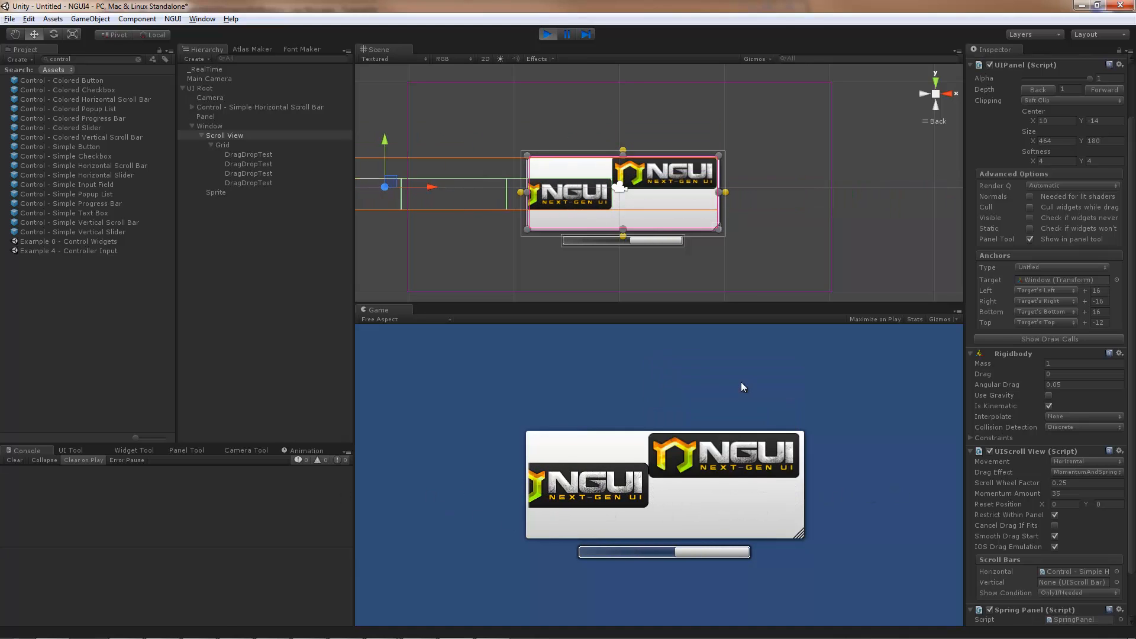
pyautogui.moveTo(621, 485); pyautogui.dragTo(621, 388)
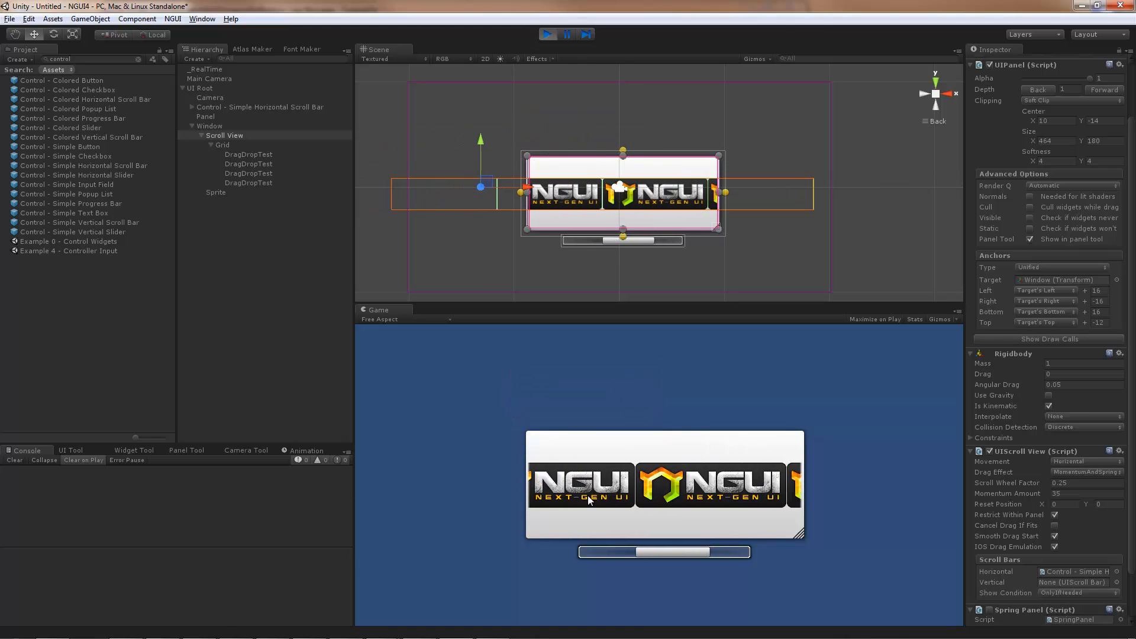
pyautogui.moveTo(618, 485); pyautogui.dragTo(615, 382)
pyautogui.moveTo(680, 495); pyautogui.dragTo(704, 367)
pyautogui.moveTo(576, 497); pyautogui.dragTo(586, 385)
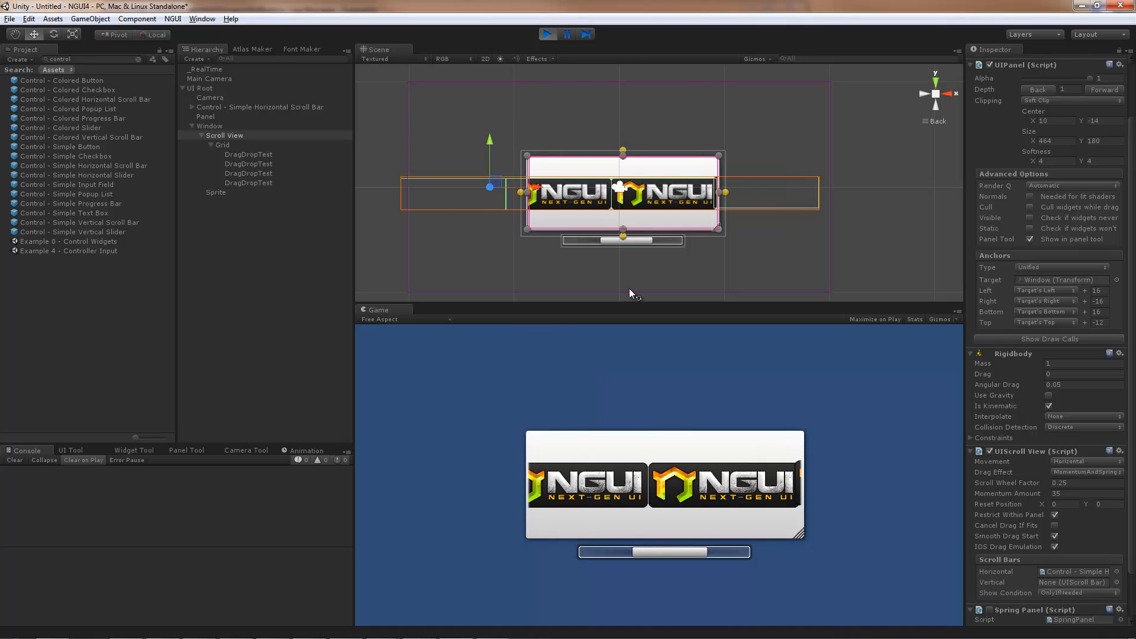
pyautogui.hotkey('ctrl', 'p')
# Parent the horizontal scroll bar to the Window and move the Window down to about X 14, Y -96.
pyautogui.moveTo(284, 98); pyautogui.dragTo(226, 116)
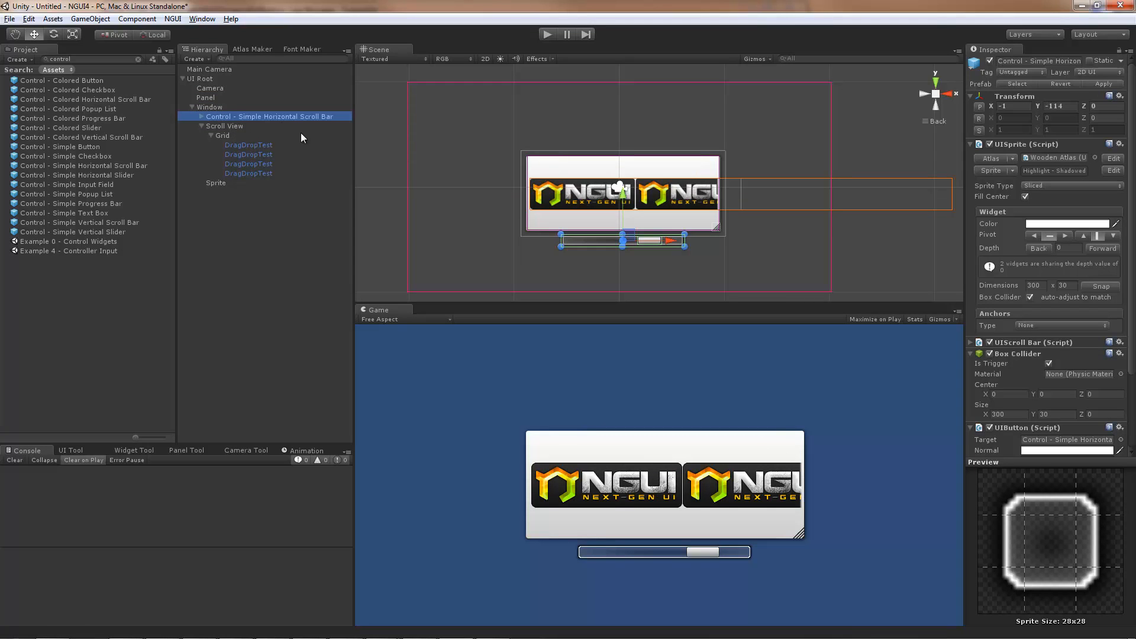
pyautogui.click(219, 110)
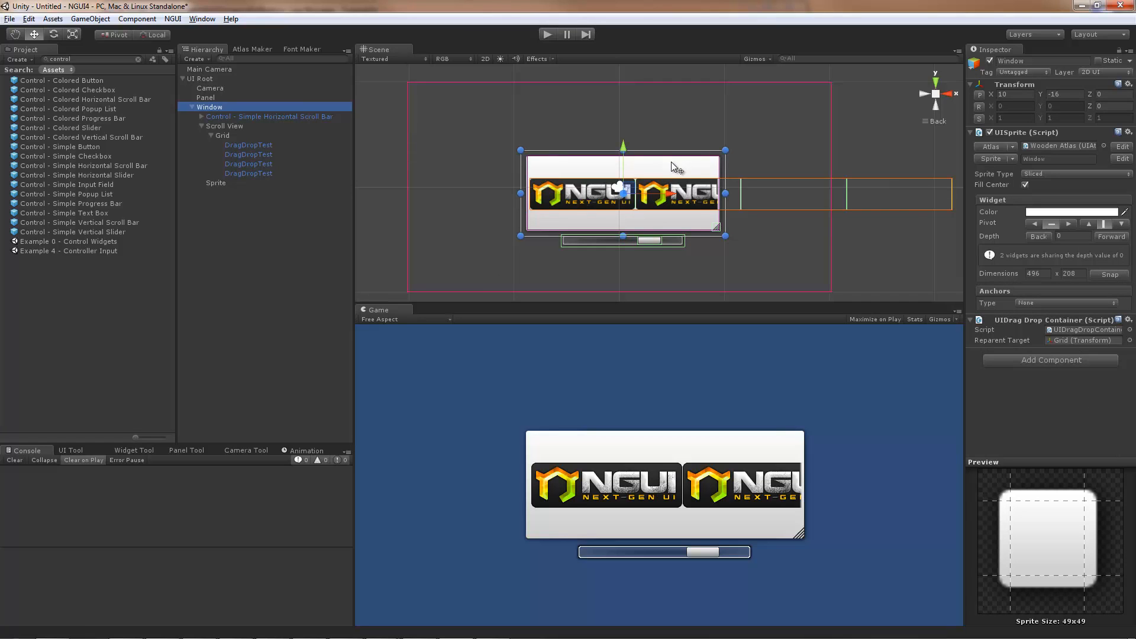
pyautogui.moveTo(671, 162); pyautogui.dragTo(672, 194)
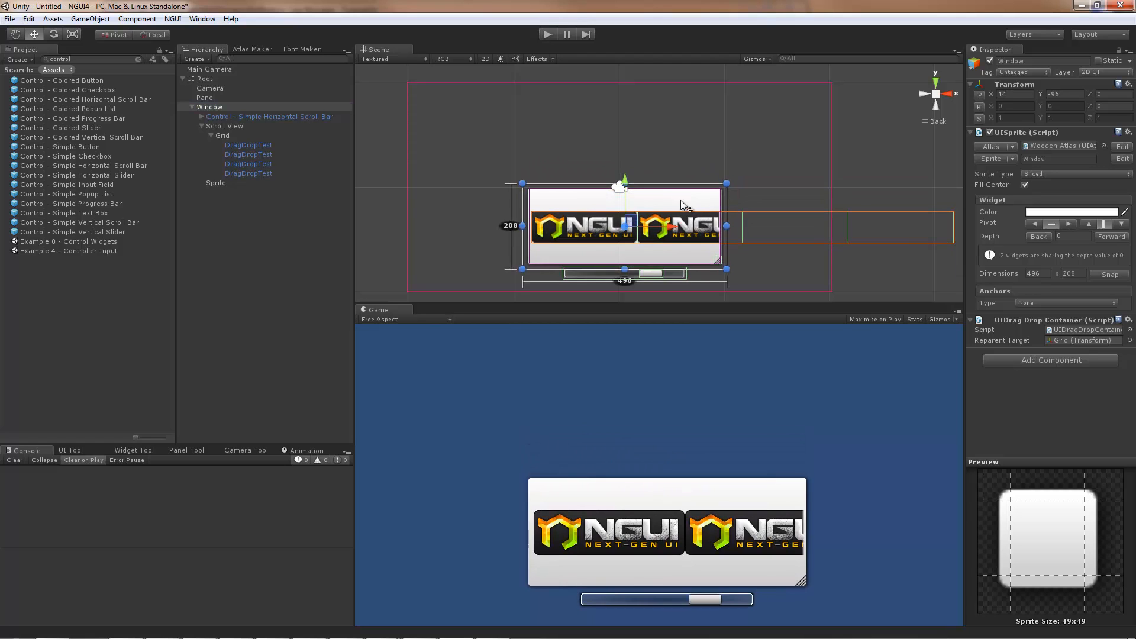
# Duplicate the Window and place the copy above the original at about X 14, Y 131.
pyautogui.hotkey('ctrl', 'd')
pyautogui.moveTo(674, 201); pyautogui.dragTo(673, 122)
pyautogui.moveTo(671, 109); pyautogui.dragTo(676, 107)
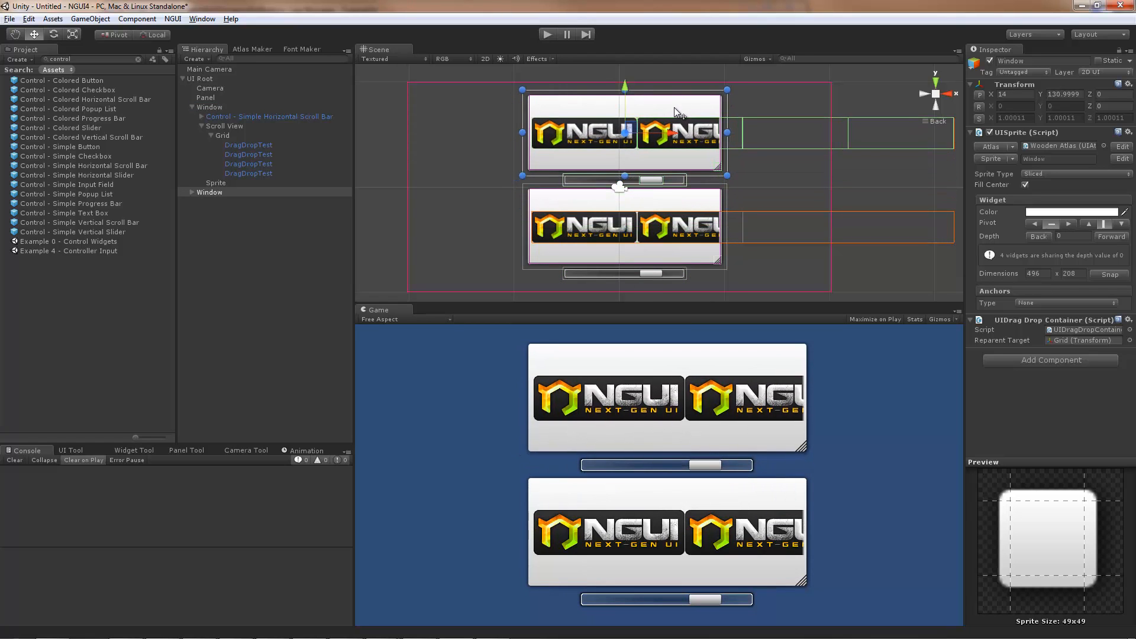
# In play mode, test dragging logos from the lower window to the upper one and back, and exit play mode.
pyautogui.click(549, 34)
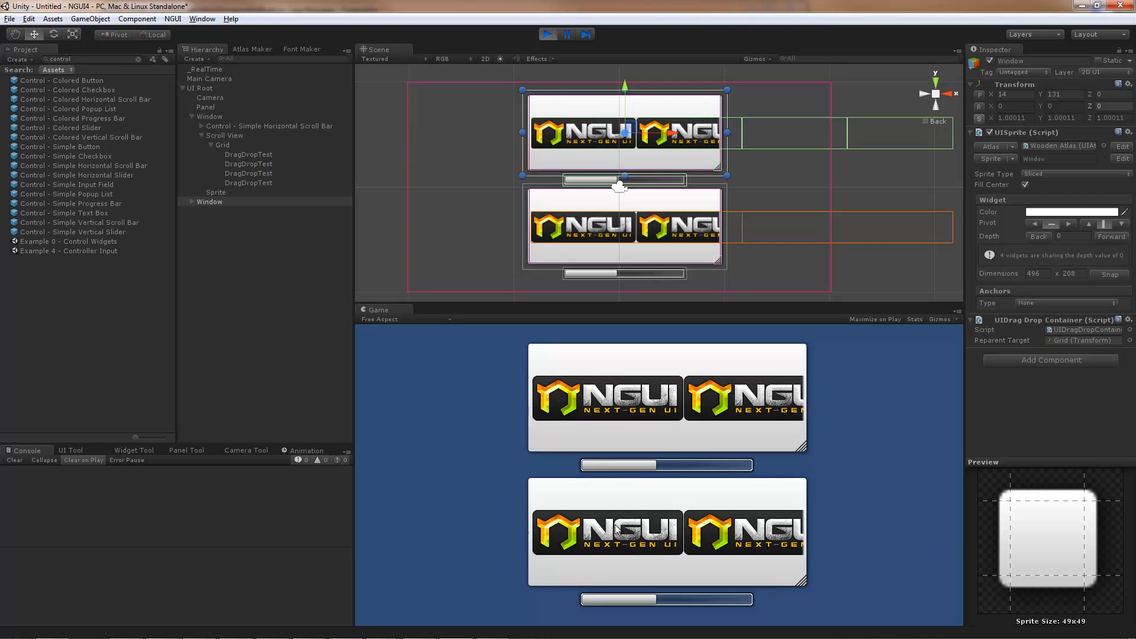
pyautogui.moveTo(618, 528); pyautogui.dragTo(632, 392)
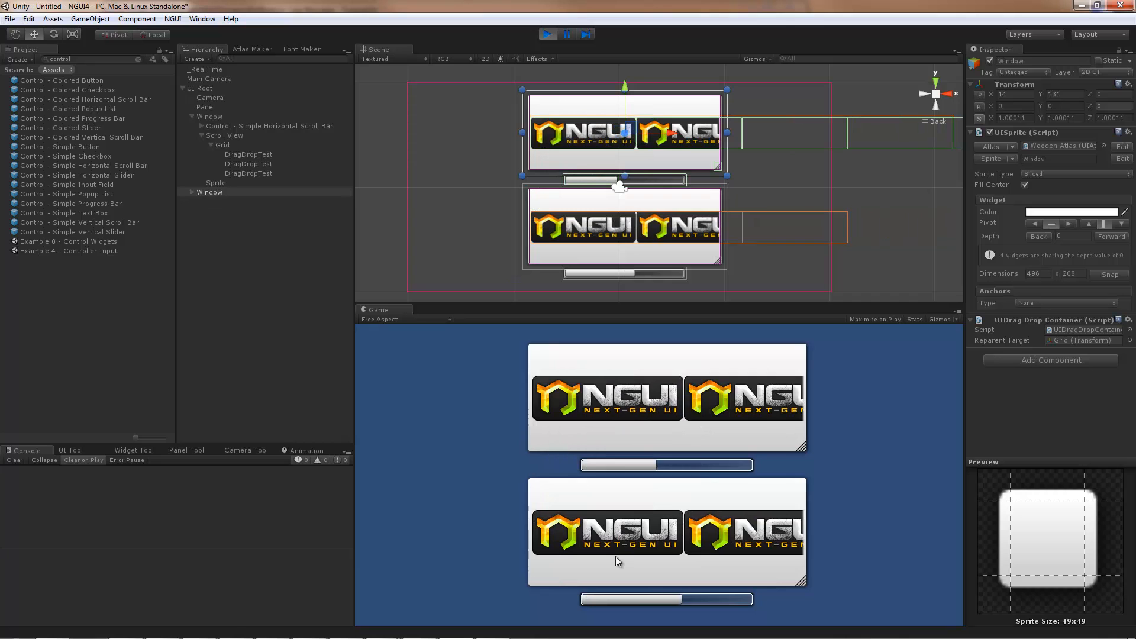
pyautogui.moveTo(618, 541); pyautogui.dragTo(634, 407)
pyautogui.moveTo(633, 535); pyautogui.dragTo(598, 408)
pyautogui.moveTo(769, 413); pyautogui.dragTo(443, 424)
pyautogui.moveTo(666, 407); pyautogui.dragTo(656, 541)
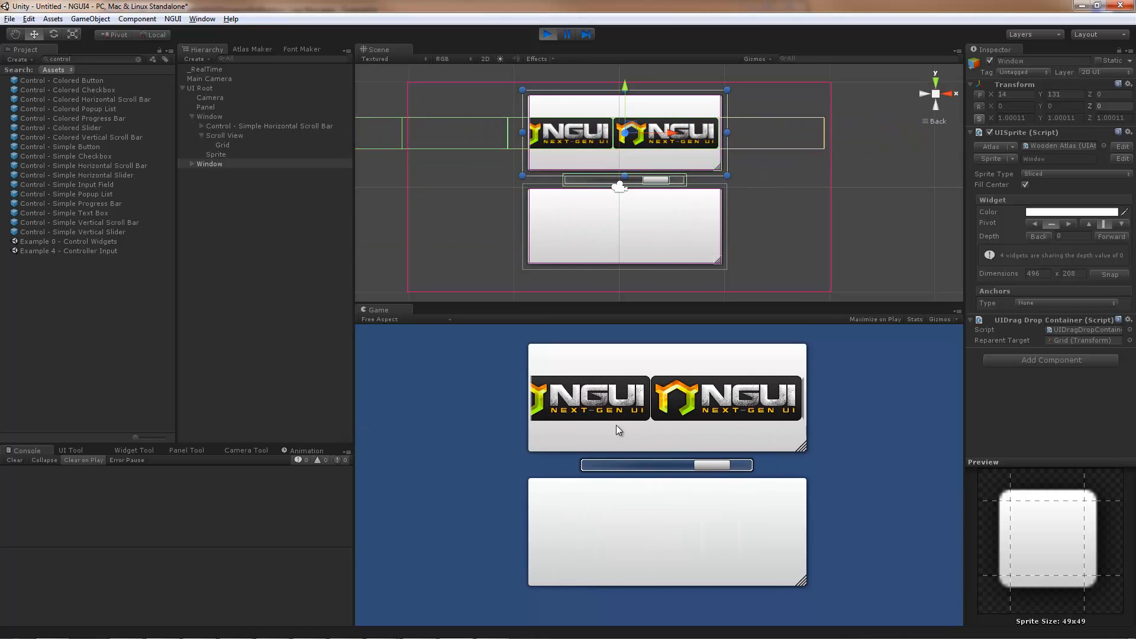
pyautogui.moveTo(605, 415); pyautogui.dragTo(618, 542)
pyautogui.moveTo(603, 414); pyautogui.dragTo(631, 541)
pyautogui.click(622, 548)
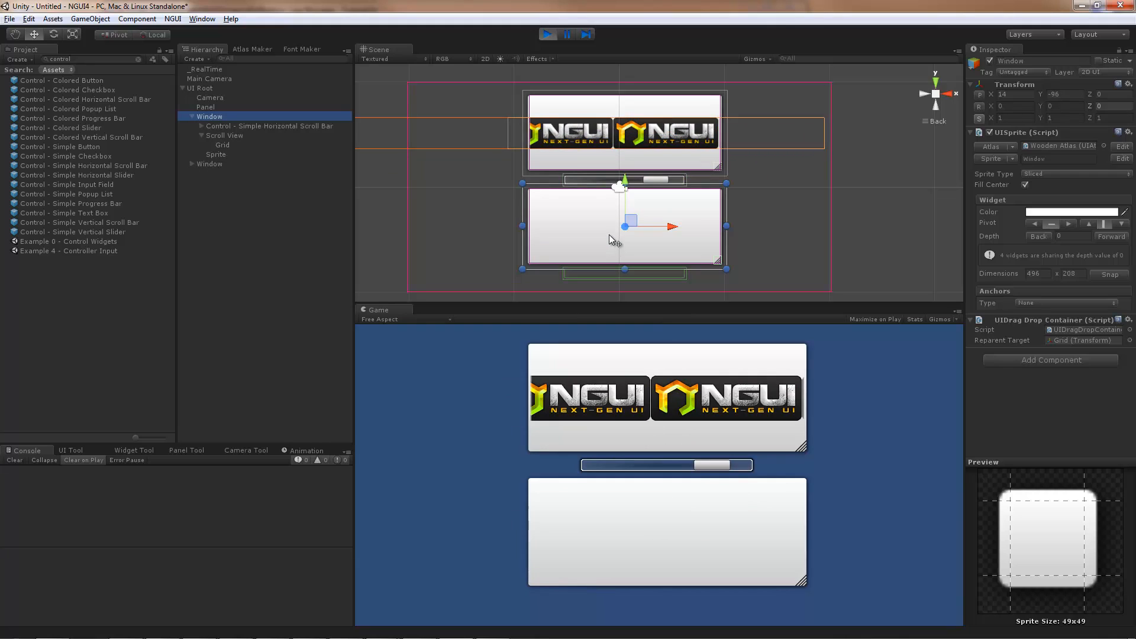
pyautogui.click(549, 35)
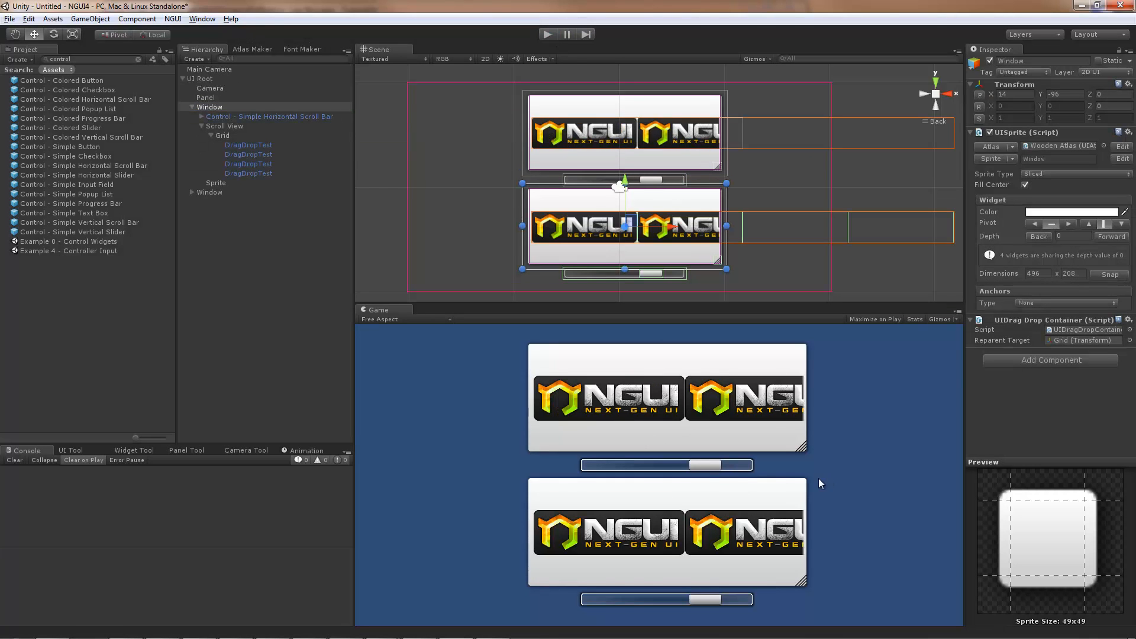
# Attach a Box Collider to the lower Window.
pyautogui.rightClick(719, 195)
pyautogui.moveTo(760, 230)
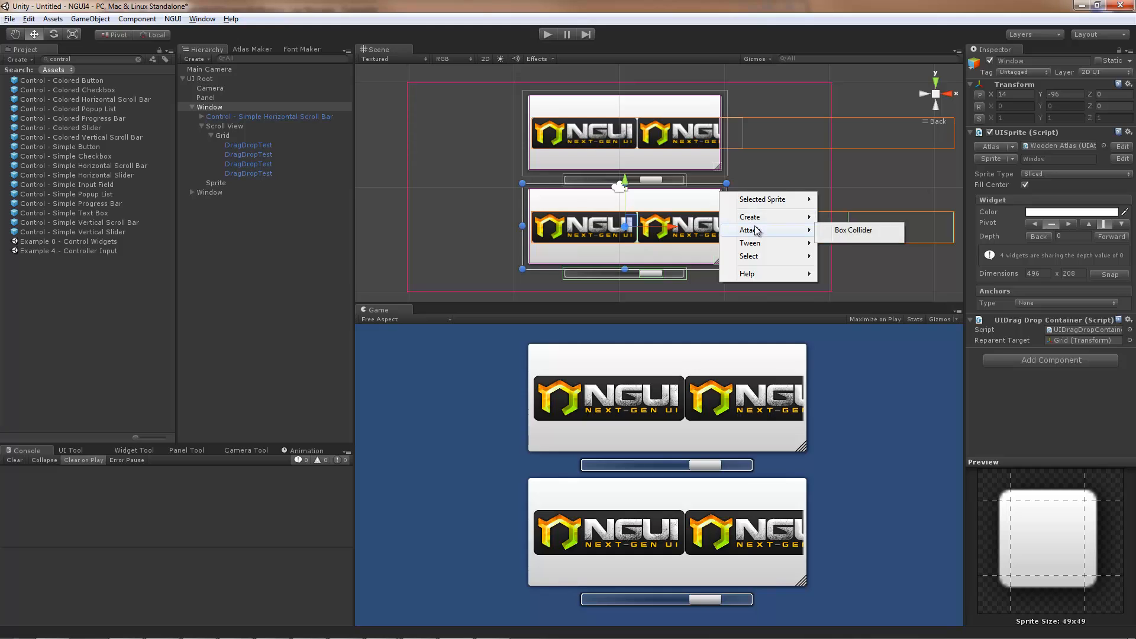
pyautogui.click(851, 231)
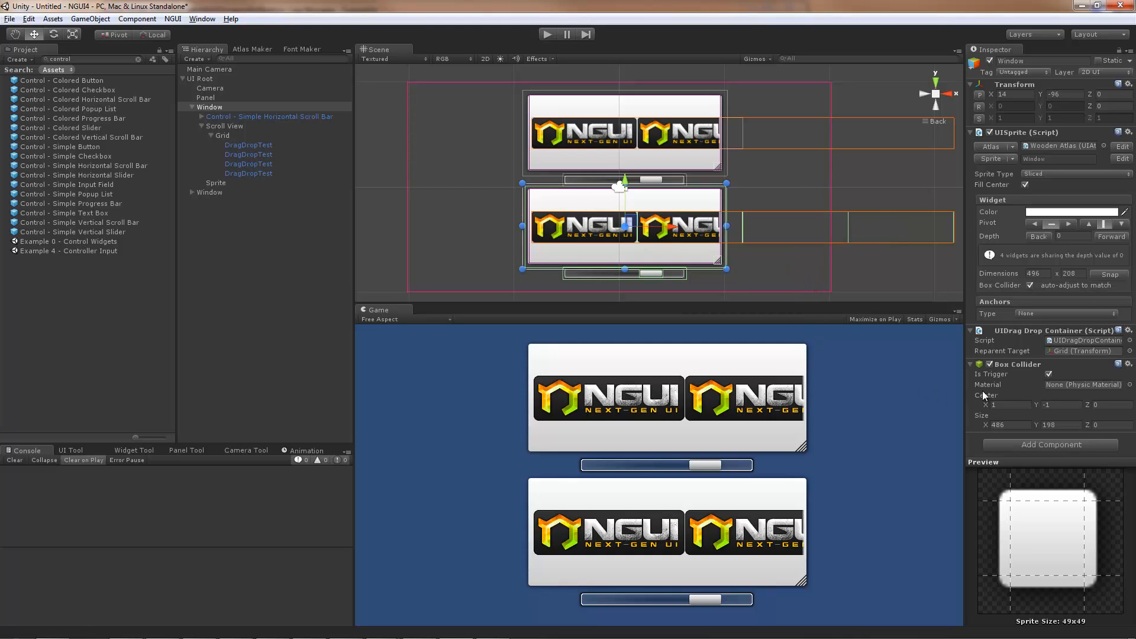
# Attach a Box Collider to the upper Window.
pyautogui.click(719, 103)
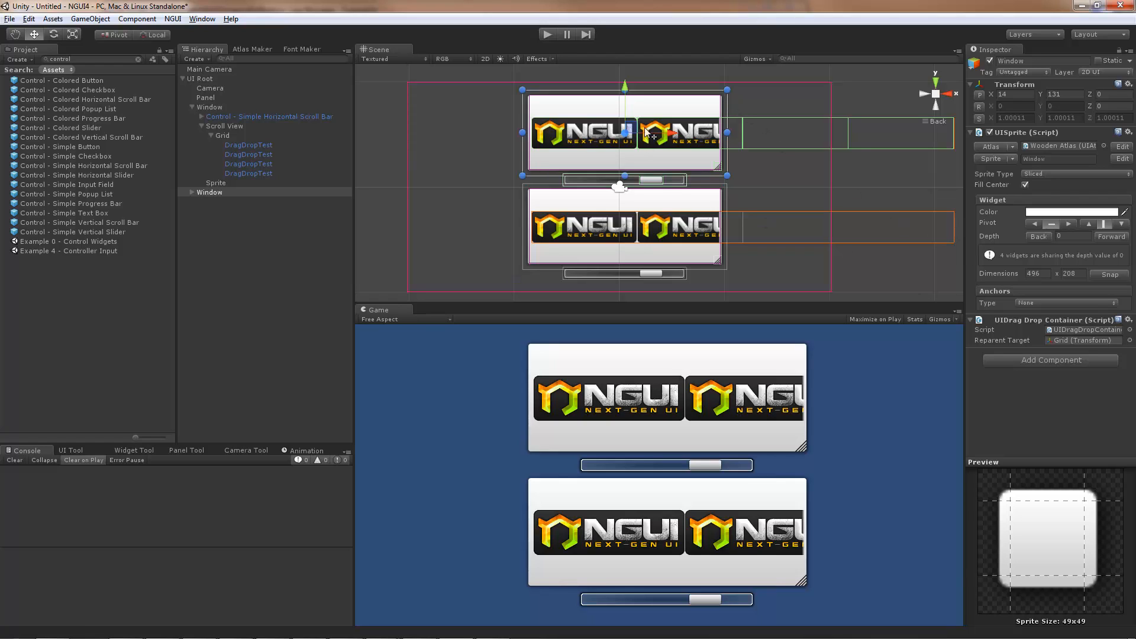
pyautogui.rightClick(653, 98)
pyautogui.moveTo(697, 139)
pyautogui.click(775, 136)
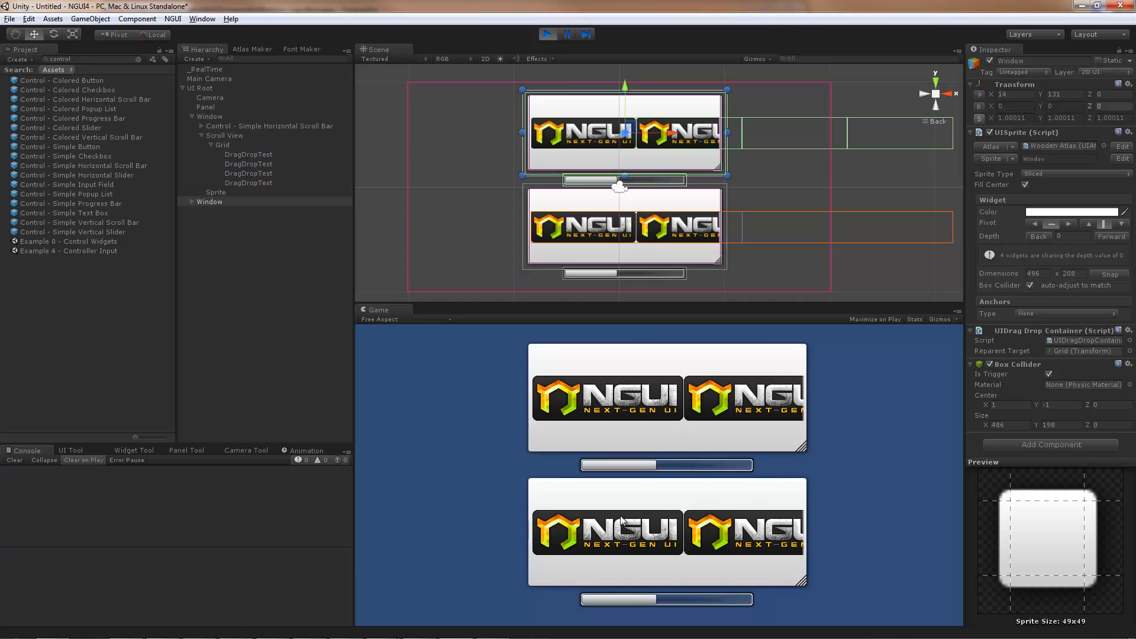
# In play mode, test moving logos from the lower window to the upper one and back again.
pyautogui.moveTo(628, 524); pyautogui.dragTo(640, 376)
pyautogui.moveTo(628, 523); pyautogui.dragTo(666, 391)
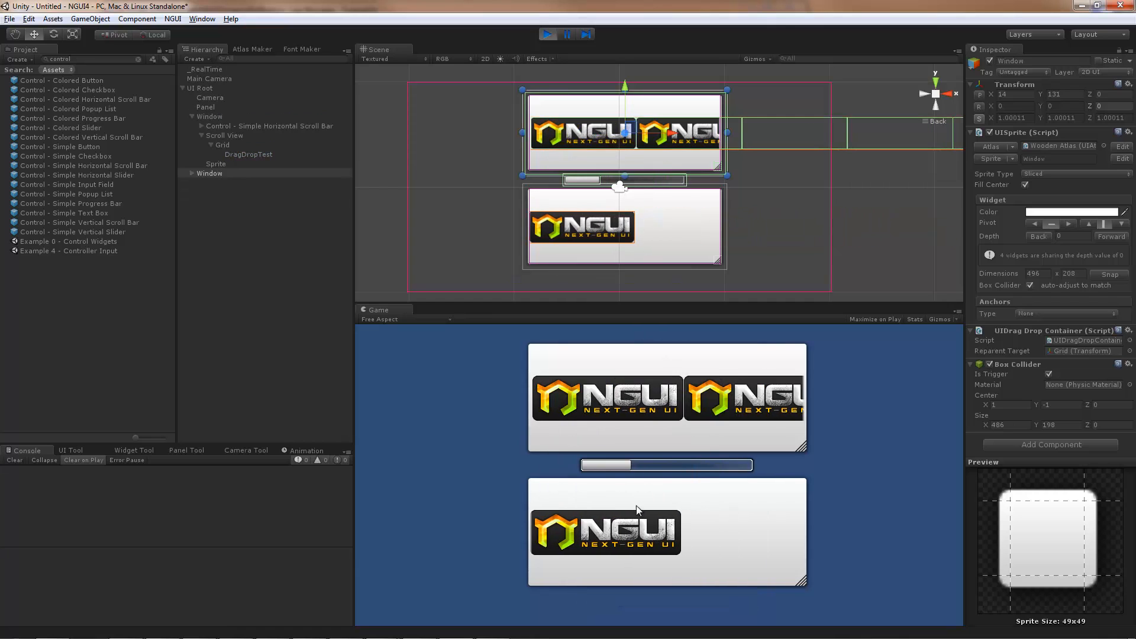
pyautogui.moveTo(637, 543)
pyautogui.mouseDown()
pyautogui.moveTo(687, 414)
pyautogui.moveTo(627, 525)
pyautogui.mouseUp()
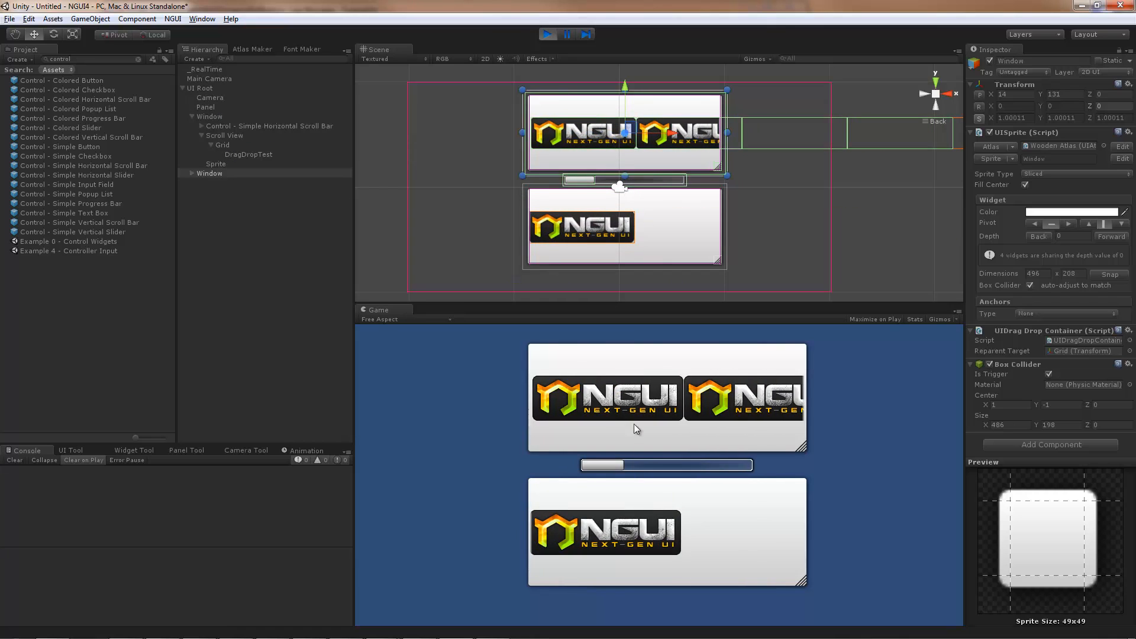
pyautogui.moveTo(633, 423); pyautogui.dragTo(721, 531)
pyautogui.moveTo(653, 516); pyautogui.dragTo(702, 565)
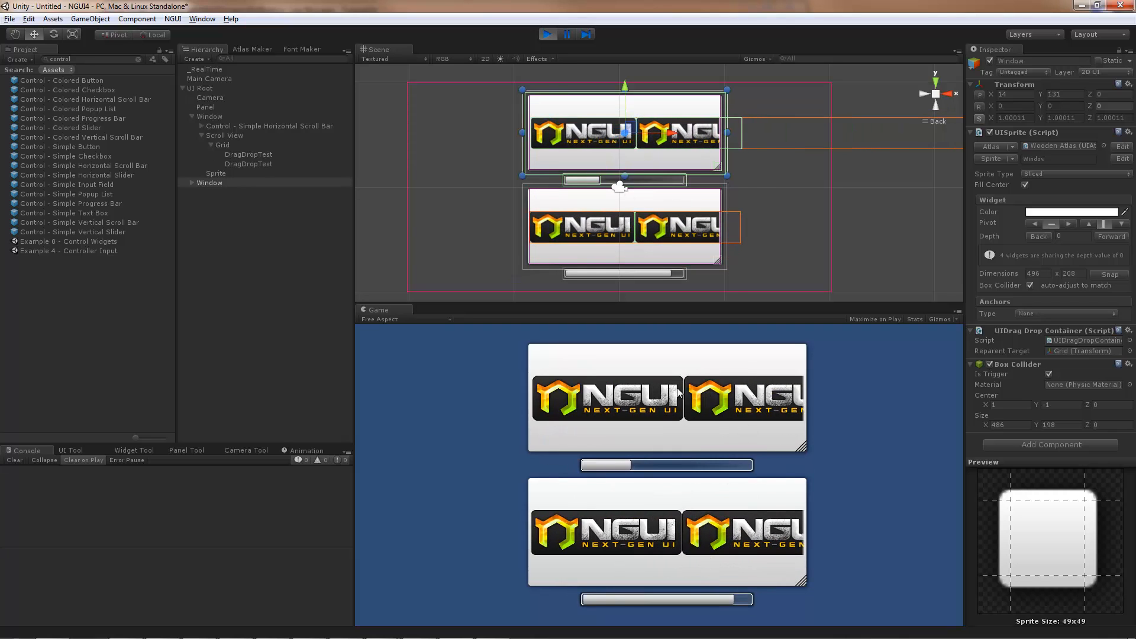
pyautogui.moveTo(636, 542); pyautogui.dragTo(722, 564)
pyautogui.moveTo(733, 402); pyautogui.dragTo(717, 534)
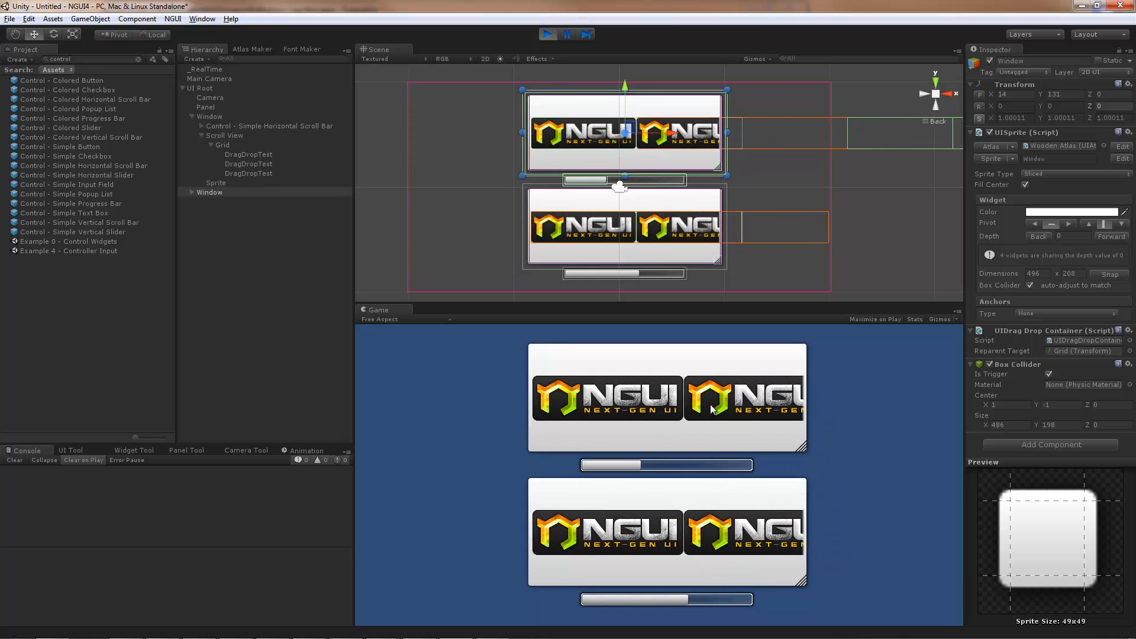
pyautogui.moveTo(711, 406); pyautogui.dragTo(718, 527)
# Resize the lower window to be wider and shorter, scroll its logos, and exit play mode.
pyautogui.moveTo(801, 587); pyautogui.dragTo(922, 539)
pyautogui.moveTo(770, 522); pyautogui.dragTo(410, 495)
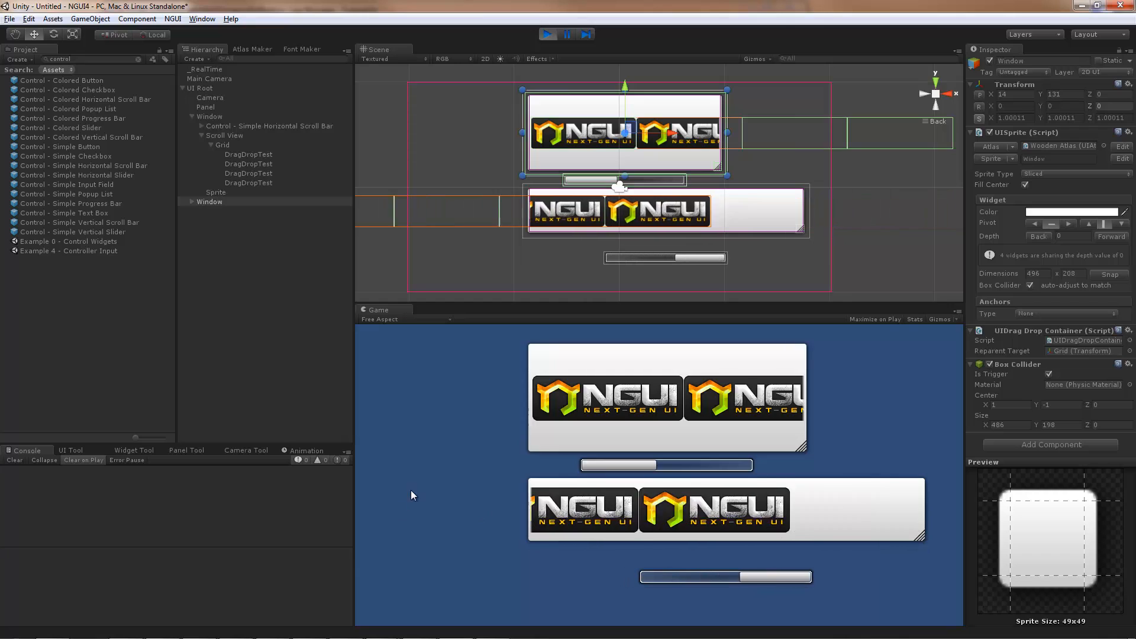
pyautogui.click(548, 34)
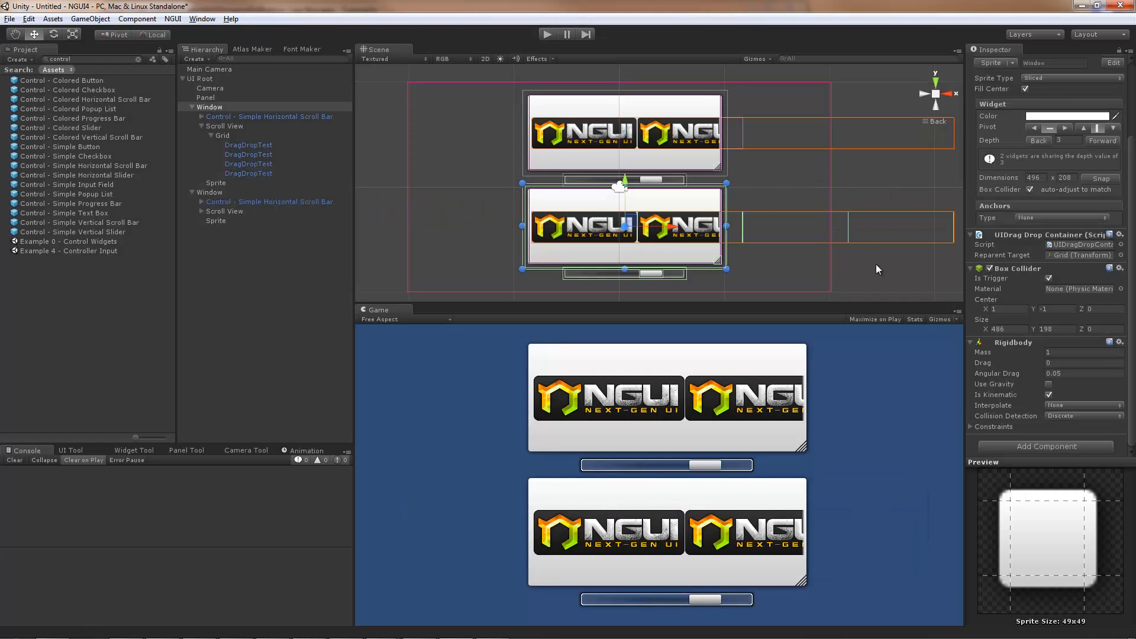
# Add a Drag Object component to the lower Window and assign that Window as its Target.
pyautogui.click(1021, 446)
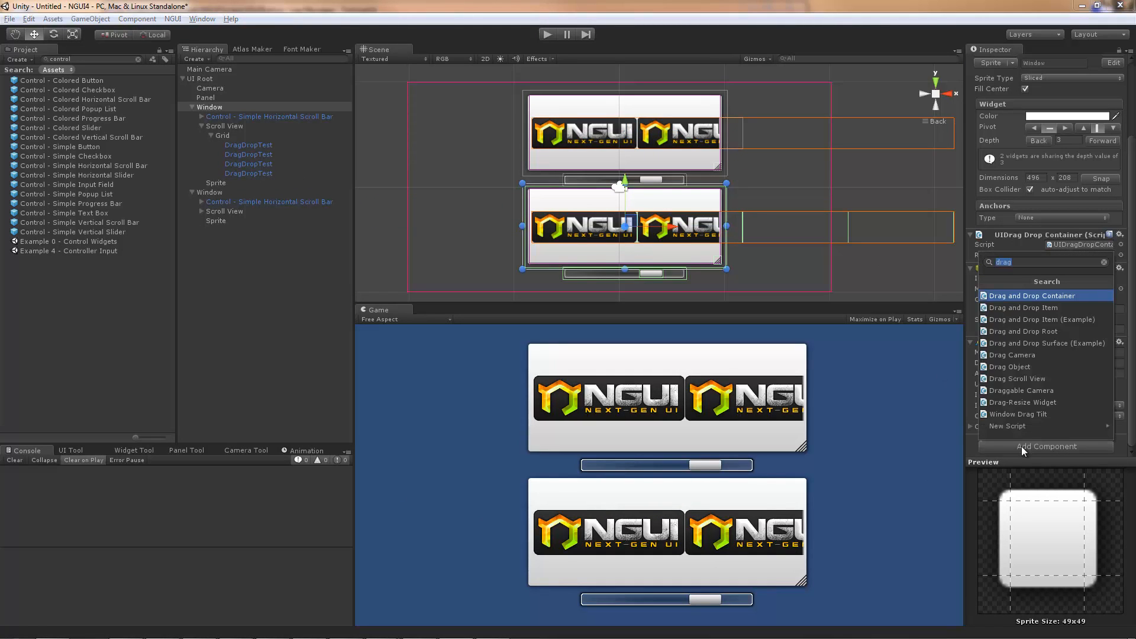
pyautogui.click(1046, 368)
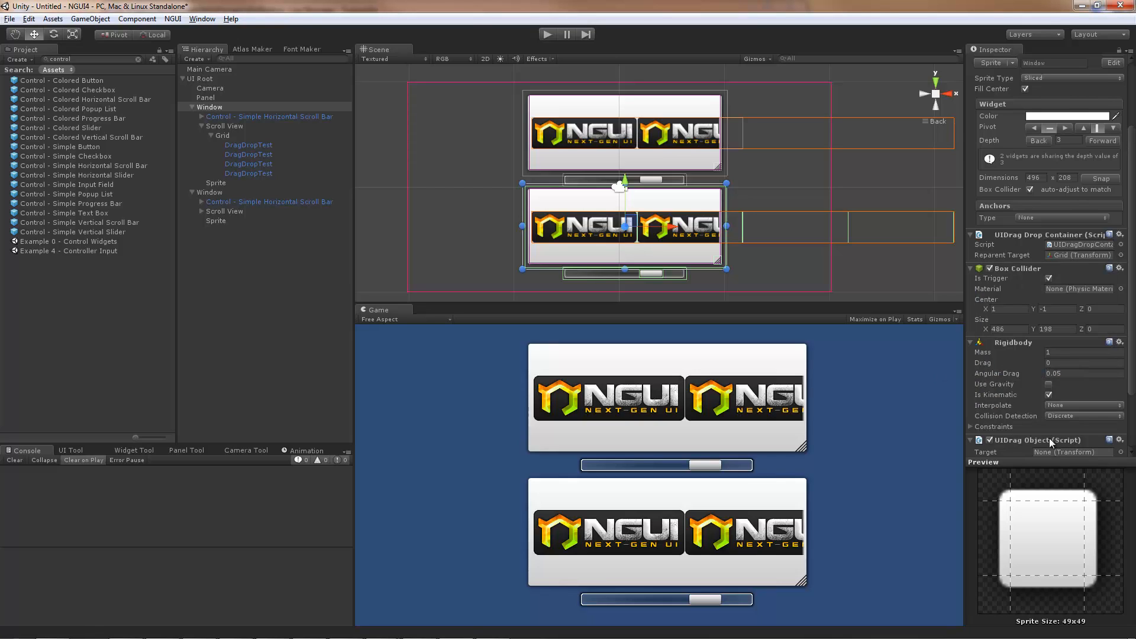
pyautogui.scroll(-3, 1049, 438)
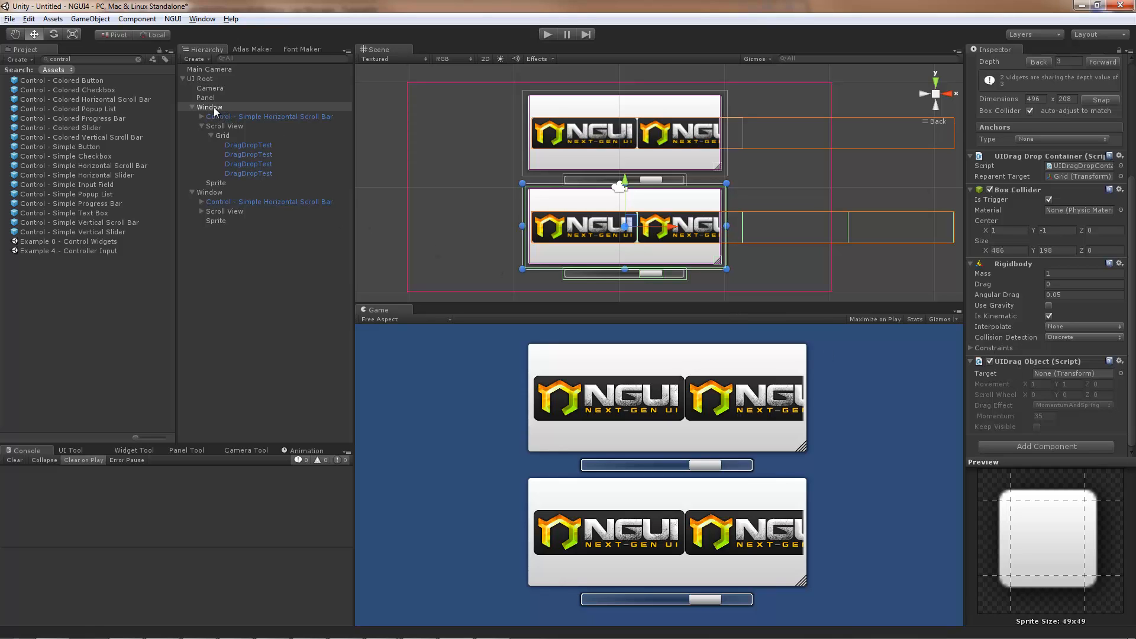
pyautogui.moveTo(215, 111); pyautogui.dragTo(1055, 375)
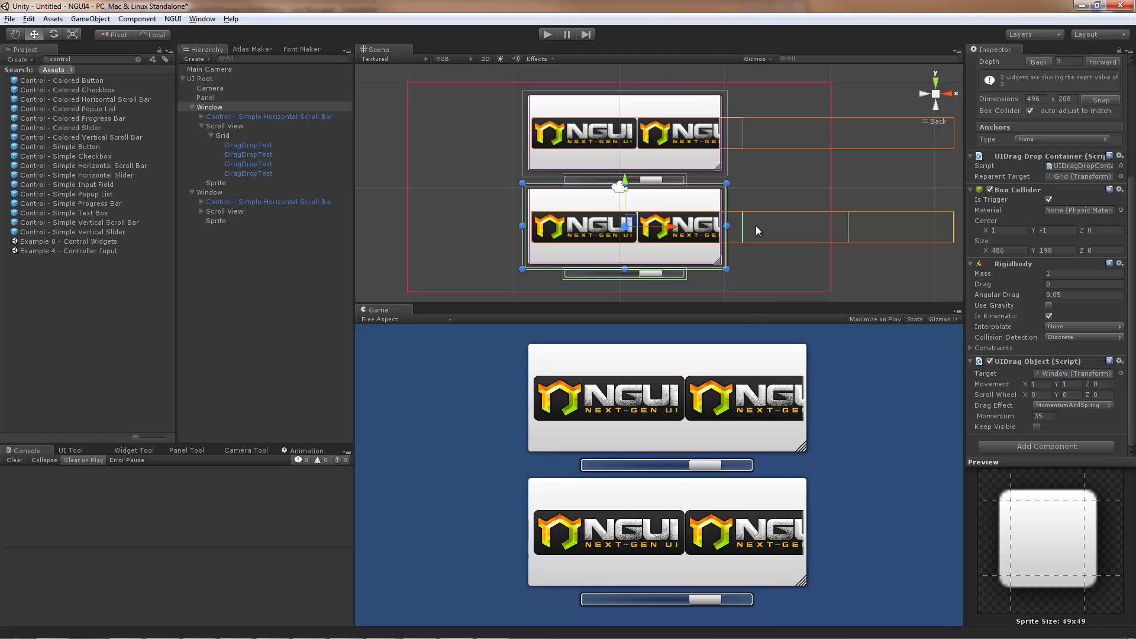
# In play mode, test moving the lower window over the upper one, and exit play mode.
pyautogui.click(545, 34)
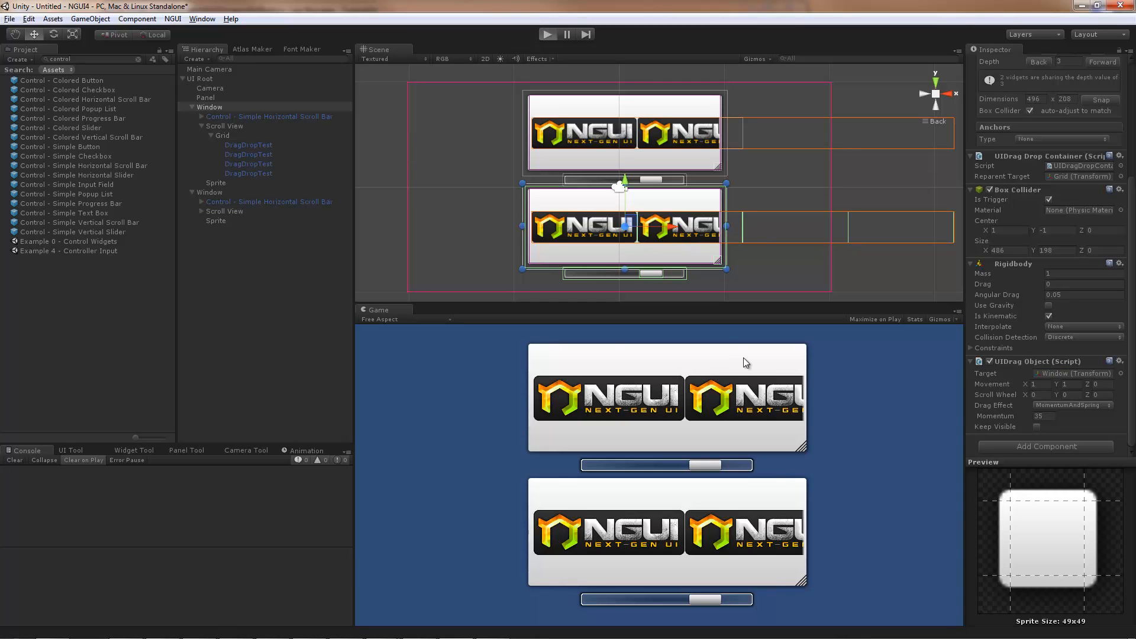
pyautogui.moveTo(721, 495); pyautogui.dragTo(694, 436)
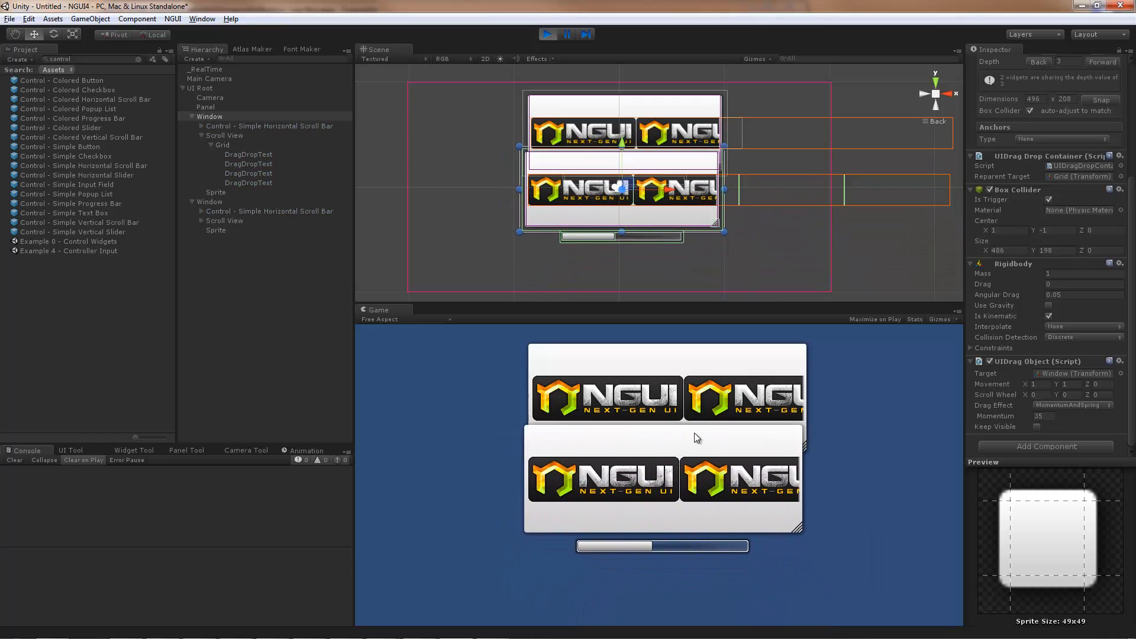
pyautogui.hotkey('ctrl', 'p')
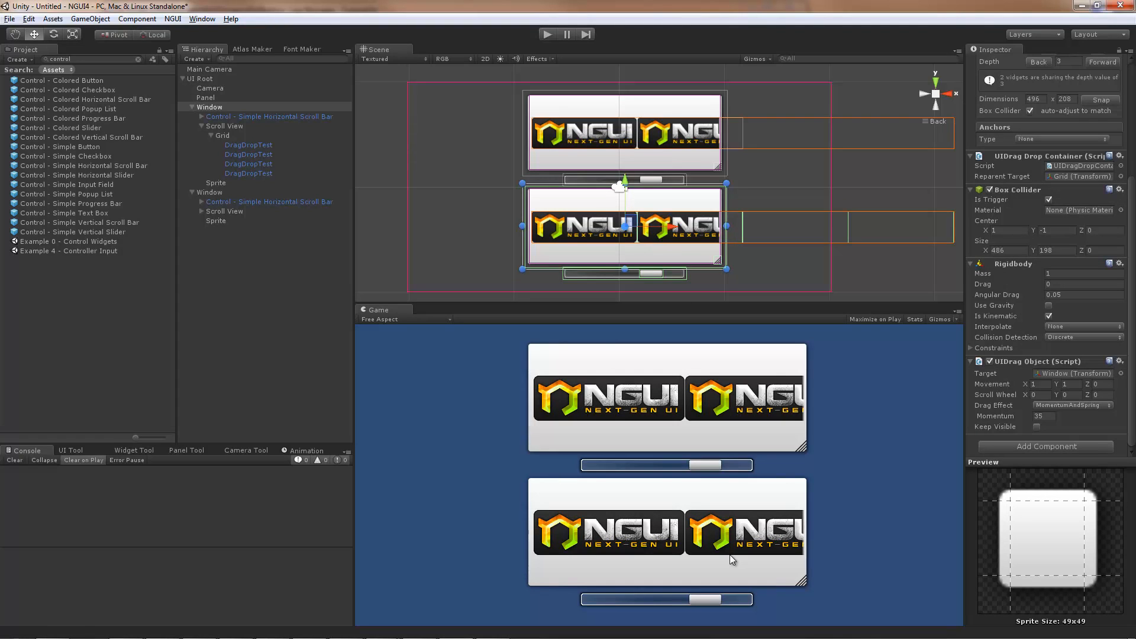
# Enable Keep Visible on the lower Window's Drag Object component and test moving the window past the screen edges in play mode.
pyautogui.click(1036, 427)
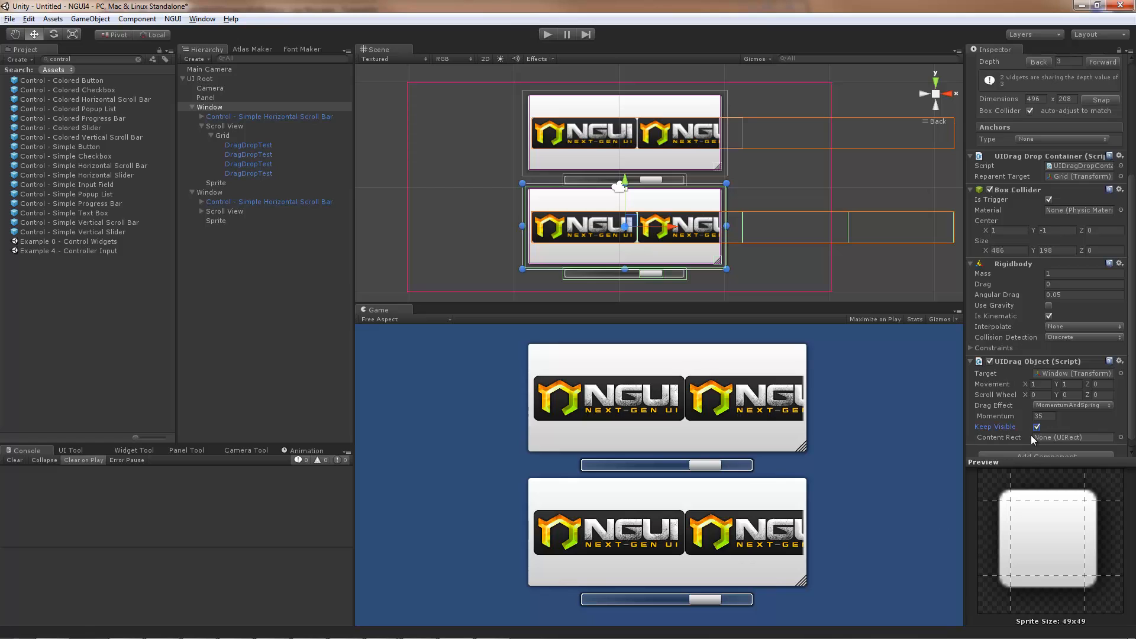
pyautogui.click(548, 34)
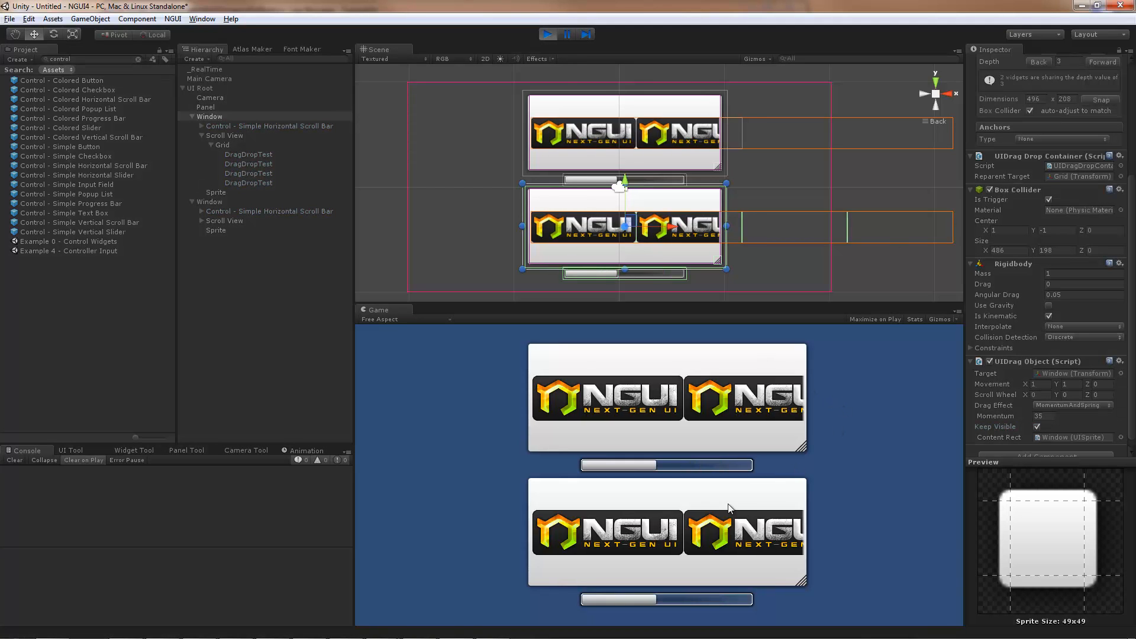
pyautogui.moveTo(712, 496); pyautogui.dragTo(708, 609)
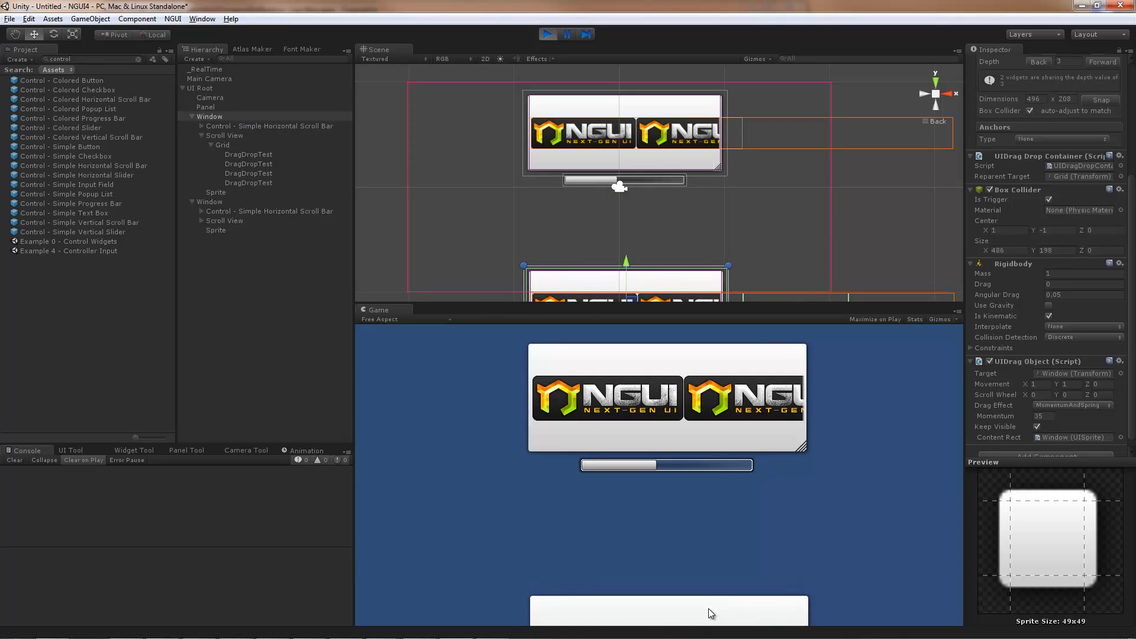
pyautogui.moveTo(725, 524); pyautogui.dragTo(724, 591)
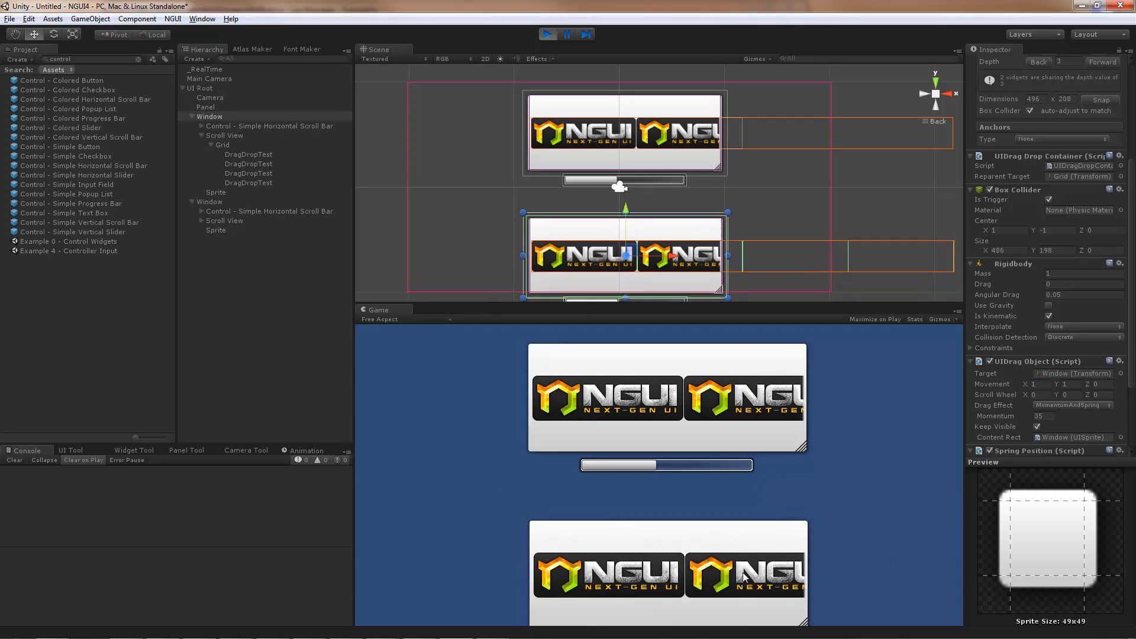
pyautogui.moveTo(747, 531); pyautogui.dragTo(463, 514)
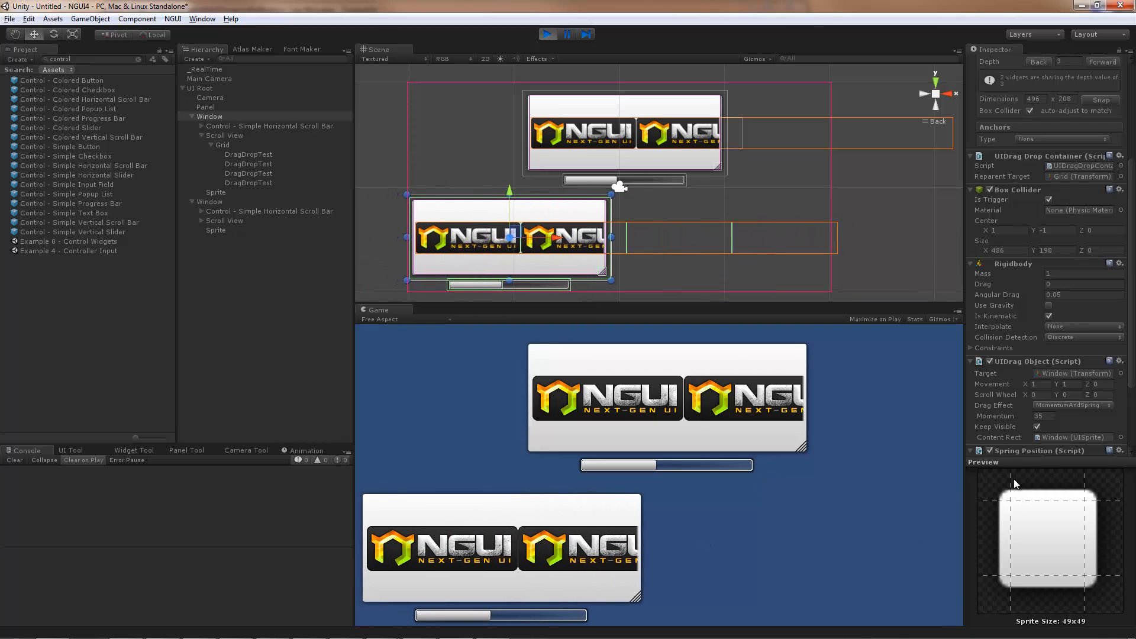
# Examine the lower Window's Spring Position component and Content Rect, move the window back under the upper one, and exit play mode.
pyautogui.scroll(-3, 1057, 436)
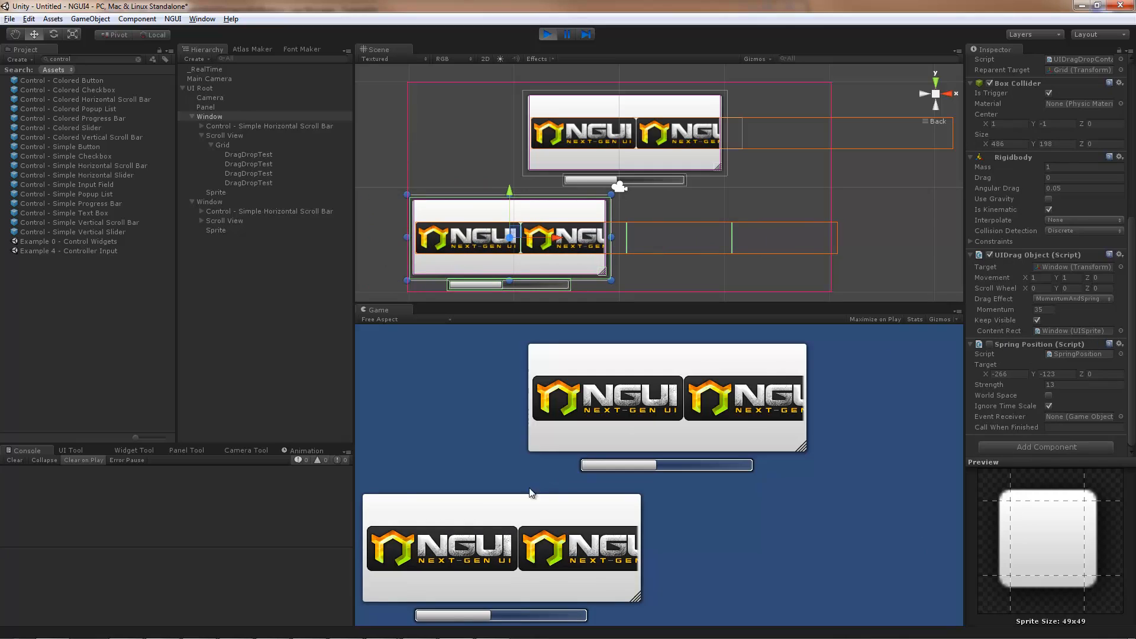
pyautogui.click(1090, 331)
pyautogui.moveTo(476, 499); pyautogui.dragTo(811, 492)
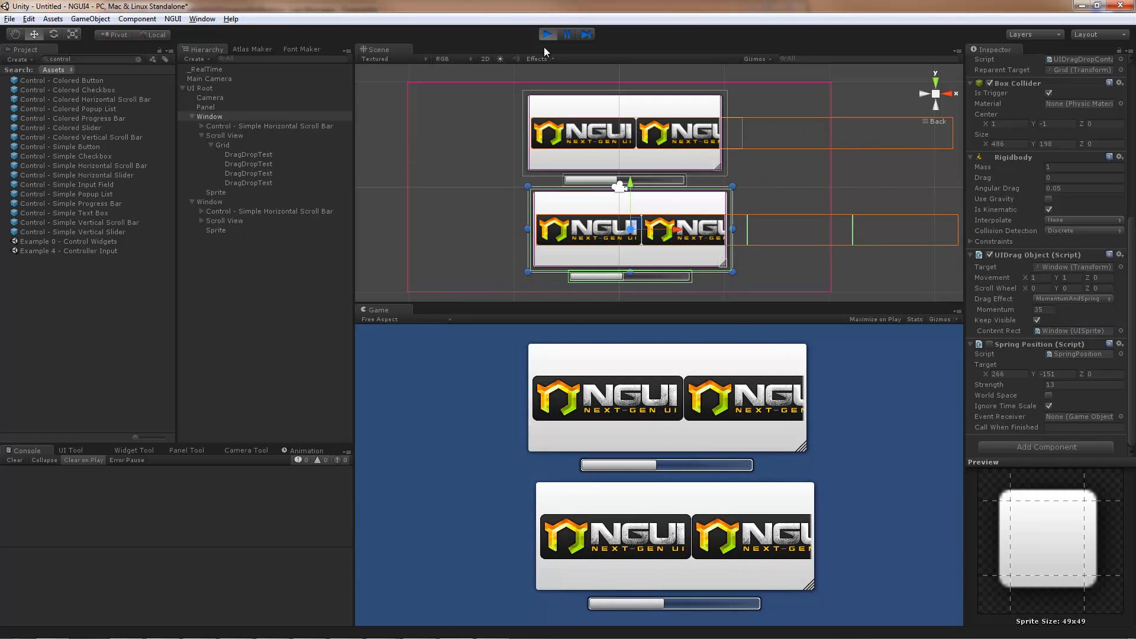
pyautogui.click(547, 34)
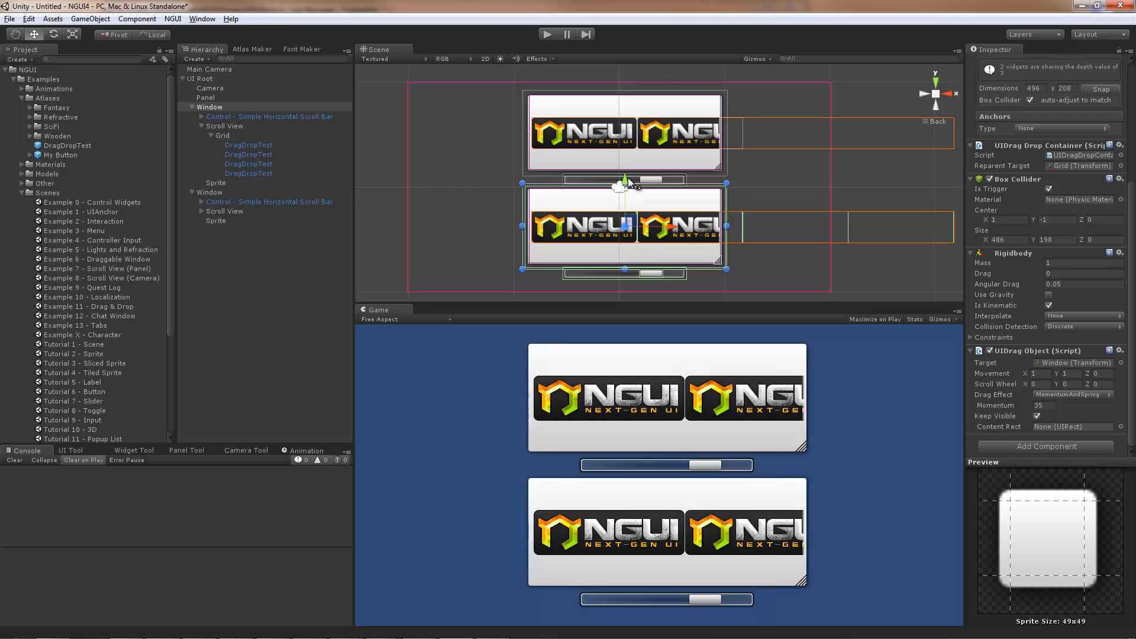
# Create an Invisible Widget as a child of the lower Window.
pyautogui.click(556, 189)
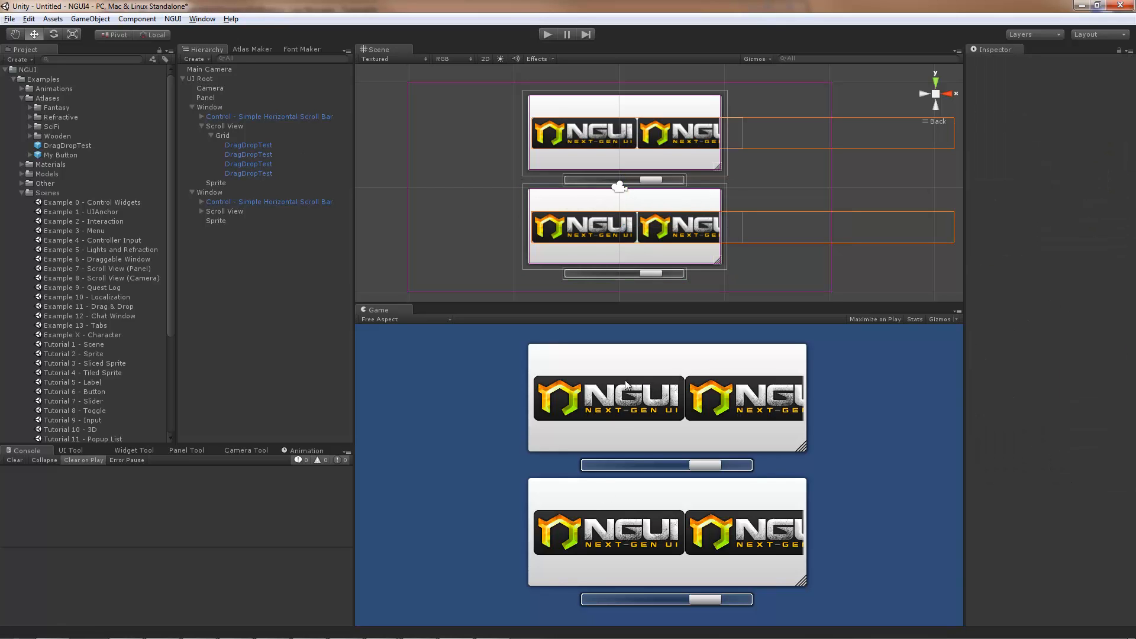
pyautogui.click(555, 190)
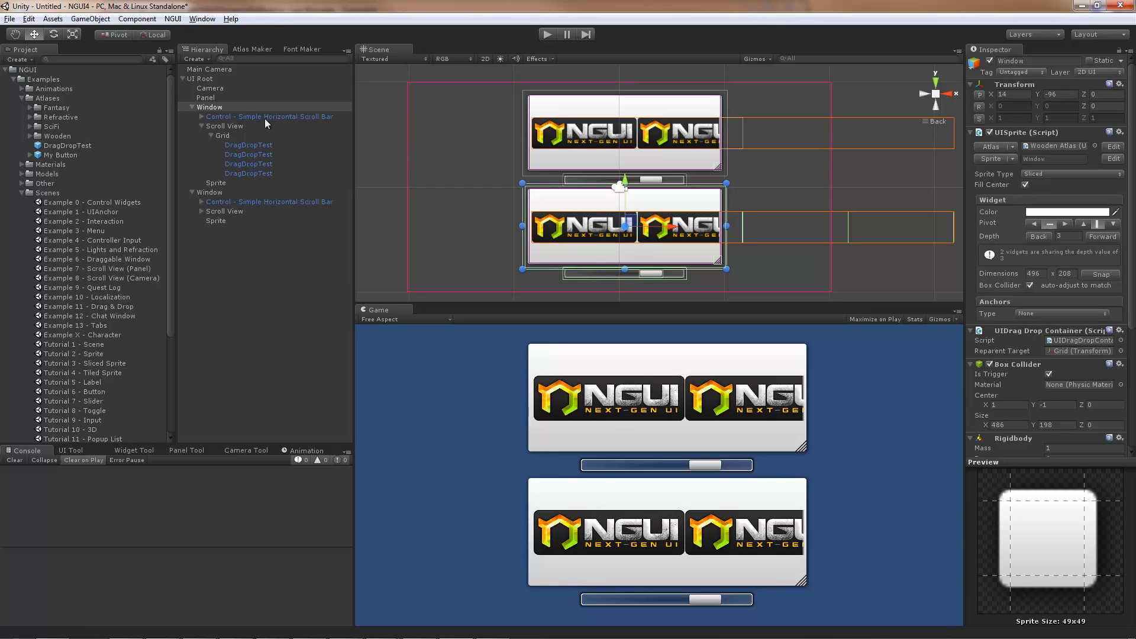
pyautogui.rightClick(550, 198)
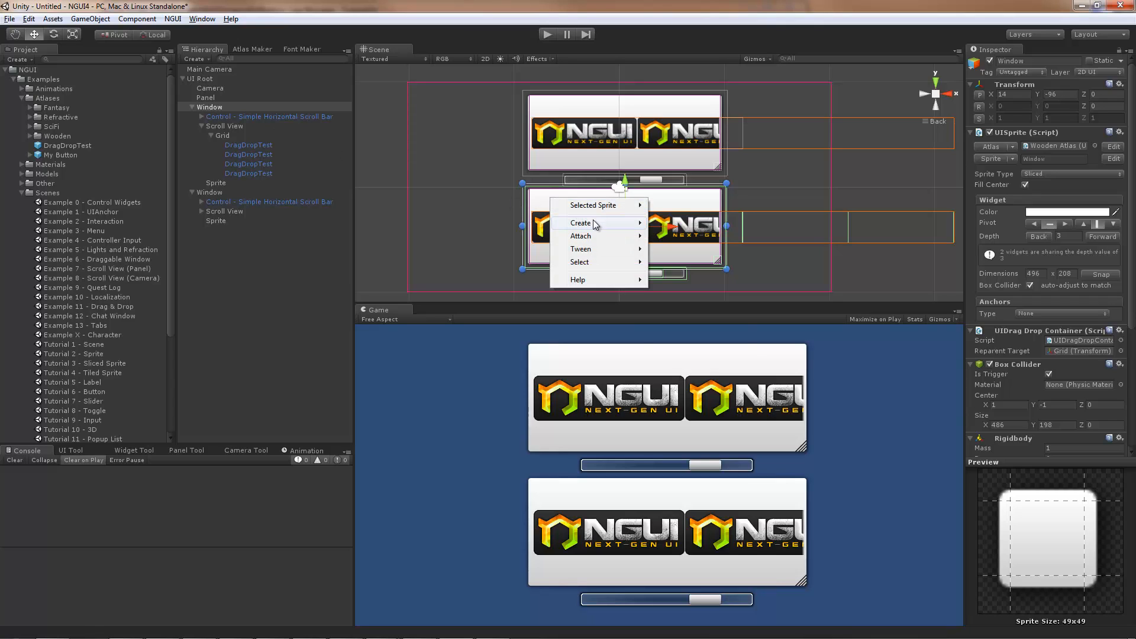
pyautogui.moveTo(593, 222)
pyautogui.moveTo(699, 255)
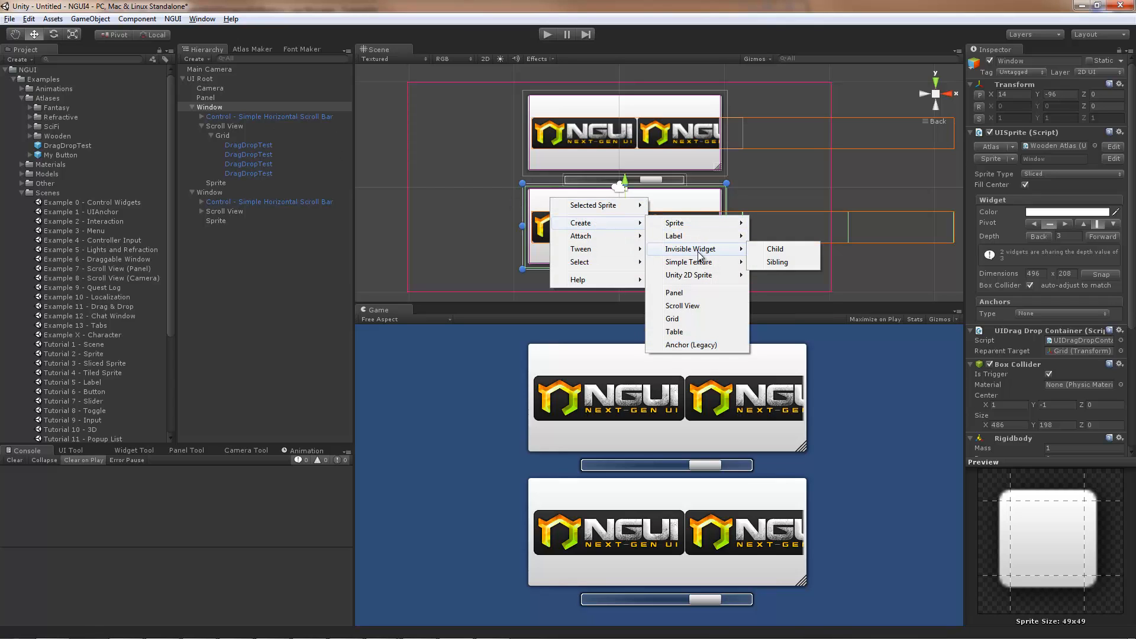
pyautogui.click(780, 255)
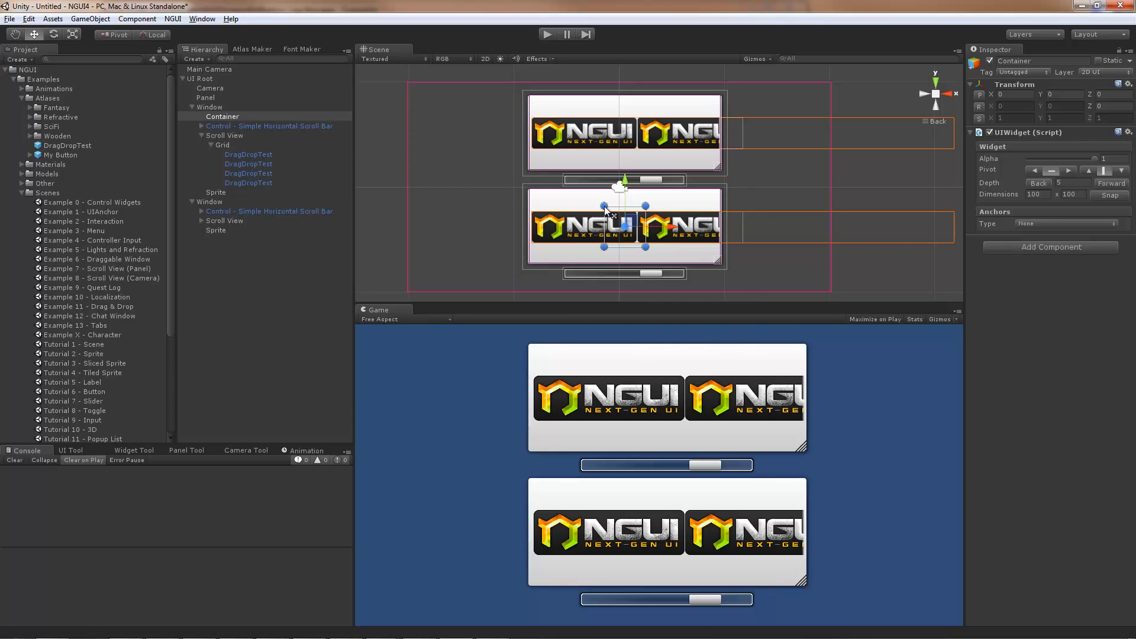
# Resize the Container to about 484 x 228 around the window and scroll bar, and assign it as the Window's Drag Object Content Rect.
pyautogui.moveTo(604, 206); pyautogui.dragTo(525, 184)
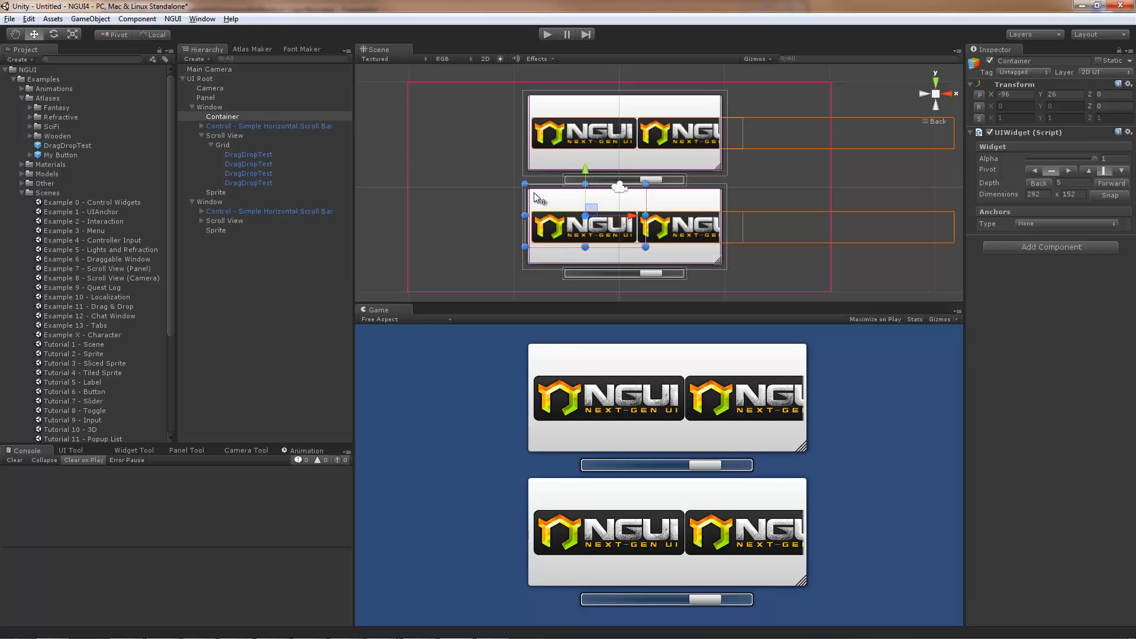
pyautogui.moveTo(647, 249); pyautogui.dragTo(726, 276)
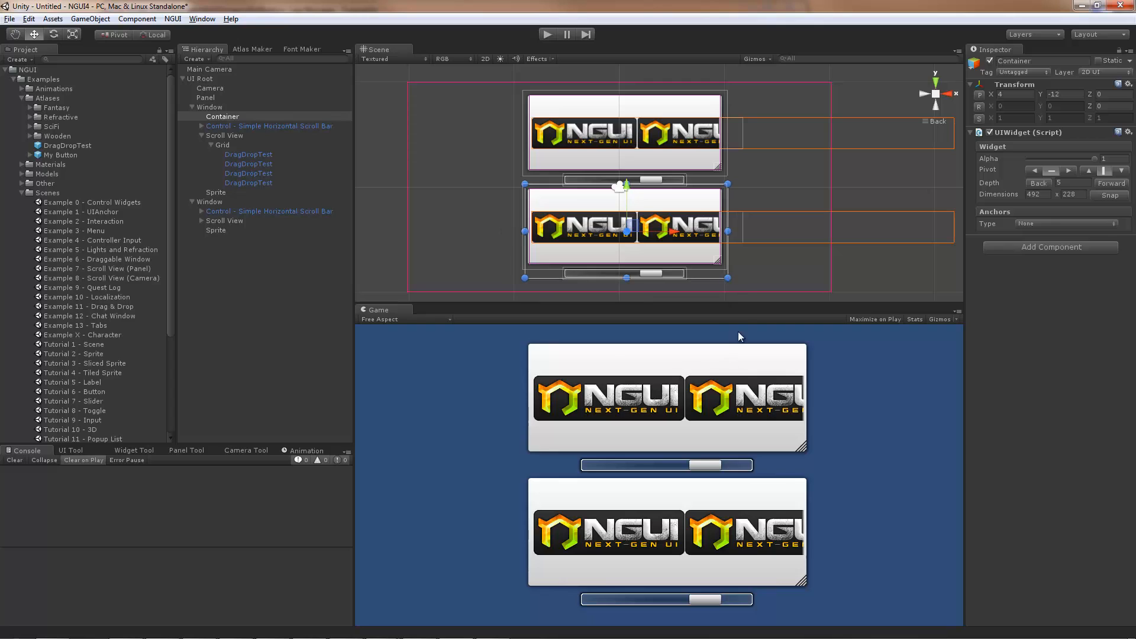
pyautogui.moveTo(727, 231); pyautogui.dragTo(726, 234)
pyautogui.click(218, 110)
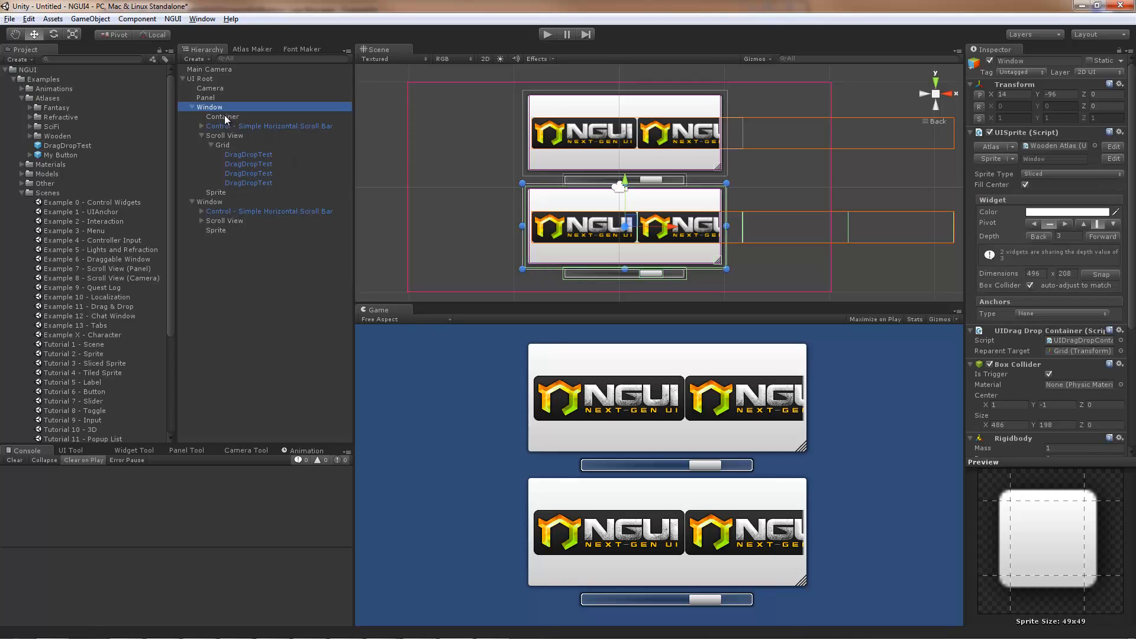
pyautogui.moveTo(225, 119); pyautogui.dragTo(1063, 425)
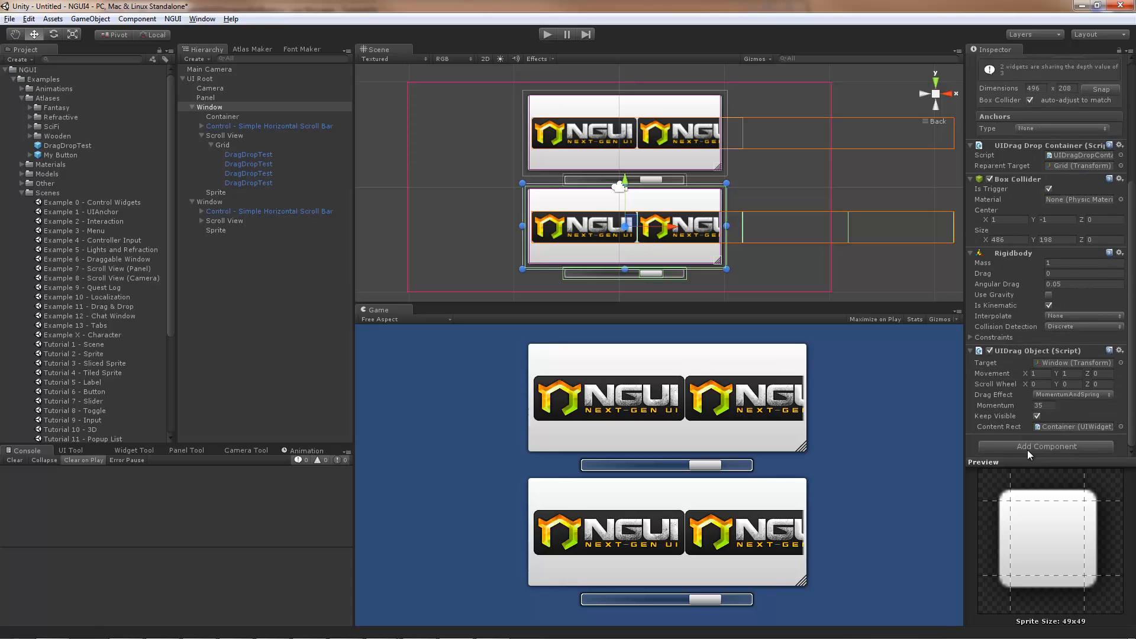
# In play mode, test moving the lower window past the lower screen edge and select the Container to check its bounds.
pyautogui.click(547, 35)
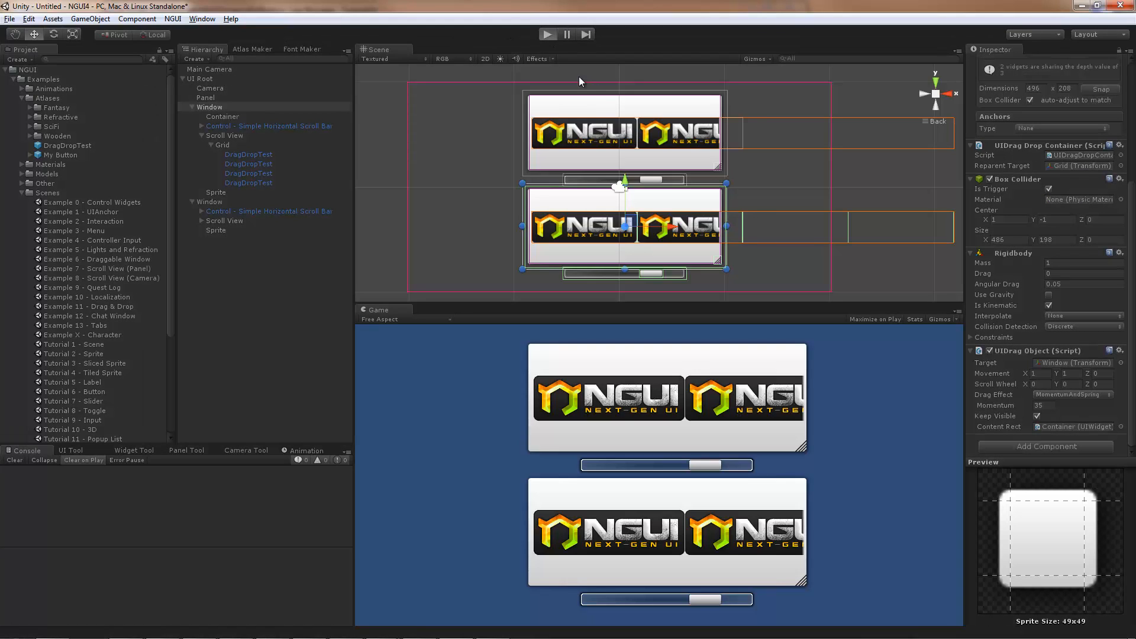
pyautogui.moveTo(769, 488); pyautogui.dragTo(773, 570)
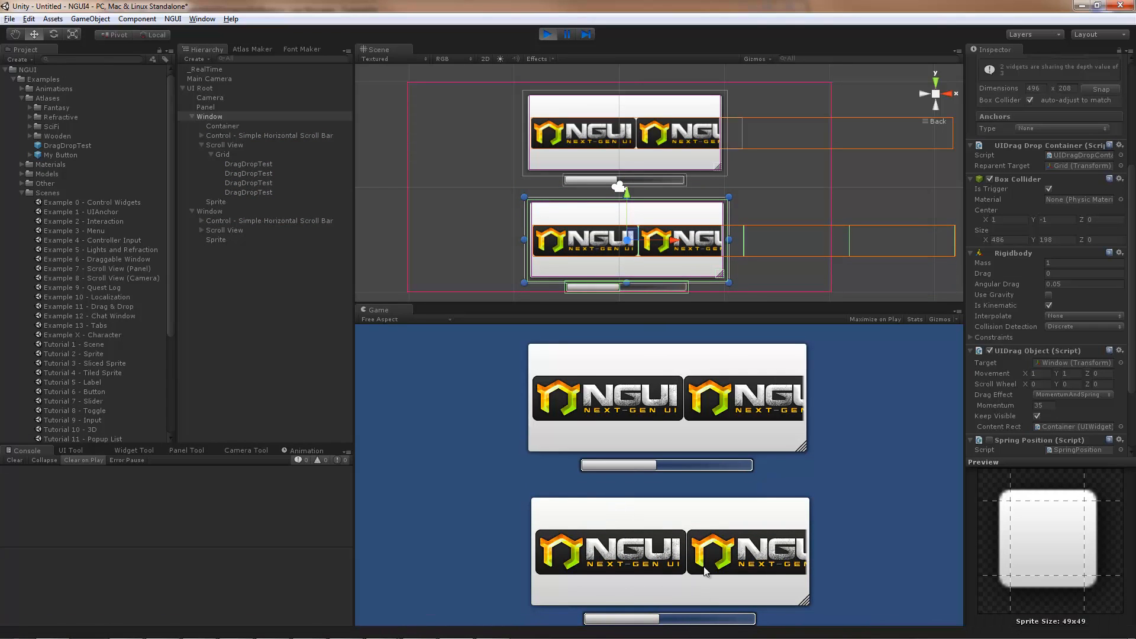
pyautogui.moveTo(703, 512); pyautogui.dragTo(704, 545)
pyautogui.click(239, 127)
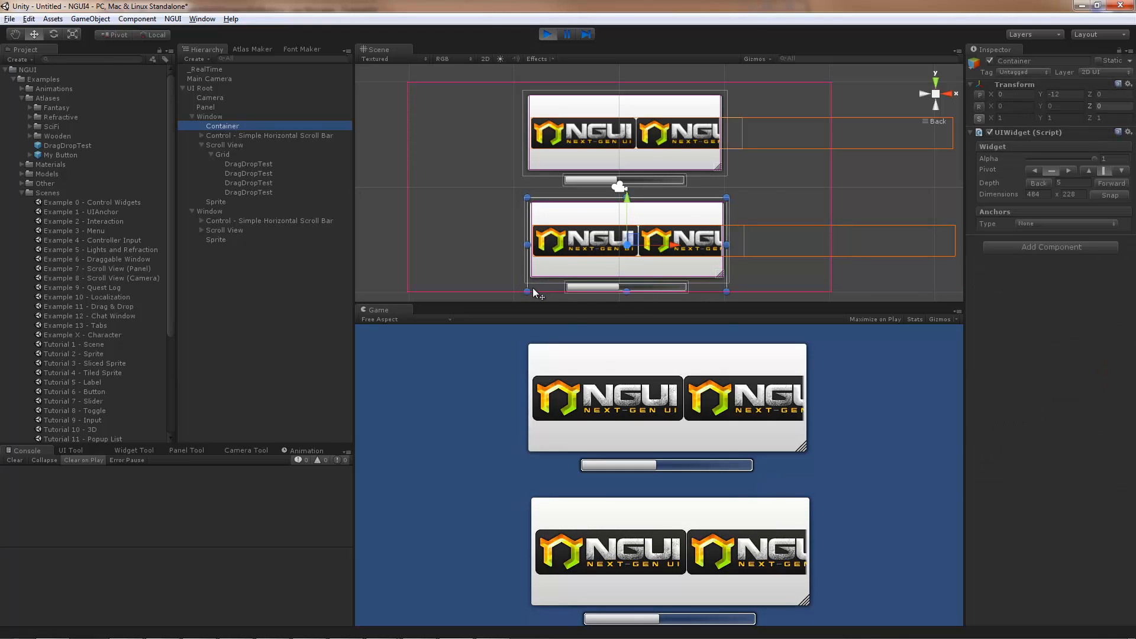
# Exit play mode, then consult the UIDragScrollView online help for the selected DragDropTest sprite and return to the scene.
pyautogui.click(548, 33)
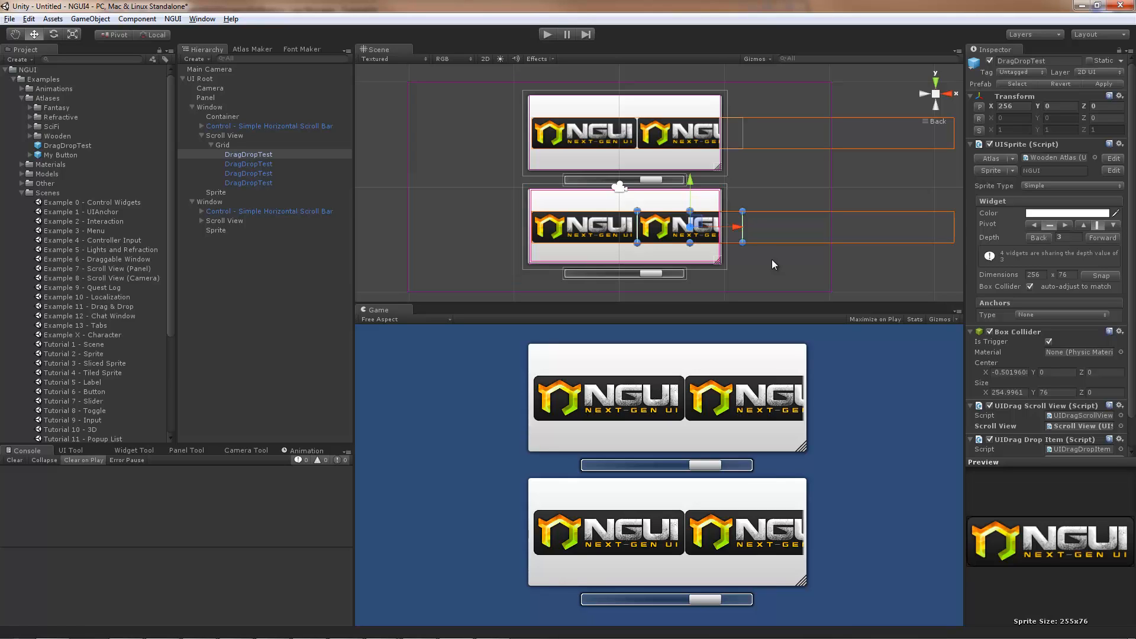
pyautogui.rightClick(665, 229)
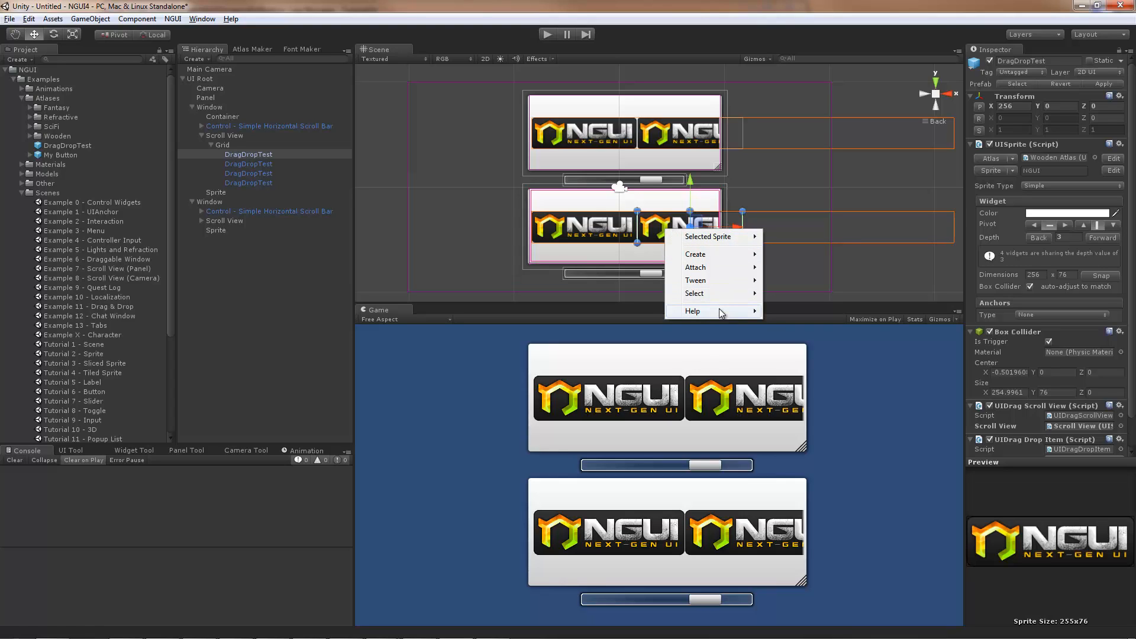
pyautogui.moveTo(721, 313)
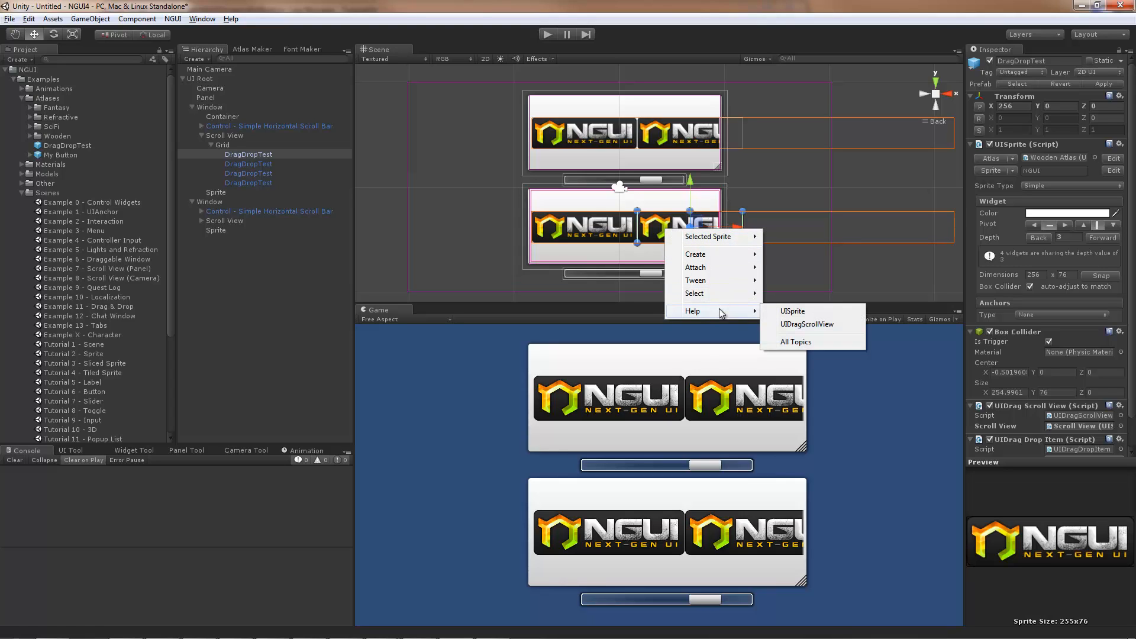
pyautogui.click(821, 327)
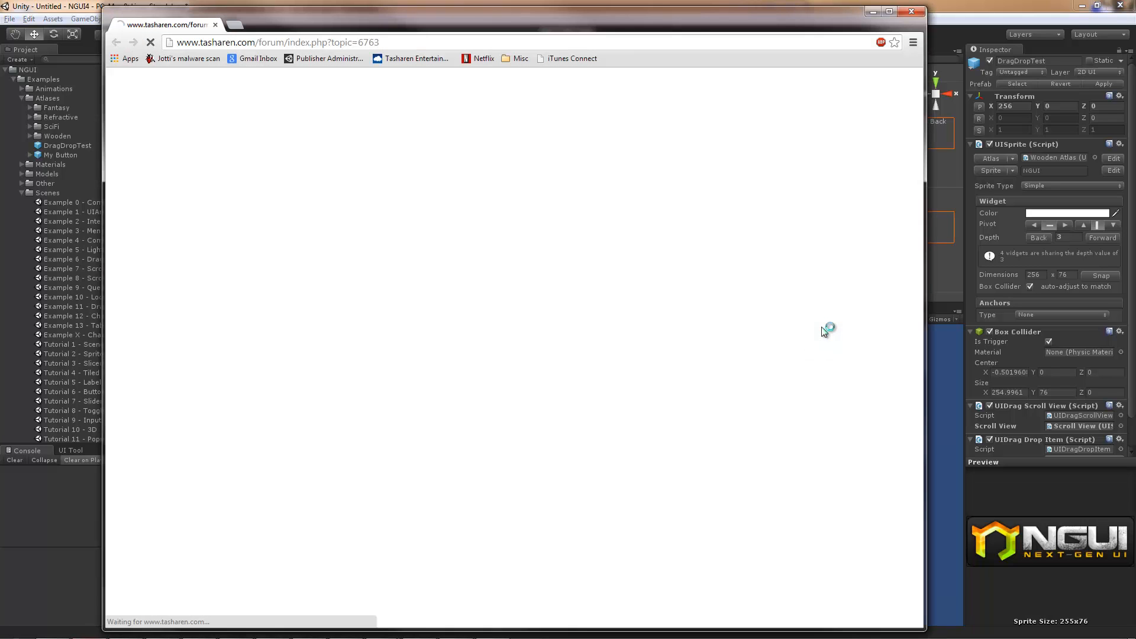
pyautogui.scroll(-4, 719, 385)
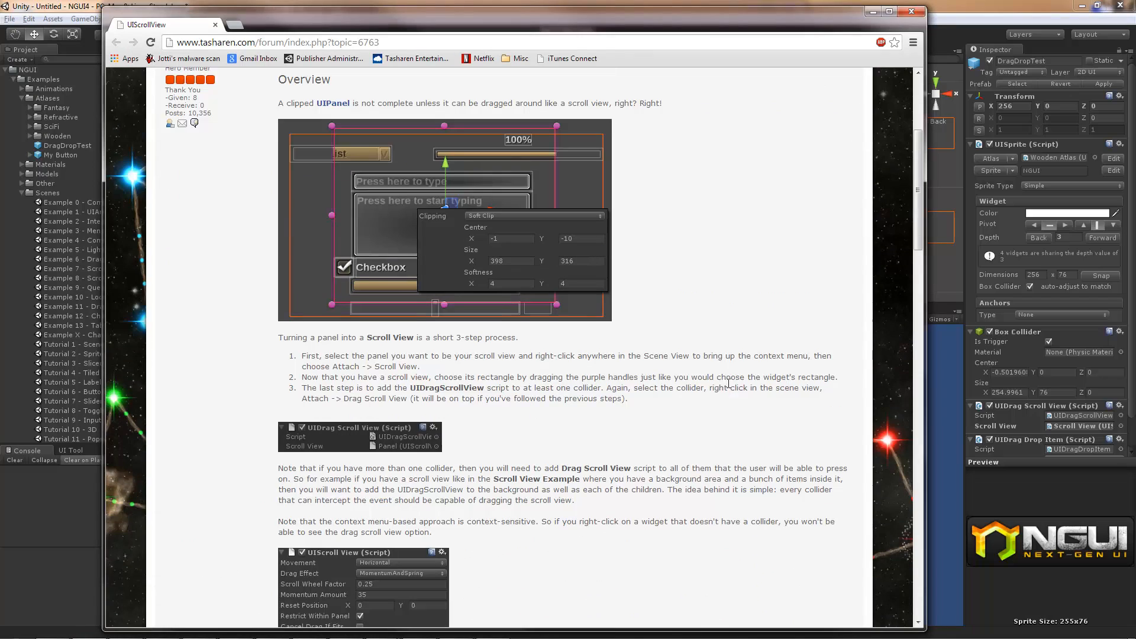
pyautogui.click(911, 11)
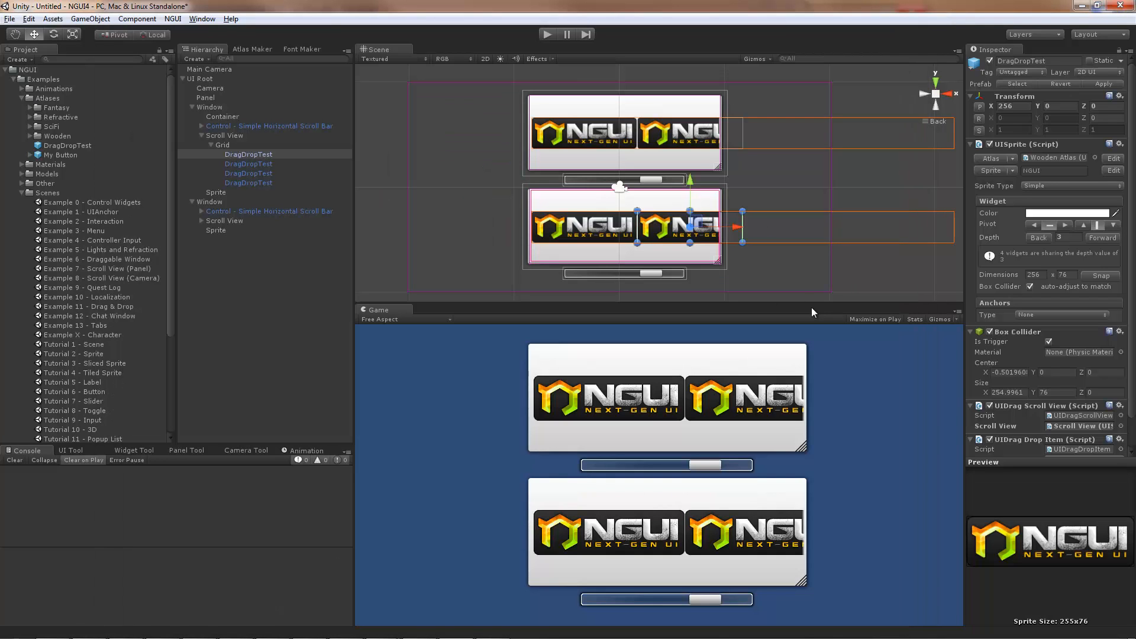